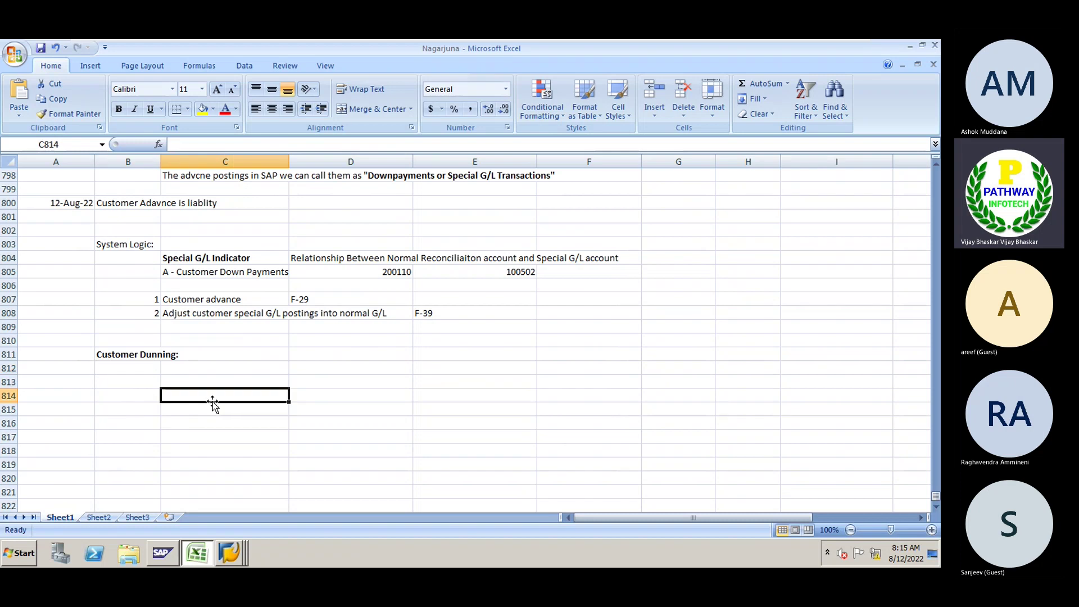
Enter the heading "Purpose of Dunning:" in cell C813 and make it bold.
key(Down)
key(Up)
key(Up)
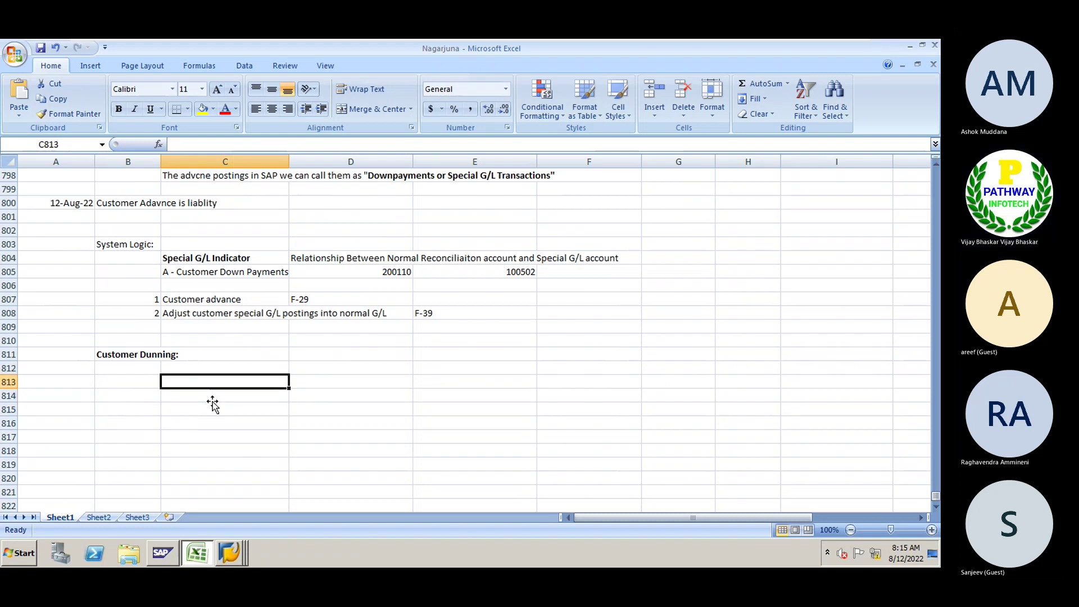
text(Purpose of)
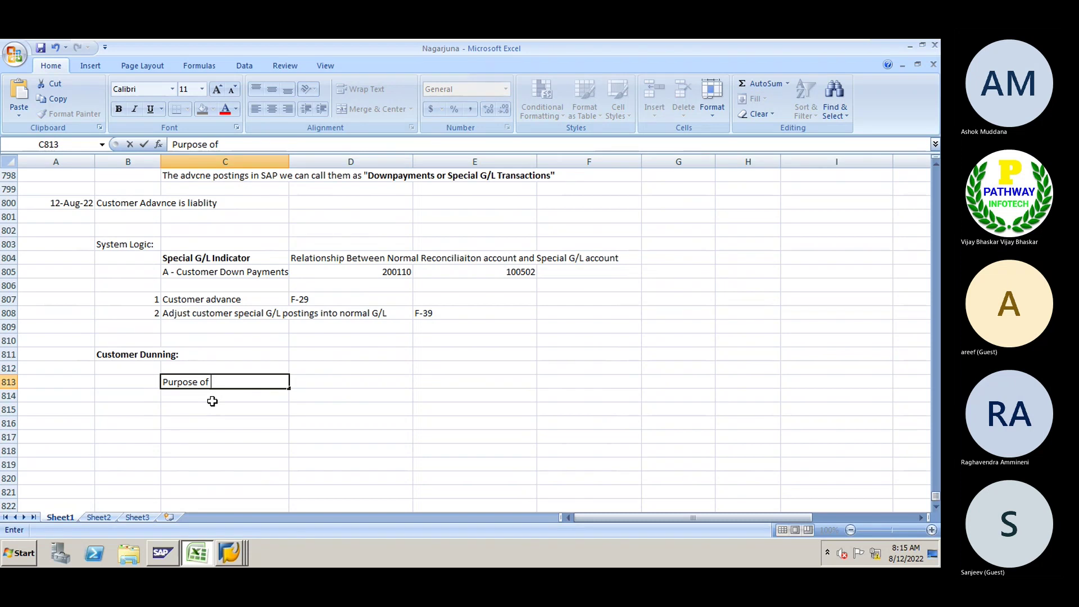
text( Dunning:)
key(Return)
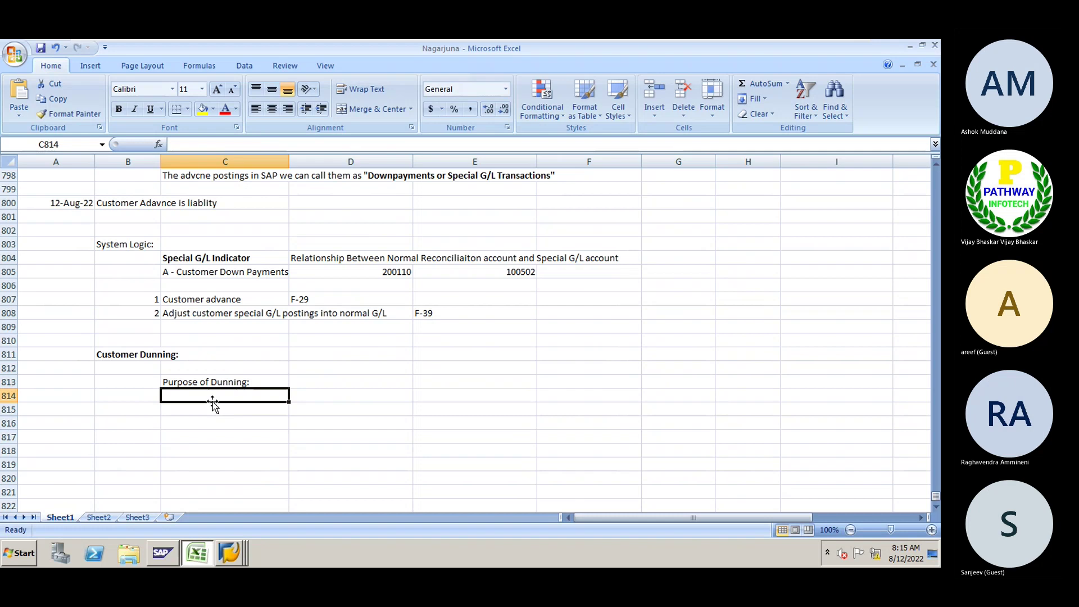
key(Up)
key(ctrl+b)
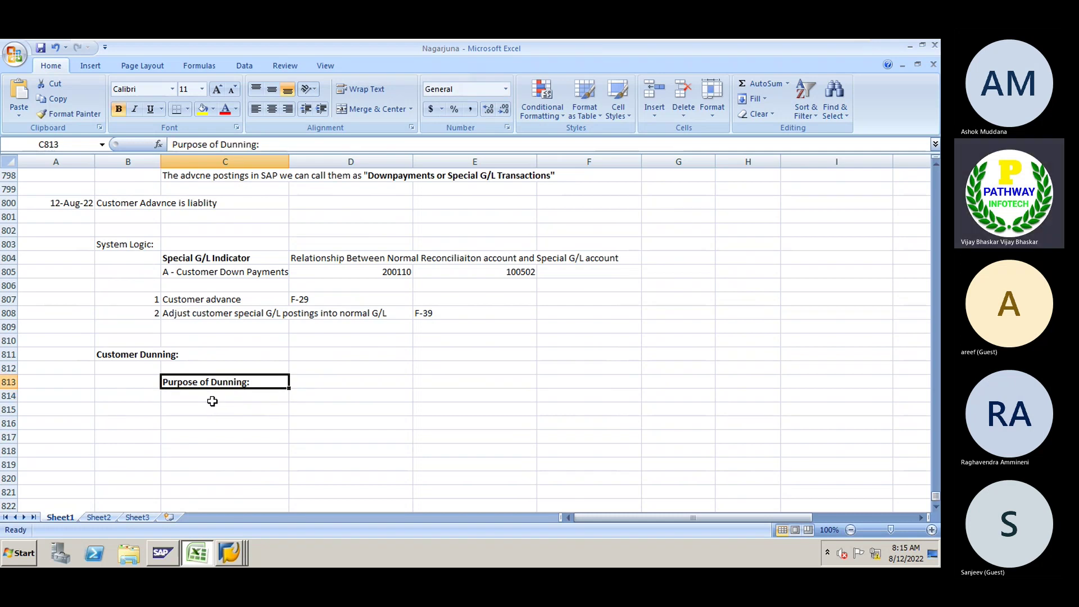
Enter "Custoemr - 1" in C814 and "Custoemr - 2" in C815.
click(212, 401)
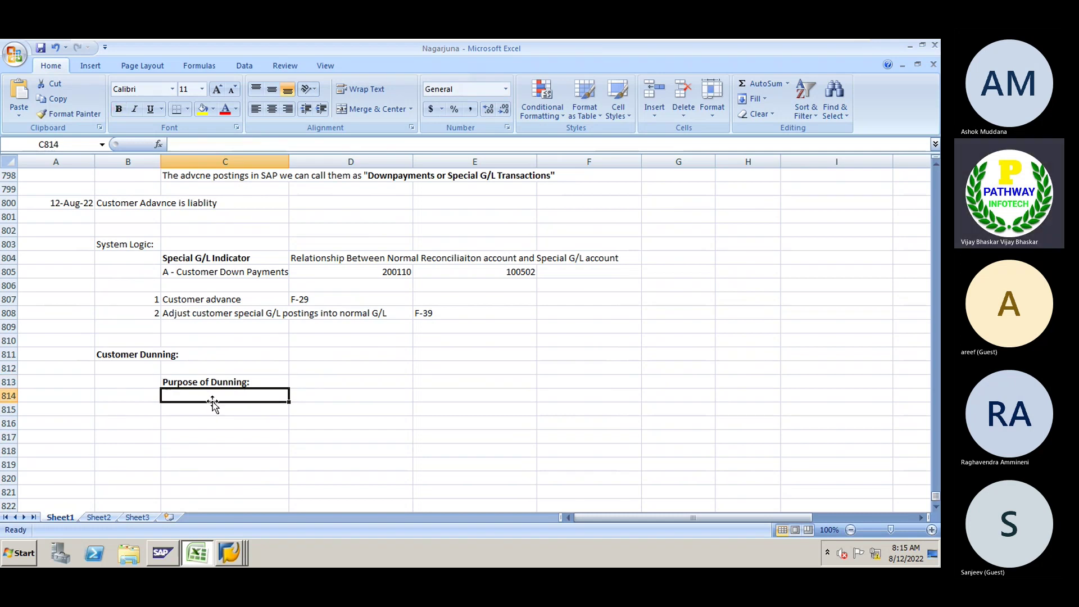
text(Custoemr )
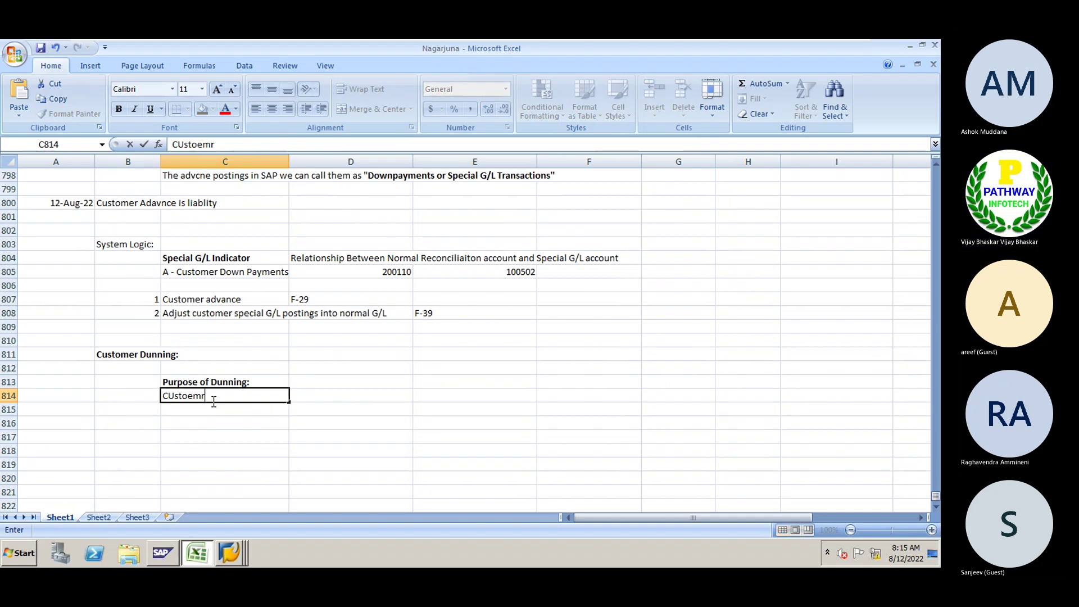
text(- 1)
key(Return)
text(Cu)
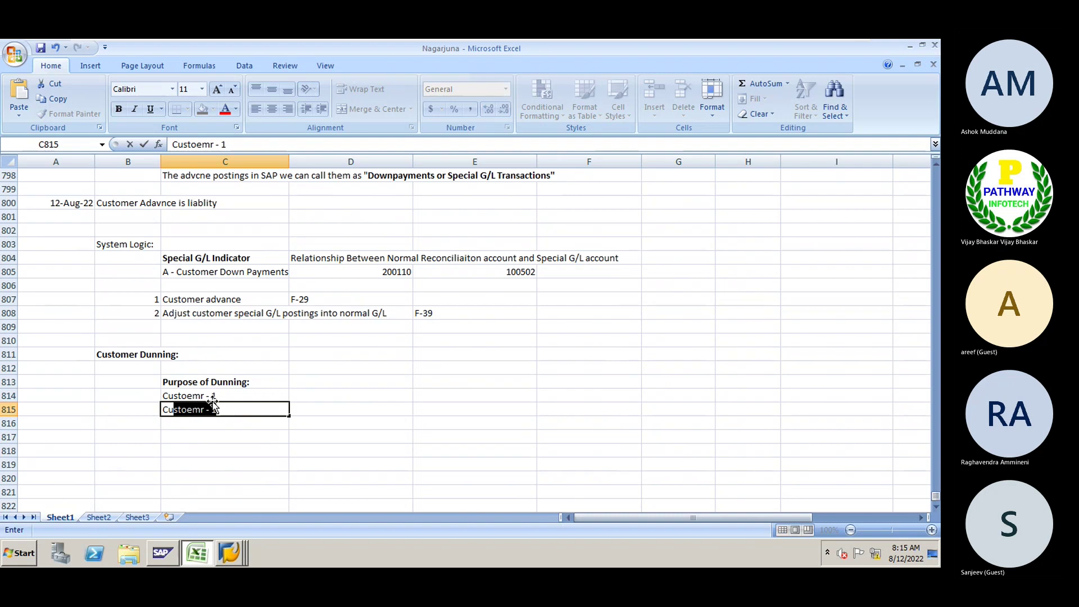
click(232, 409)
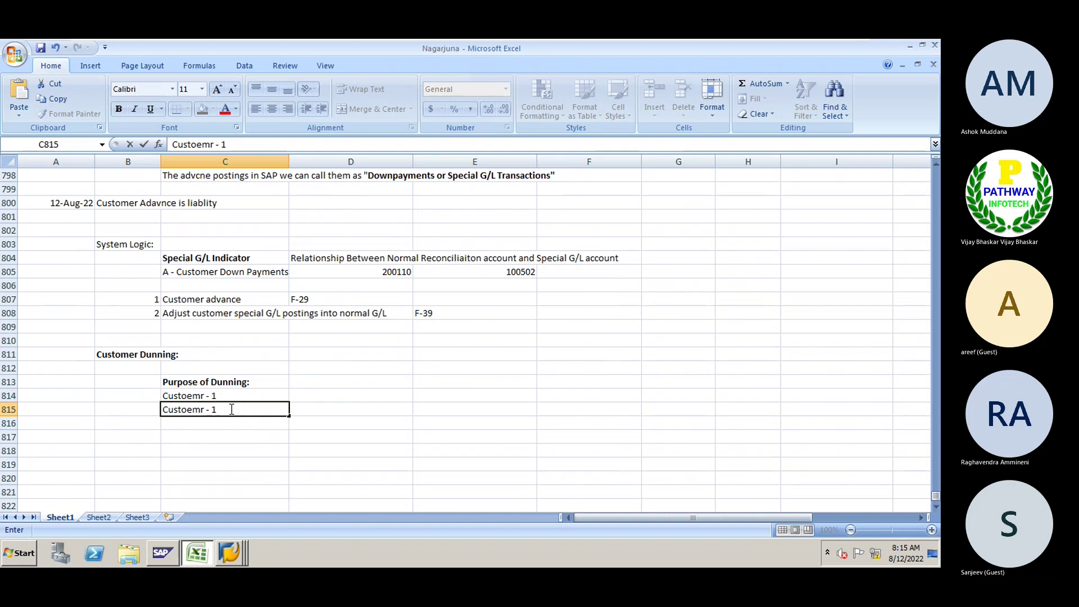
text(2)
key(Return)
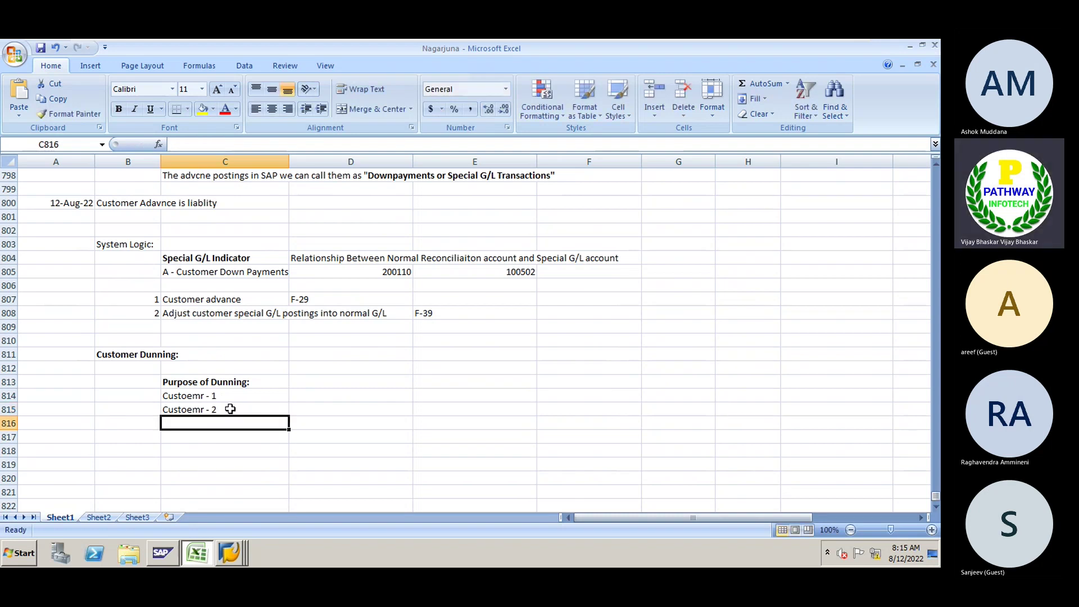
Fill the customer series from C814:C815 down to row 821, and clear the contents of row 821.
key(Up)
key(Up)
shift+click(230, 410)
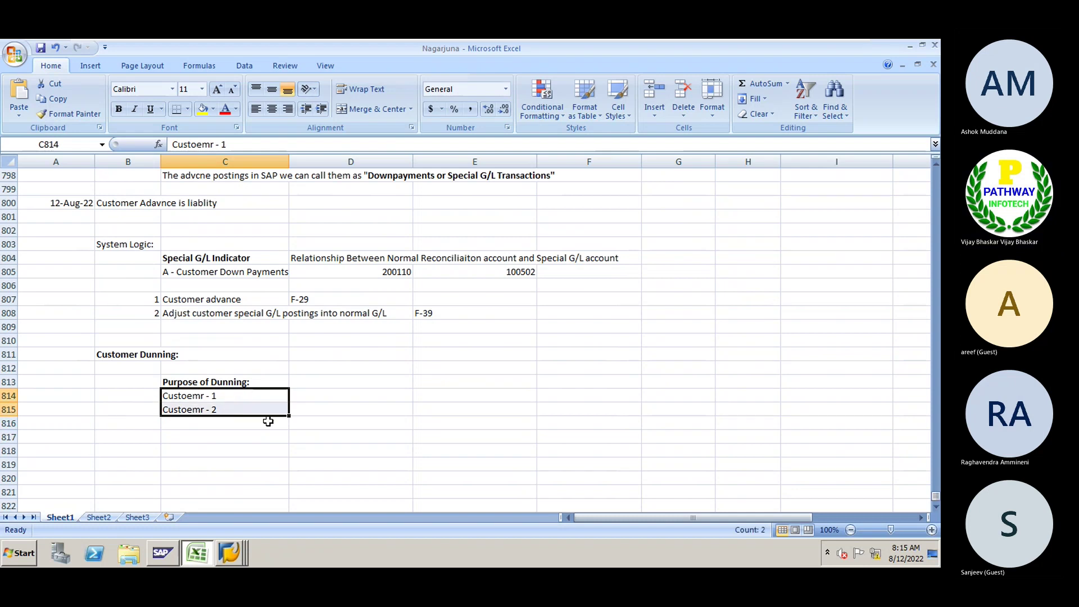
drag(289, 417, 285, 497)
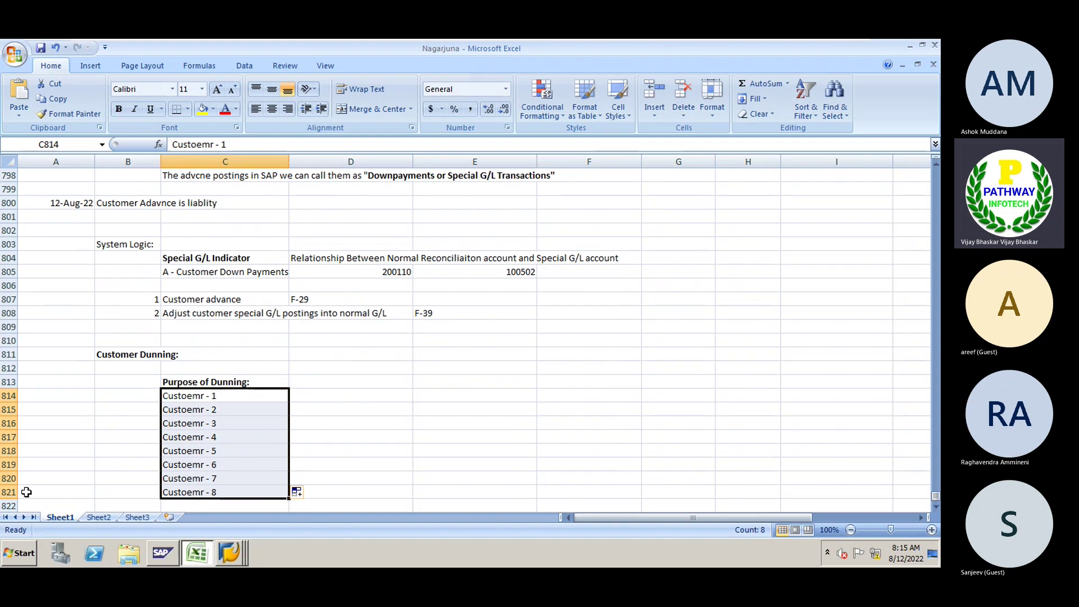
click(7, 493)
key(Delete)
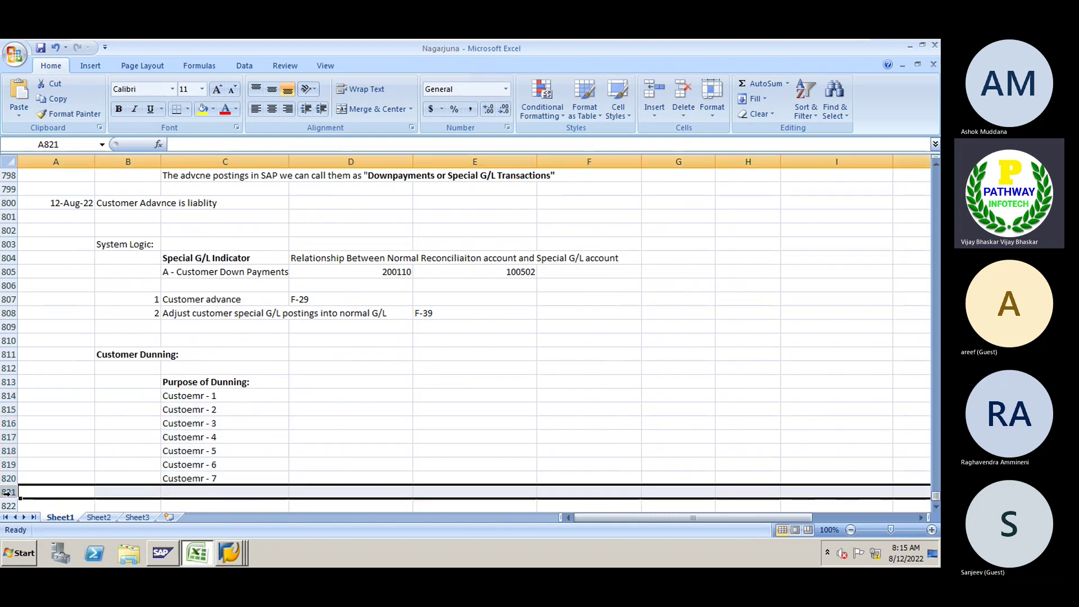
Enter the column header "Invoices Balance" in D813, beside the Purpose of Dunning heading.
click(323, 397)
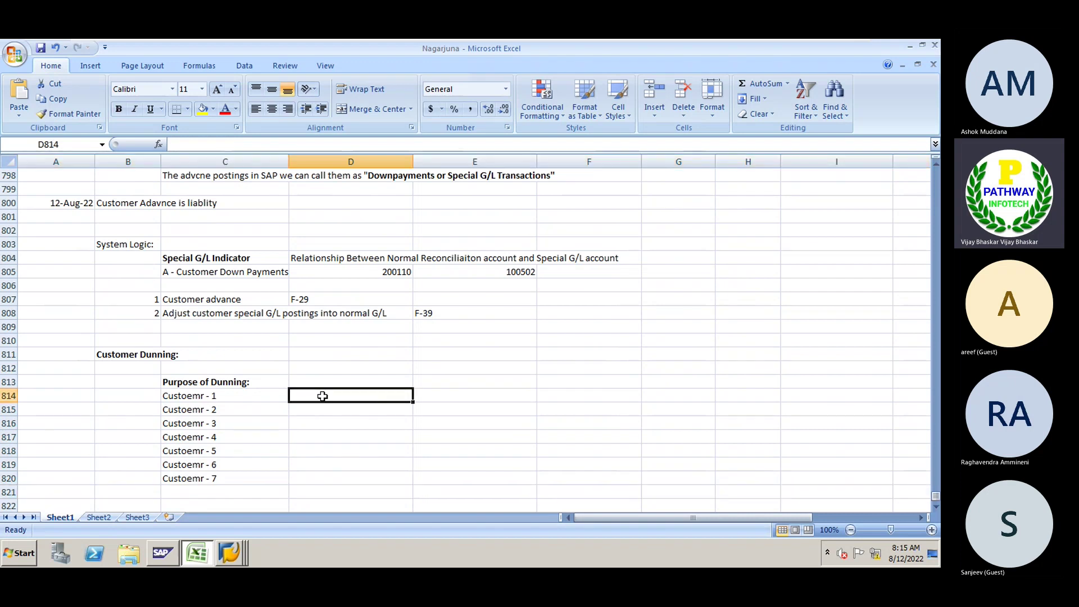
click(324, 382)
text(I)
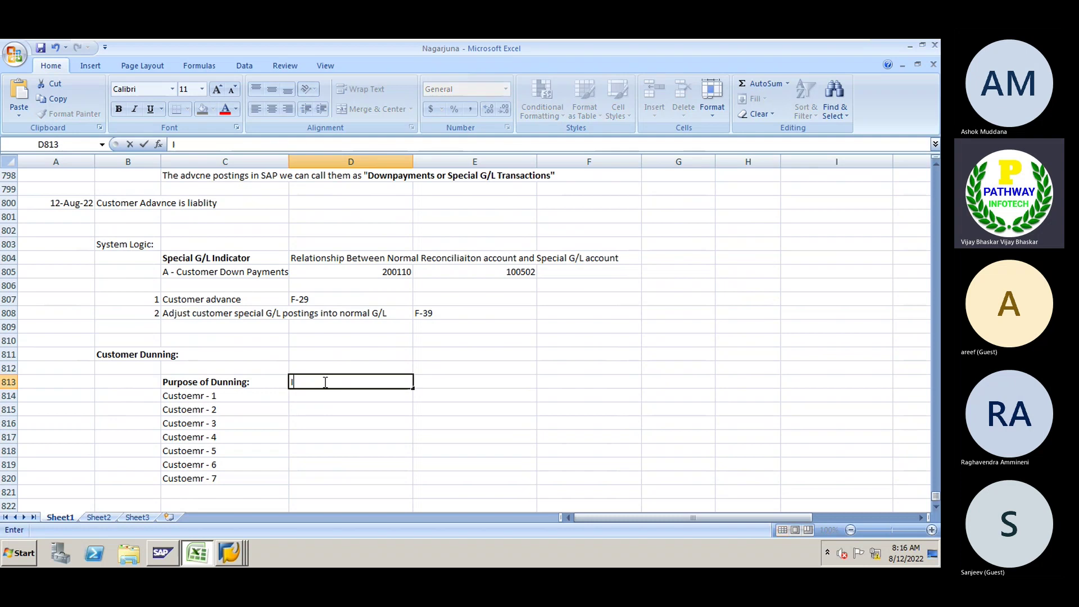
text(nvoices Balance)
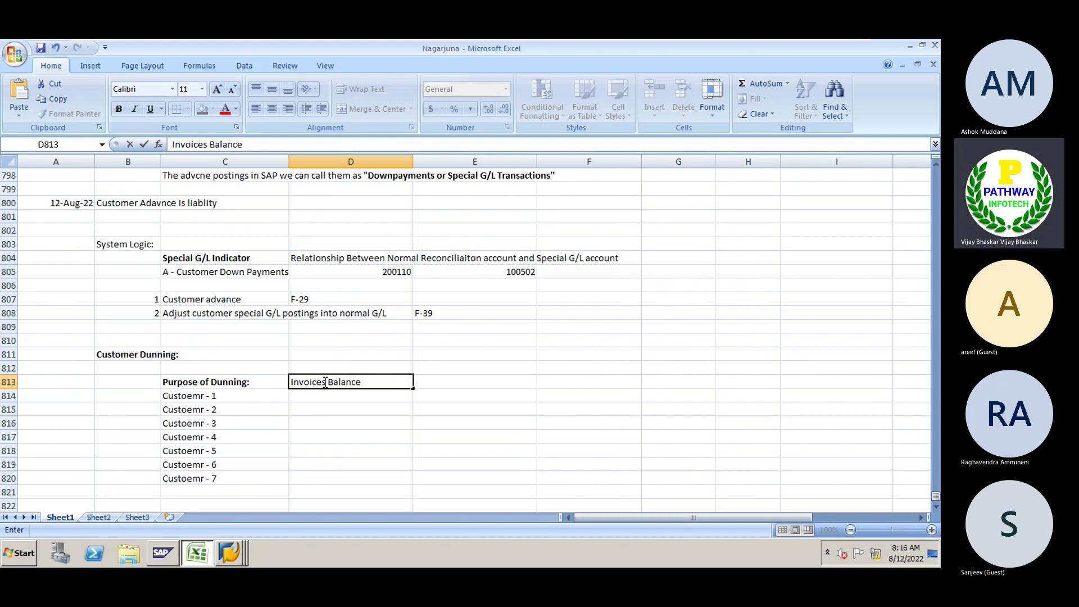
key(Return)
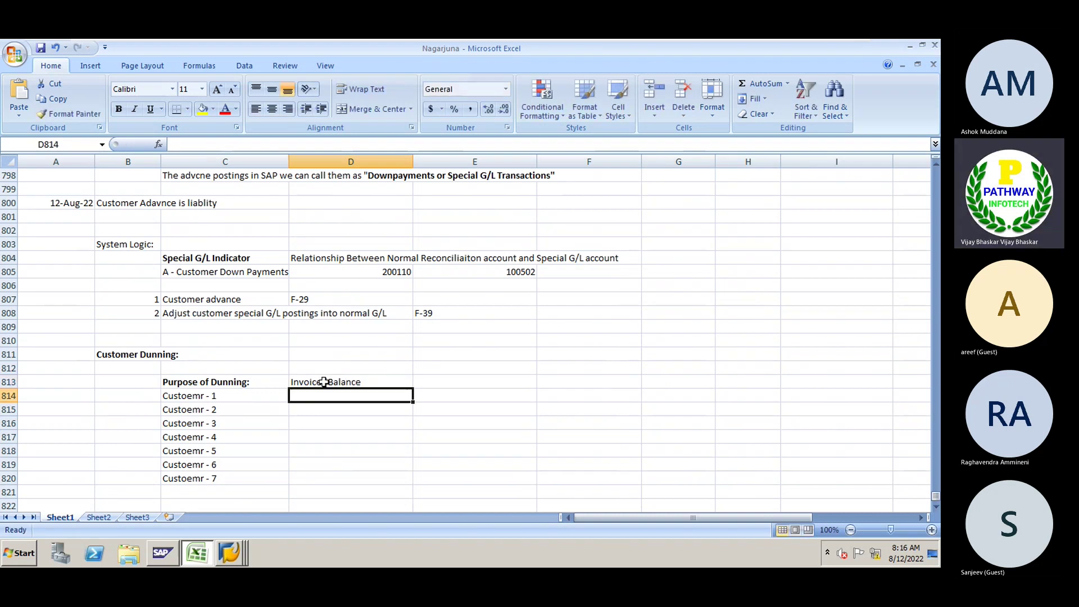
Enter the invoice balances 12000, 3030 and 40404 for customers 1 to 3 in D814:D816.
text(12000)
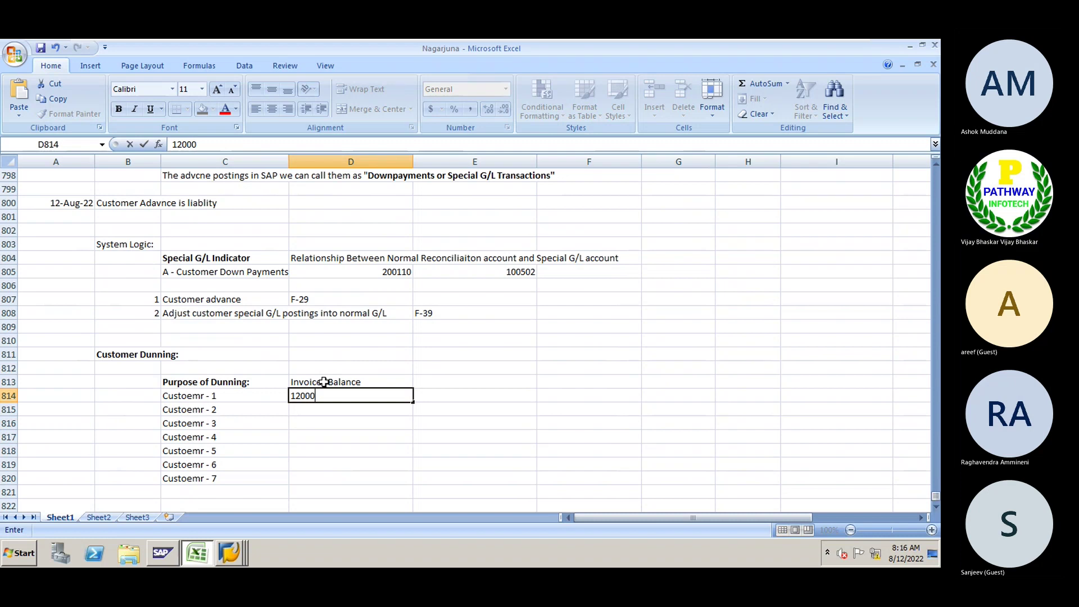
key(Return)
text(30303000)
key(BackSpace)
key(BackSpace)
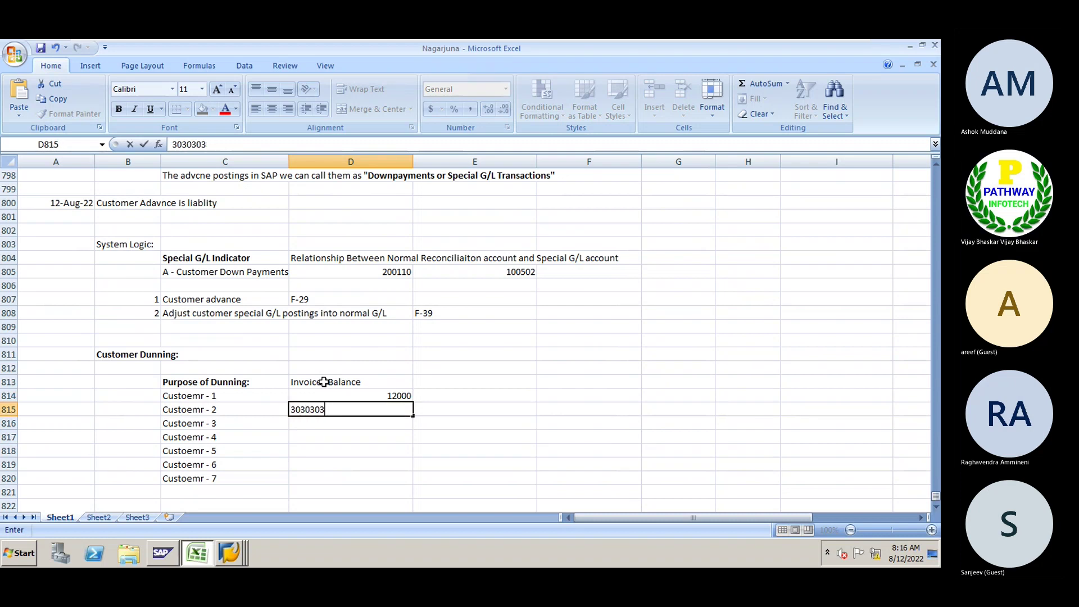
key(BackSpace)
key(BackSpace)
key(Return)
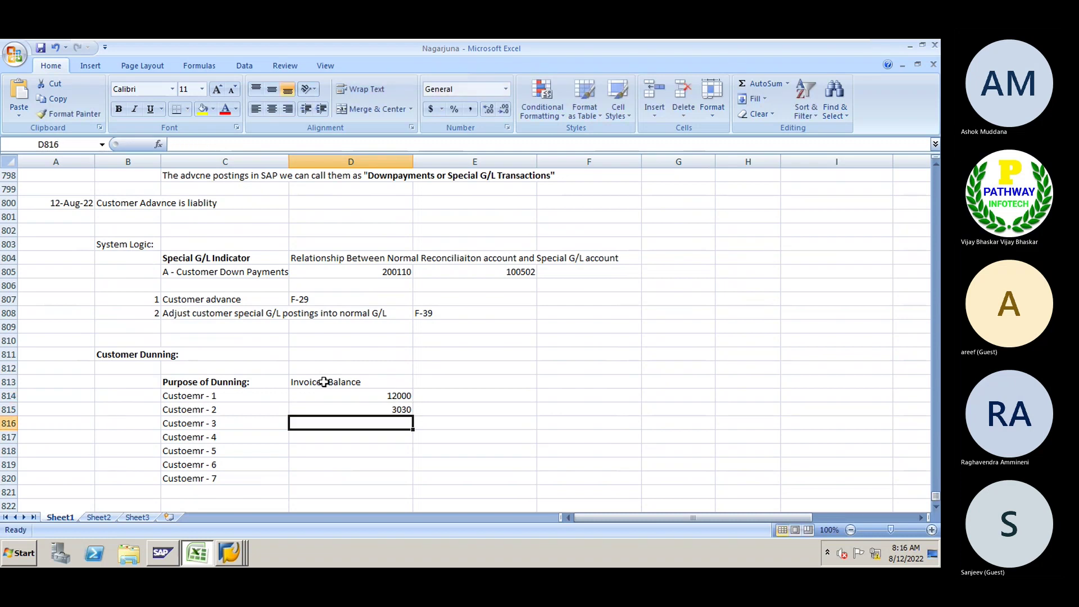
text(40404)
key(Return)
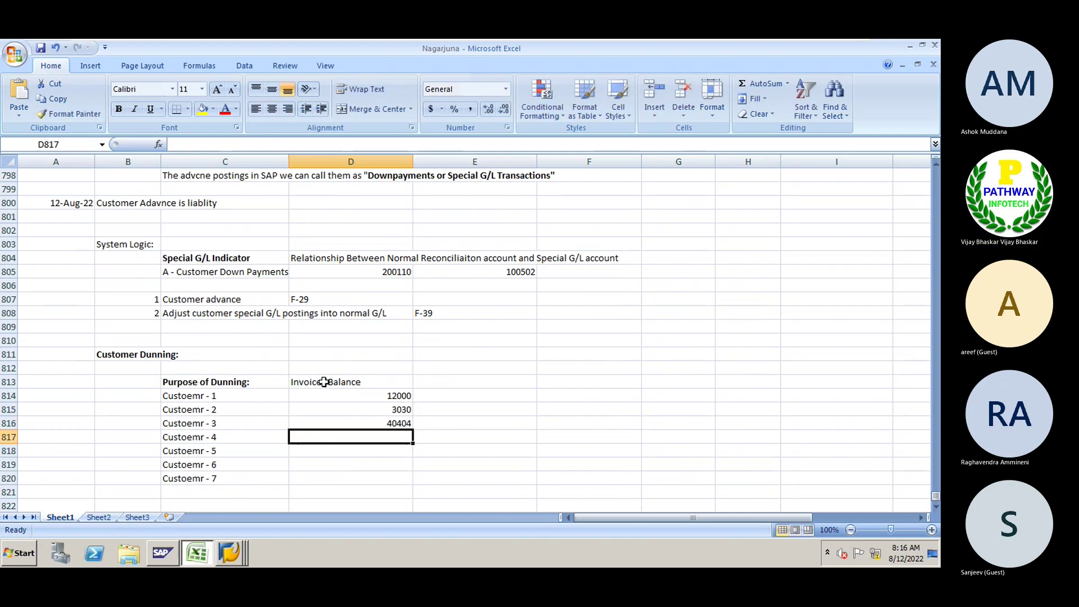
Enter the balances 50000, 50000, 60000 and 50000 for customers 4 to 7, and copy the last amount down into D821.
text(50000)
key(Return)
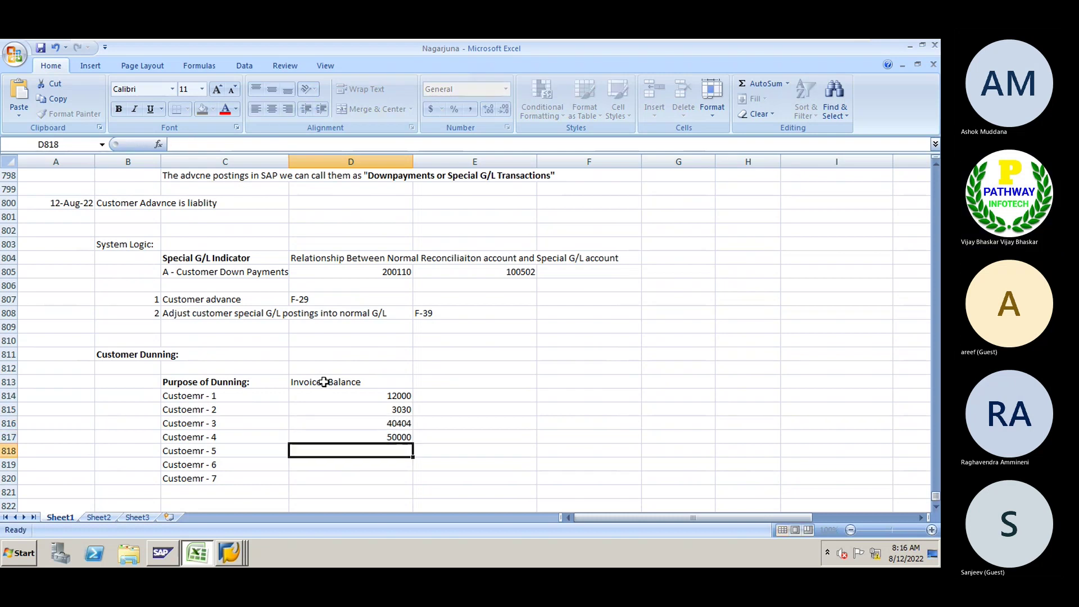
text(50000)
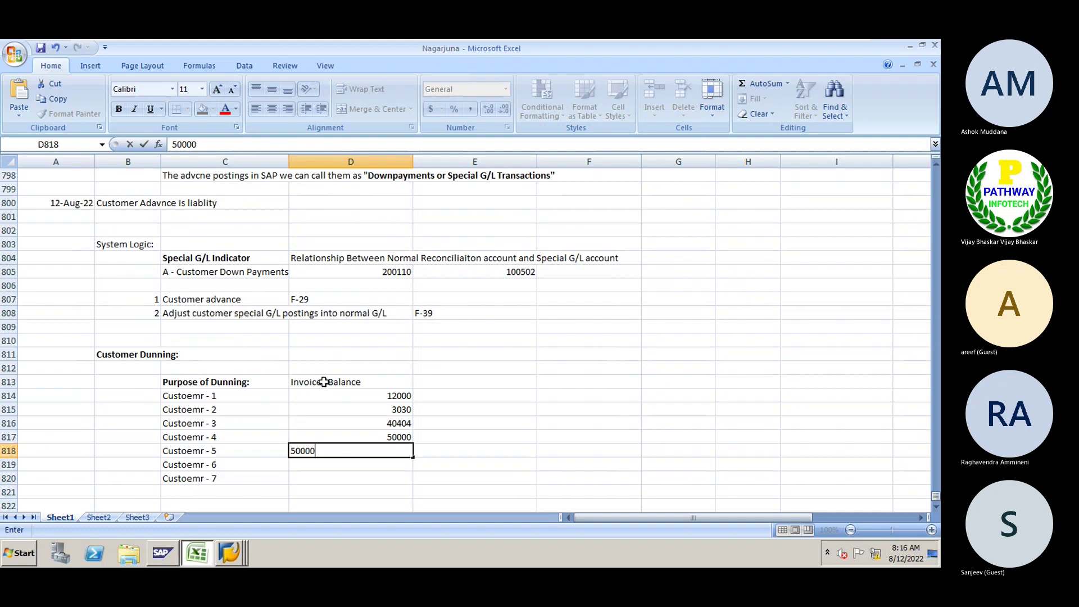
key(Return)
text(60000)
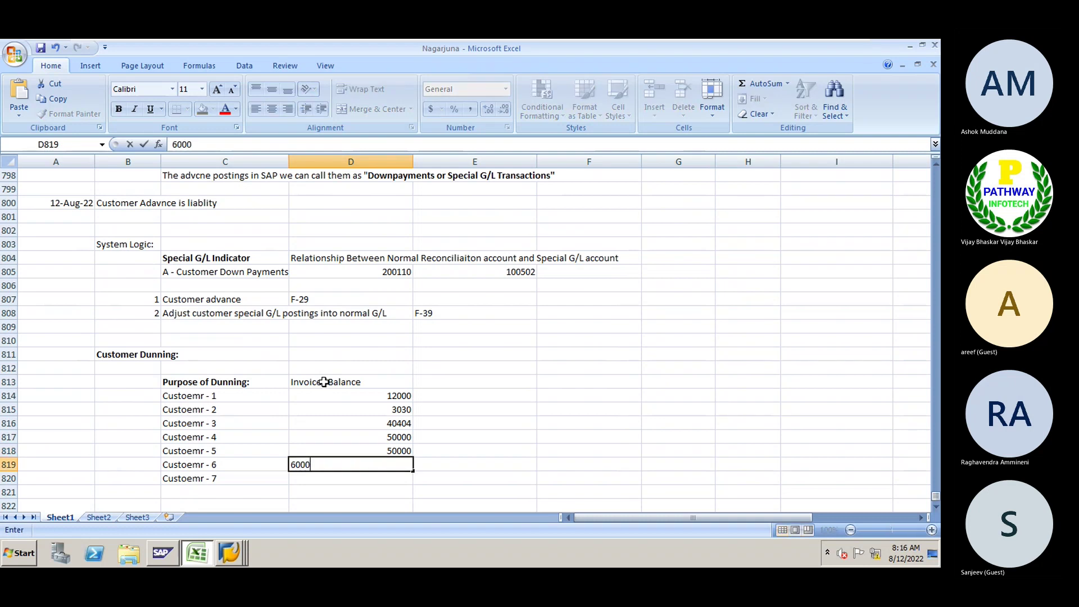
key(Return)
text(50000)
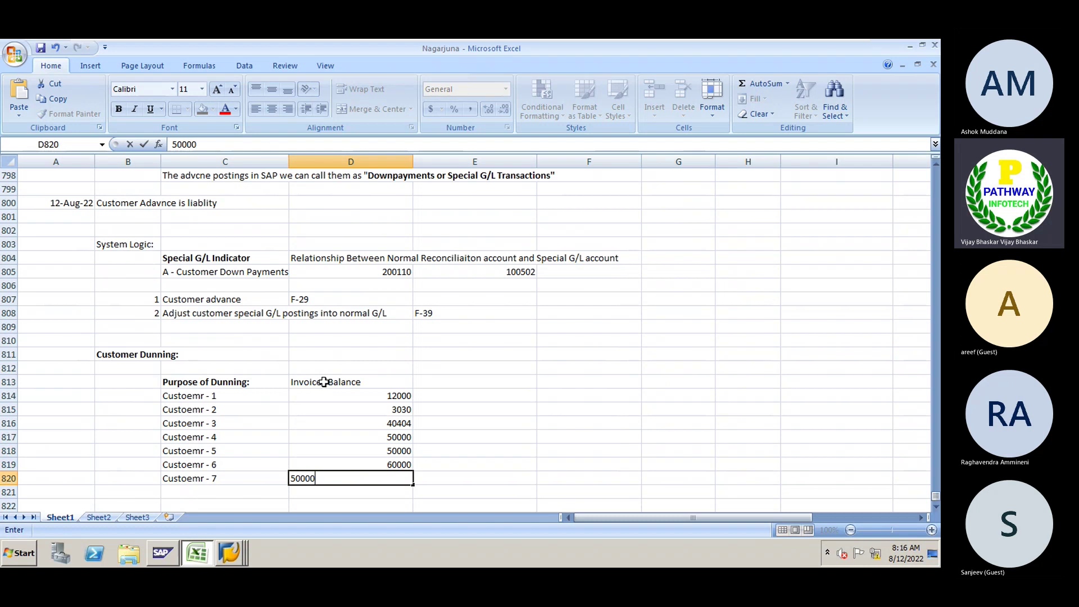
key(Return)
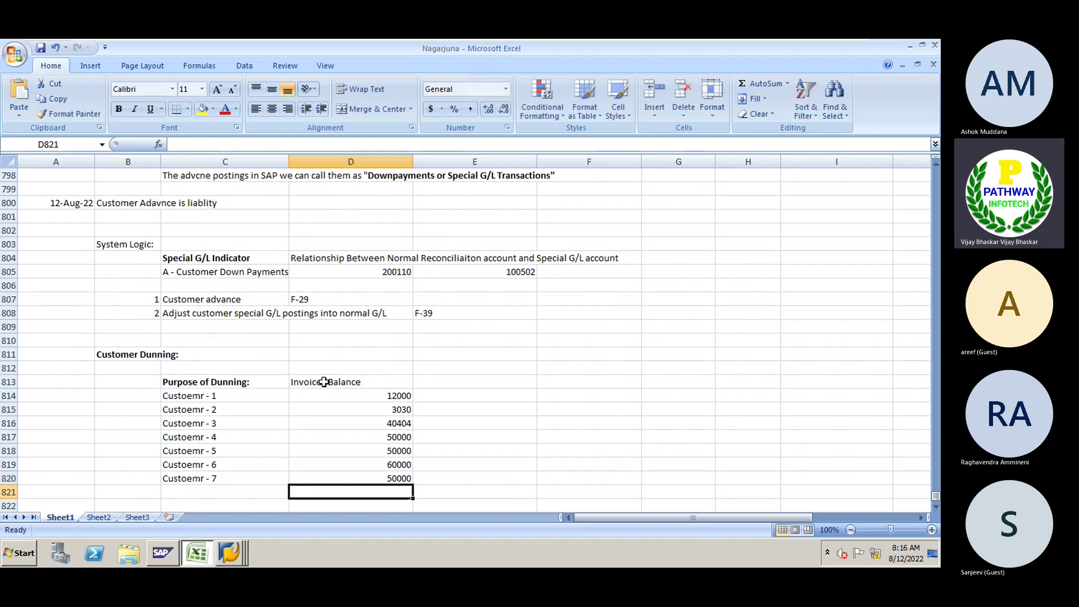
key(ctrl+d)
Make the Invoices Balance header bold and add a bold "Due Date" header in E813.
click(324, 383)
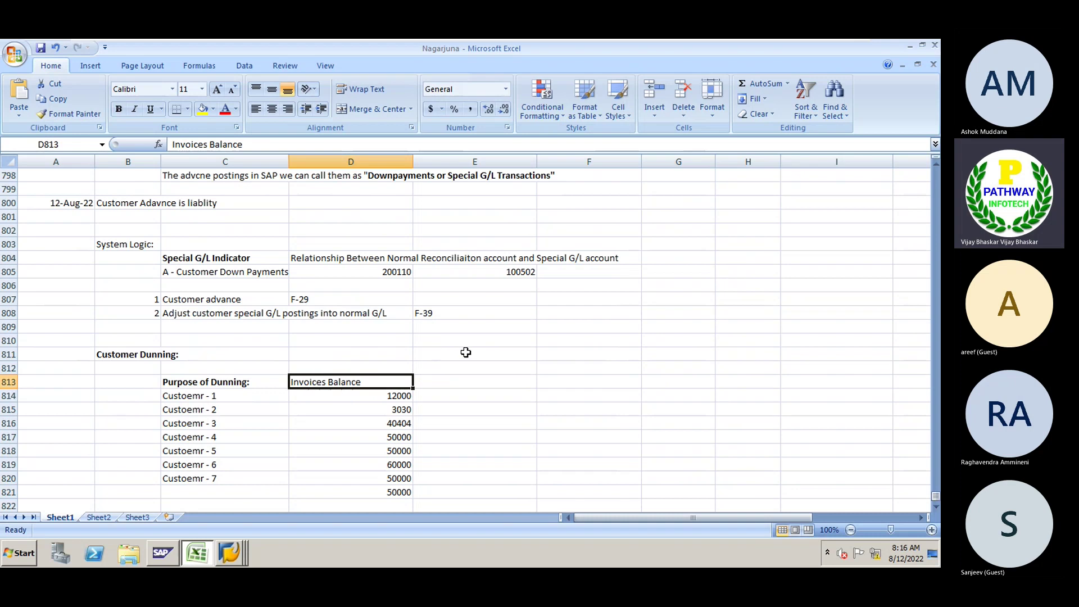
key(ctrl+b)
click(458, 382)
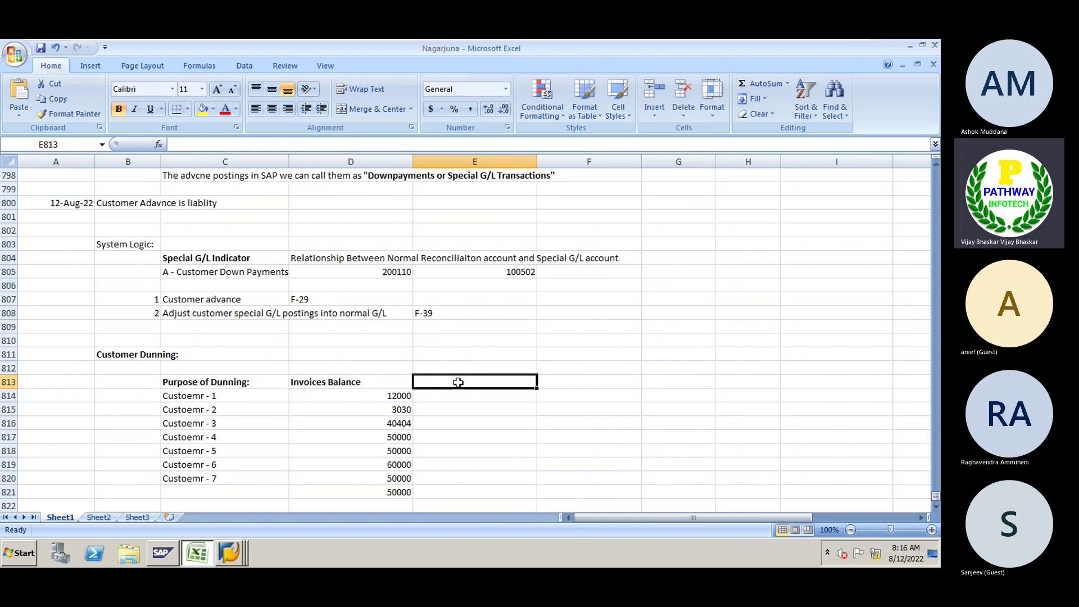
text(Due )
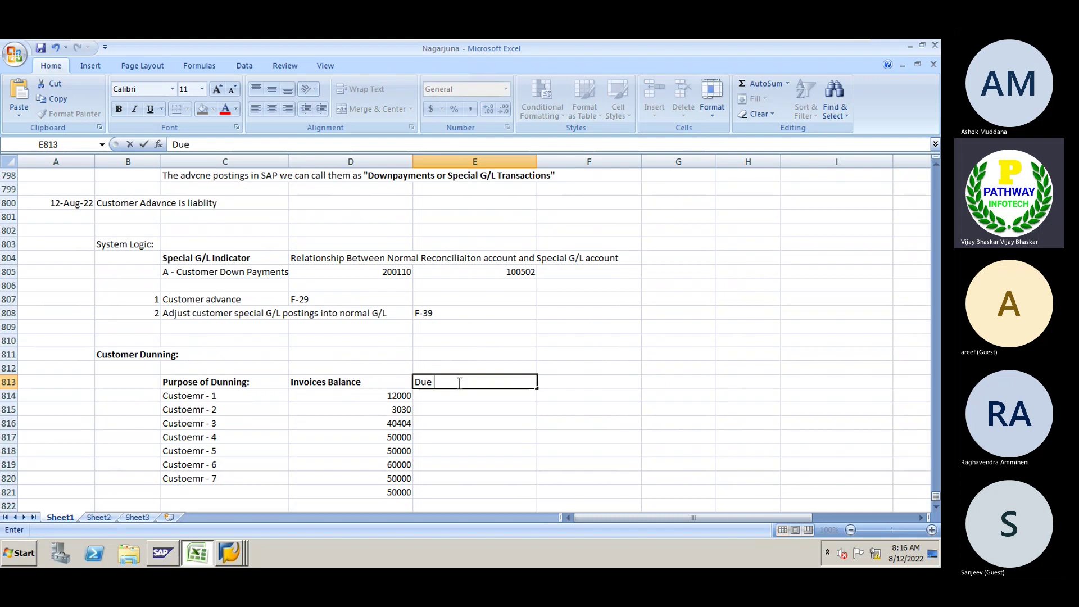
text(Date)
key(Return)
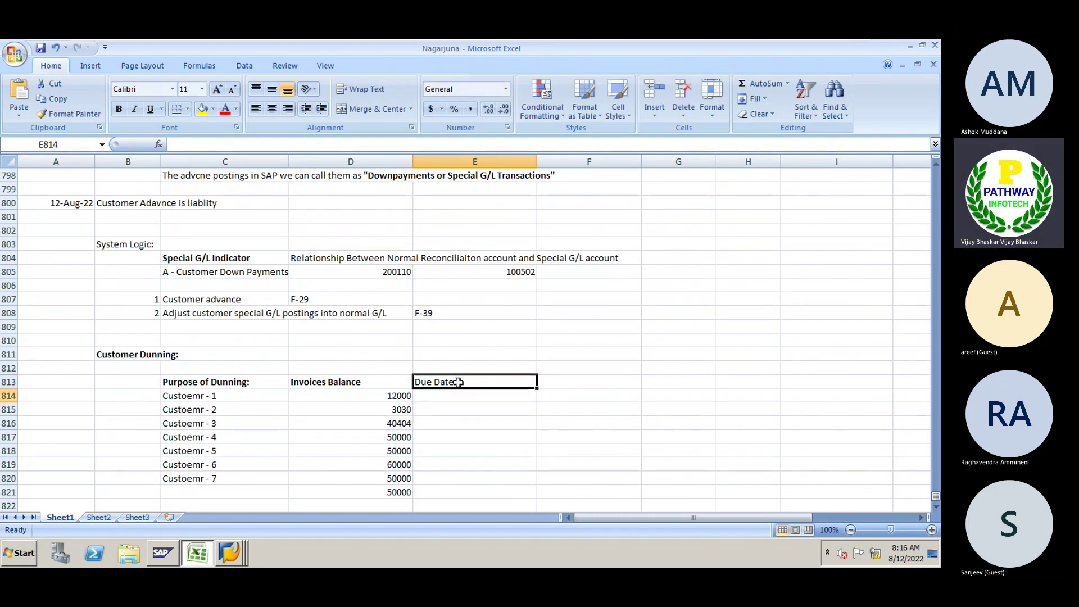
click(458, 382)
key(ctrl+b)
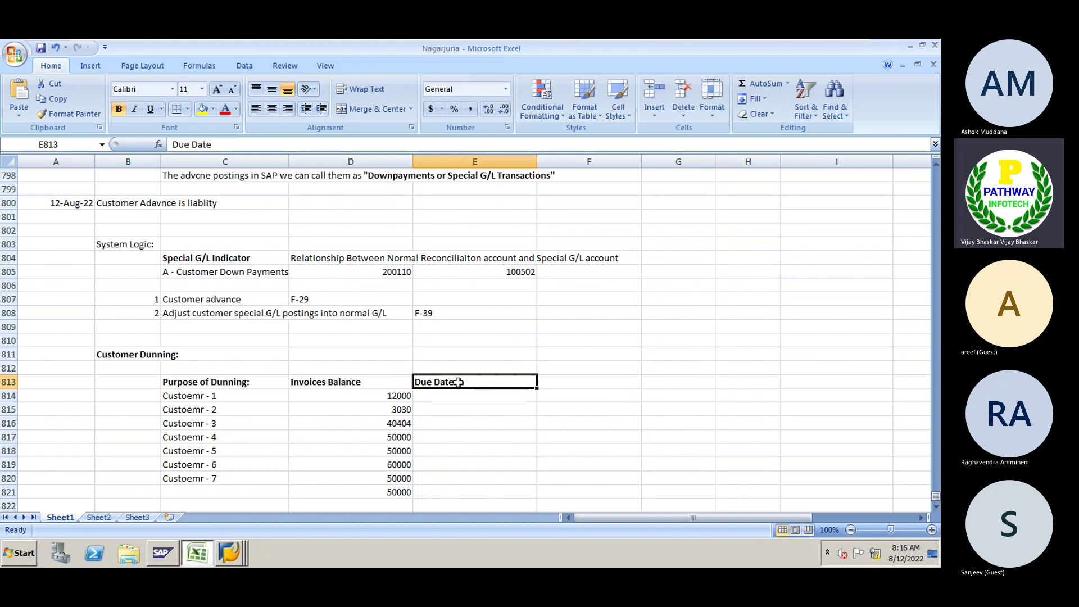
Enter the due dates 15 Aug 2022 and 12 Aug 22 for customers 1 and 2 in E814:E815.
click(439, 398)
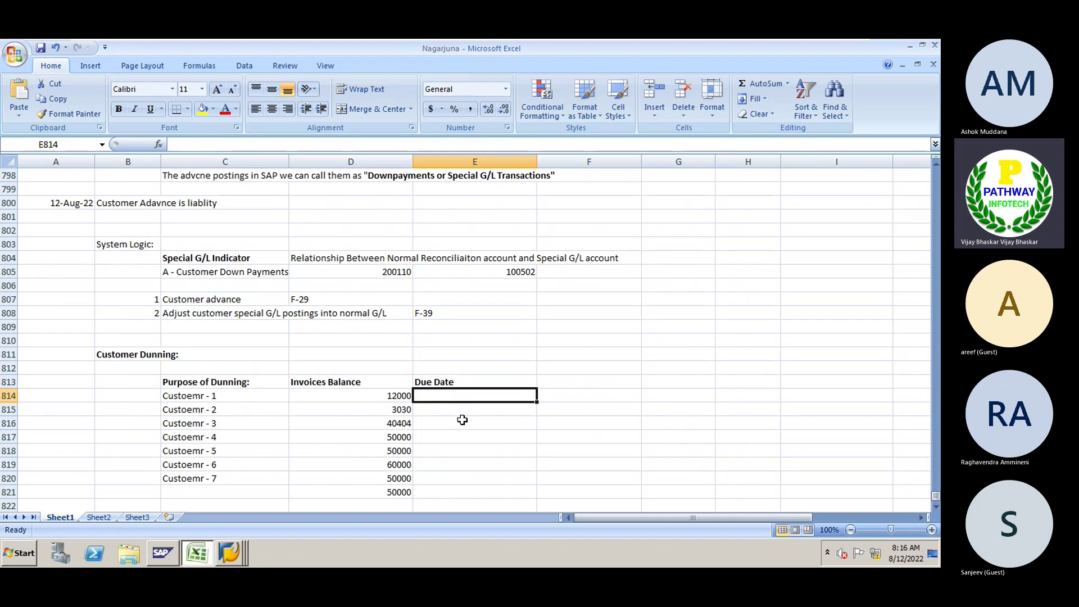
text(15)
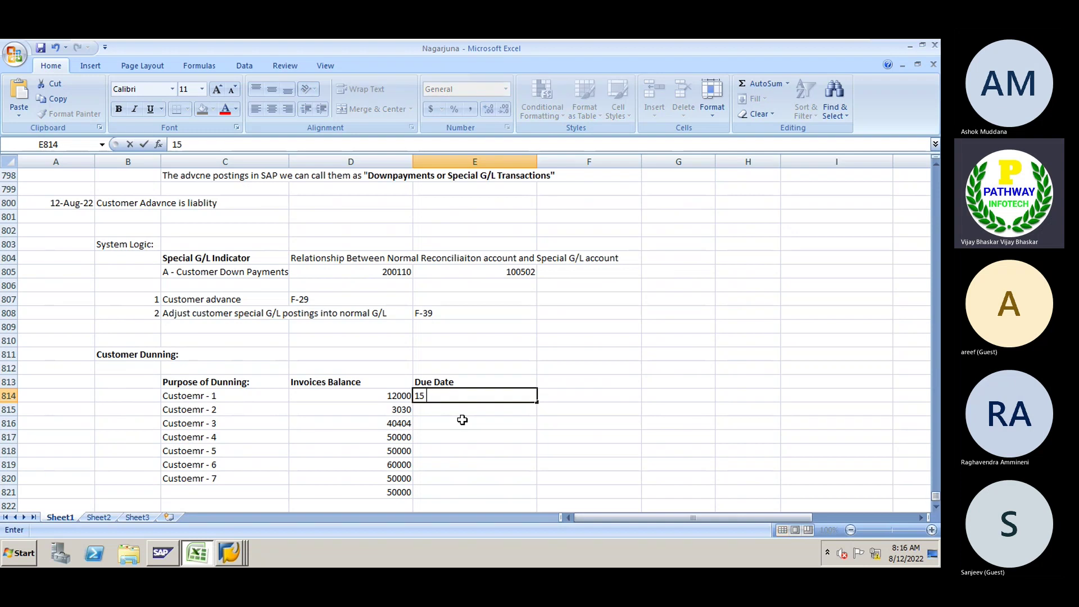
text( Aug 2022)
key(Return)
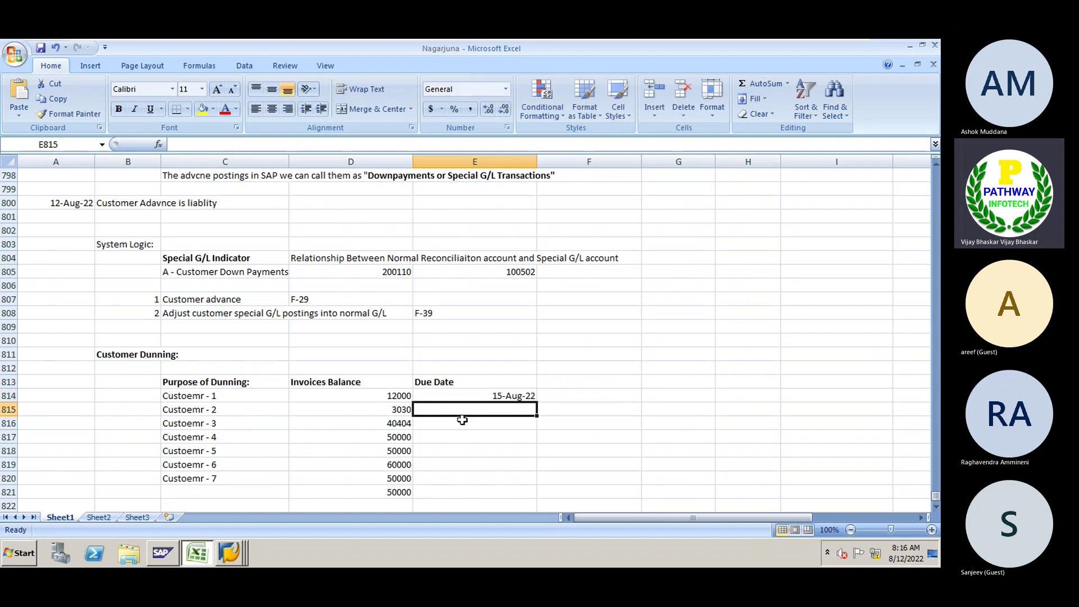
text(1)
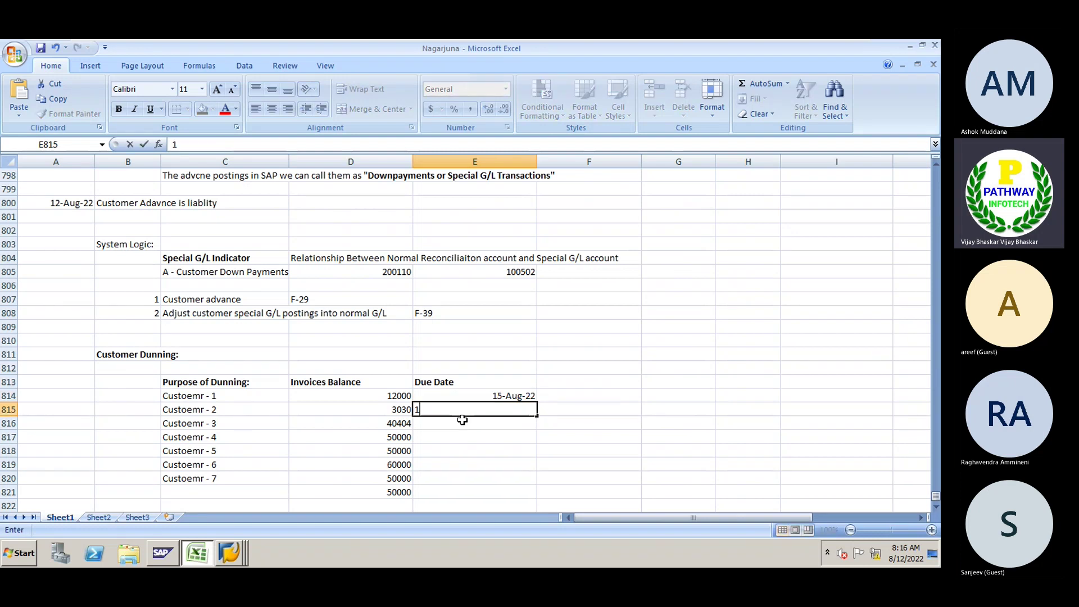
text(2 Aug 22)
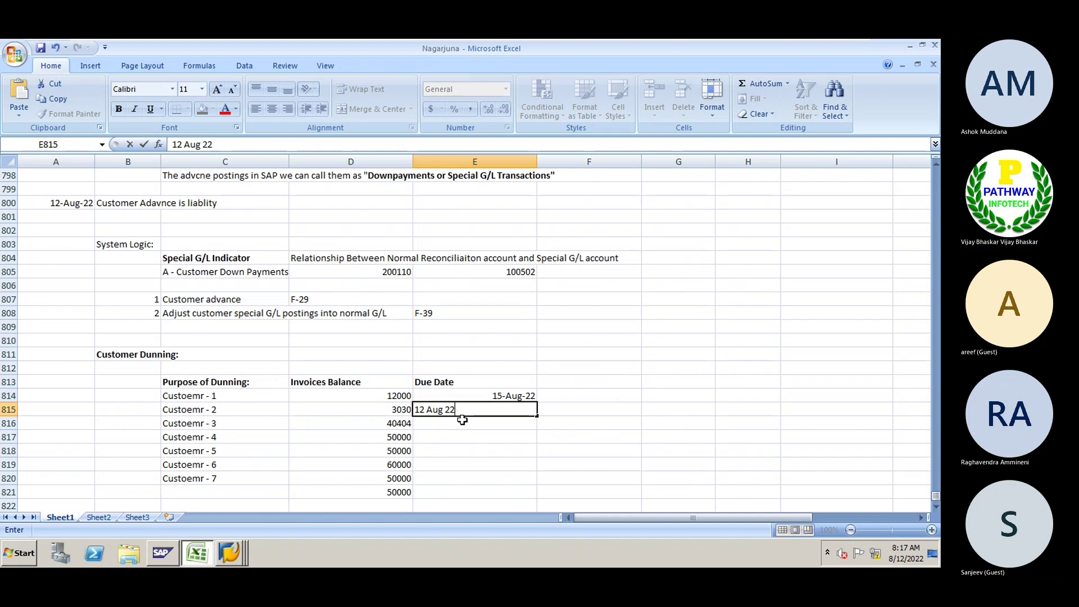
key(Return)
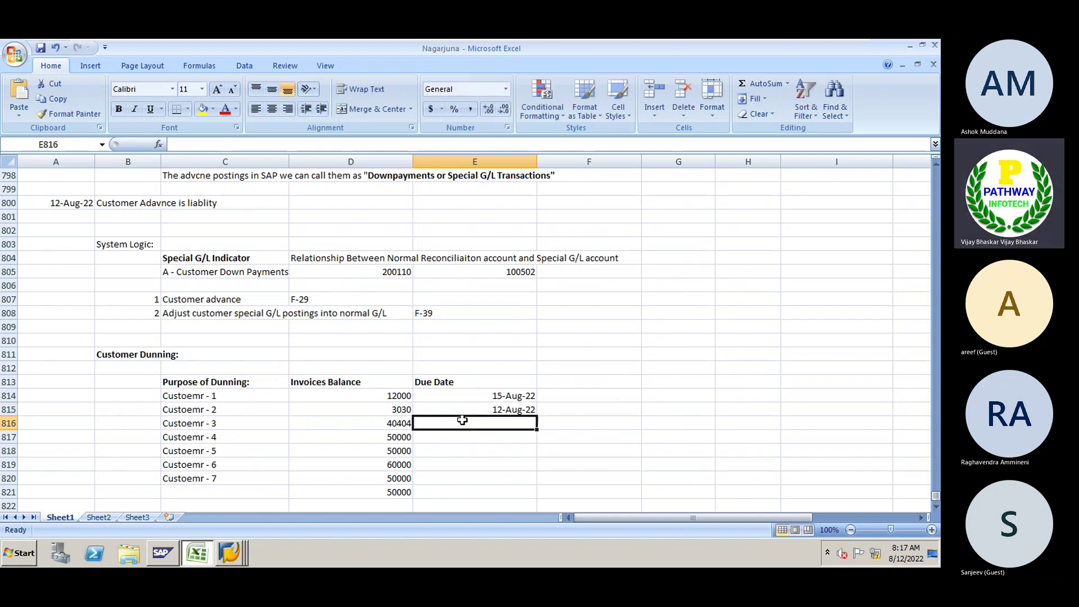
Enter the due dates 16 Aug 22 and 10 Aug 22 for customers 3 and 4 in E816:E817.
text(15)
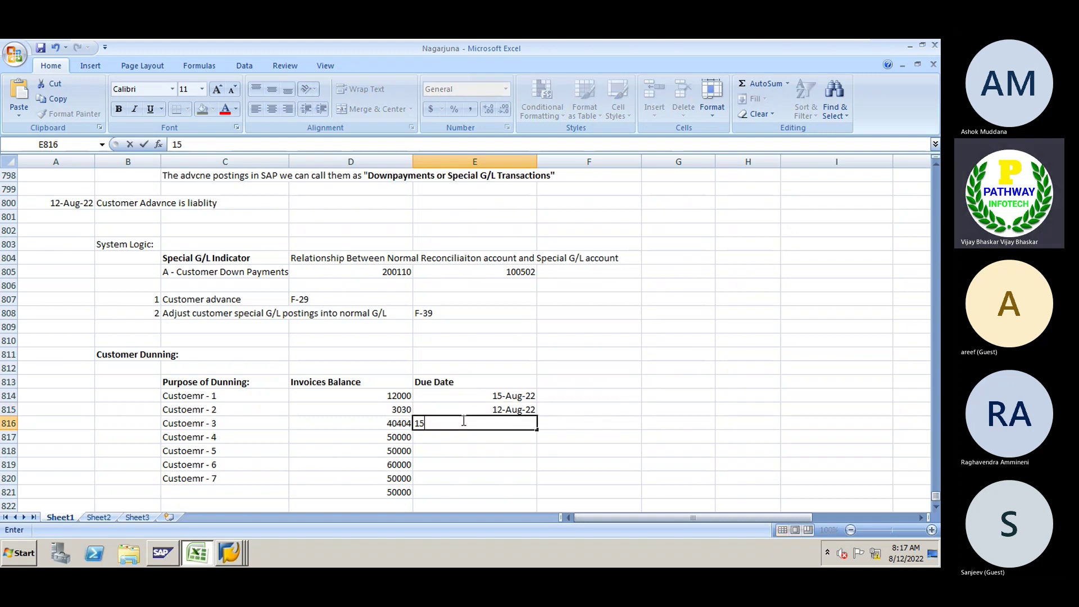
key(BackSpace)
key(BackSpace)
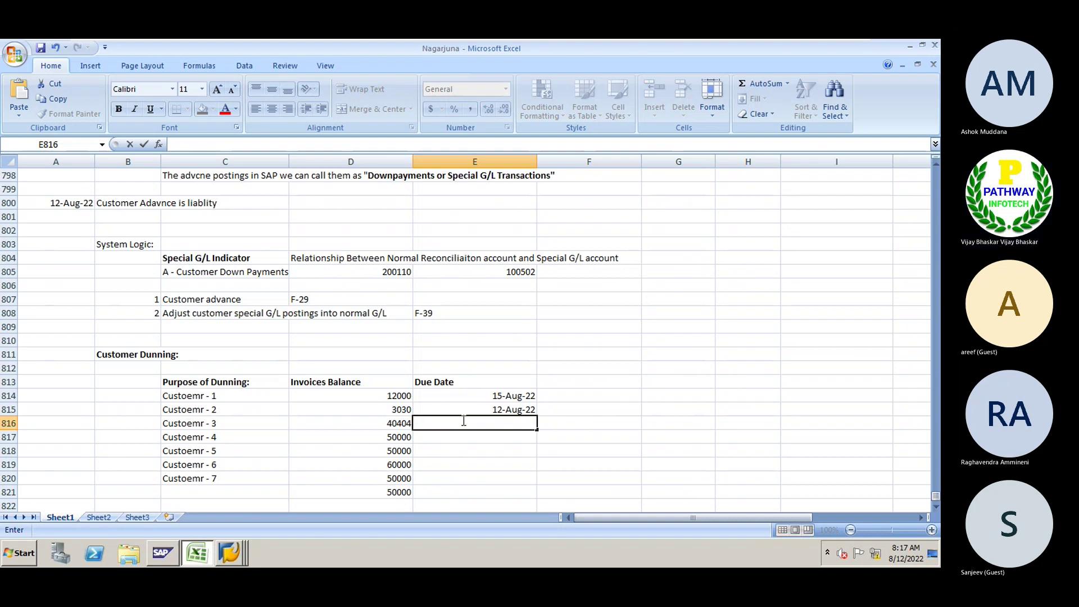
text(16 Aug 22)
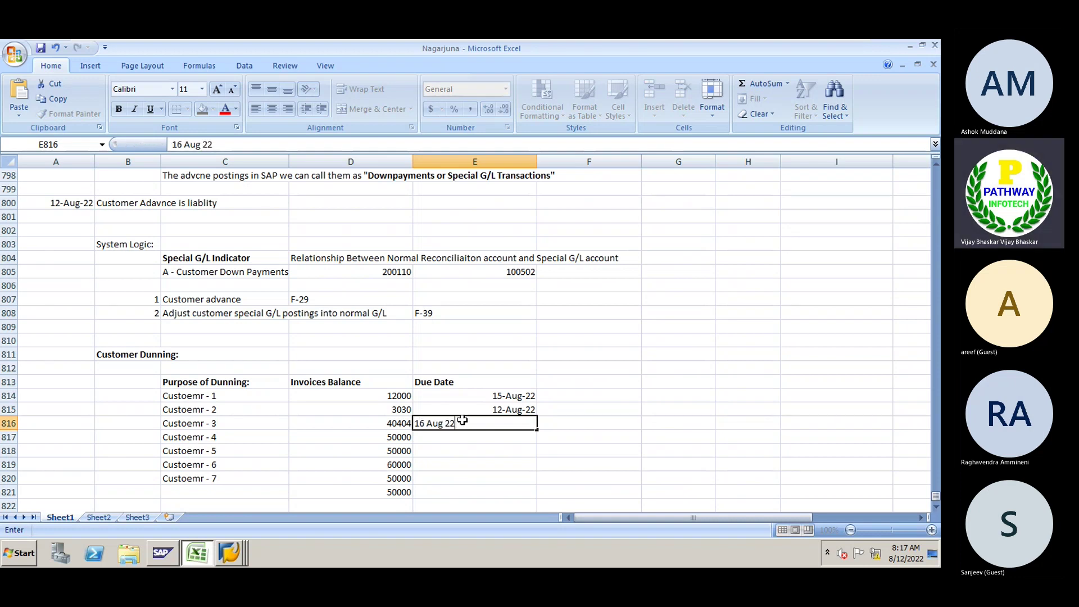
key(Return)
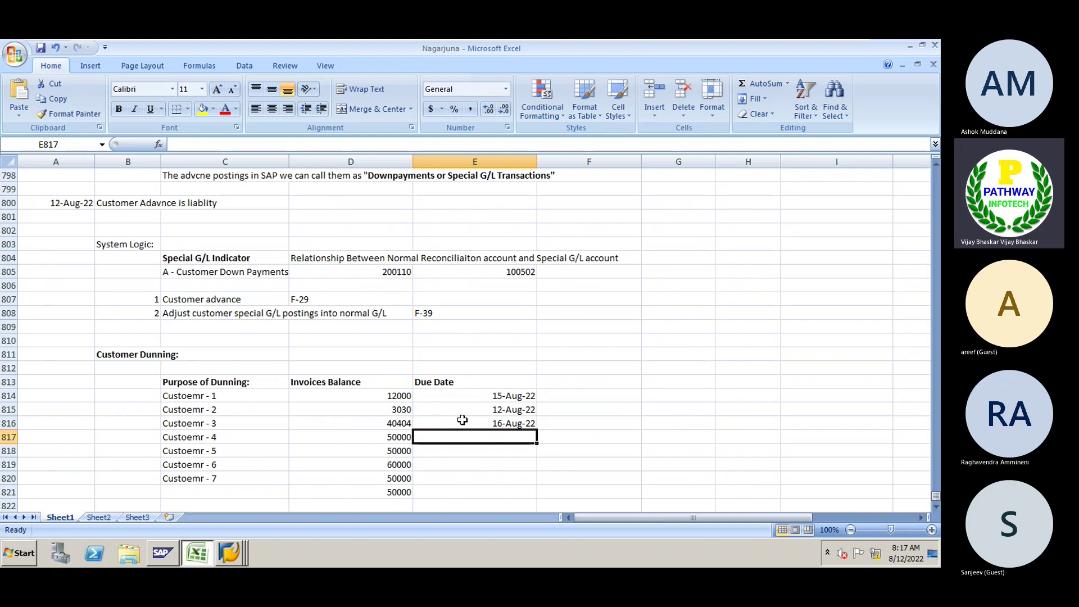
text(11)
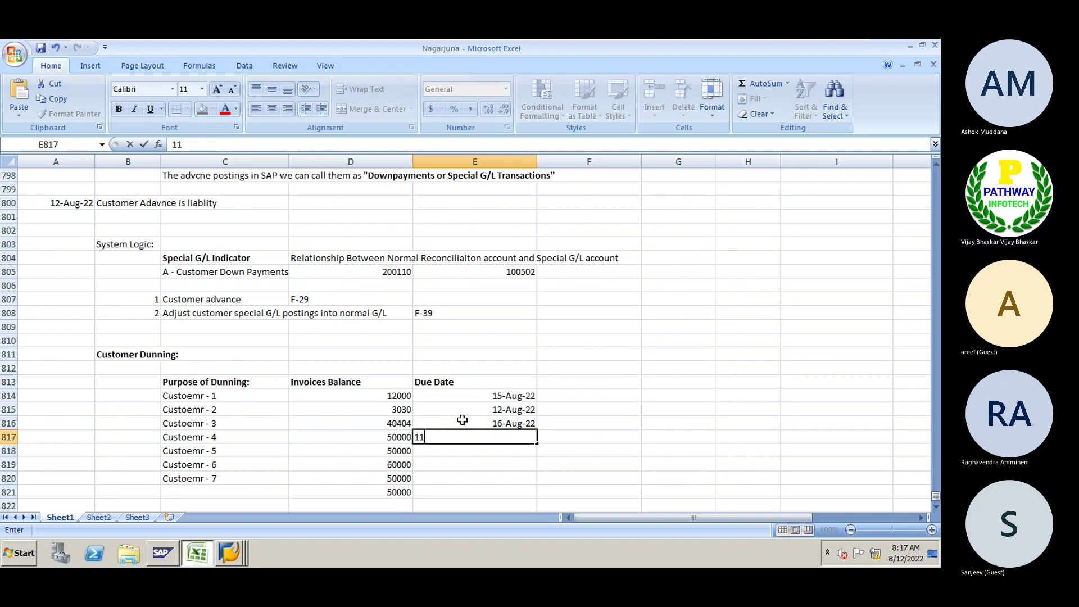
key(BackSpace)
key(BackSpace)
text(10)
text(-Aug-22)
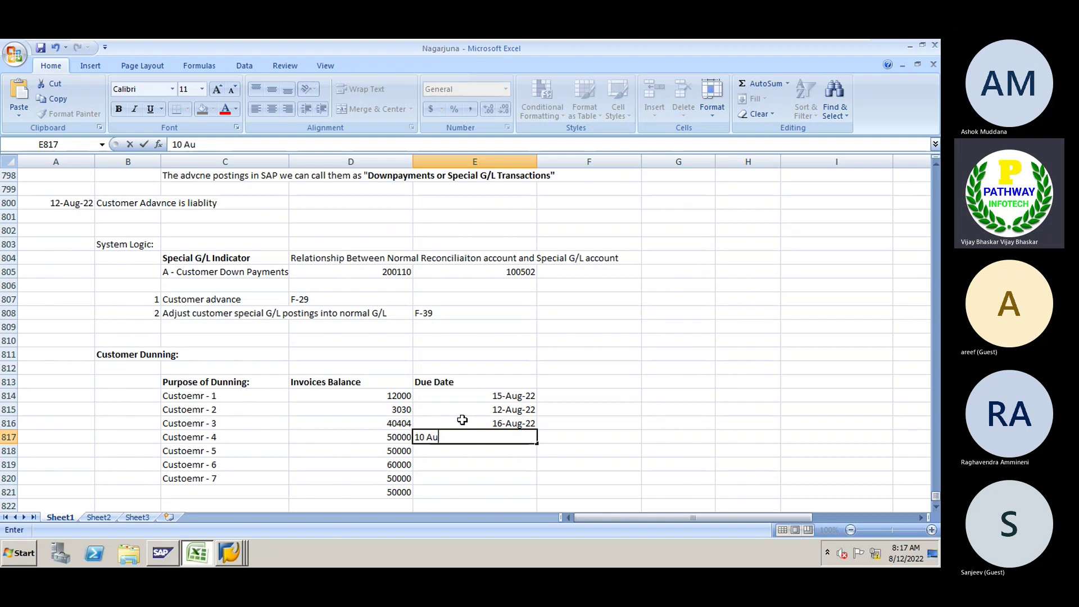
key(Return)
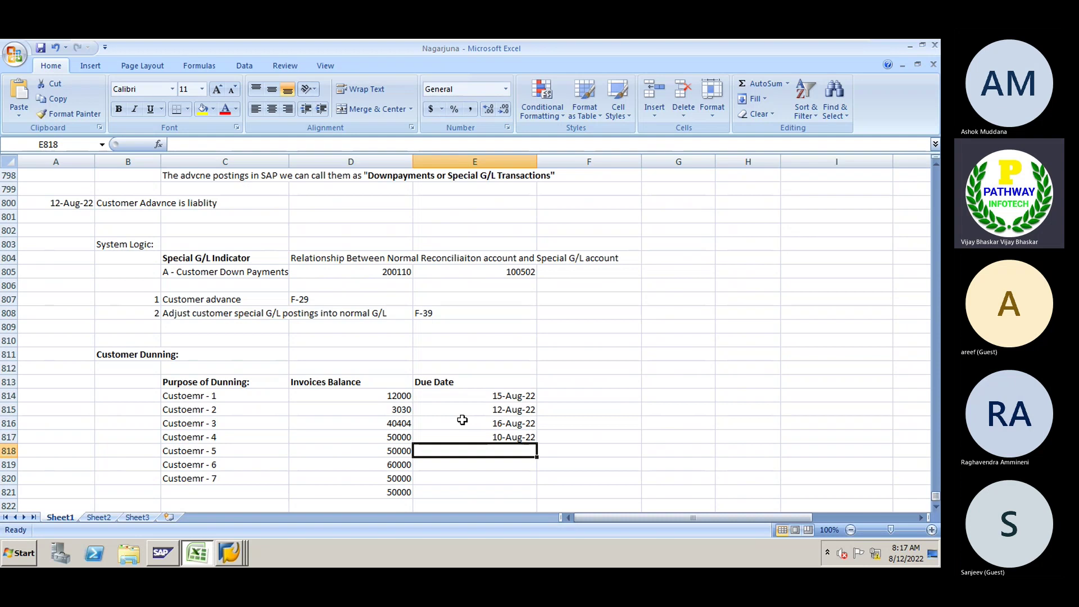
Enter the due dates 19 Aug 22 and 20 Aug 22 for customers 5 and 6 in E818:E819.
text(19 Aug 22)
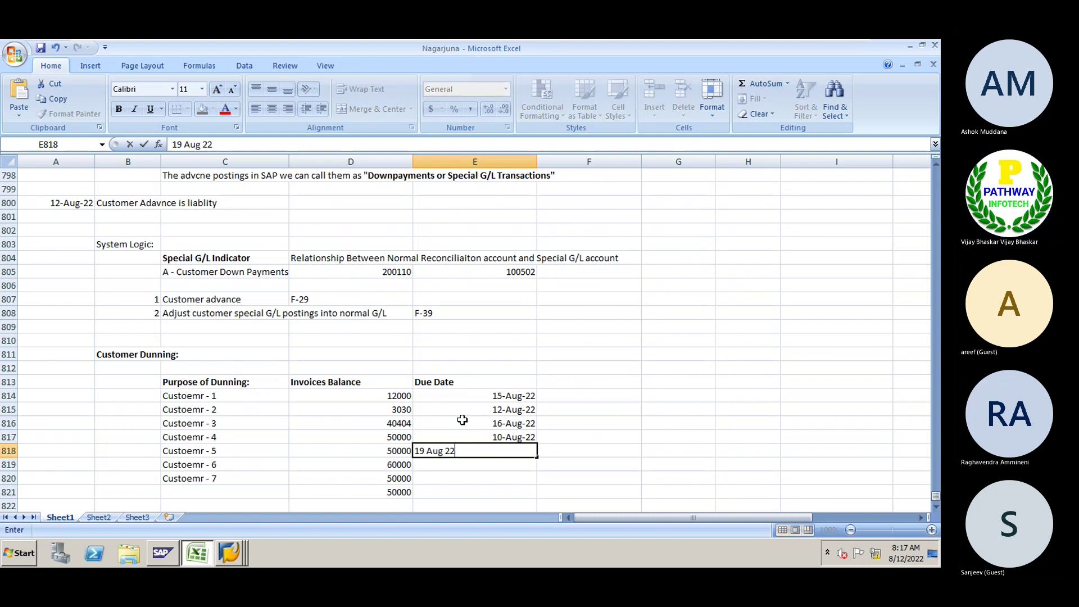
key(Return)
text(20 Aug 22)
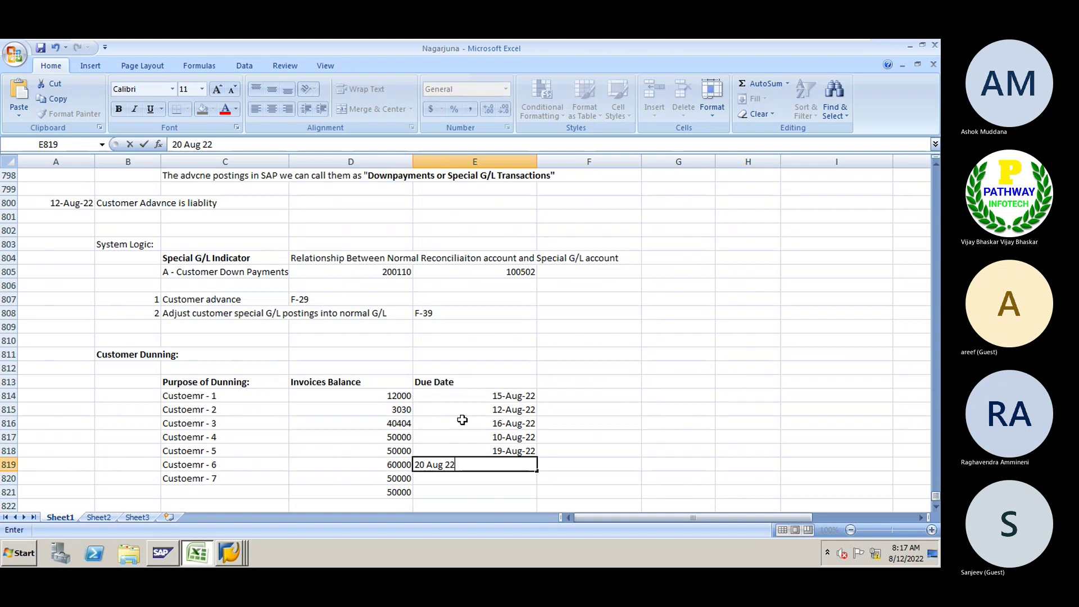
key(Return)
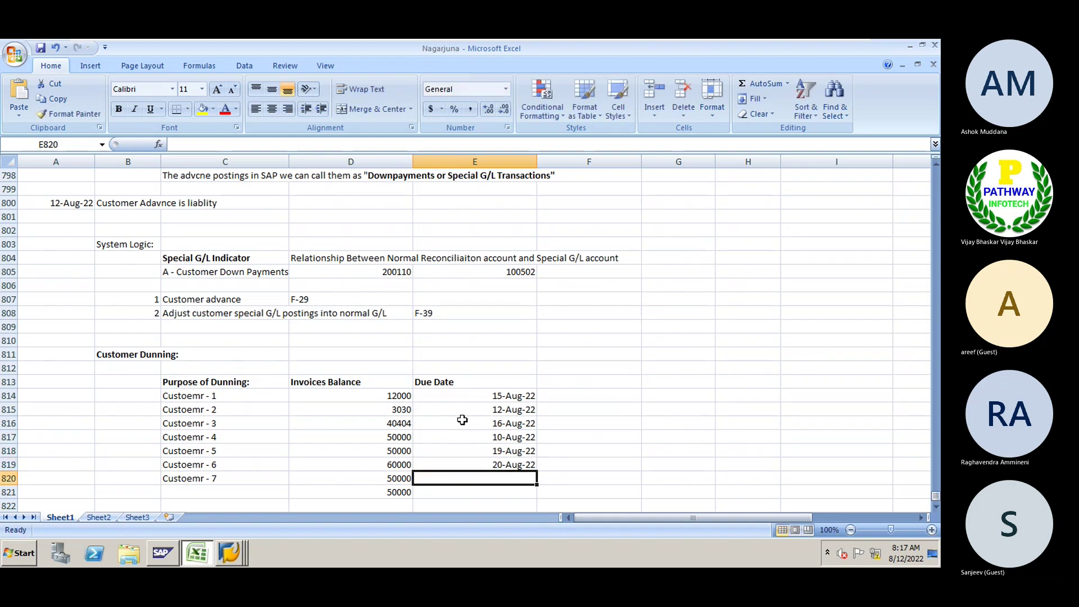
Copy customer 3's due date from E816 into E820:E821 and save the workbook.
key(Up)
key(Up)
key(Up)
key(Up)
key(ctrl+c)
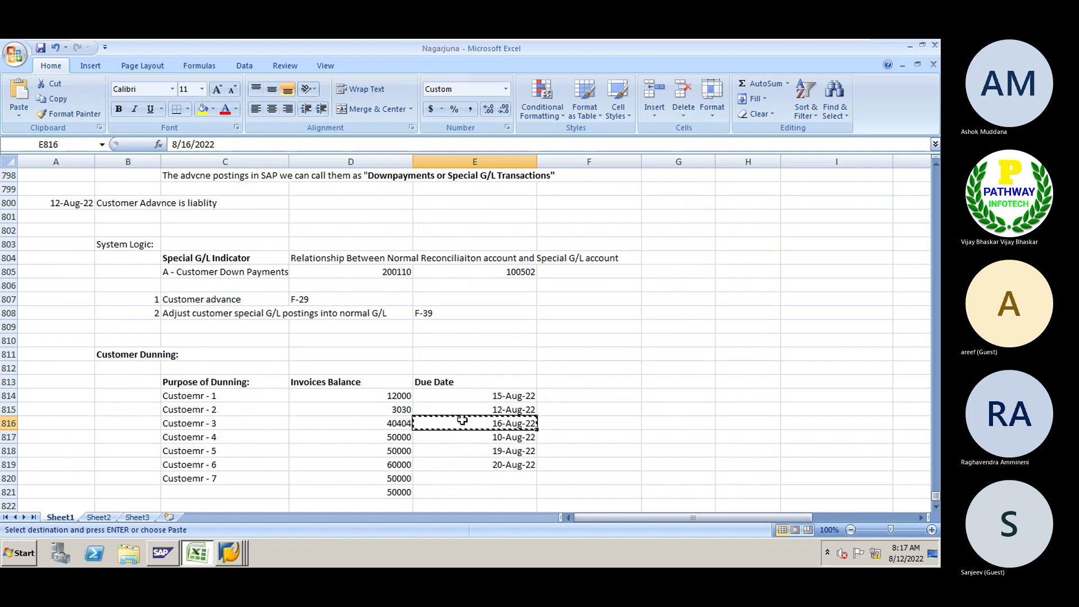
key(Down)
key(Down)
key(Down)
key(Down)
key(shift+Down)
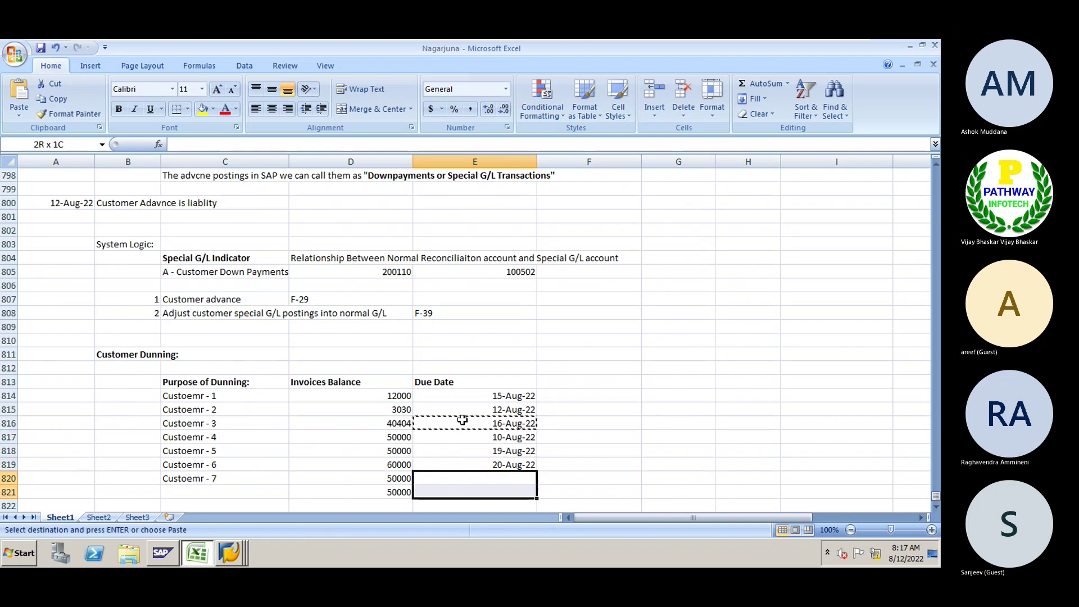
key(Return)
click(591, 434)
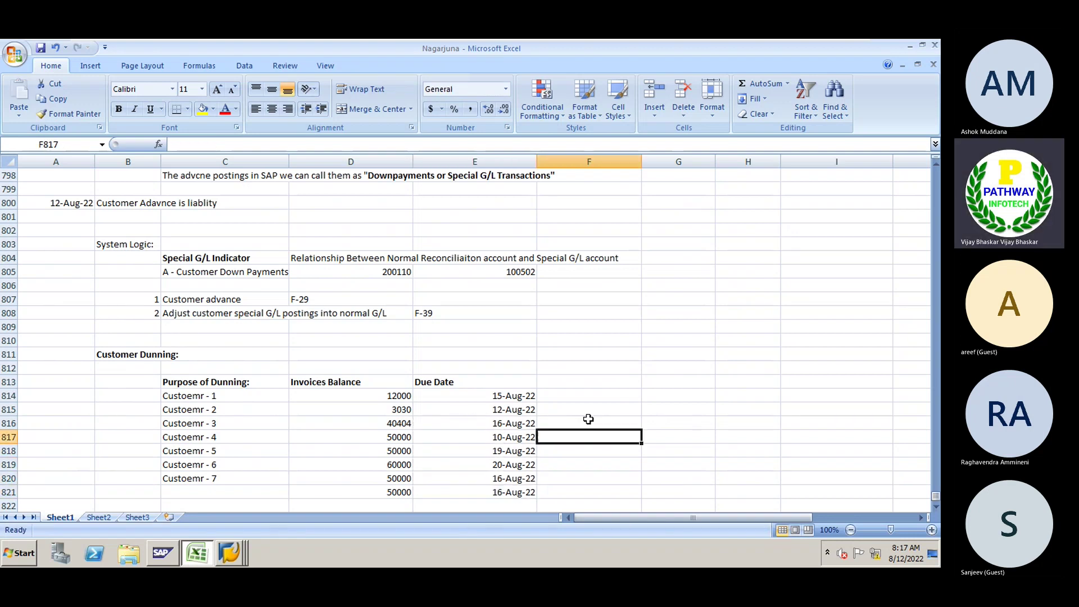
click(45, 49)
click(475, 396)
drag(475, 395, 478, 489)
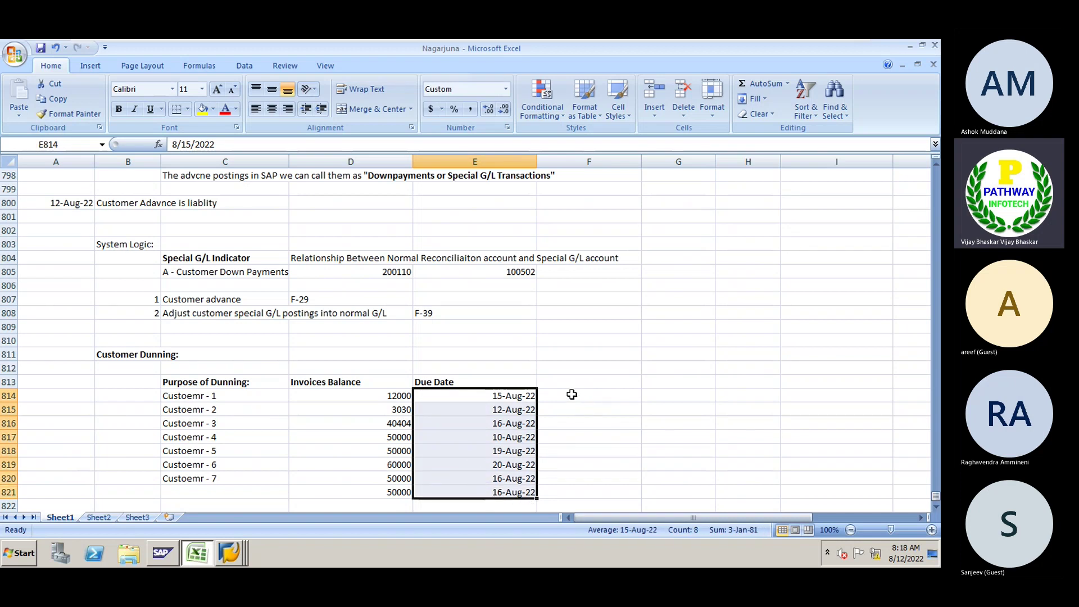
click(555, 396)
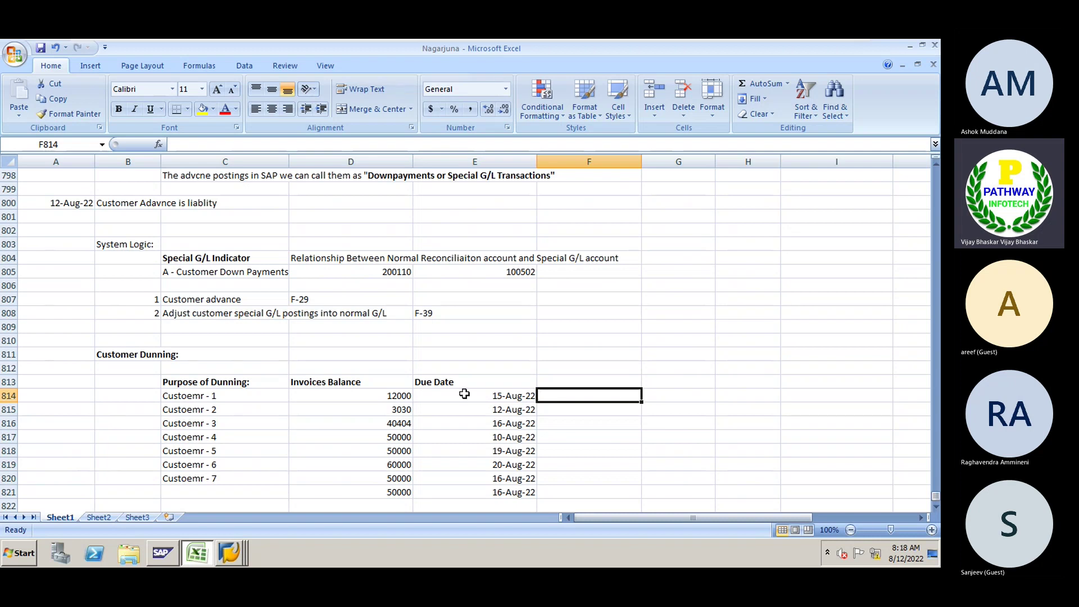
Try adding a blank column before Invoices Balance for a new header, and remove the column again.
click(356, 396)
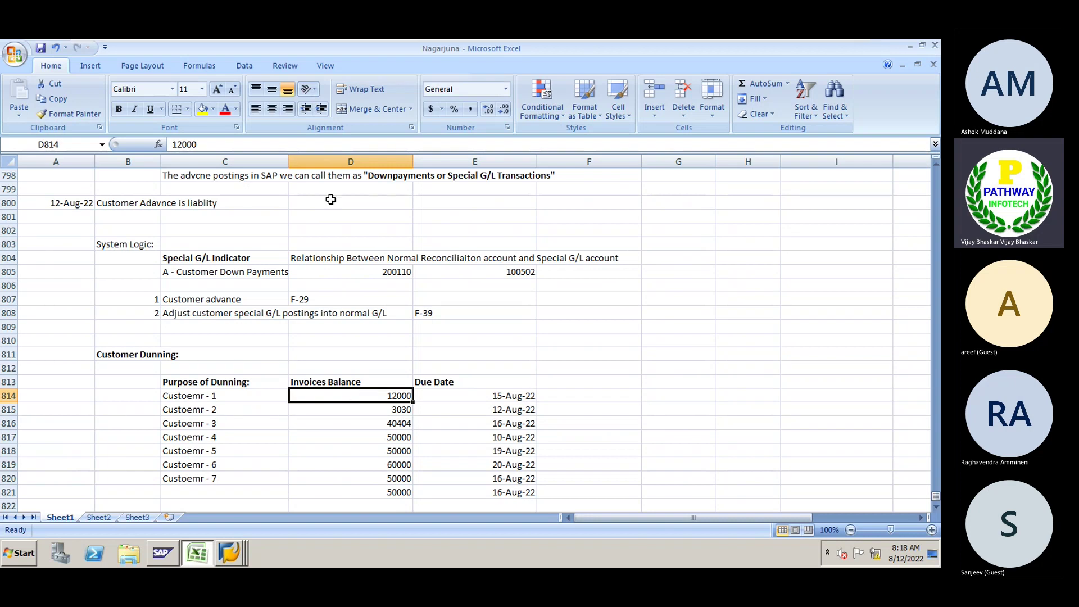
right_click(310, 159)
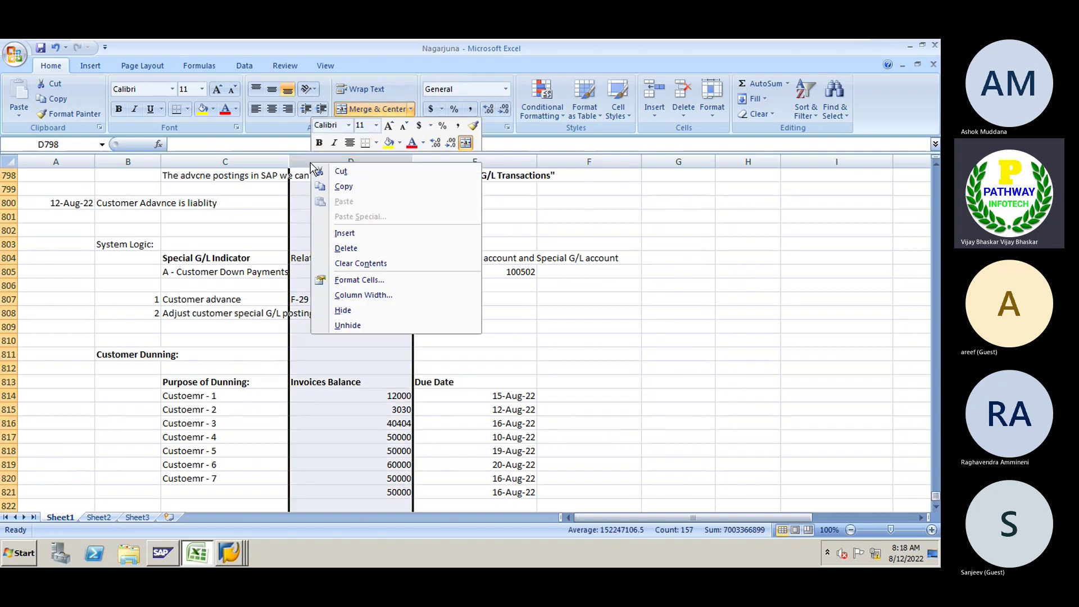
click(341, 234)
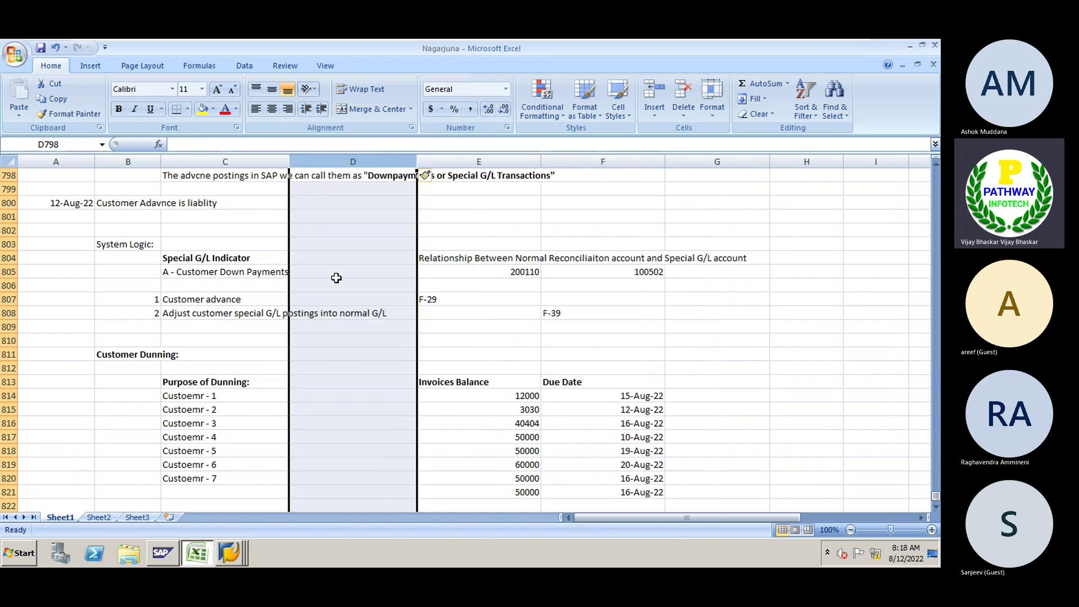
click(324, 388)
text(D)
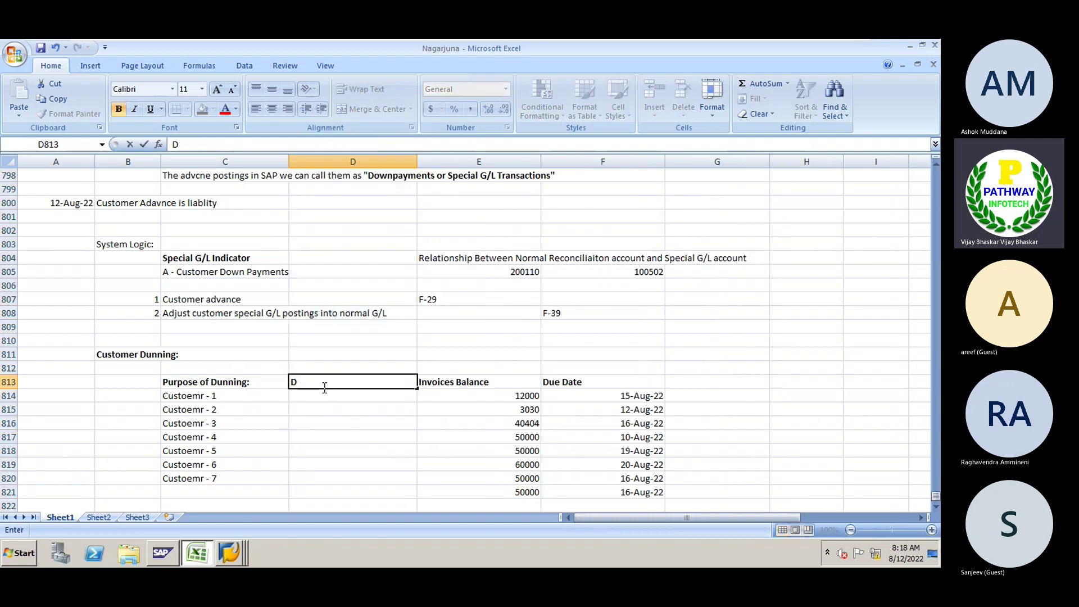
key(BackSpace)
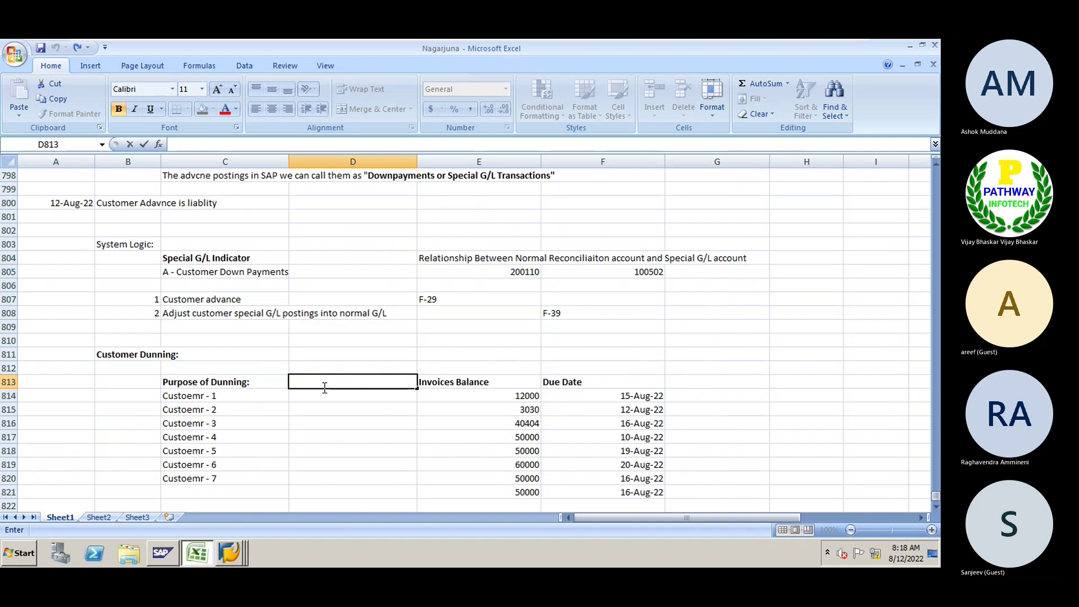
text(D)
key(BackSpace)
click(317, 408)
key(Up)
key(Up)
key(ctrl+space)
key(ctrl+minus)
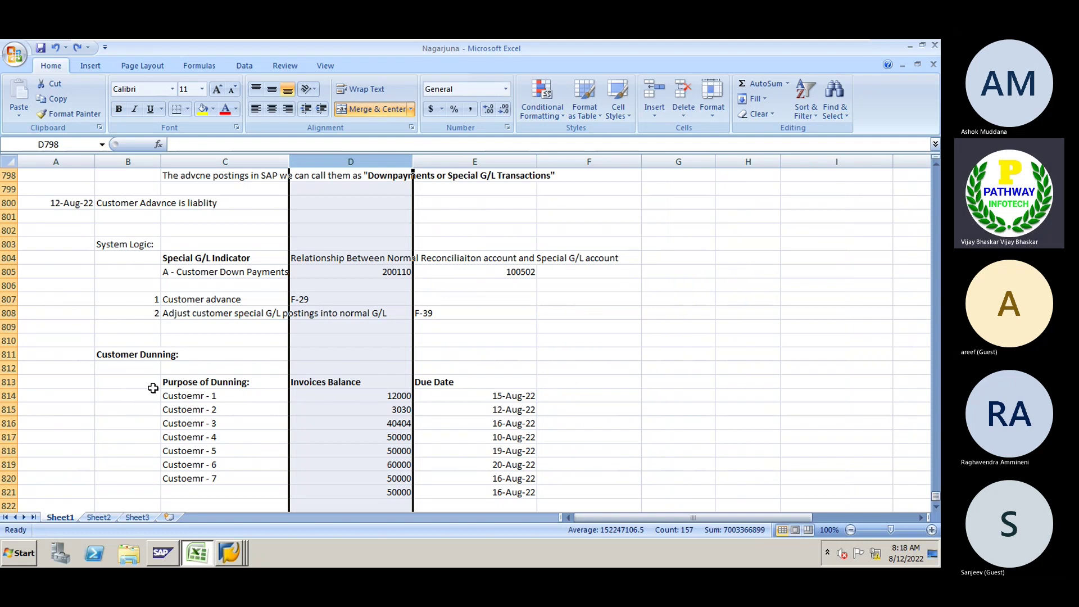
Enter the header "D. No" in B813 and number the first three customers 1, 2 and 3 below it.
click(126, 386)
text(D)
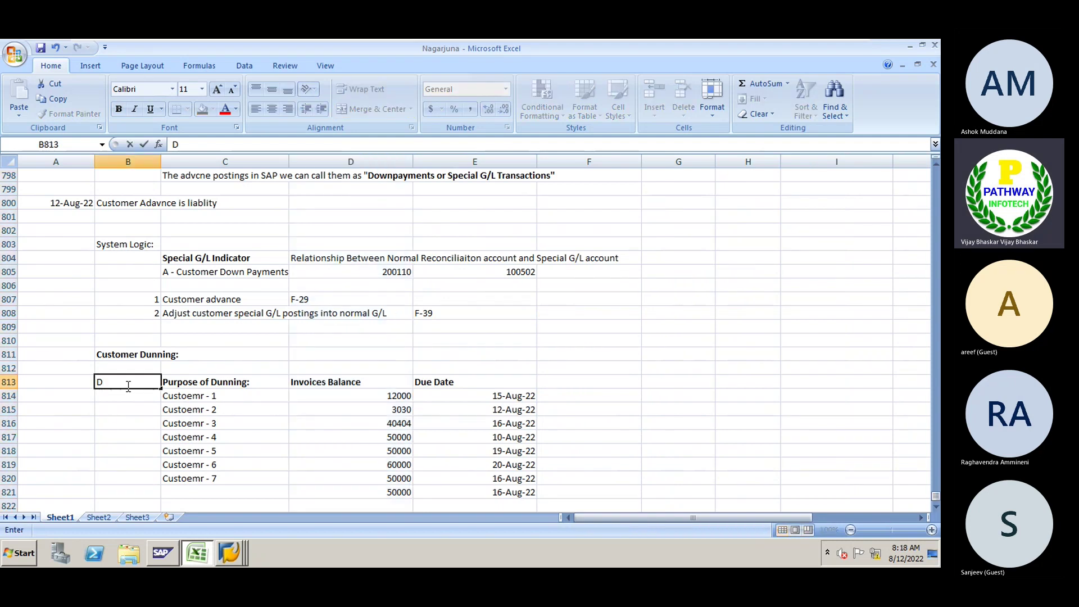
text(. No)
key(Return)
text(1)
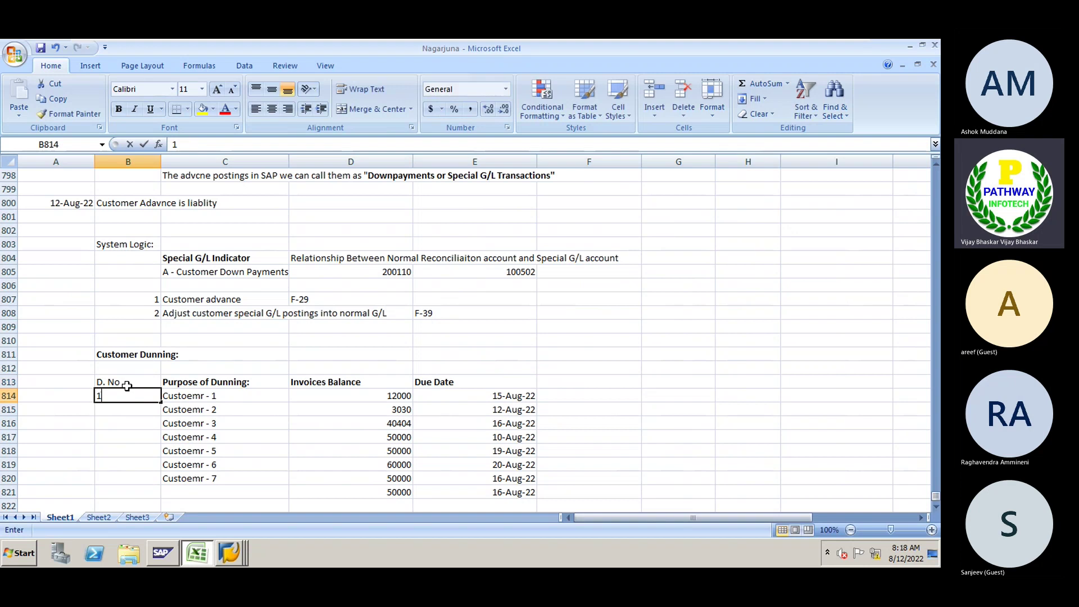
key(Return)
text(2)
key(Return)
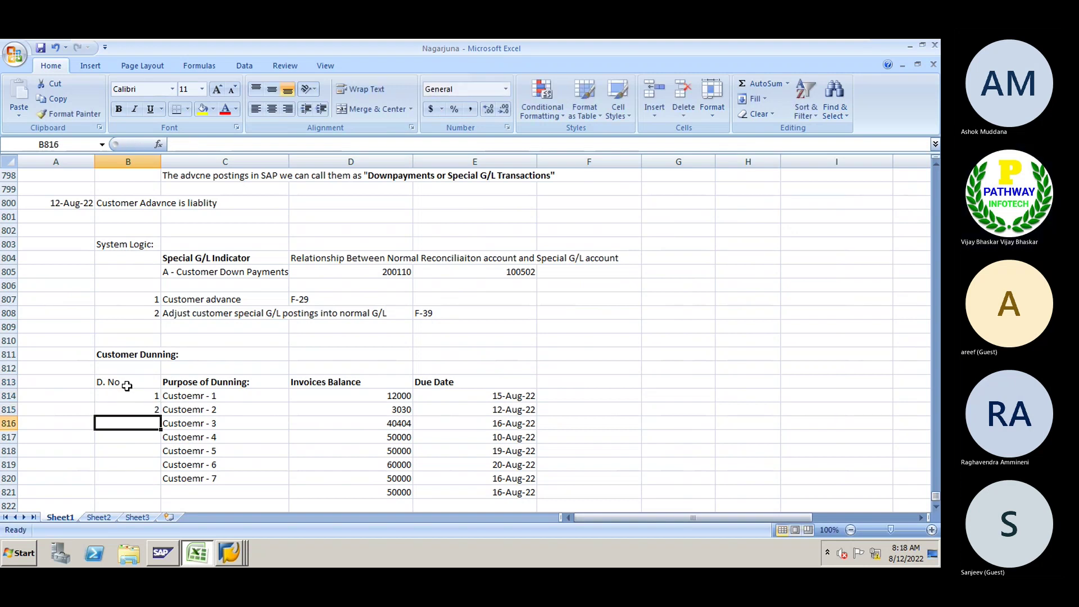
text(3)
key(Return)
Continue the numbering from B814:B816 down to 7 in B820 and save the workbook.
key(Up)
key(Up)
key(Up)
key(shift+Down)
key(shift+Down)
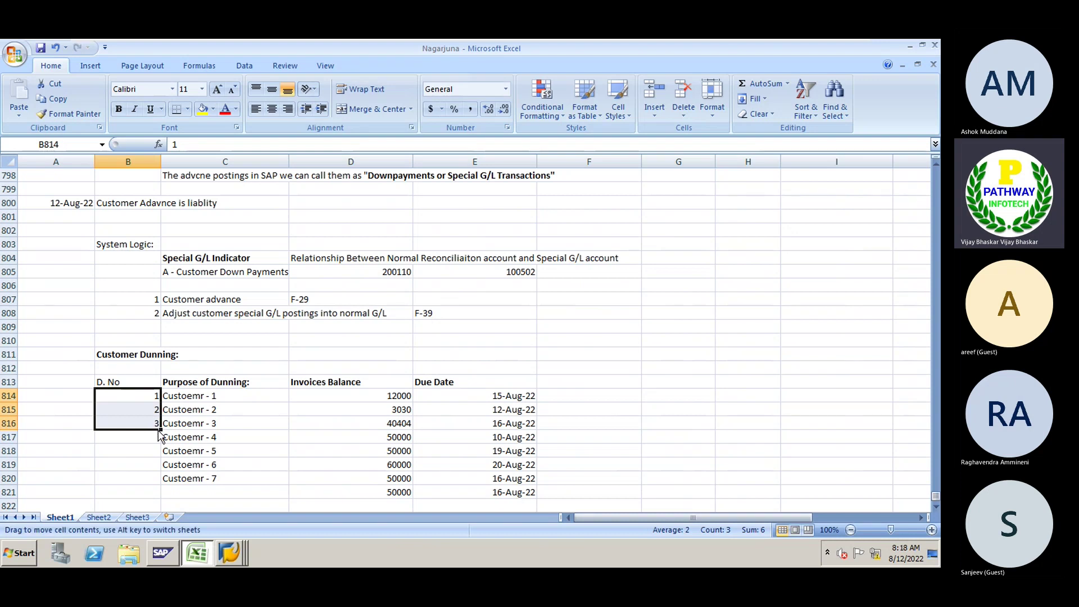
drag(159, 430, 153, 485)
click(650, 419)
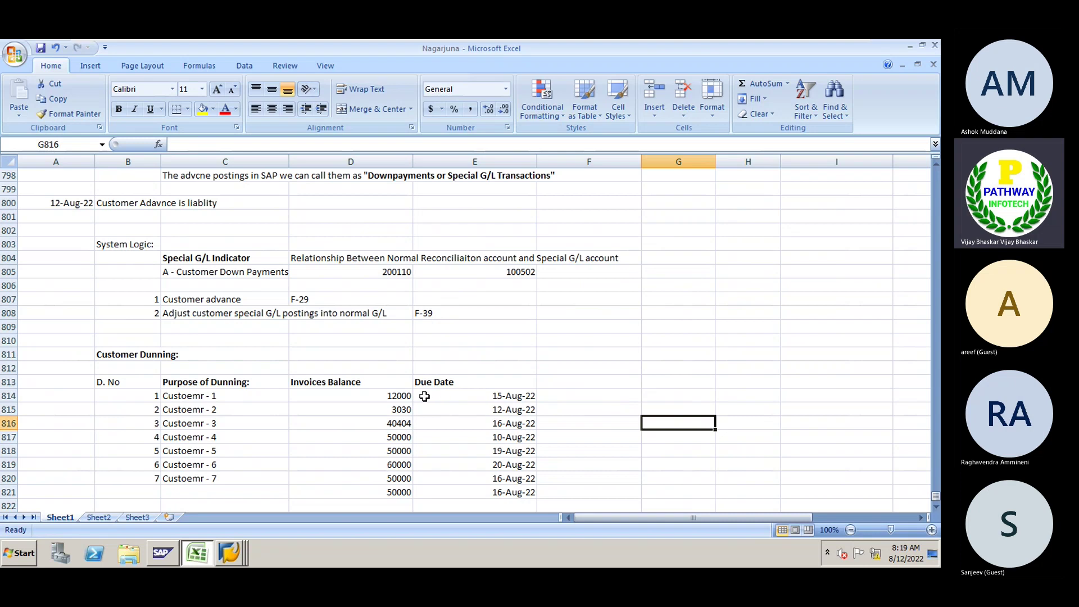
click(383, 397)
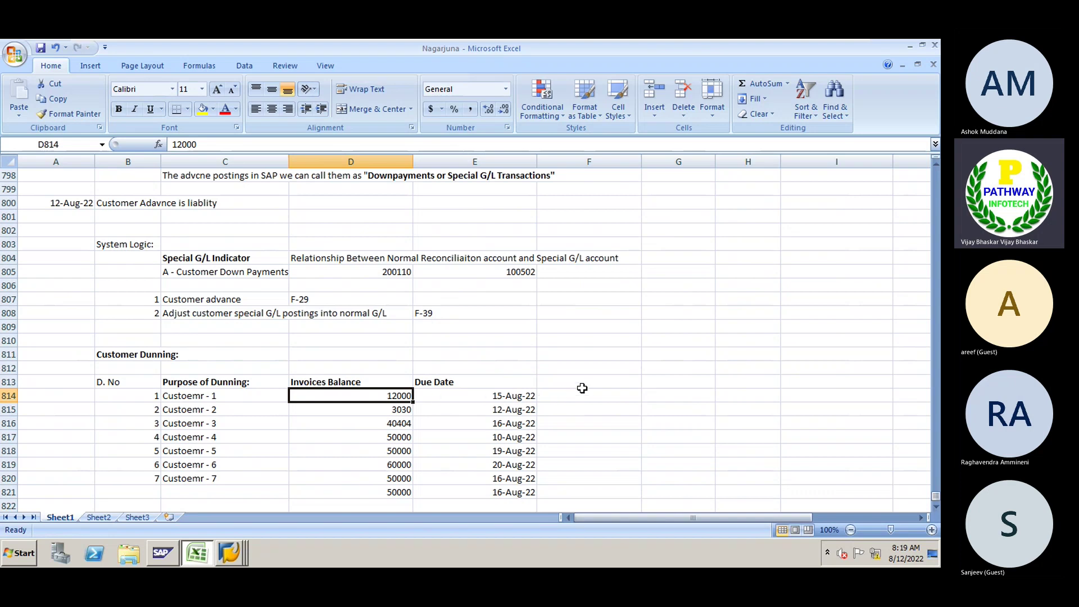
key(ctrl+s)
click(230, 396)
click(220, 480)
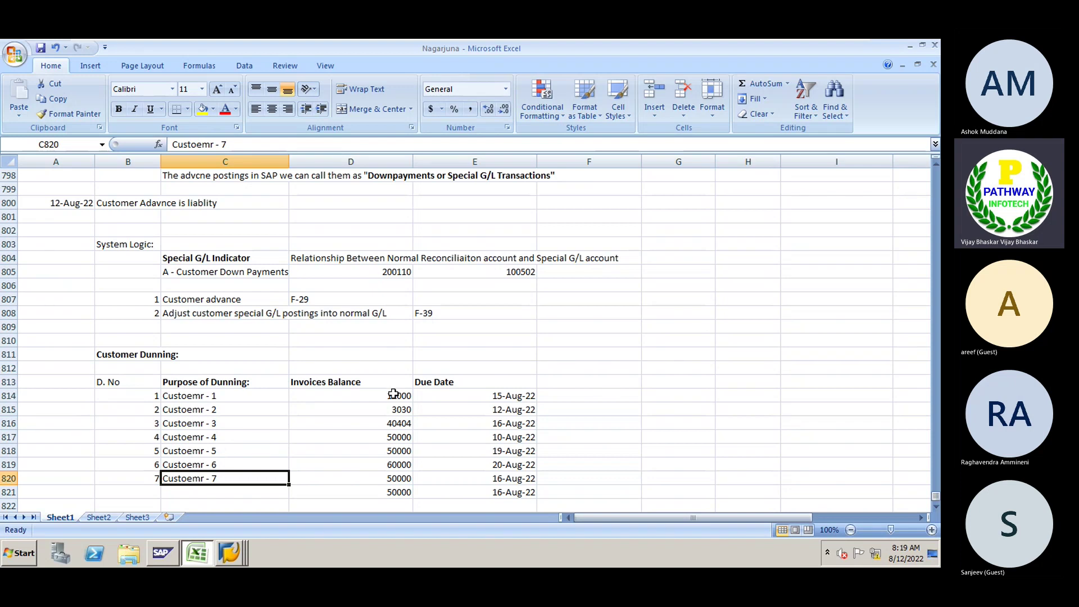
click(477, 397)
drag(477, 397, 470, 489)
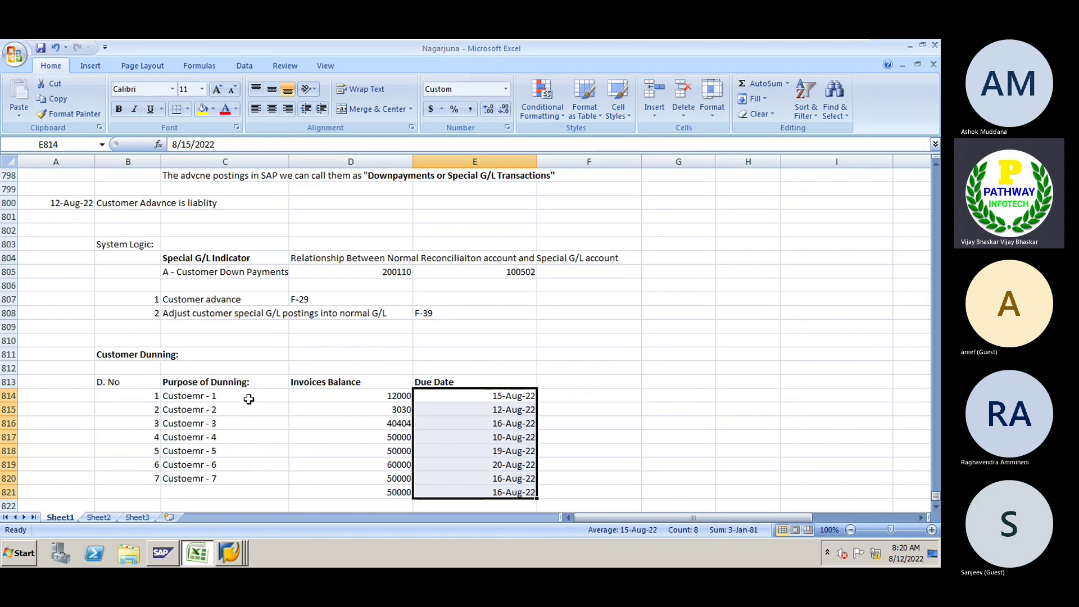
click(249, 399)
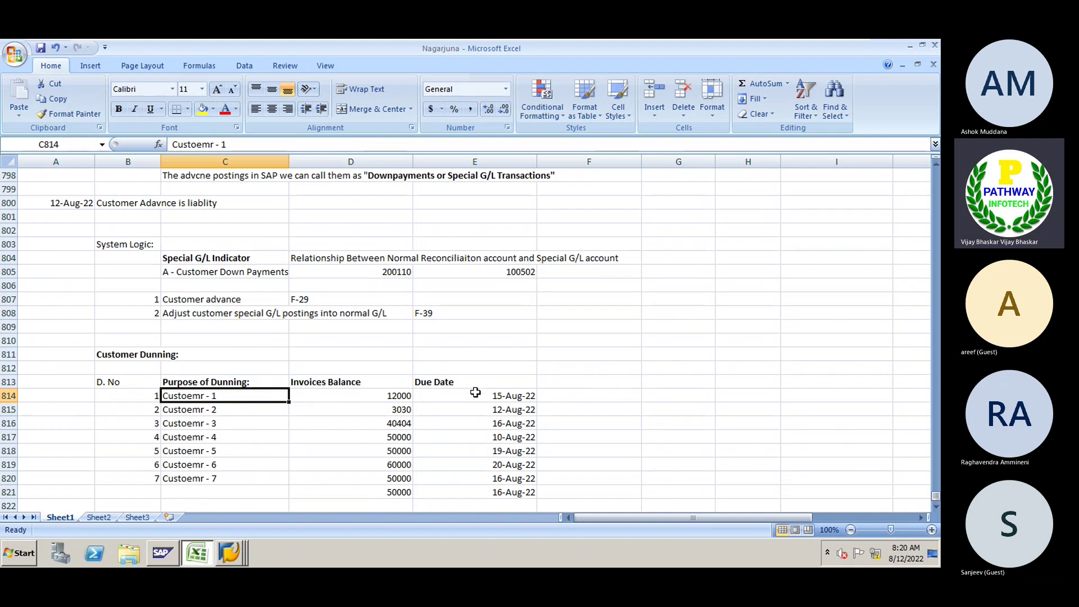
drag(475, 397, 477, 491)
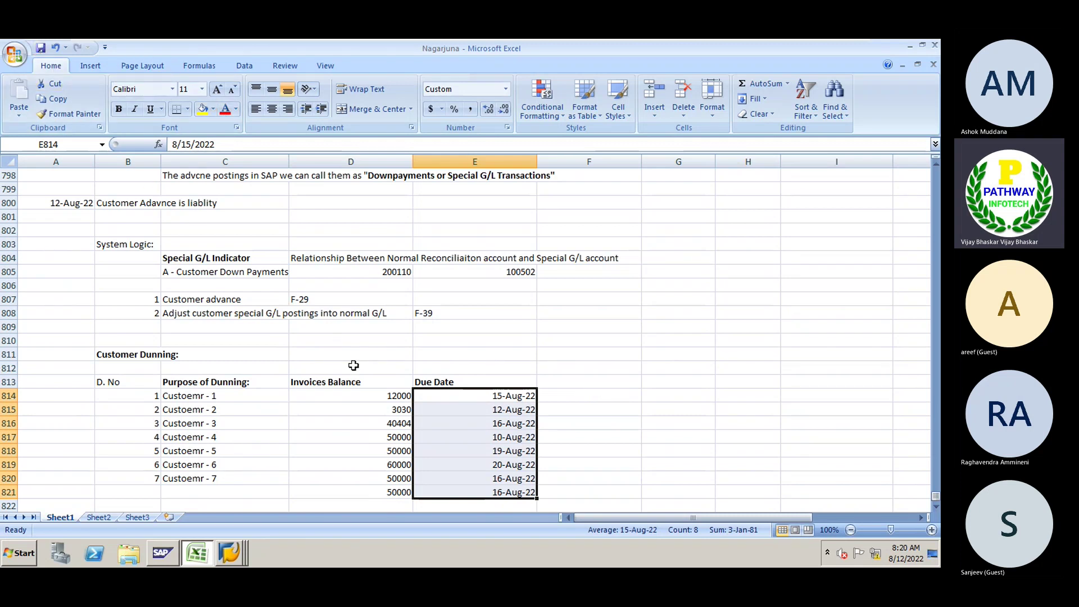
Extend the Customer Dunning heading in B811 with the definition "Dunning is nothing but a Reminder letters for payment".
click(159, 354)
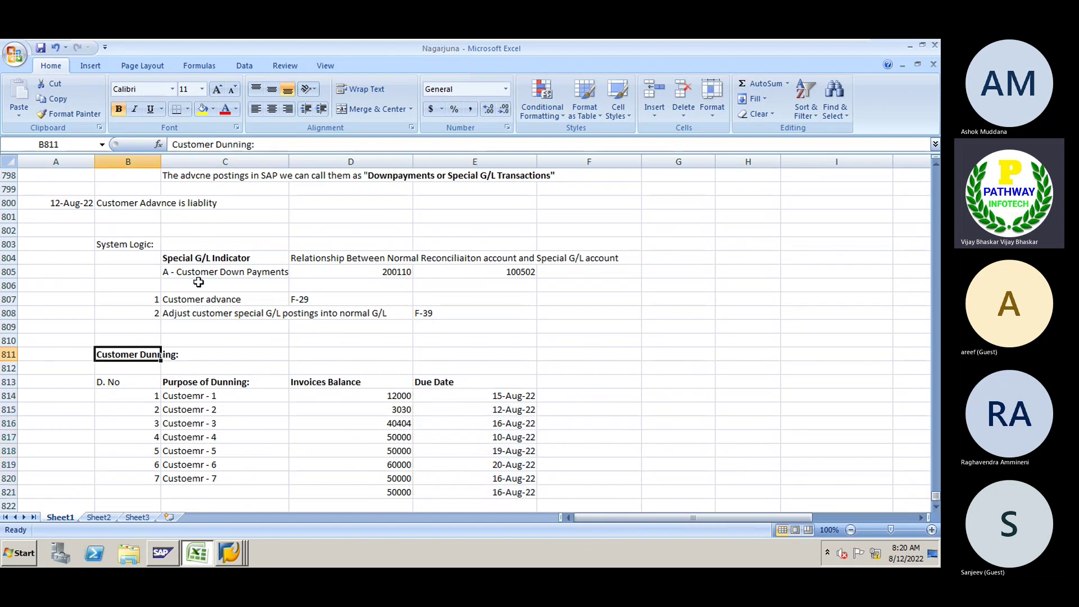
click(269, 151)
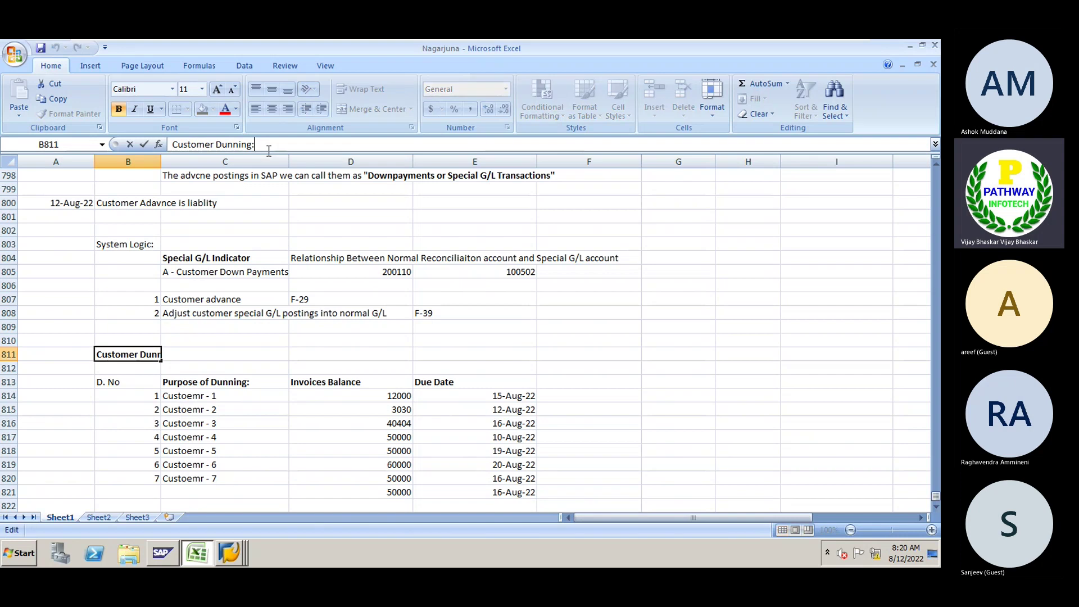
text(Dunning is )
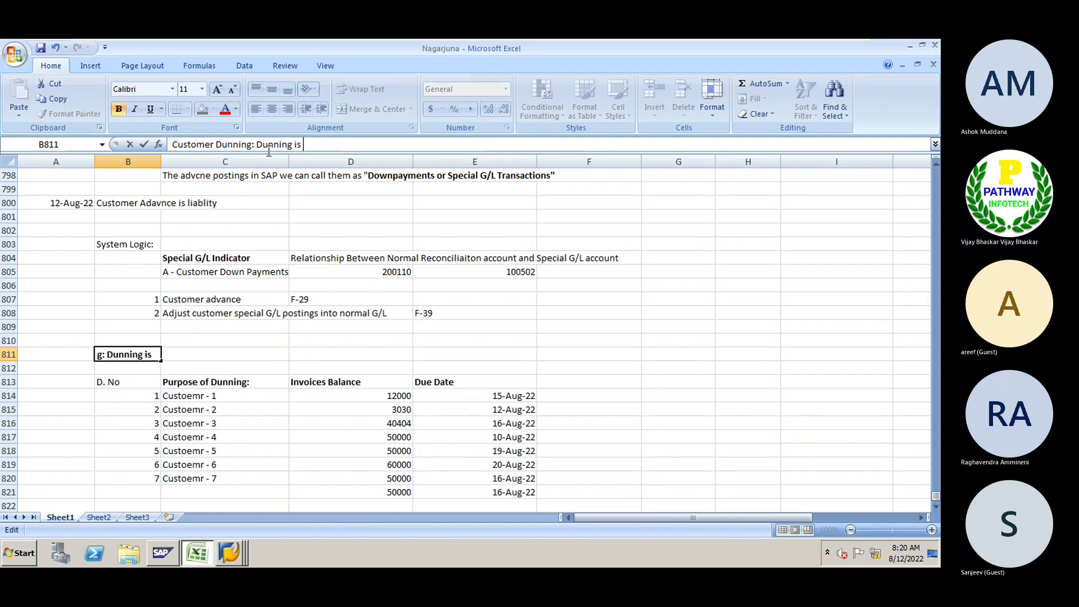
text(nothing but a)
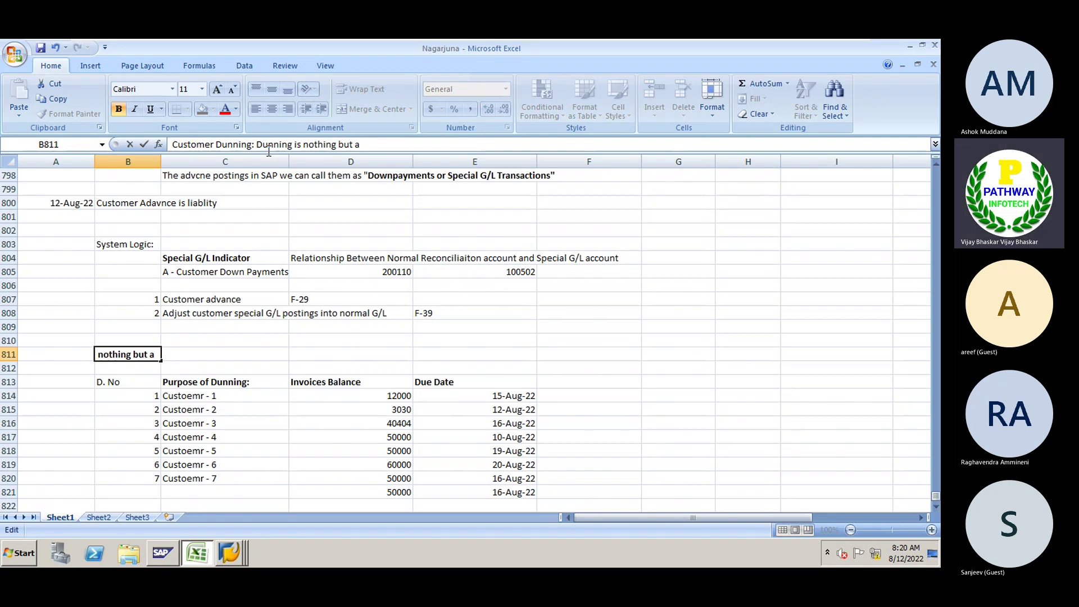
text( Reminder)
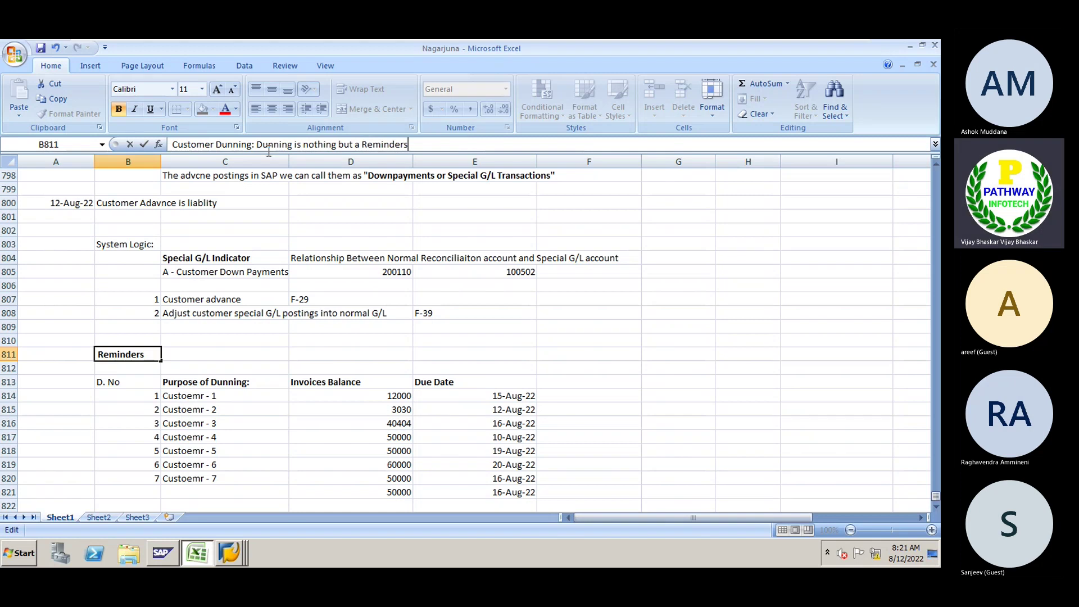
text( letters for payment)
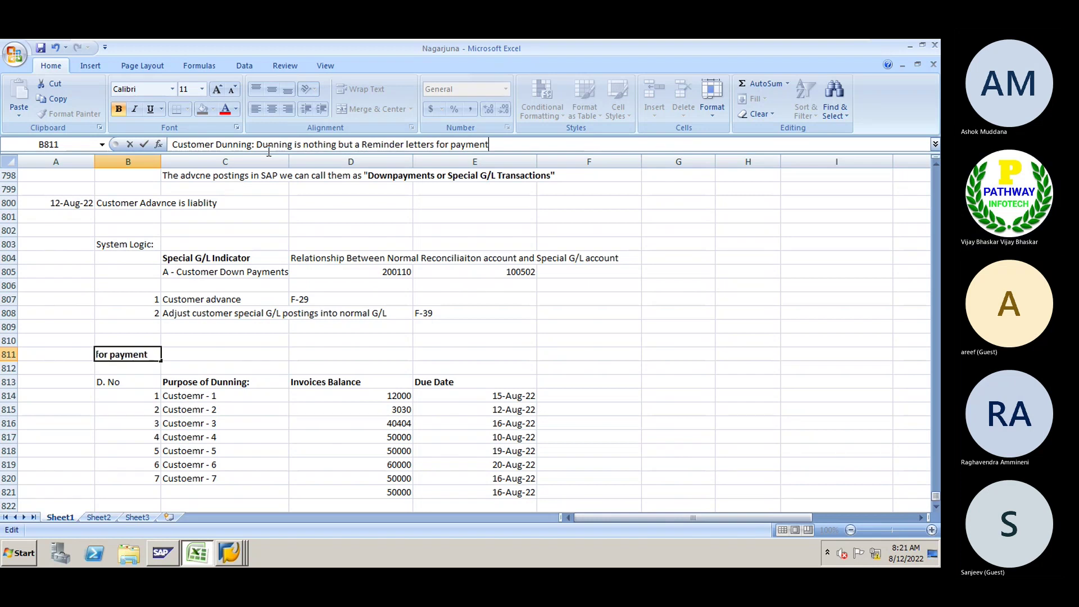
key(Return)
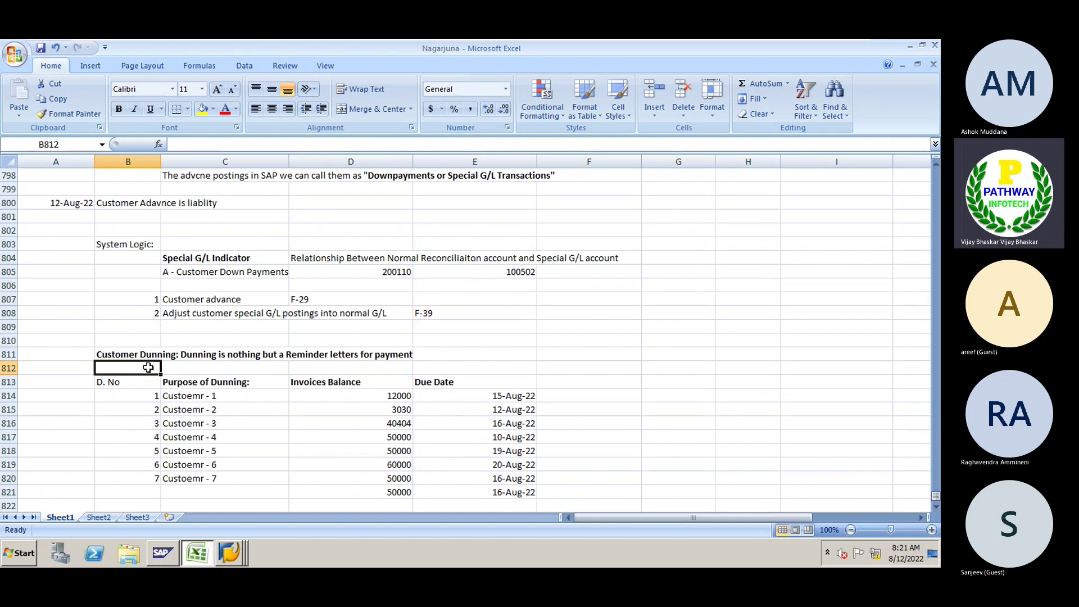
click(115, 384)
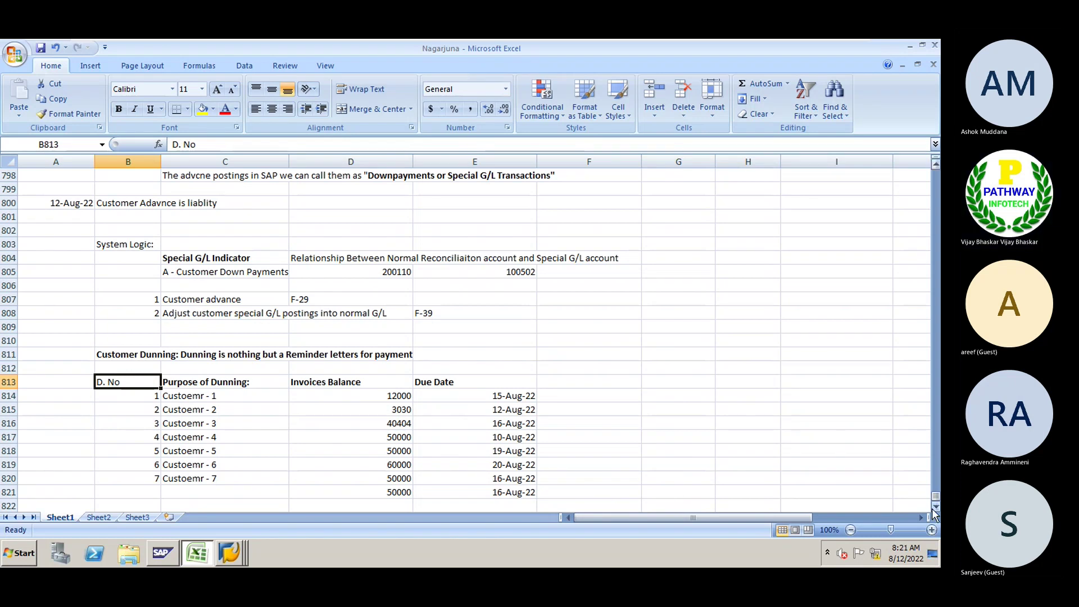
Add note 1 in B824:C824 below the customer table, reading "In SAP we can setup and run up to 9 dunning levels".
scroll(932, 509, down, 4)
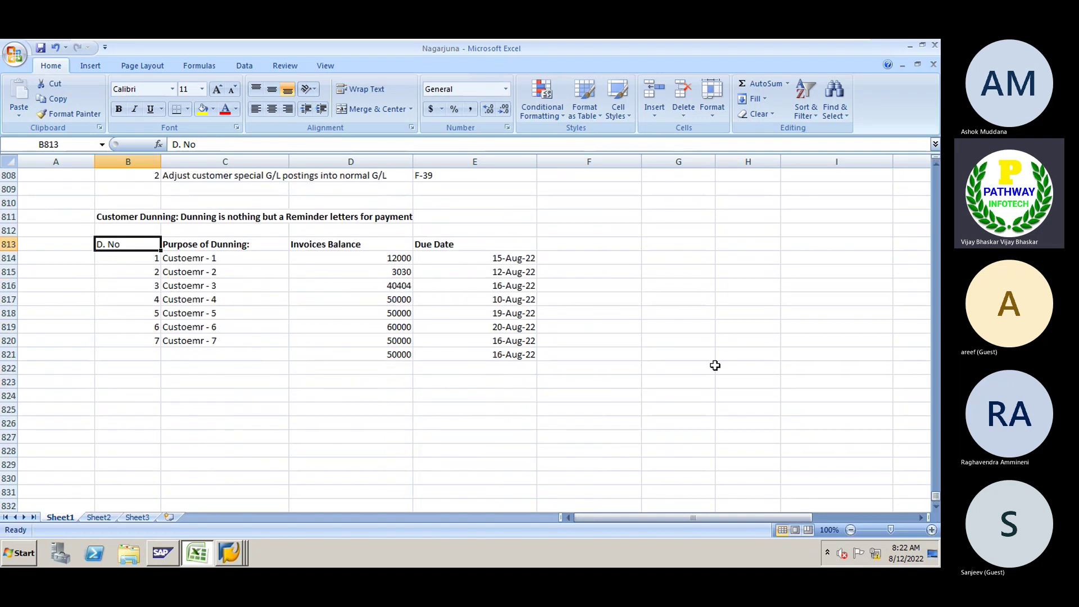
click(114, 395)
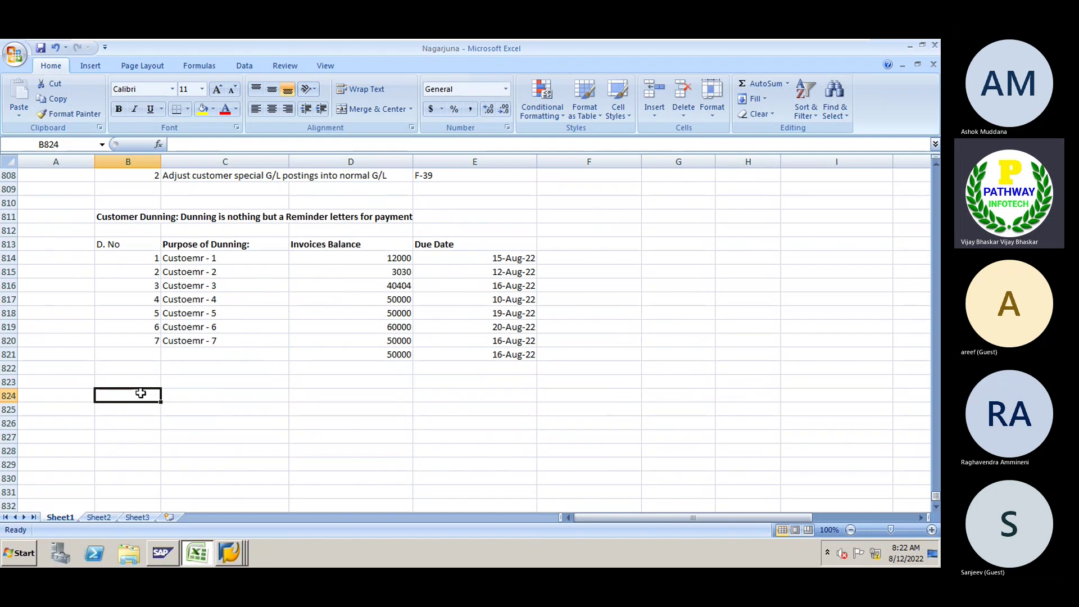
text(1)
key(Tab)
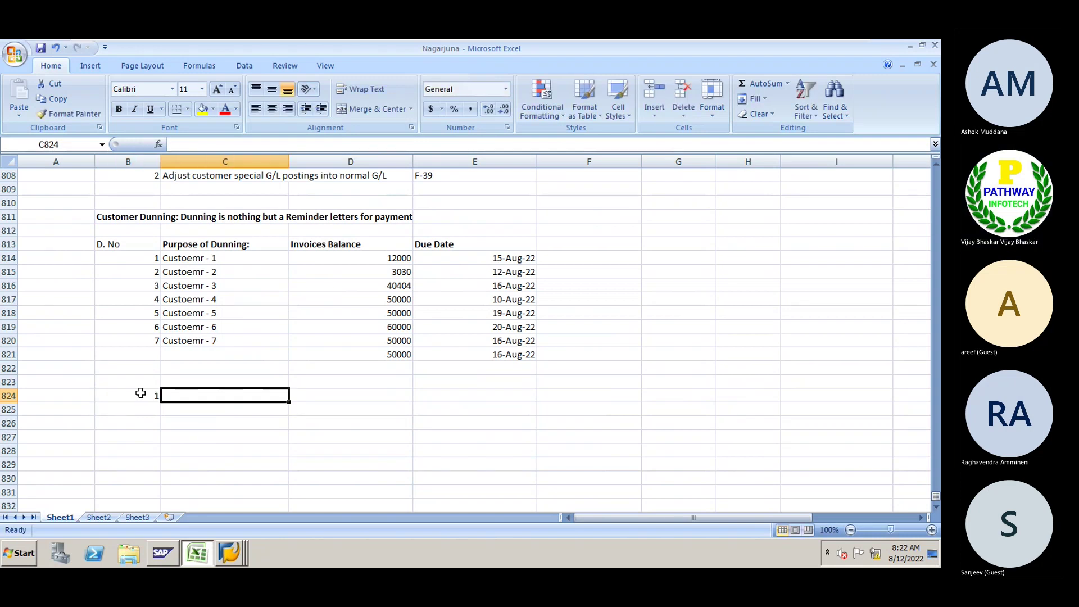
text(IUnSAP)
key(BackSpace)
key(BackSpace)
key(BackSpace)
key(BackSpace)
key(BackSpace)
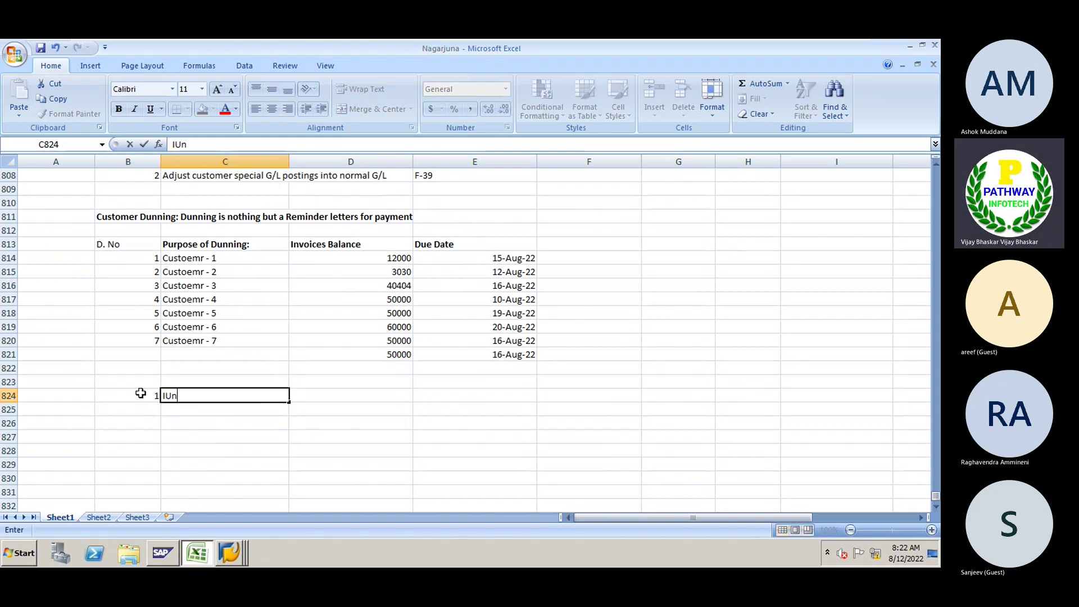
text(n SAP we can setu)
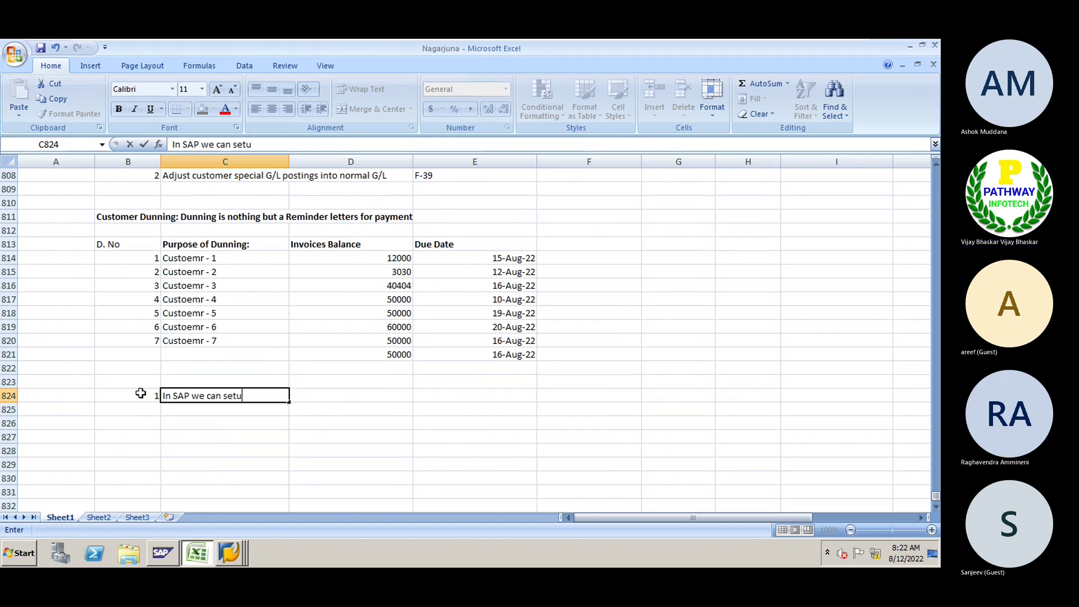
key(BackSpace)
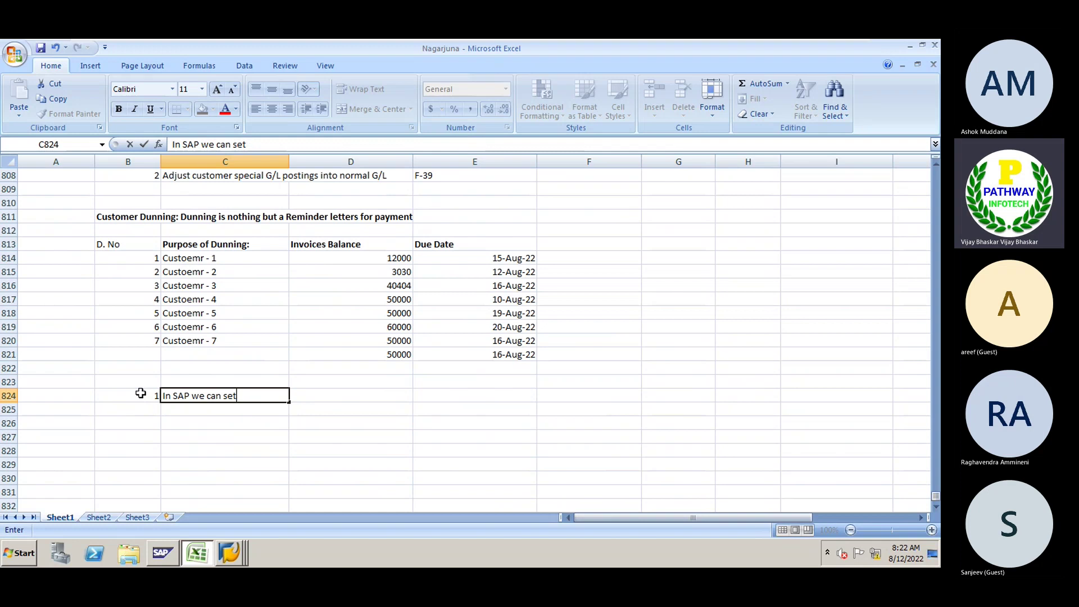
text(up )
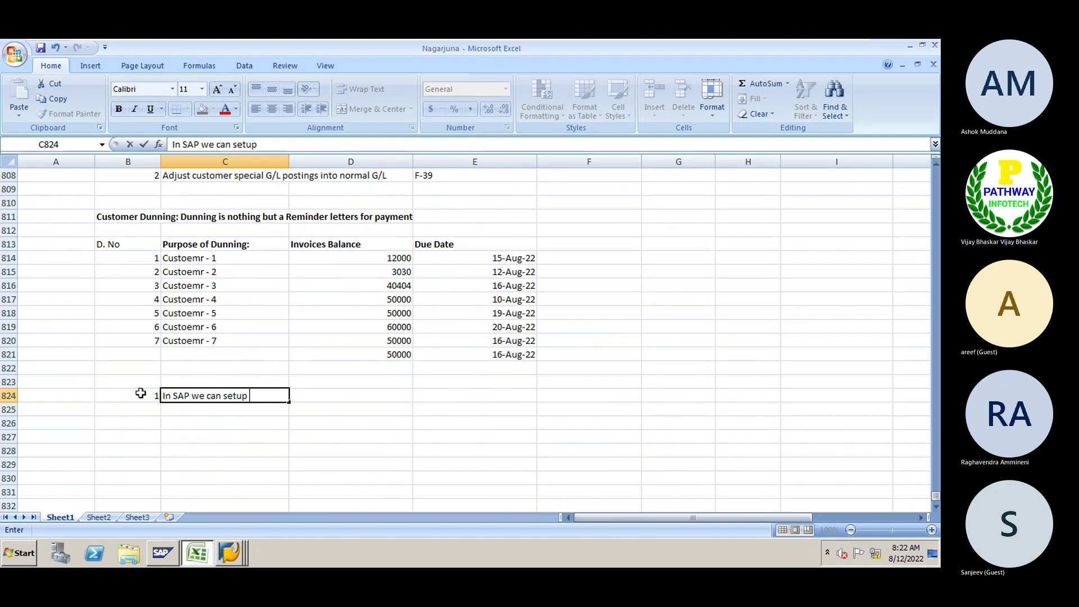
text(and run up to 9 )
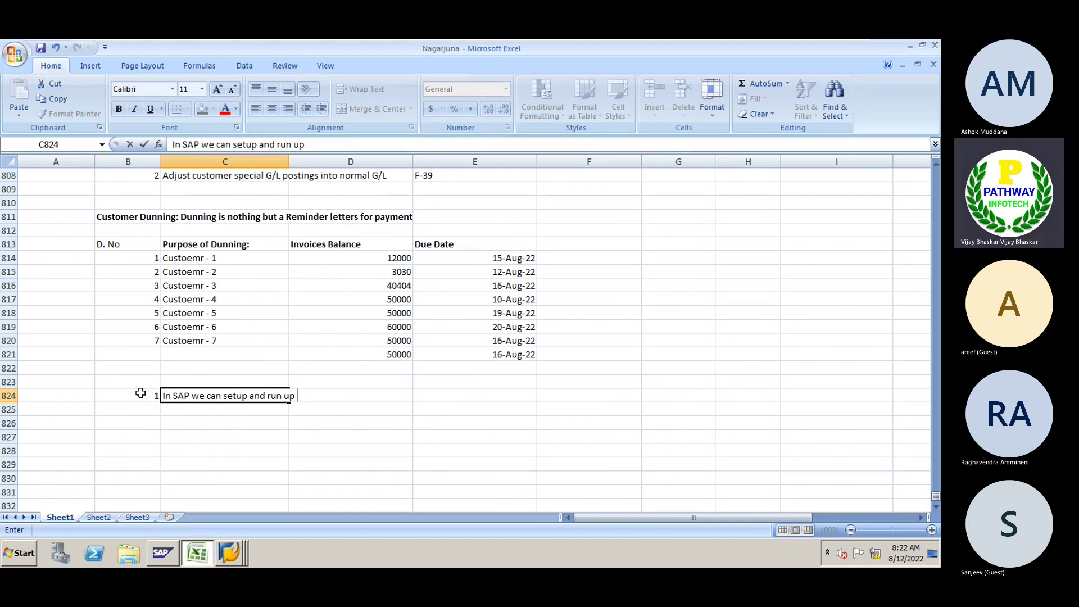
text(dunningl)
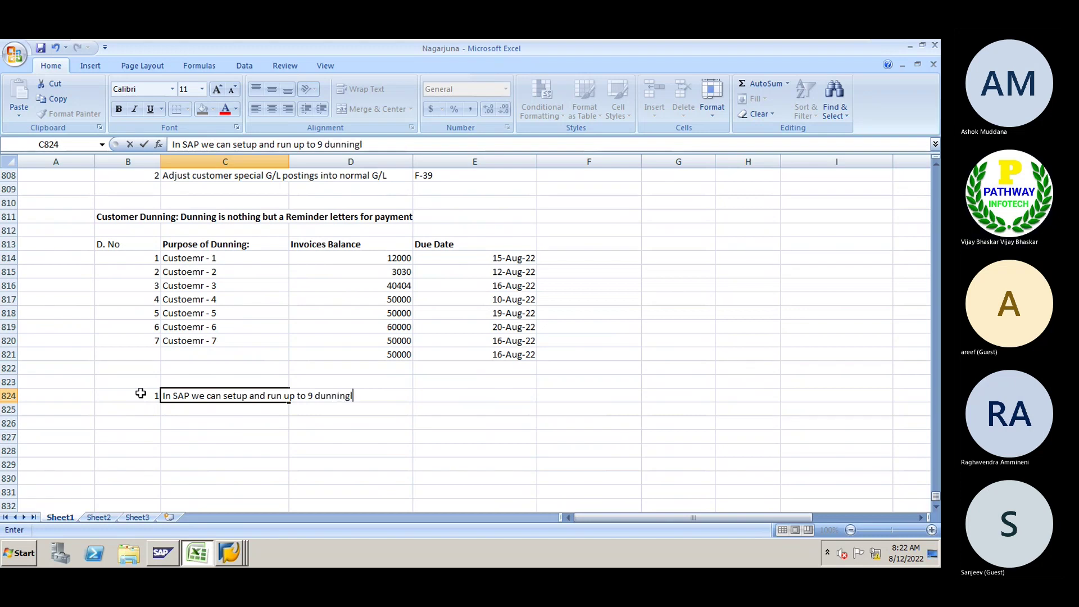
key(BackSpace)
text(le;)
key(BackSpace)
key(BackSpace)
text(evels)
key(Return)
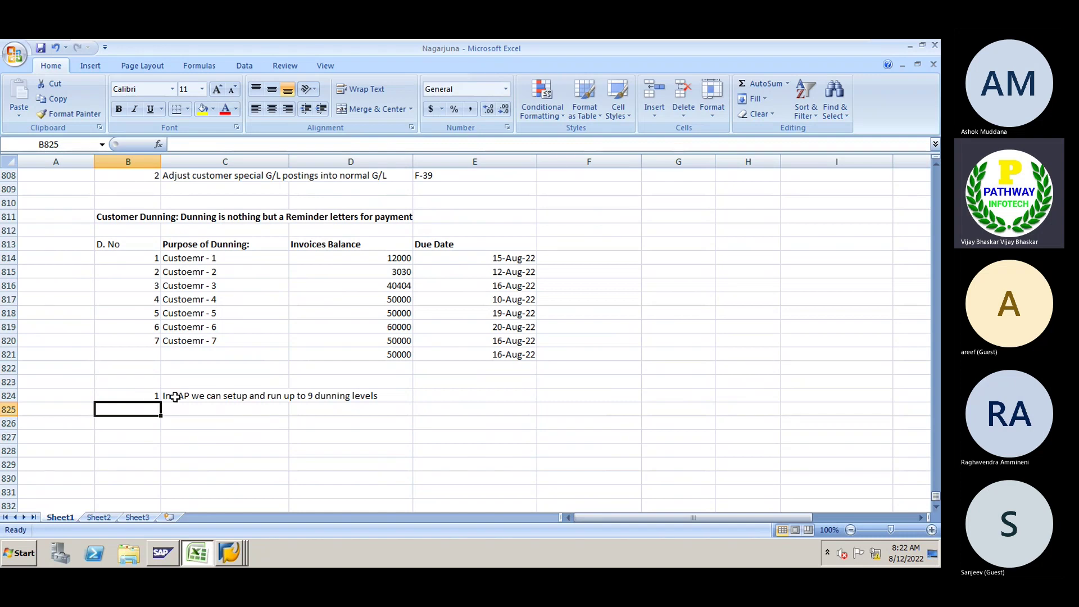
Add note 2 in B825:C825, reading "But most are the organizations can run up 4 levels".
click(175, 396)
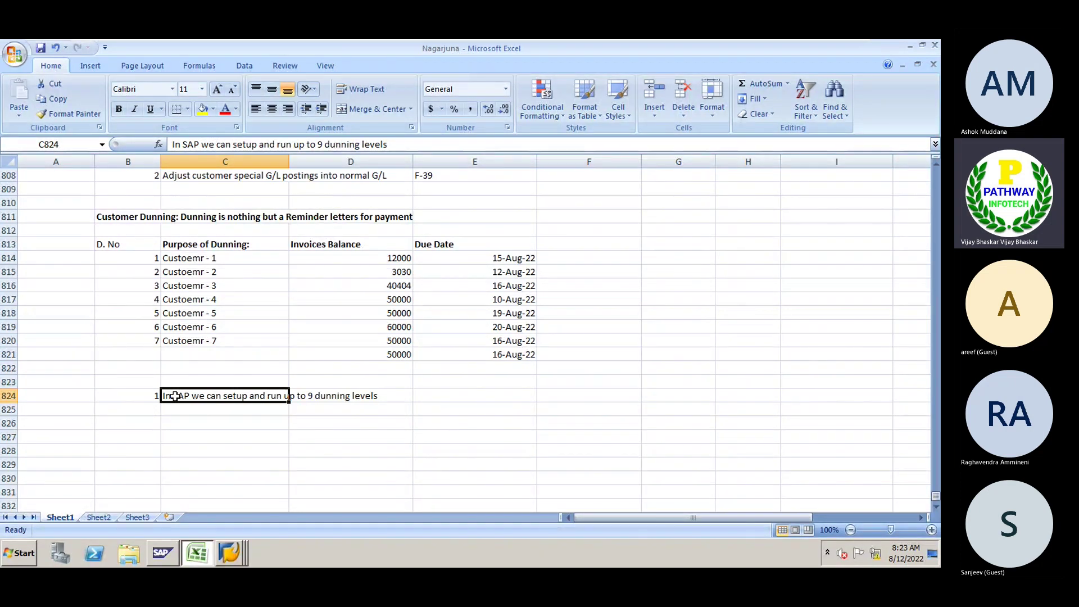
key(Left)
key(Down)
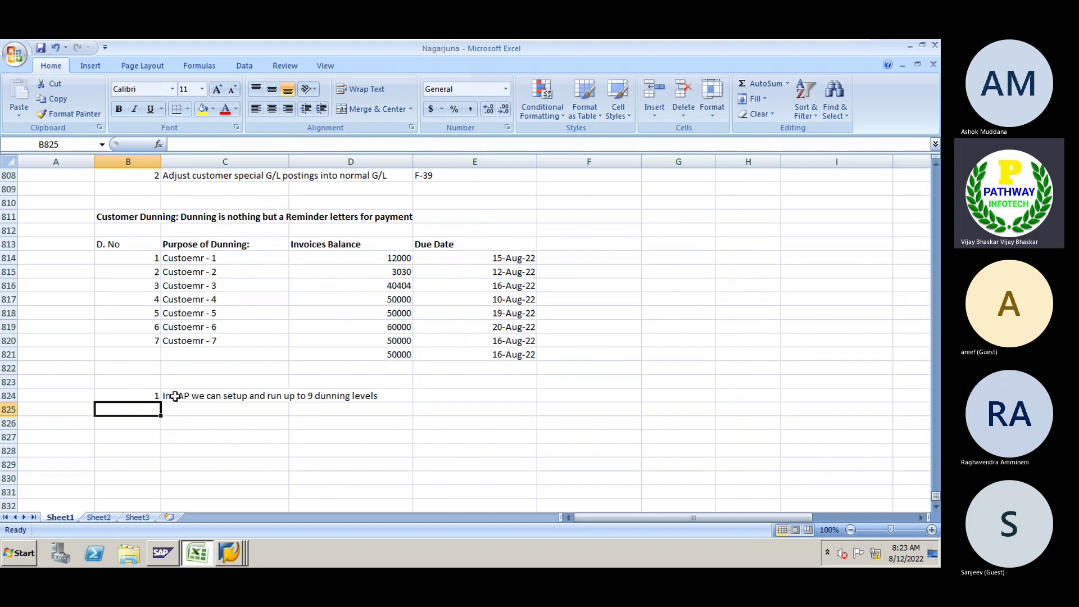
text(2)
key(Tab)
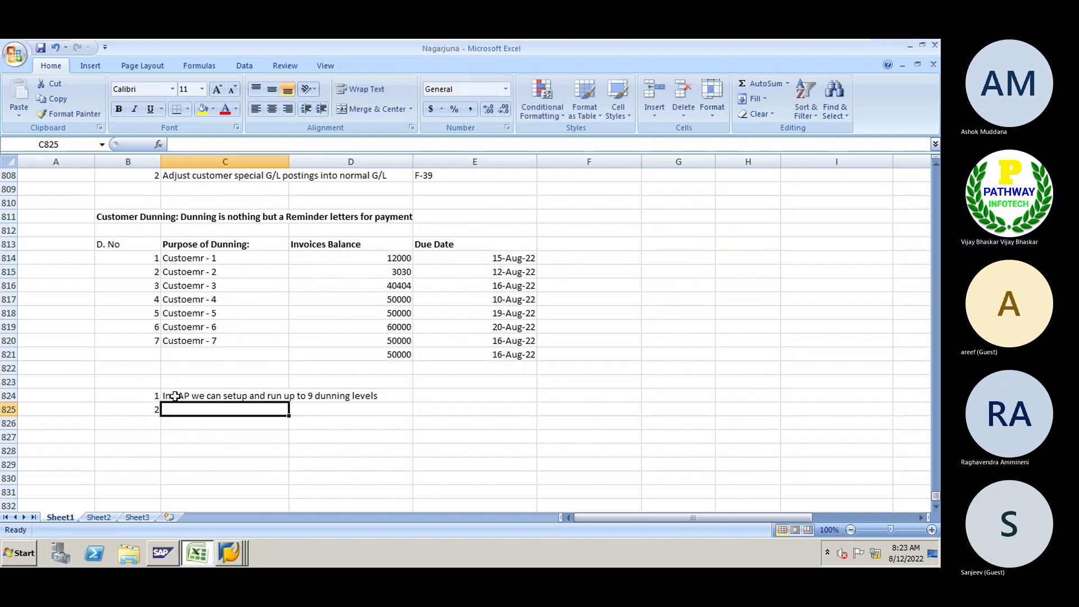
text(E)
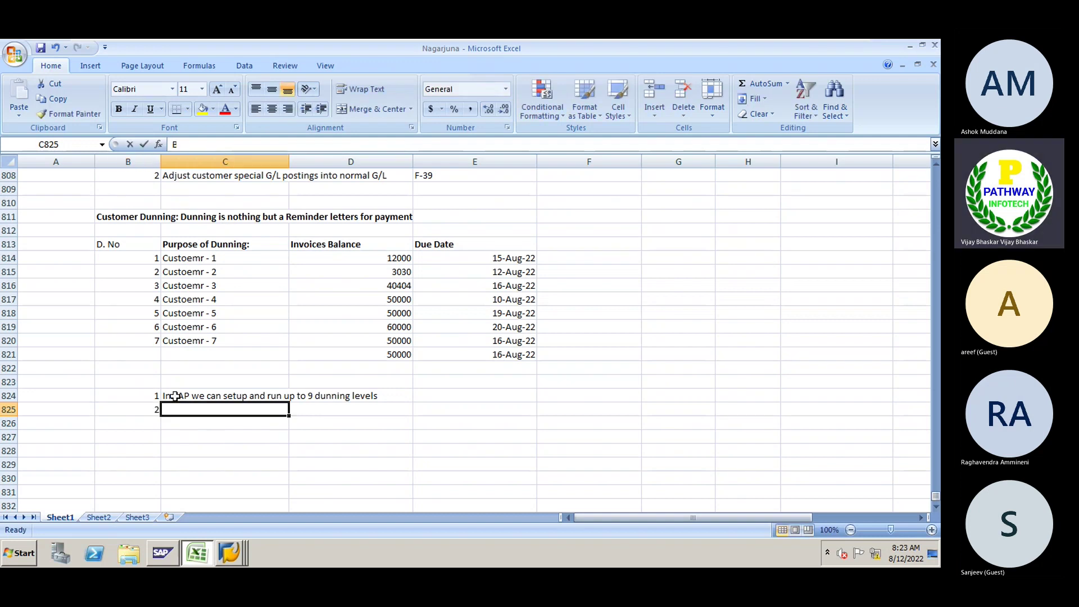
key(BackSpace)
text(But most )
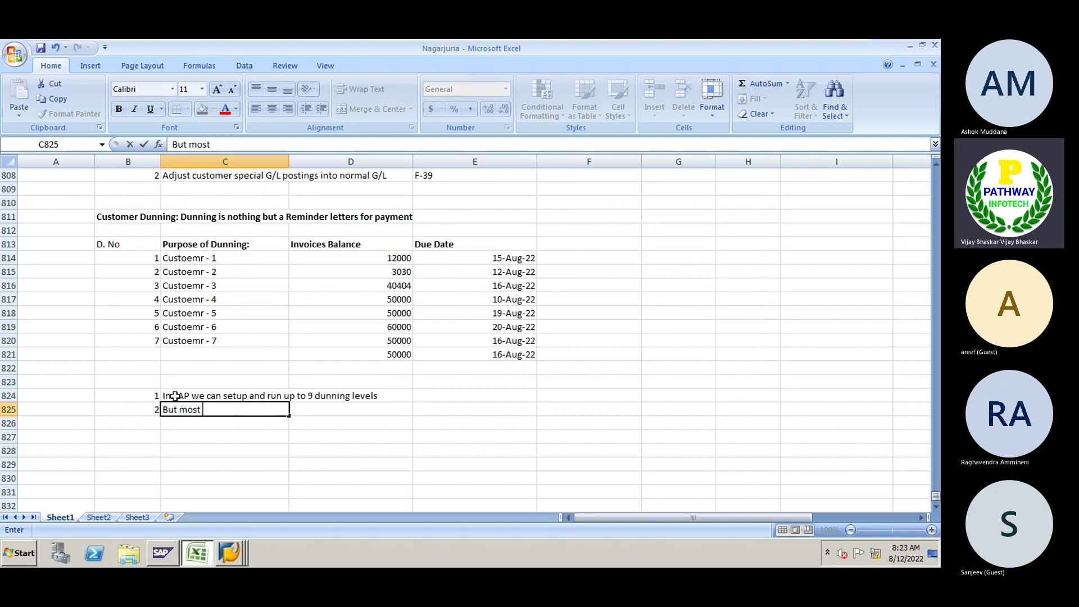
text(are the organizatio)
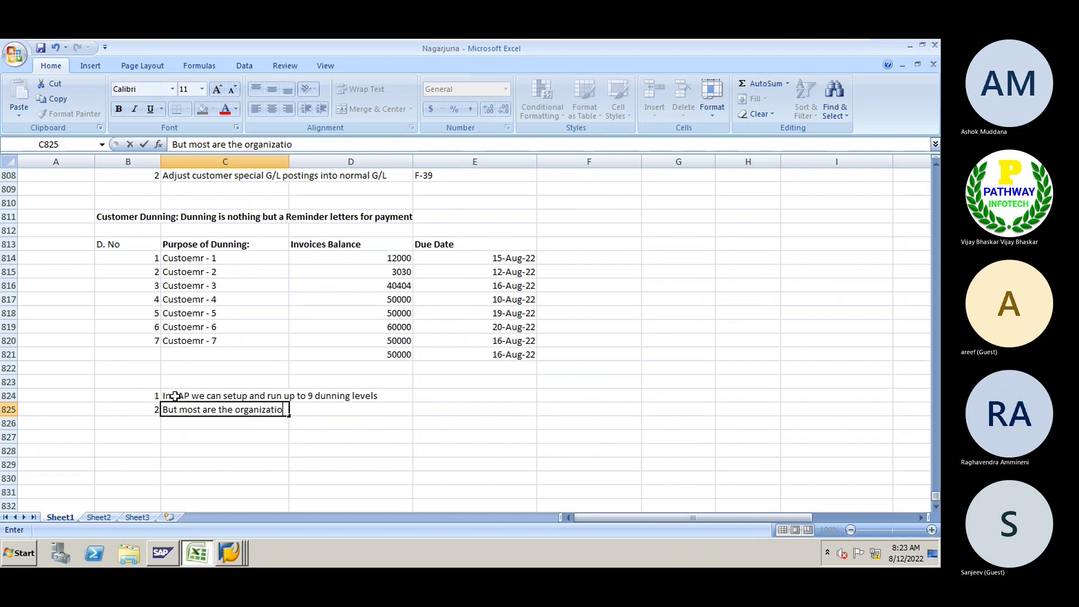
text(ns can r)
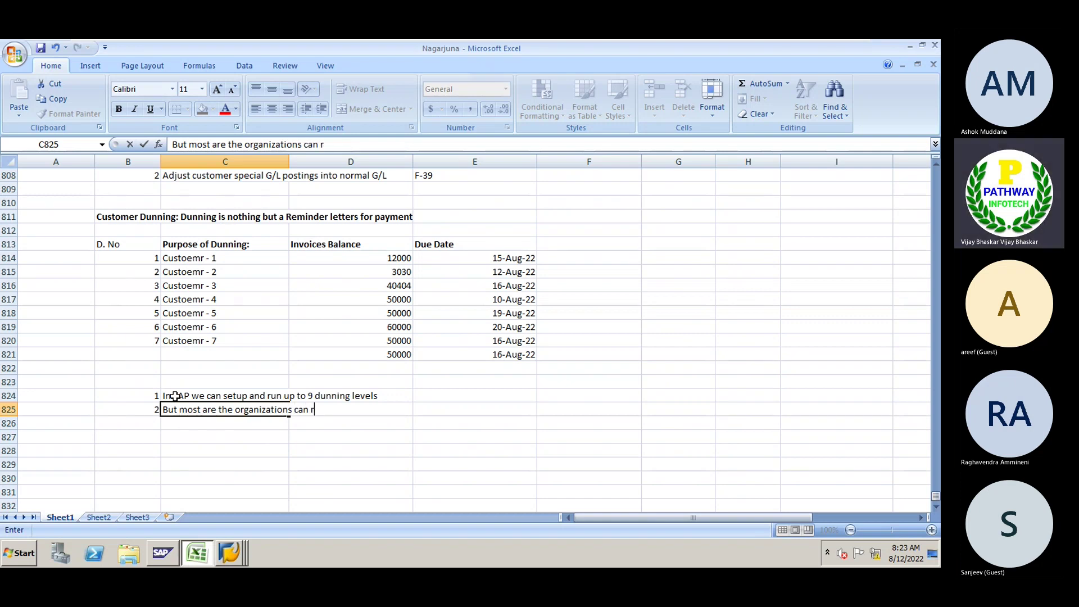
text(un up)
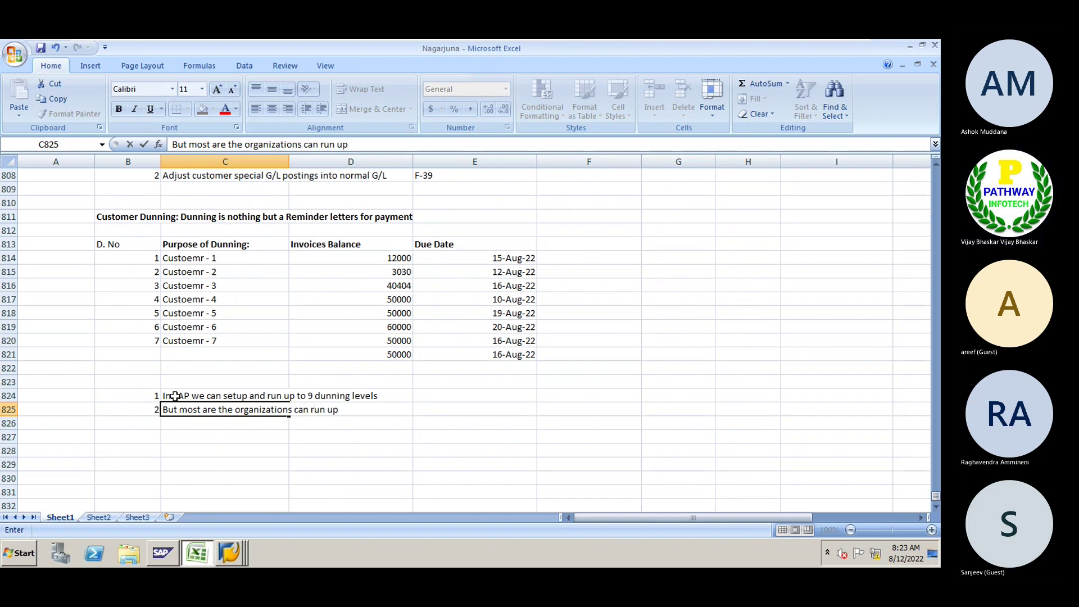
text( 4 levels)
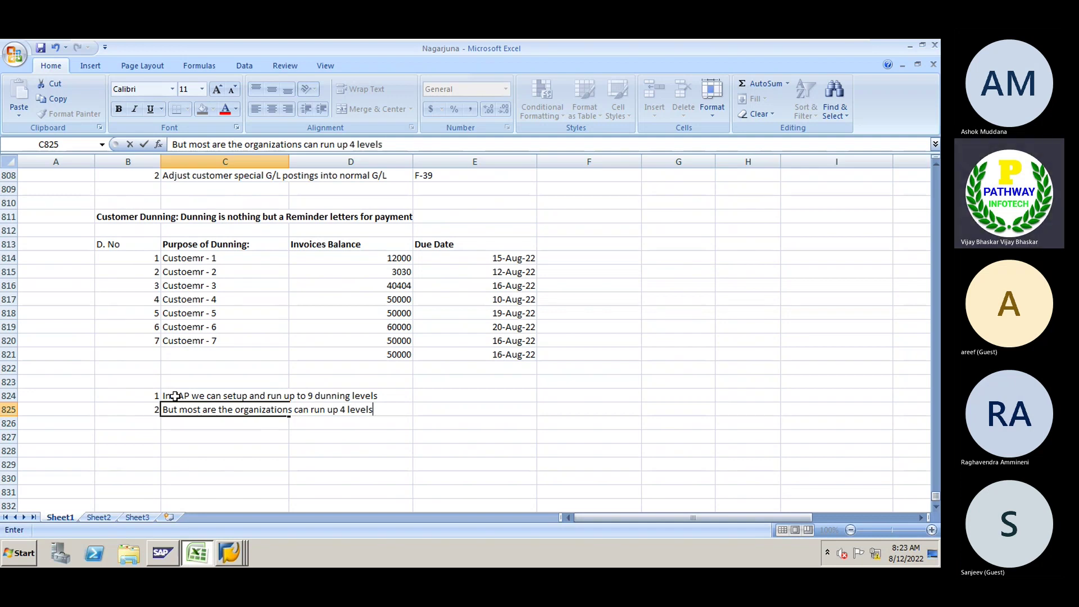
key(Return)
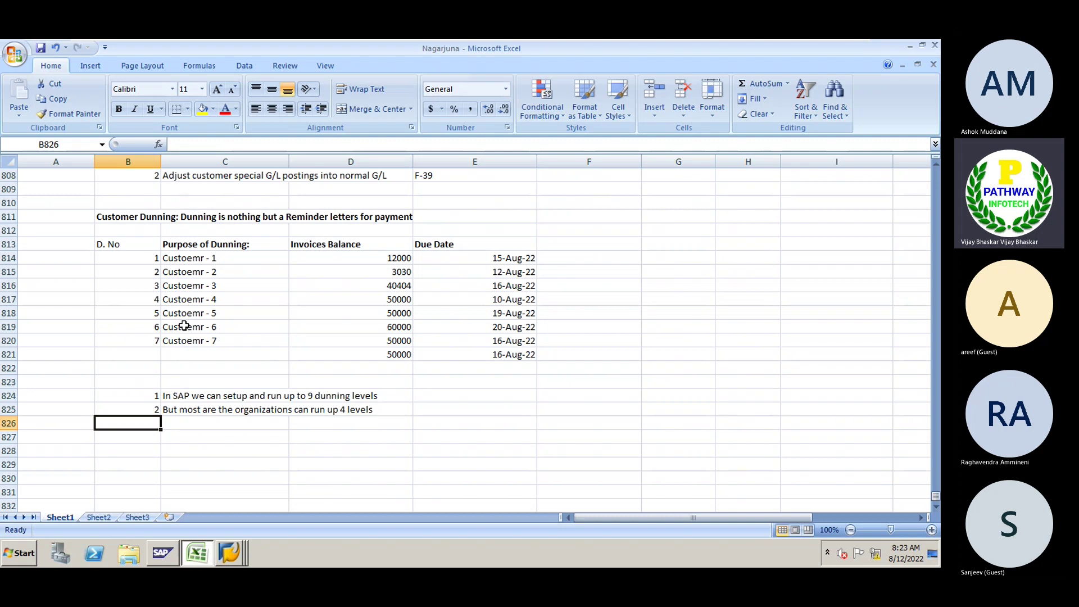
Copy the table headings and the first customer's row from B813:E814 to B828 below the dunning notes.
drag(157, 259, 193, 260)
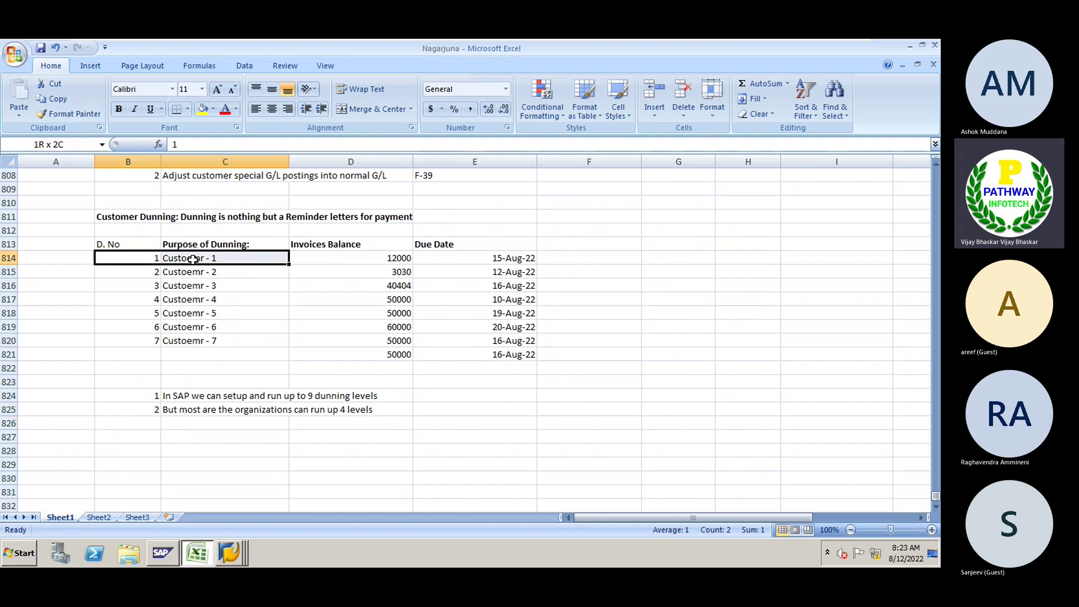
drag(116, 244, 468, 260)
key(ctrl+c)
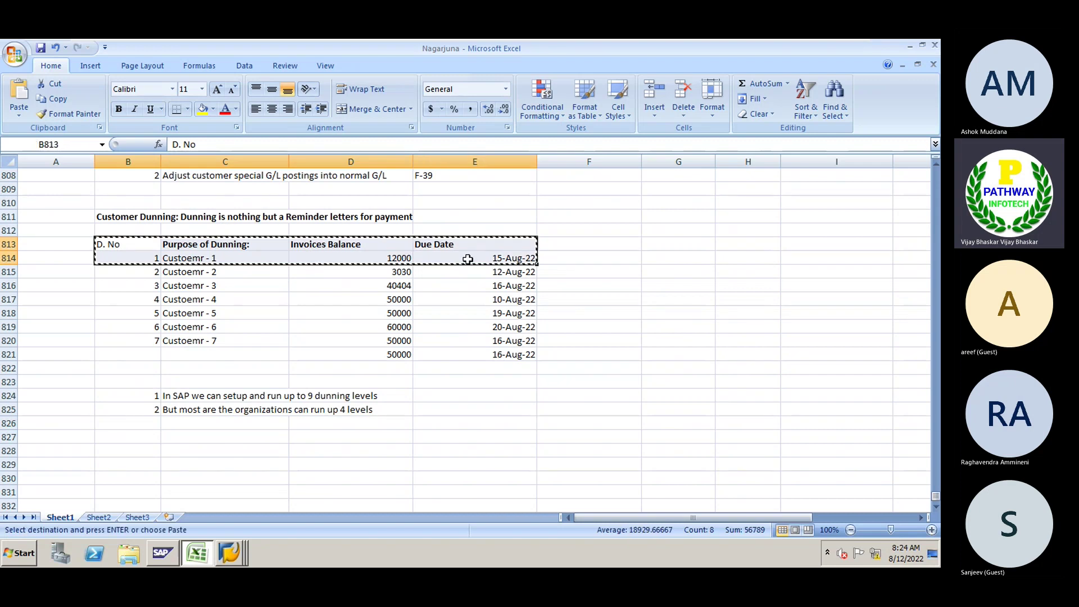
click(153, 451)
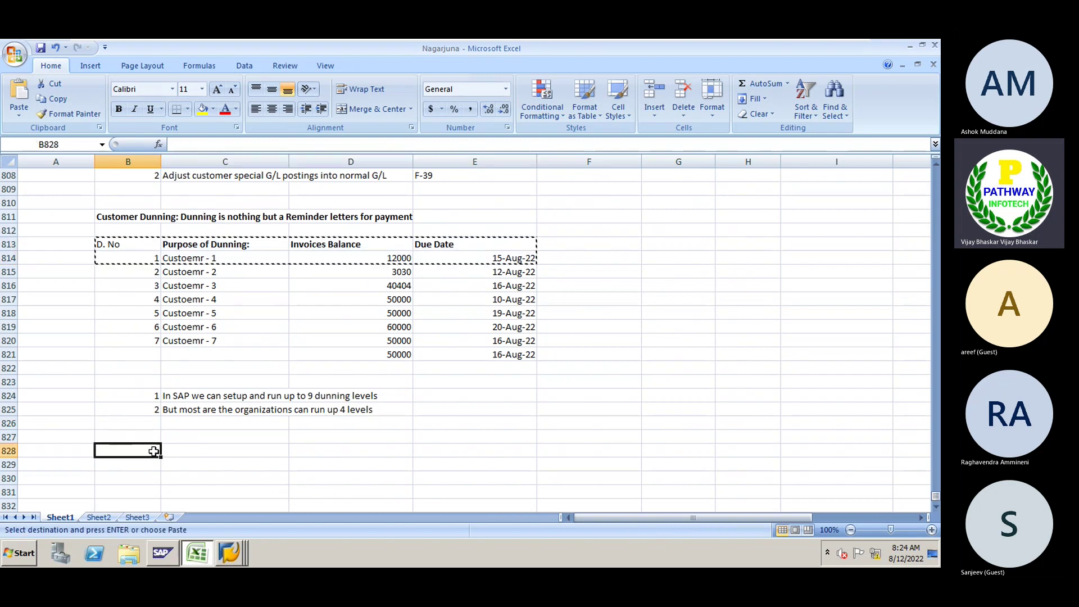
key(Return)
Label the copied rows as an example by entering "Ex:" in B827.
click(133, 435)
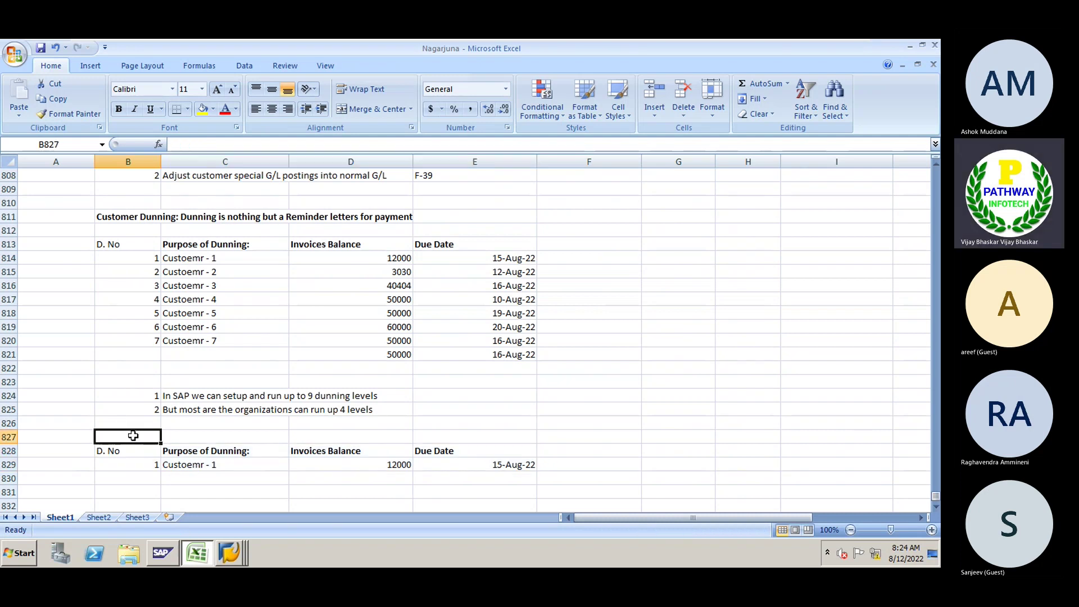
text(Ex:)
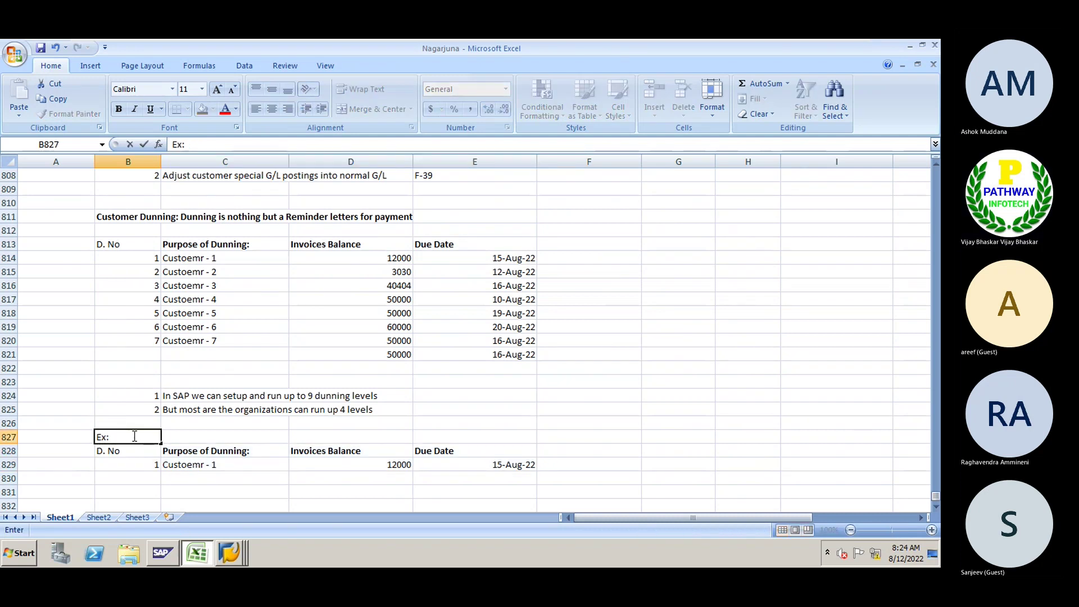
key(Return)
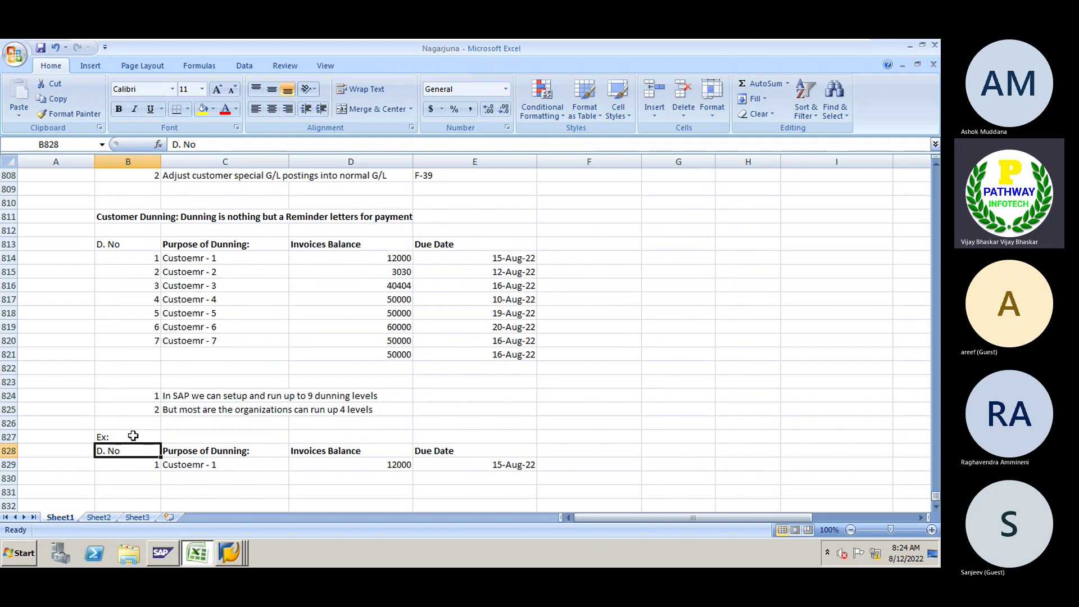
Add a "Dunning Freequency" column to the example in F828, with the value "10 Days" in F829.
click(554, 450)
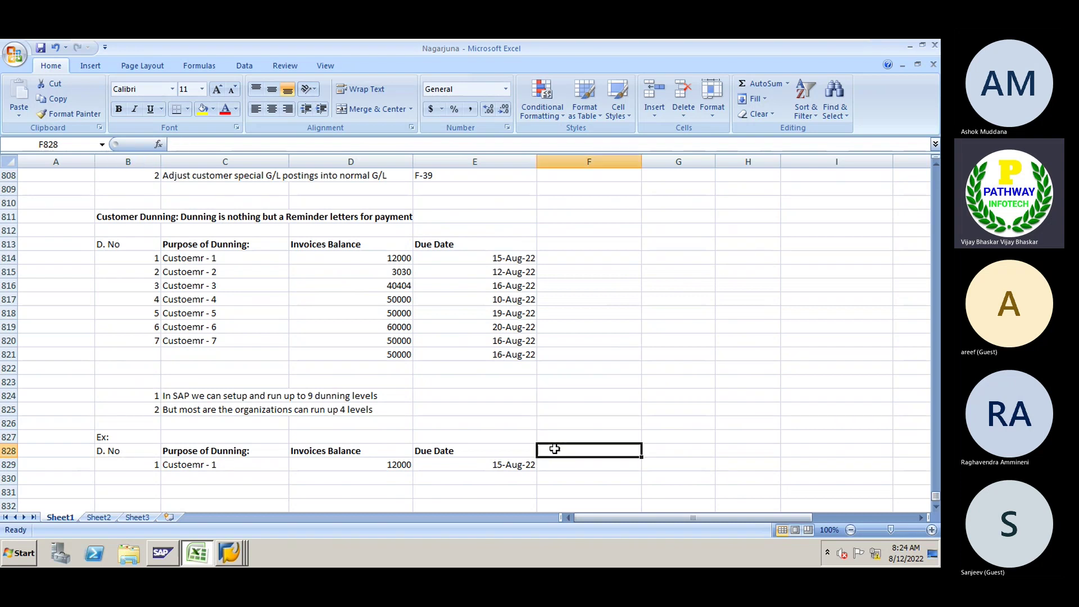
text(Dunnin)
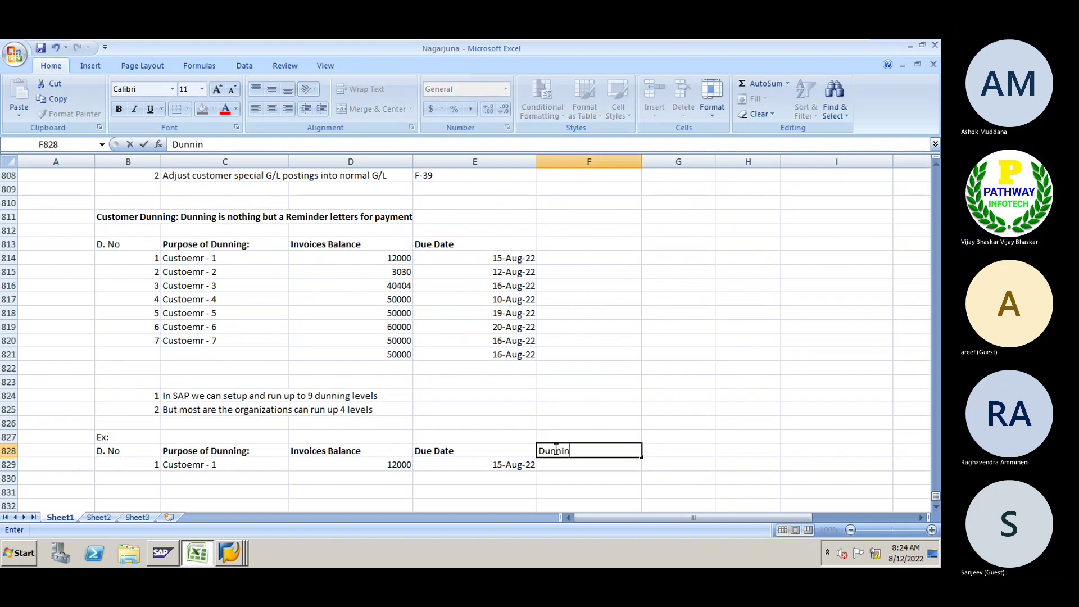
text(g Freequency)
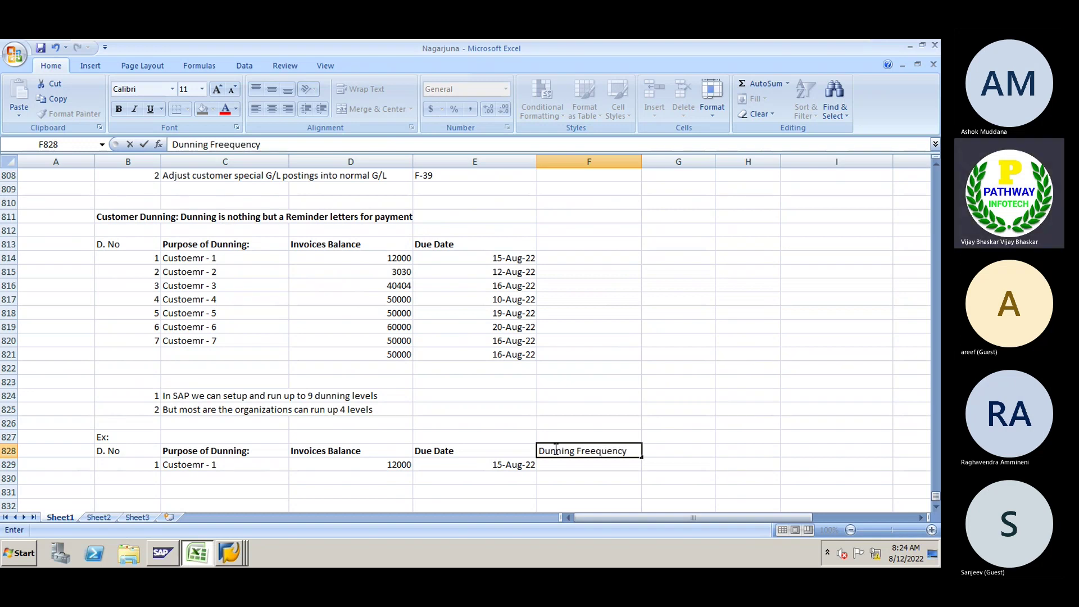
key(Return)
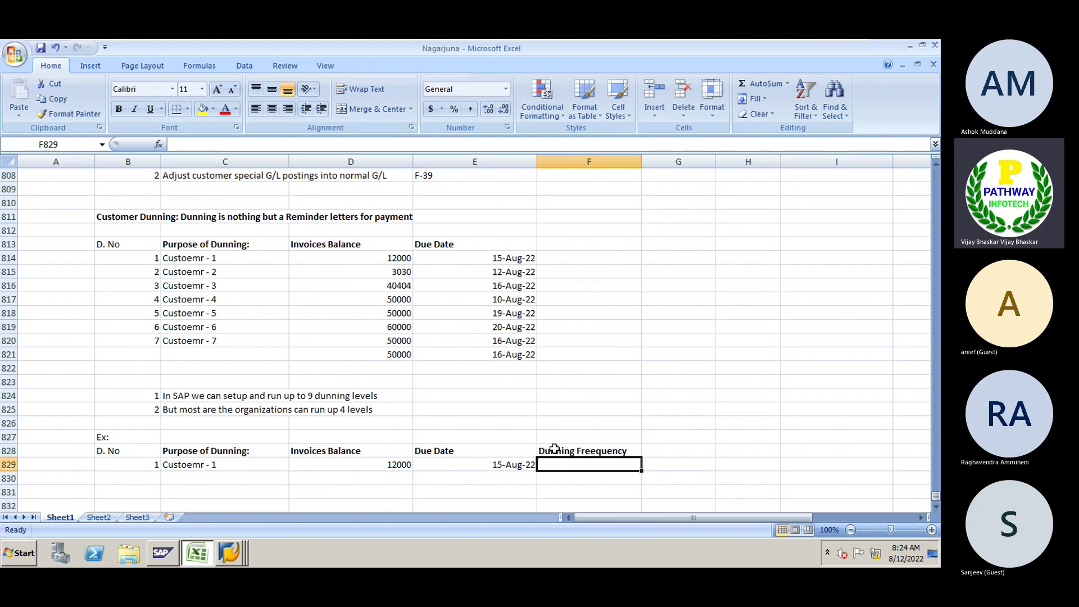
text(10)
key(BackSpace)
key(BackSpace)
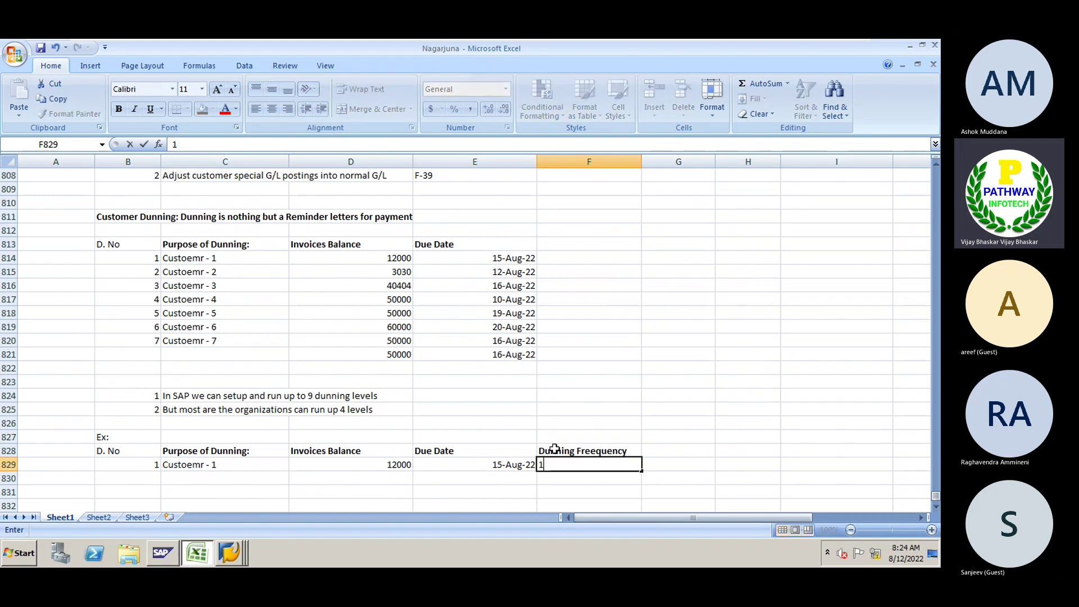
text(10 Days)
key(Tab)
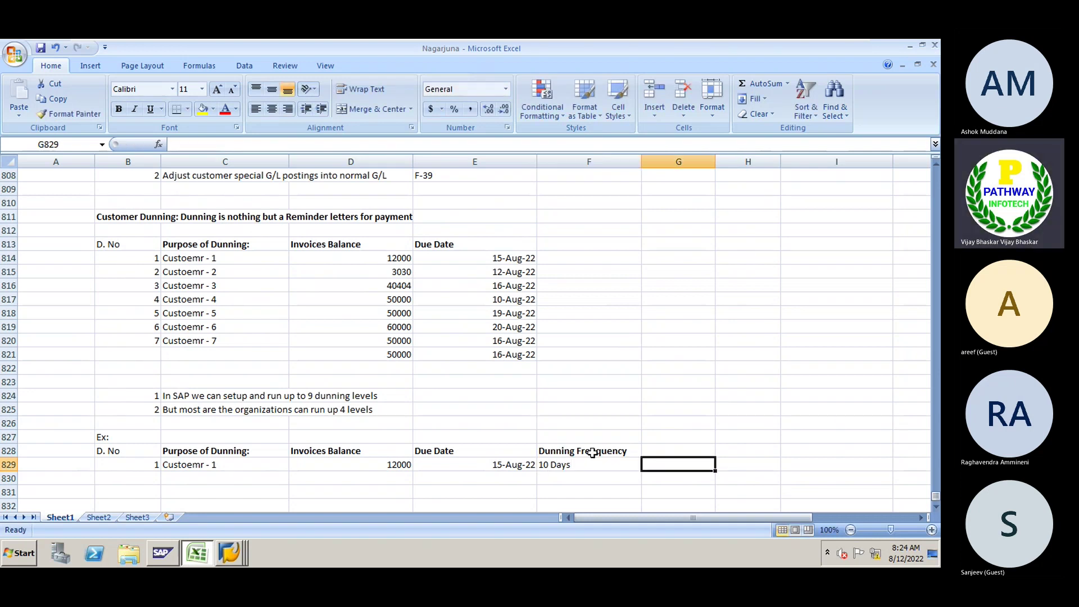
Add a "1 St dunning Level" column in G828 with 15-Aug-22 in G829, and widen column G to fit the heading.
click(651, 447)
text(1)
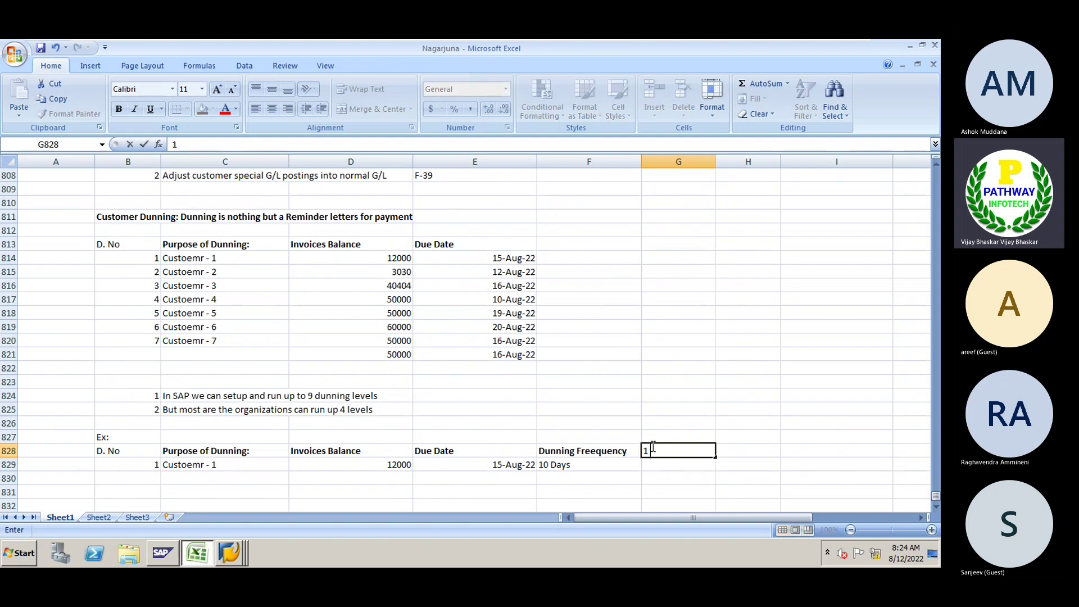
text( St dunnin)
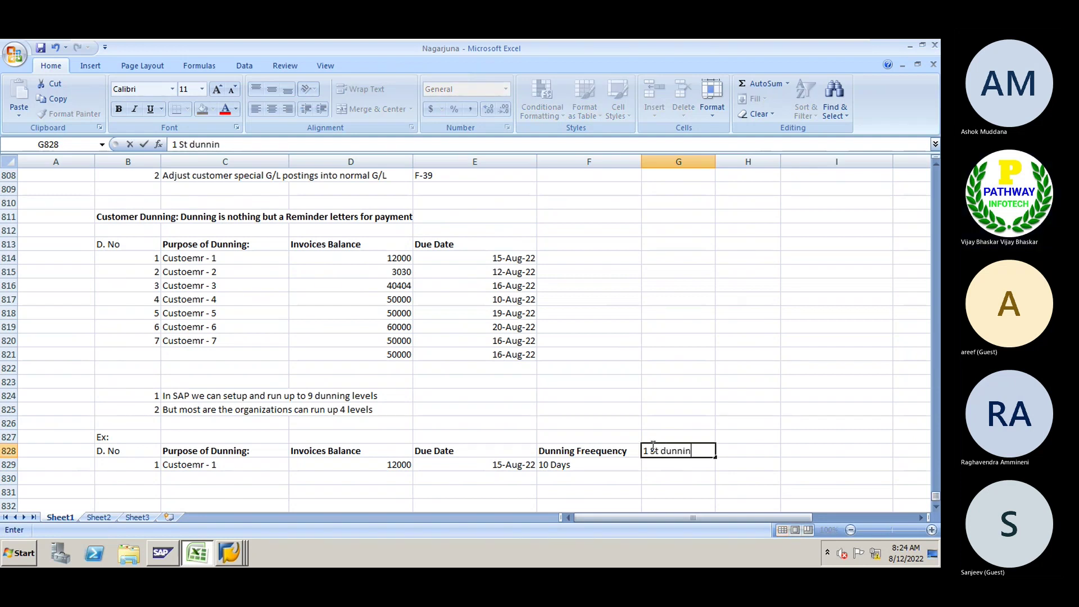
text(g Leve)
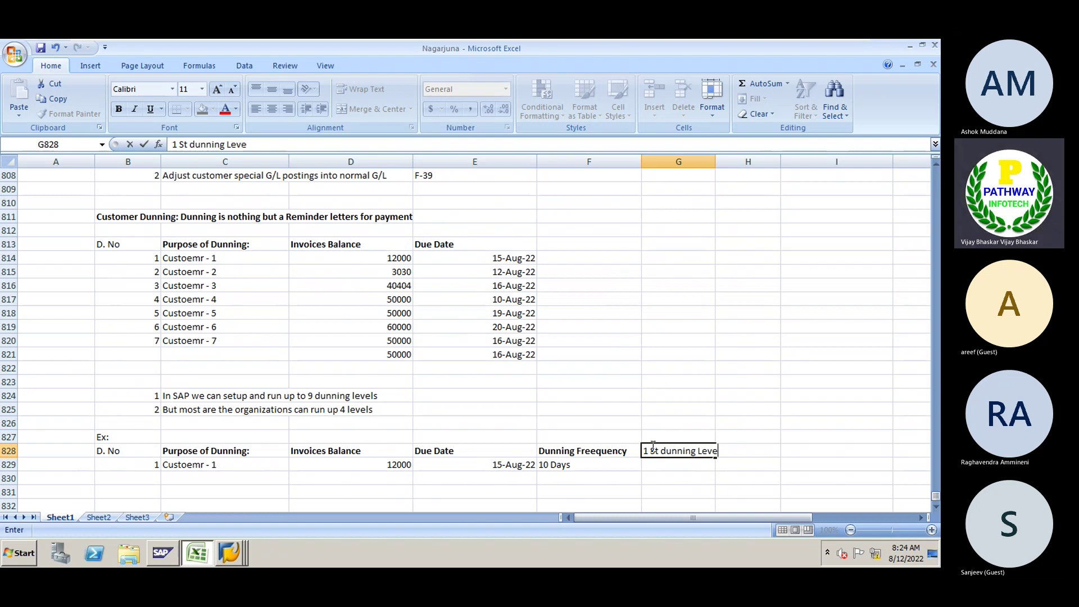
text(l)
key(Return)
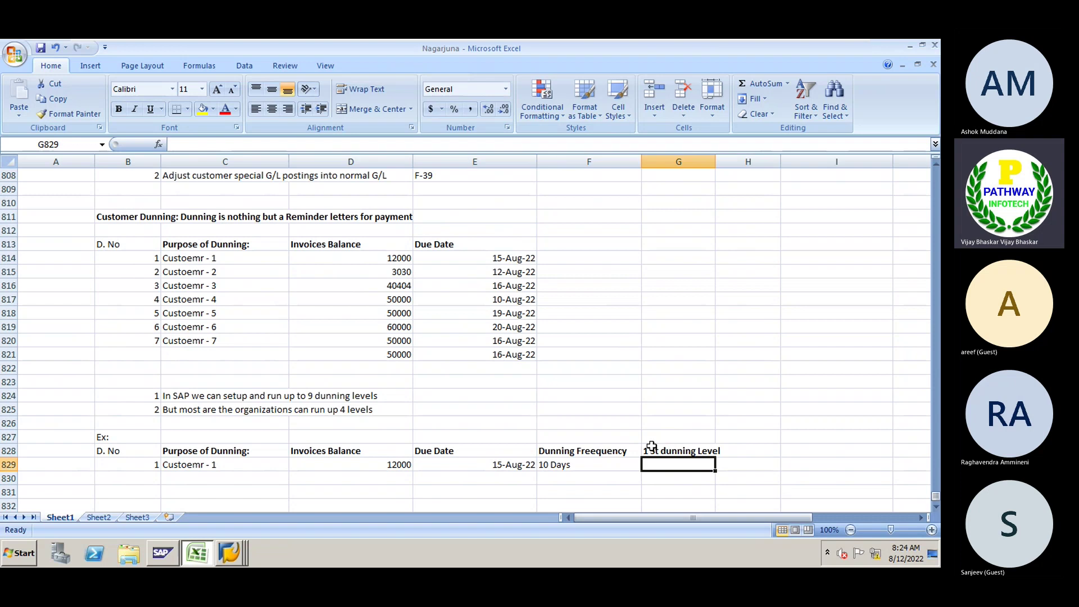
text(15)
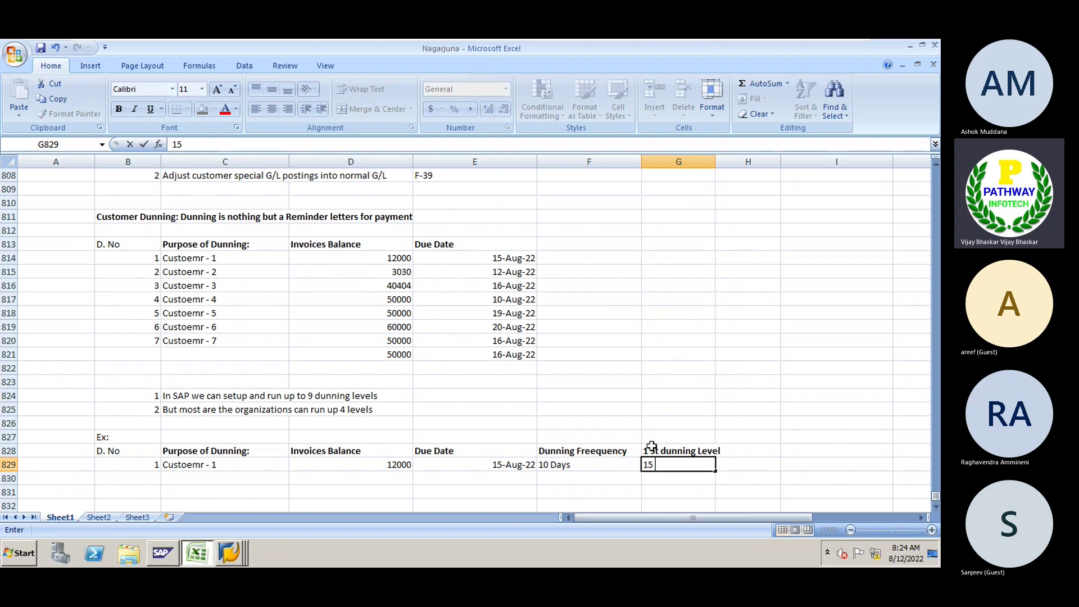
text(-Aug-22)
key(Tab)
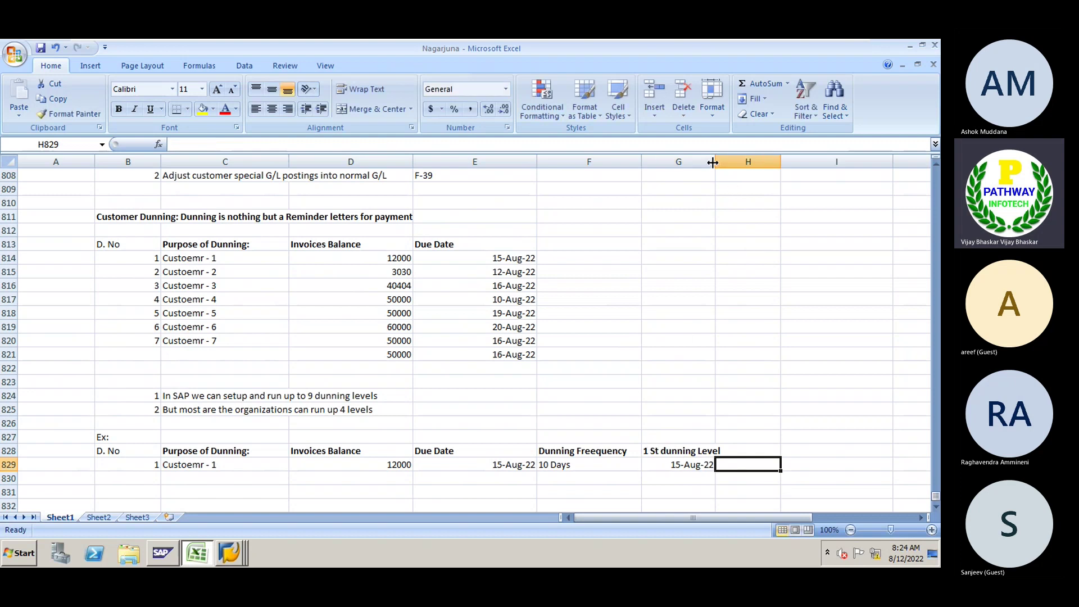
drag(713, 162, 725, 162)
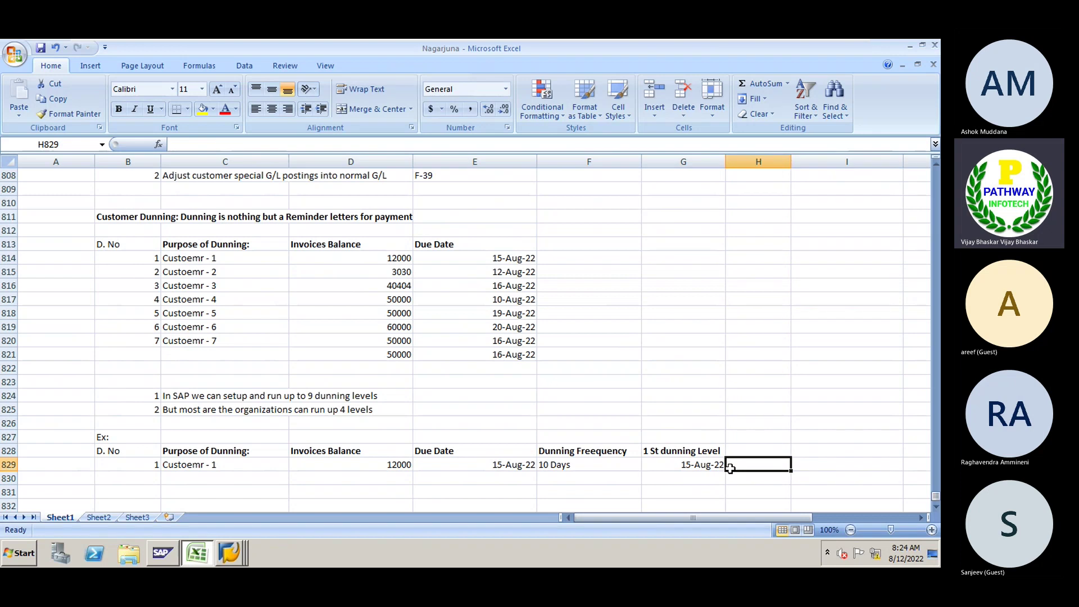
Add a "2 nd Dunning Level" column in H828 with the date 25-Aug-22 in H829.
key(Up)
text(2)
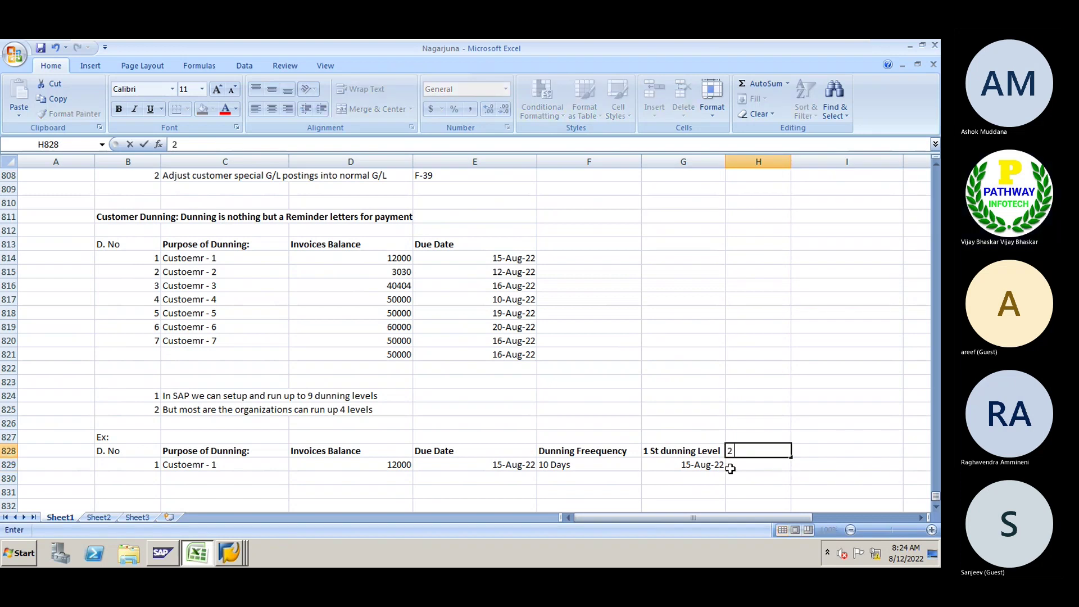
text( nd D)
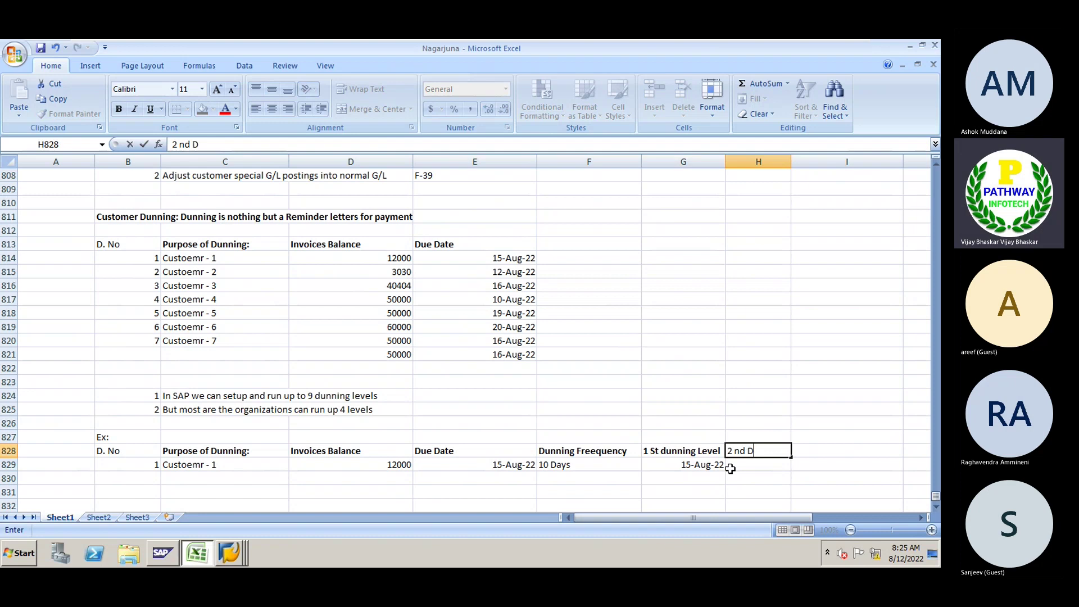
text(unning l)
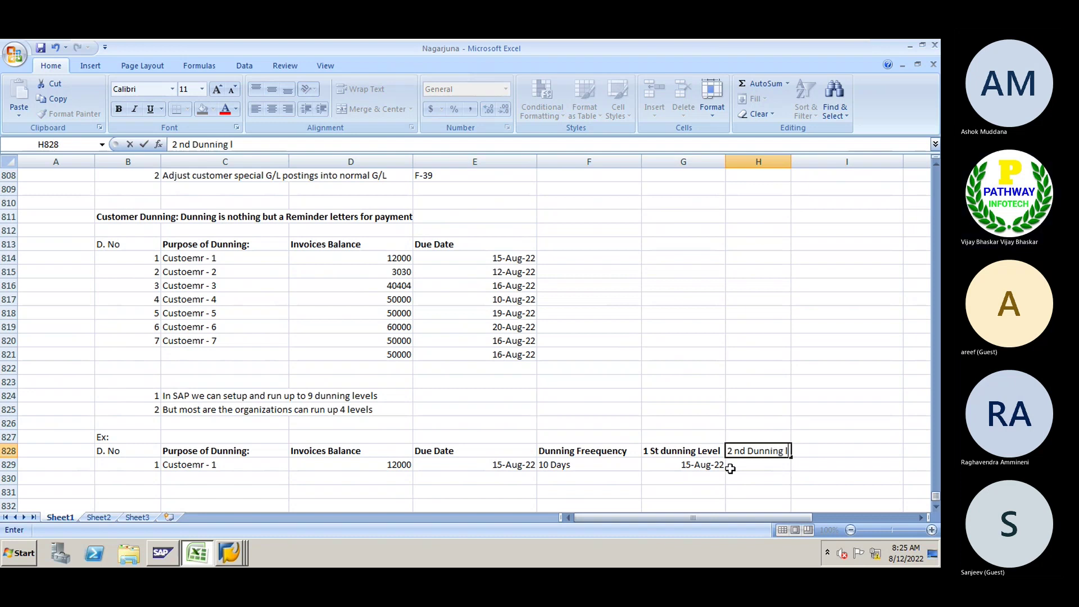
text(evel)
key(Return)
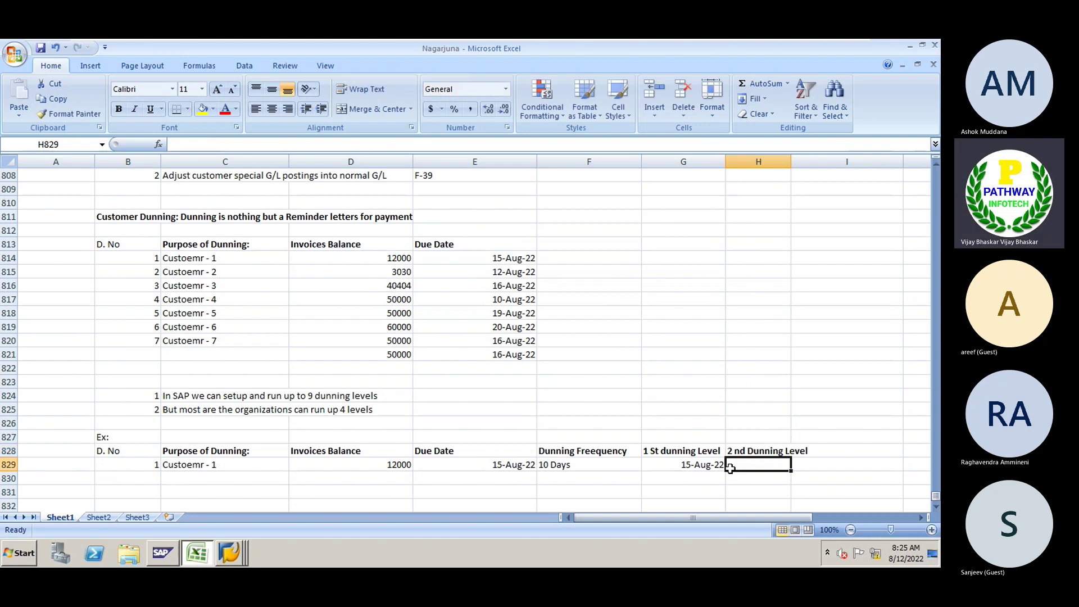
text(25)
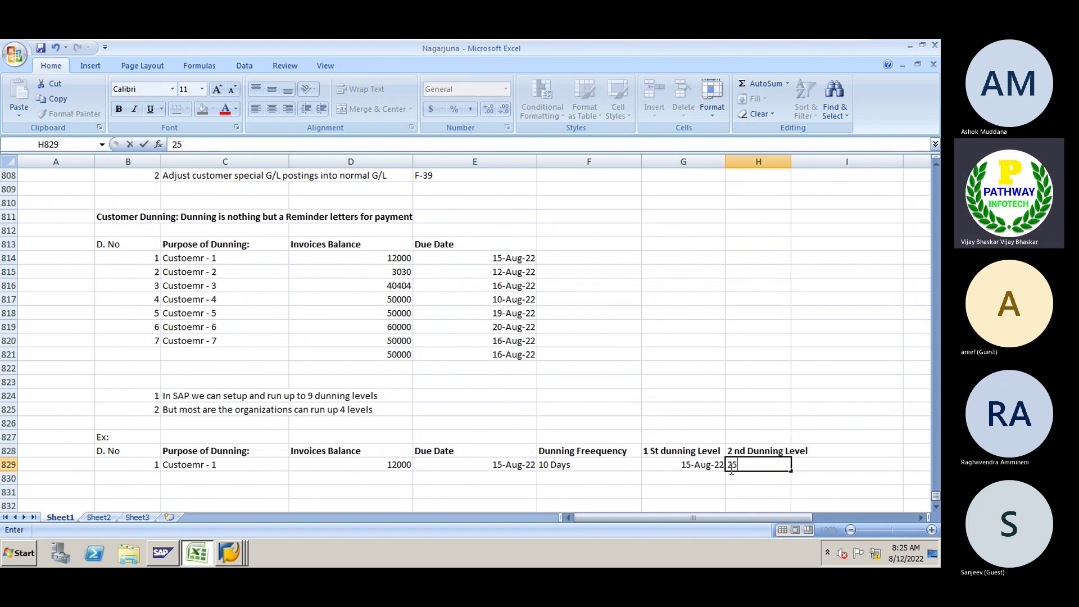
text(-Aug-22)
key(Return)
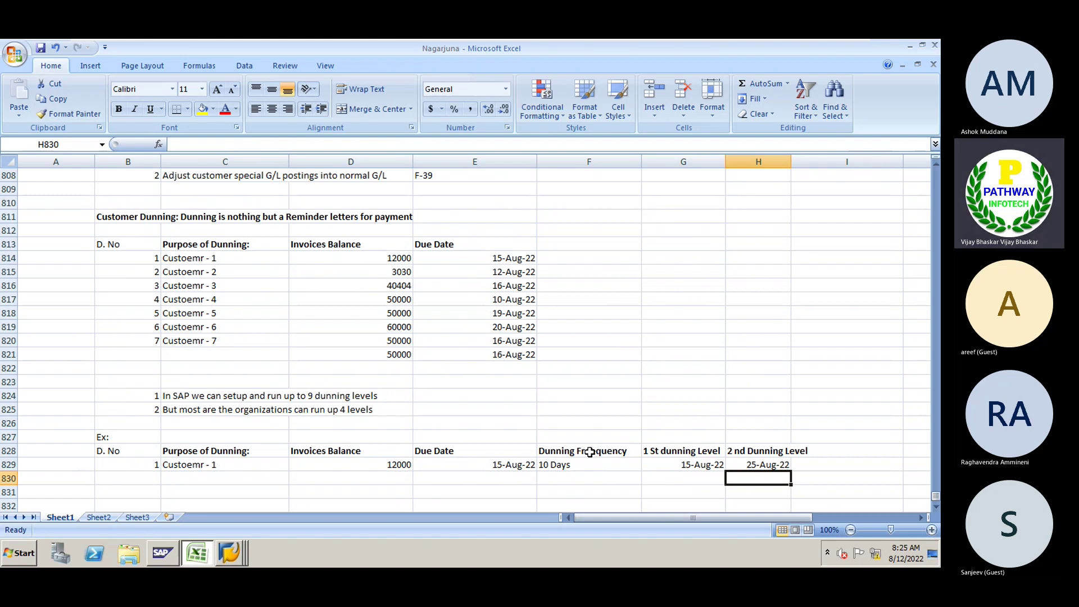
Correct the spelling of the heading in F828 to "Dunning Frequency".
click(590, 452)
double_click(591, 452)
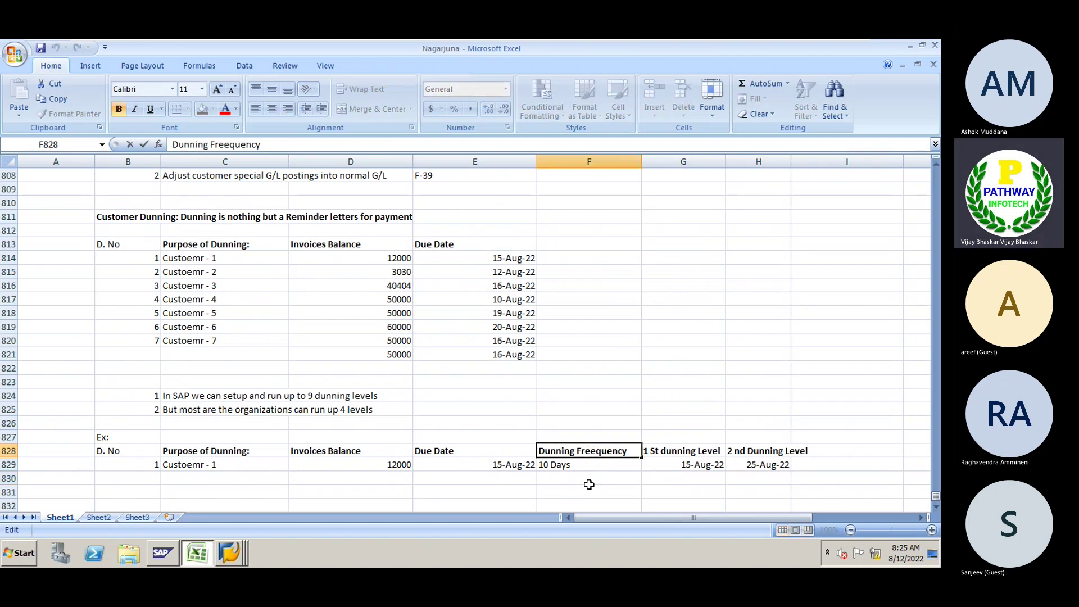
key(BackSpace)
key(Return)
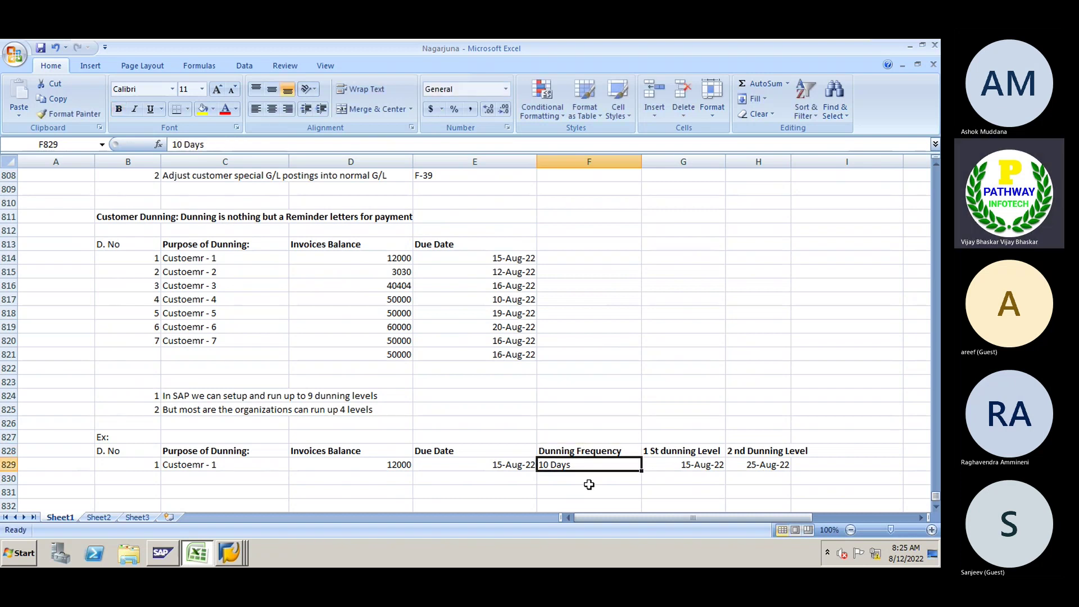
Review the example row 829, comparing the invoice balance, due date, dunning frequency and first dunning level date.
click(673, 466)
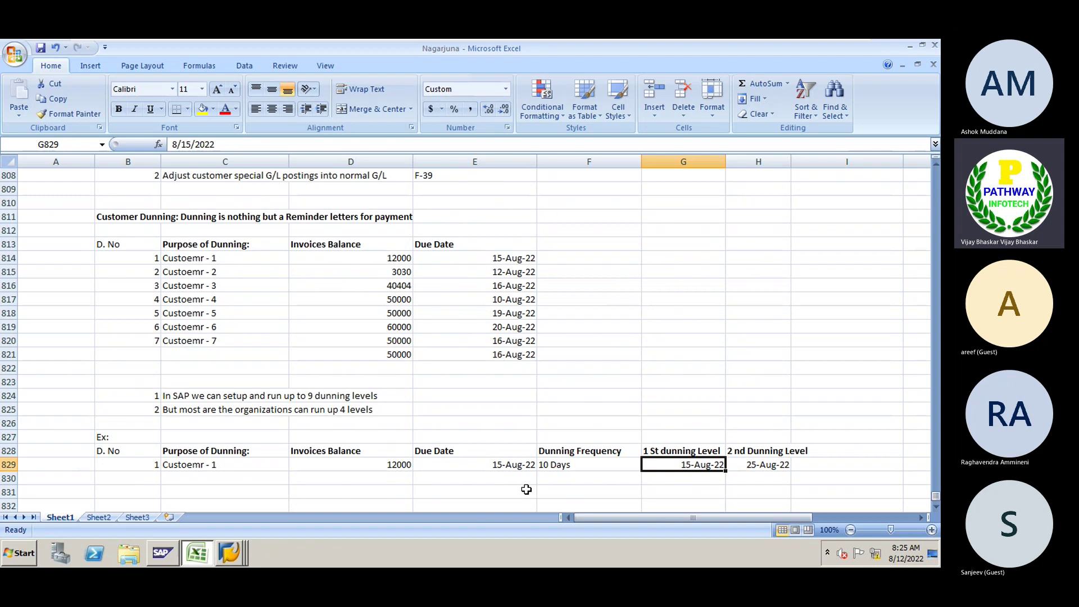
click(502, 466)
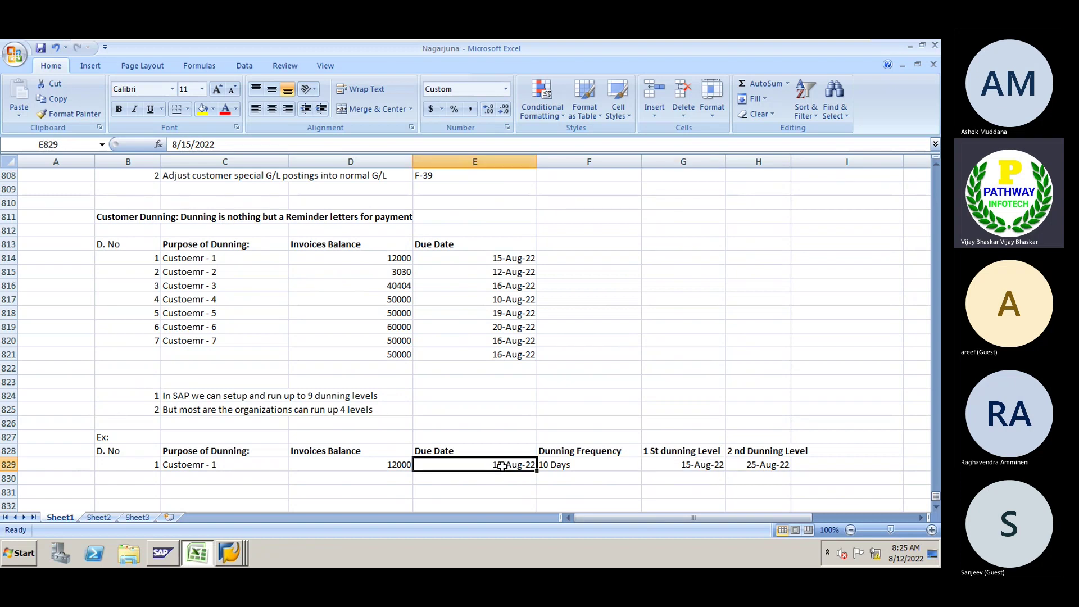
click(667, 468)
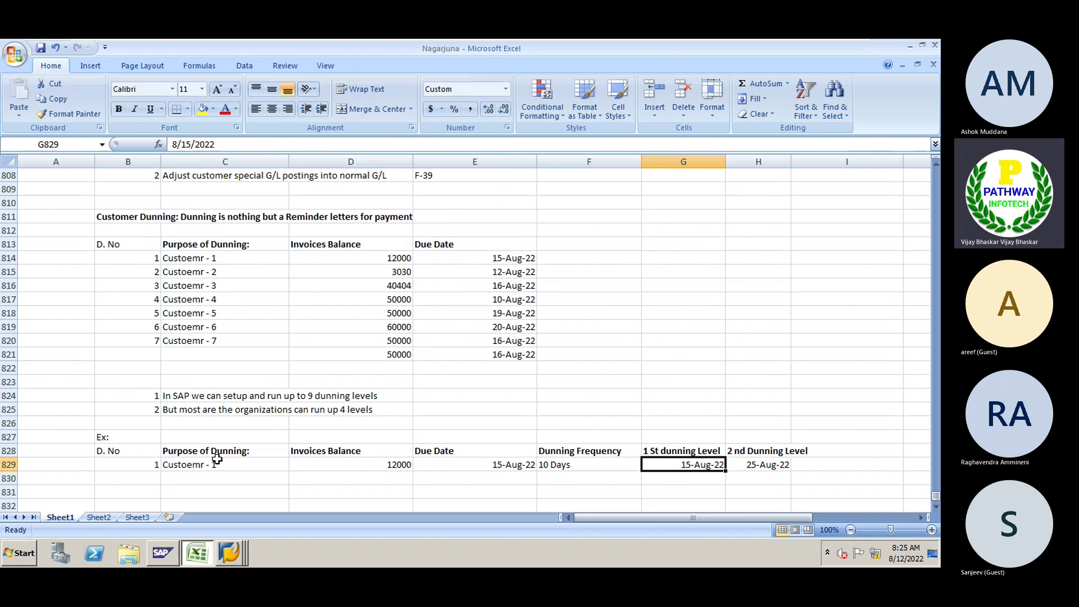
click(138, 466)
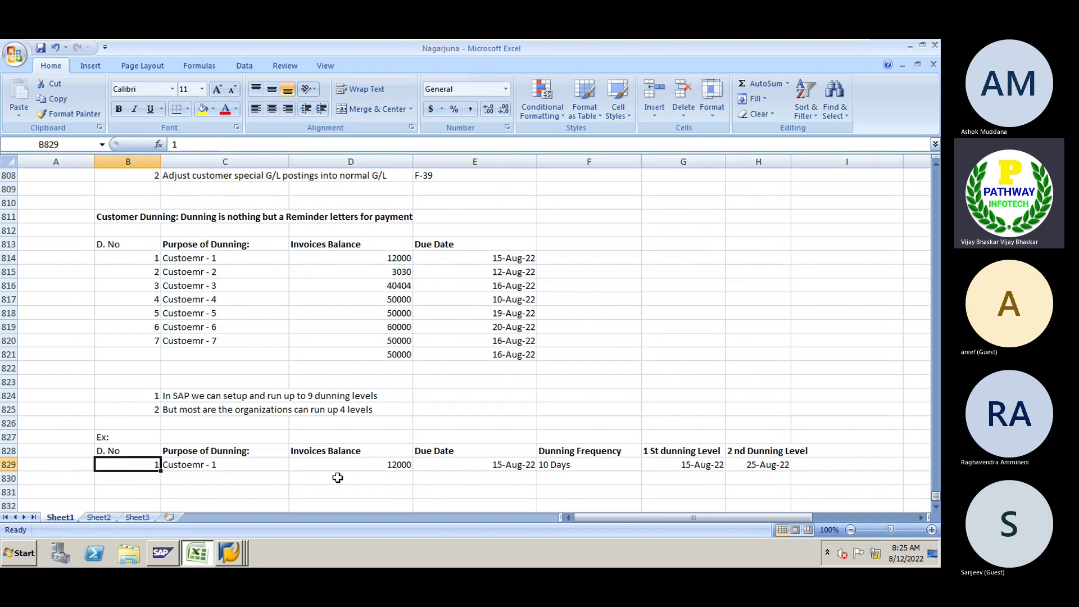
click(363, 470)
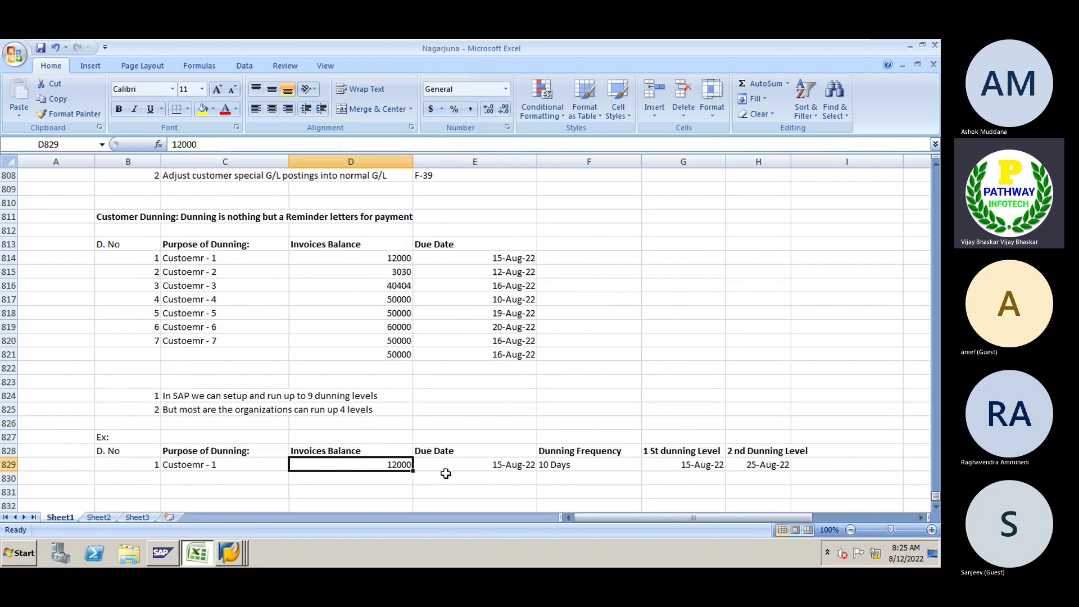
click(475, 465)
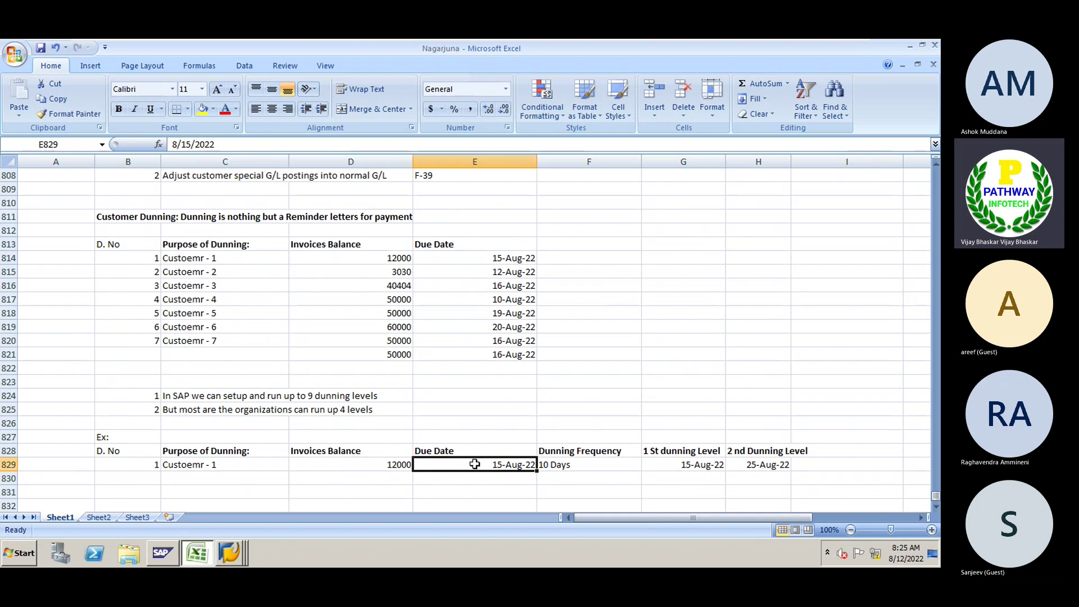
click(570, 466)
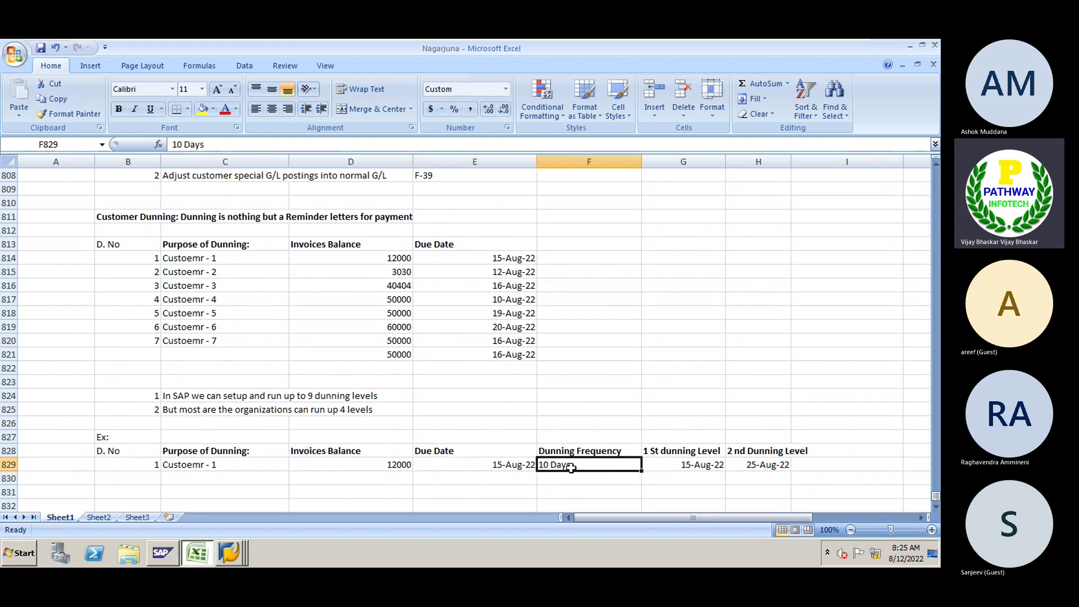
click(678, 463)
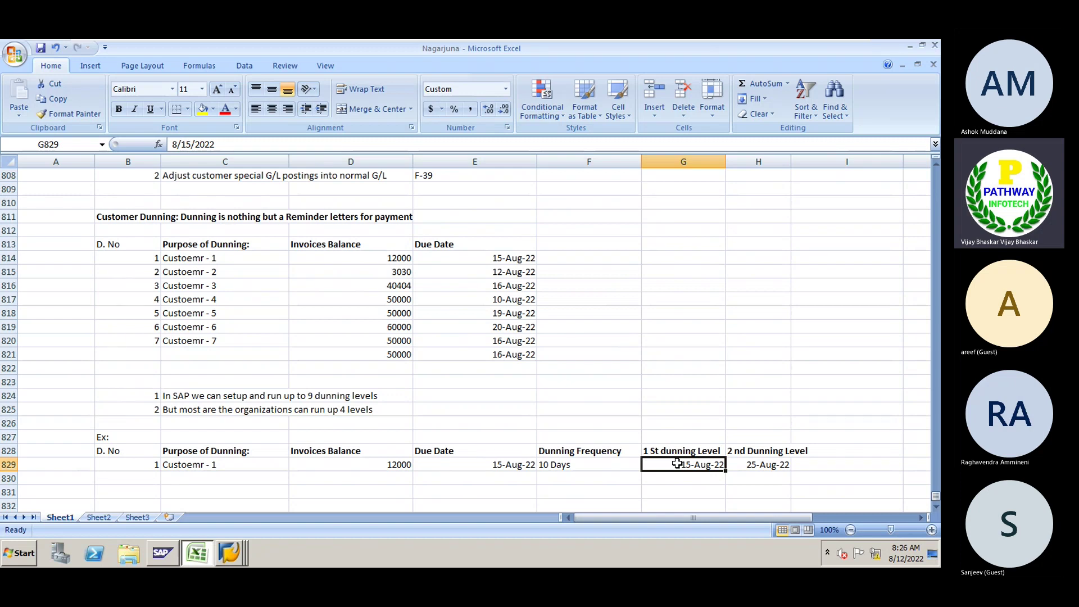
Compare the dunning frequency in F829 with the second dunning level date in H829.
click(556, 468)
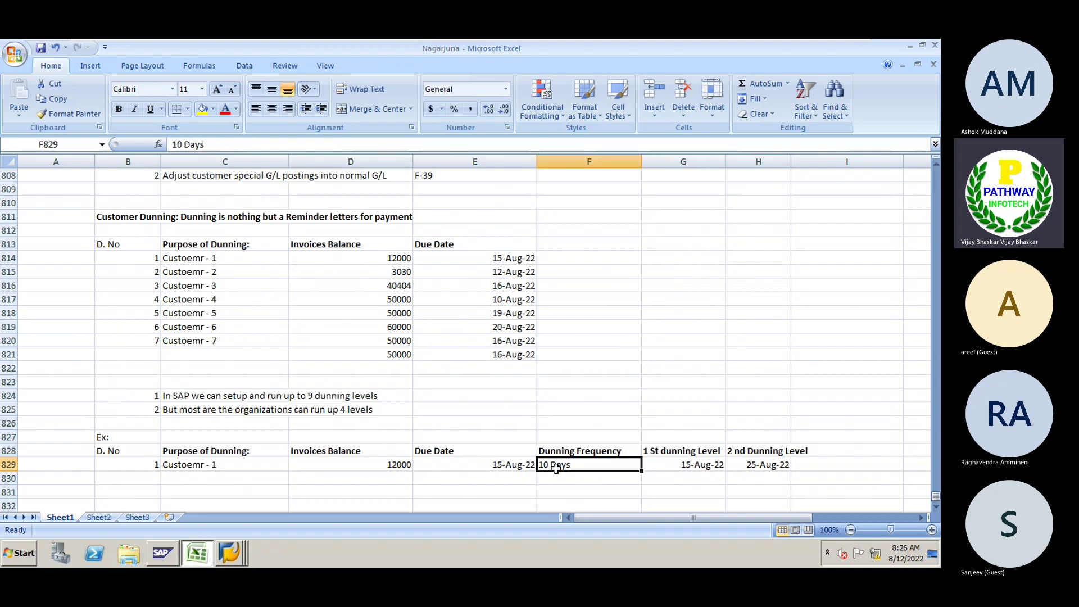
click(755, 462)
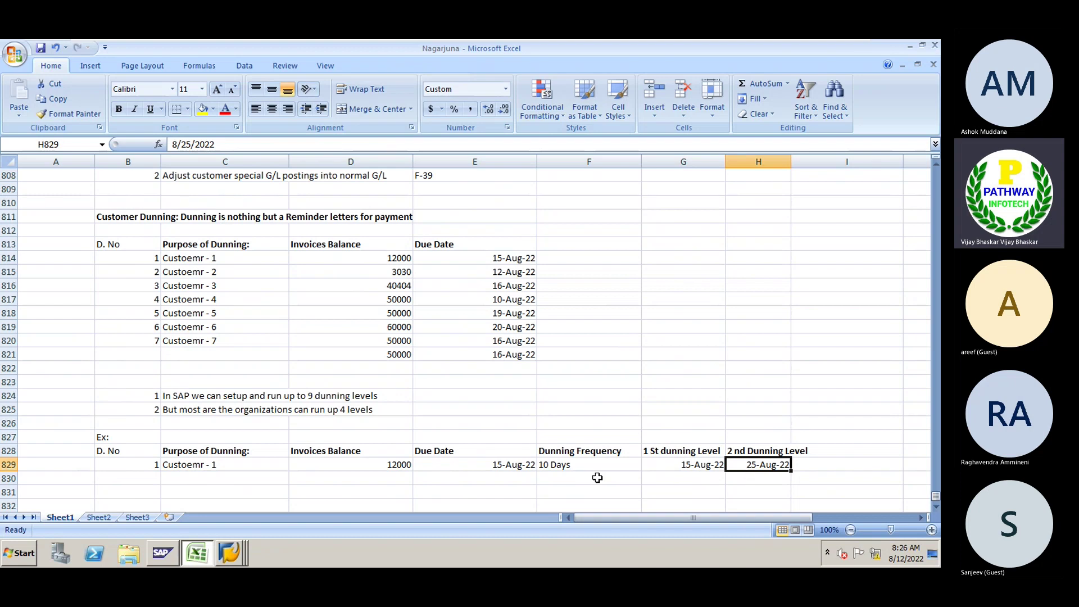
click(548, 466)
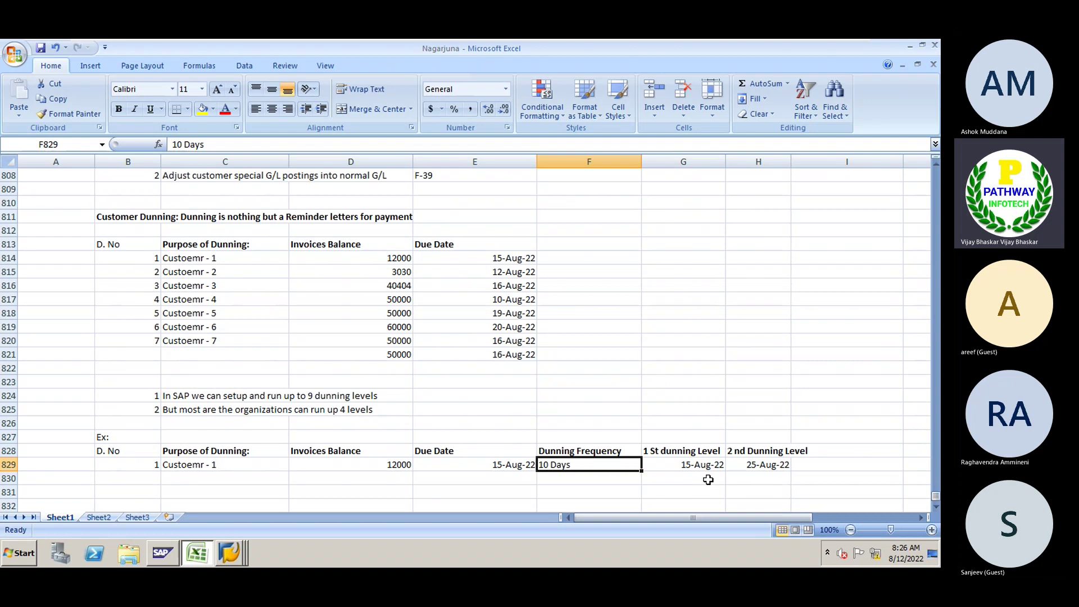
click(750, 464)
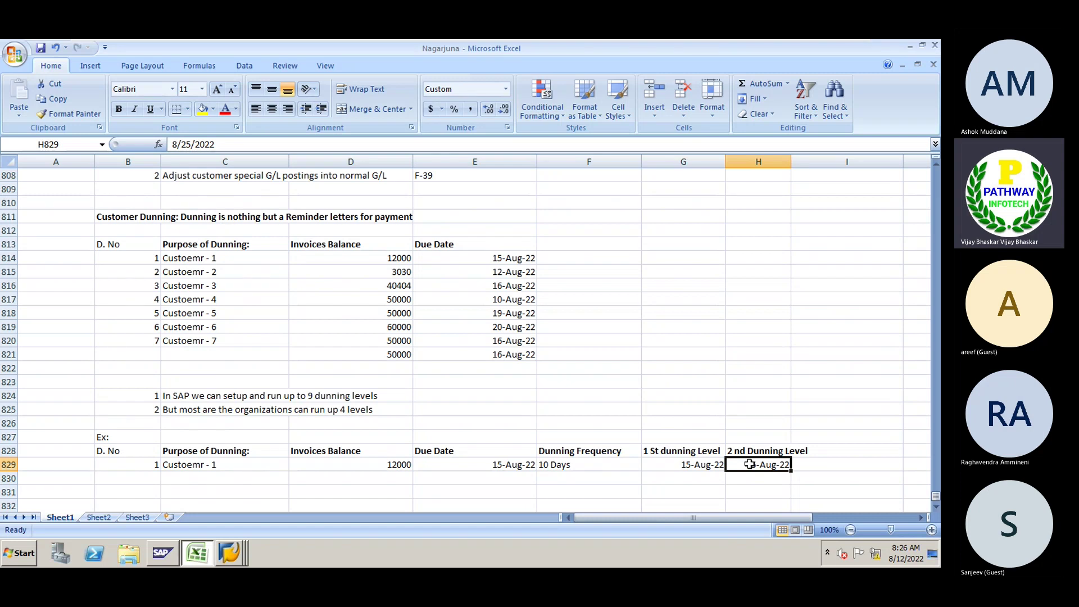
click(821, 449)
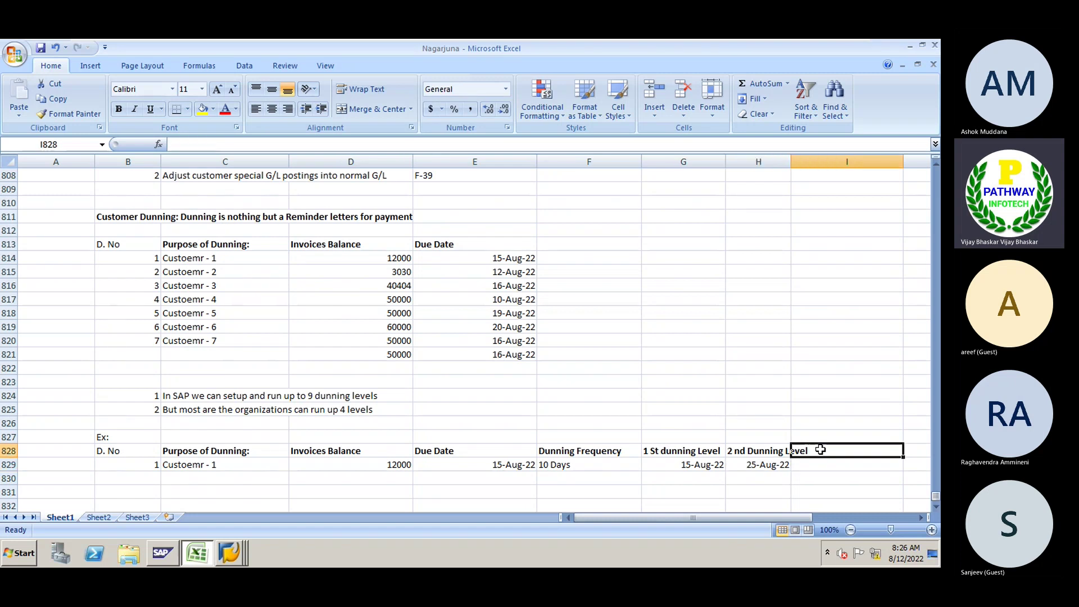
text(3 D)
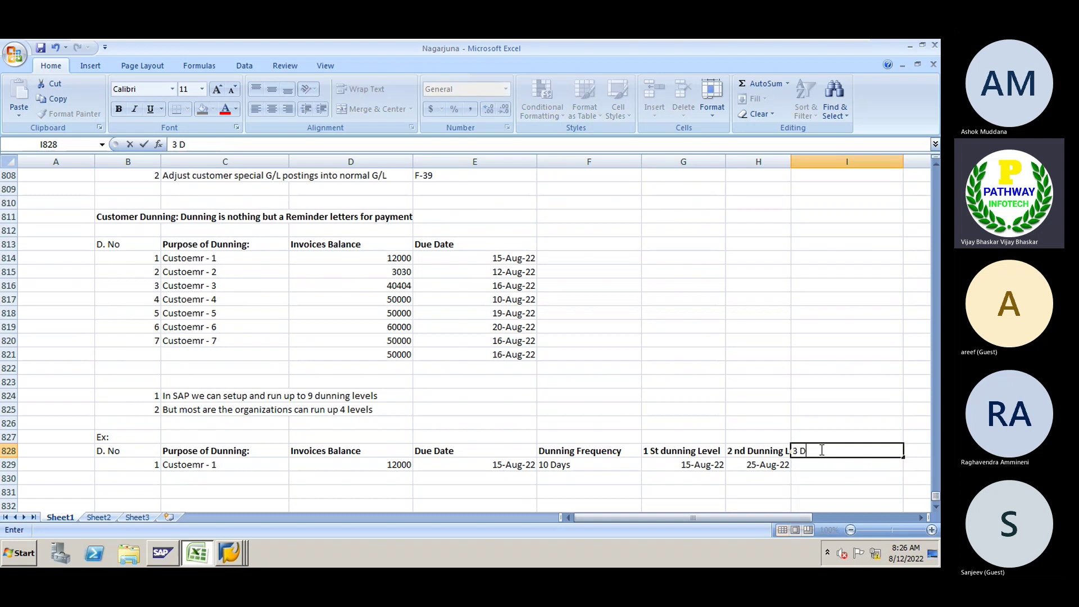
text(un)
key(BackSpace)
key(BackSpace)
key(BackSpace)
key(BackSpace)
key(BackSpace)
key(Return)
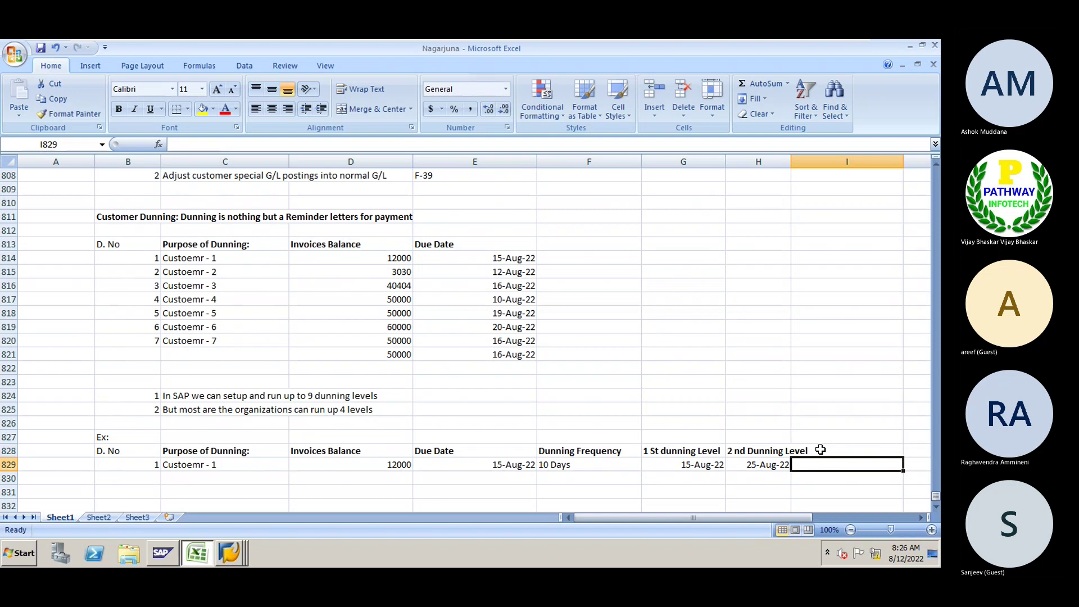
Copy the second dunning level heading into I828 and change it to "3 rd Dunning Level".
click(821, 450)
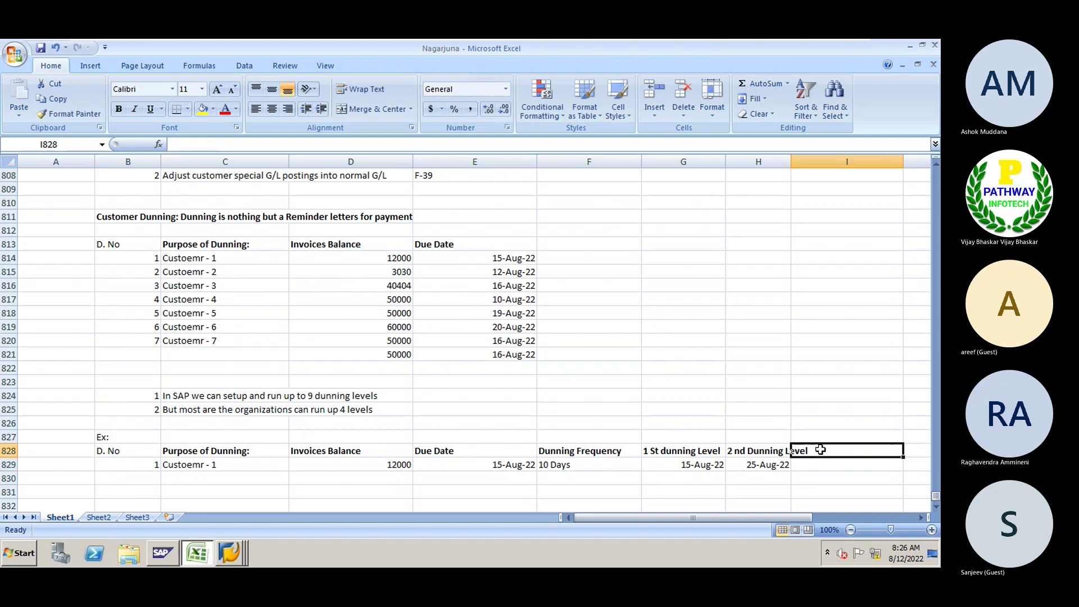
text(2 nd Dunning Level)
double_click(799, 450)
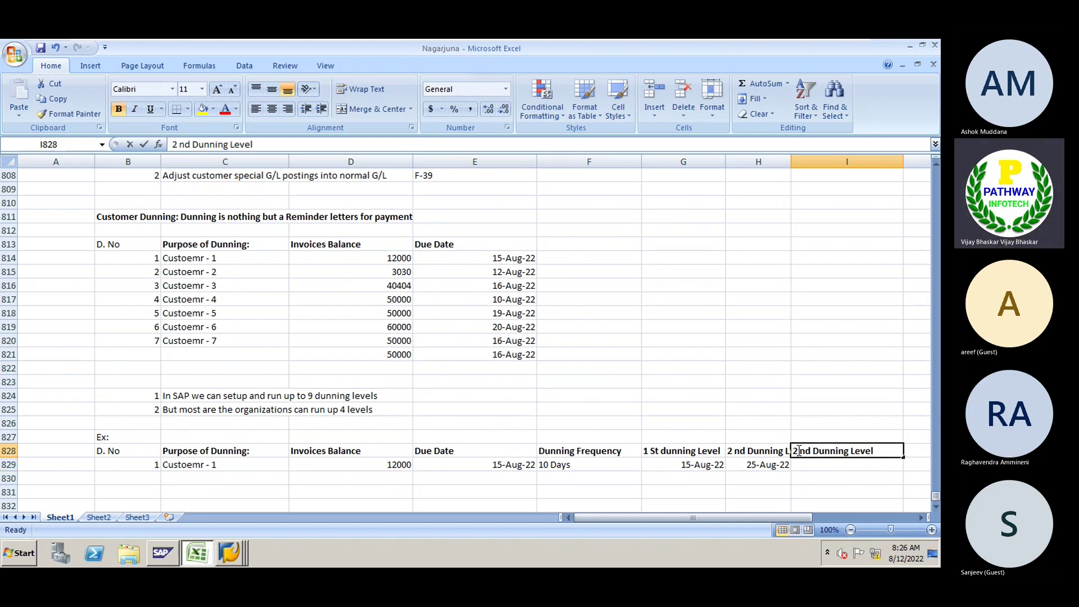
key(BackSpace)
text(3)
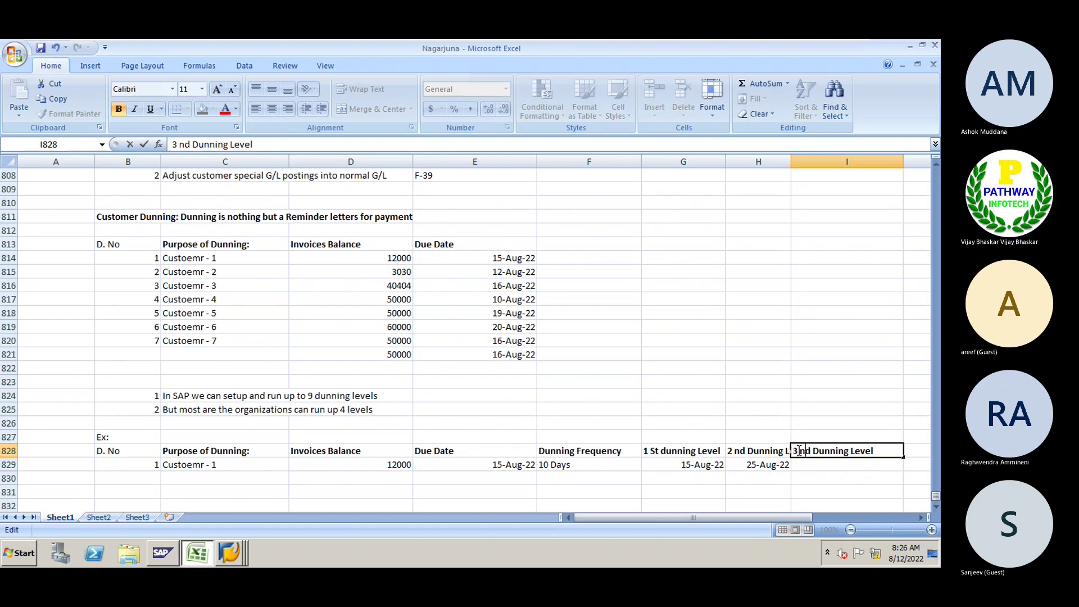
key(Delete)
key(Delete)
text(r)
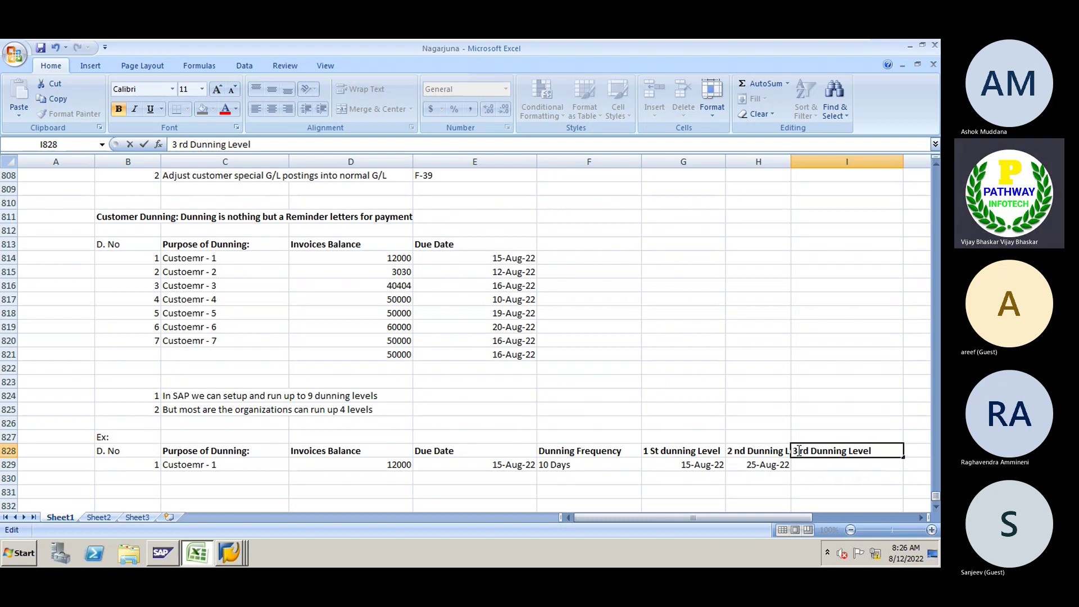
key(Return)
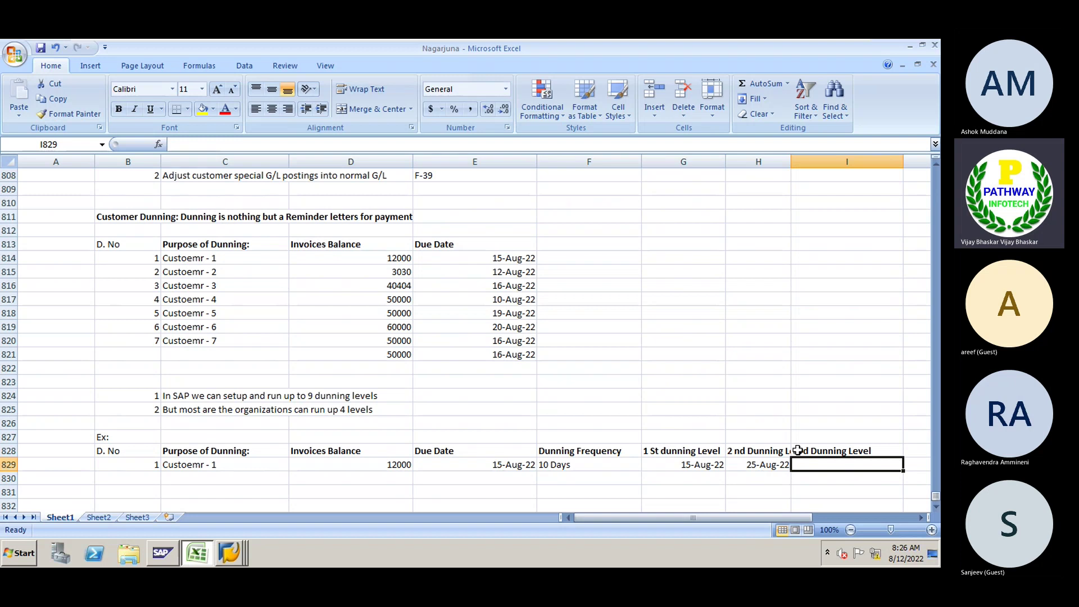
Enter the date 05 Sep in I829 for the third dunning level and narrow column I to fit its heading.
text(05 Sep)
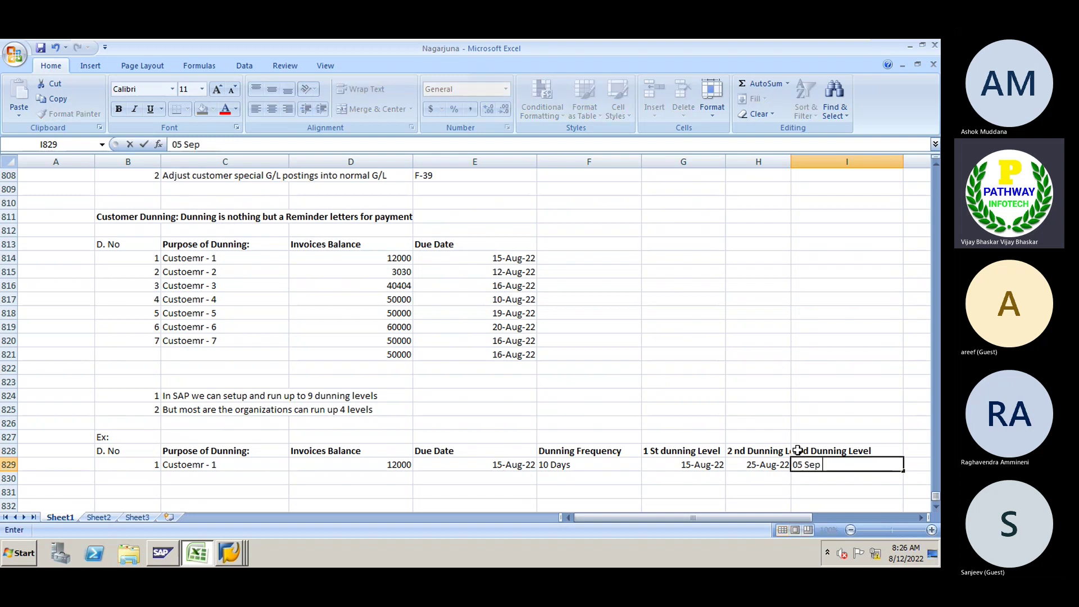
key(Tab)
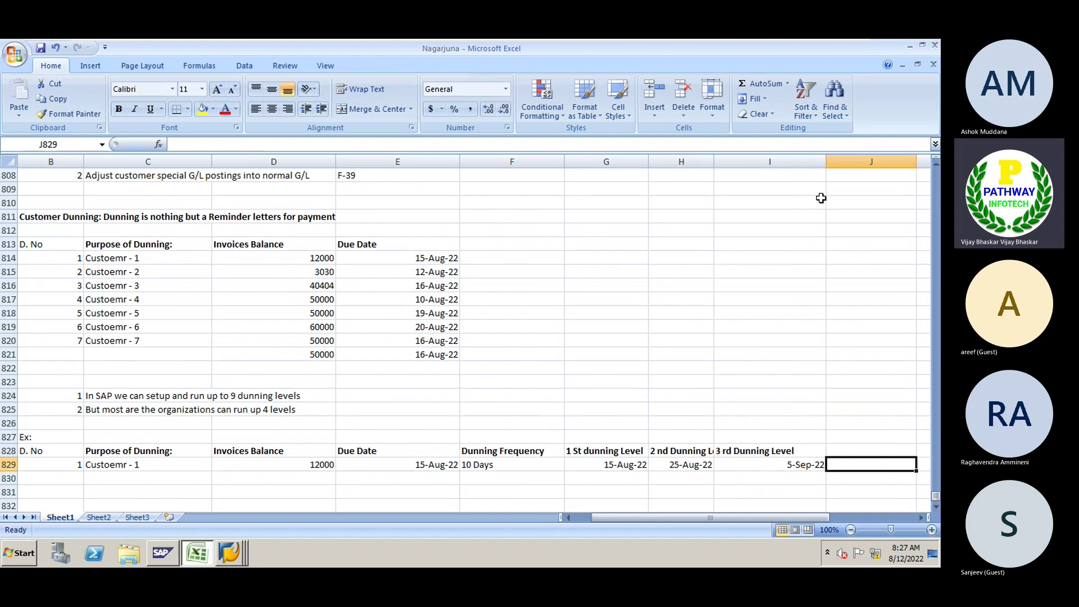
double_click(825, 160)
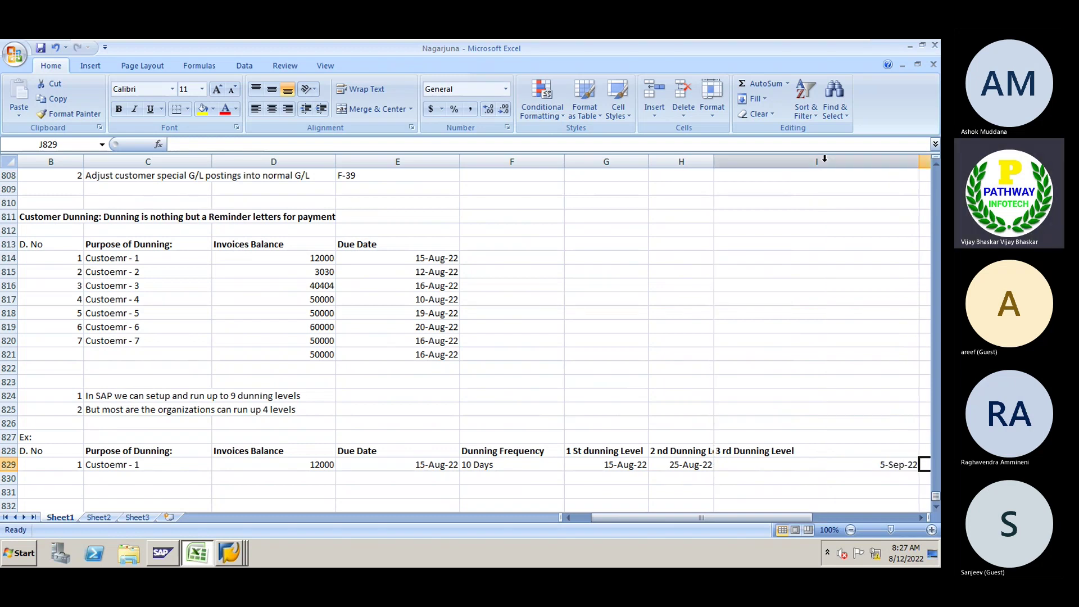
drag(918, 160, 798, 189)
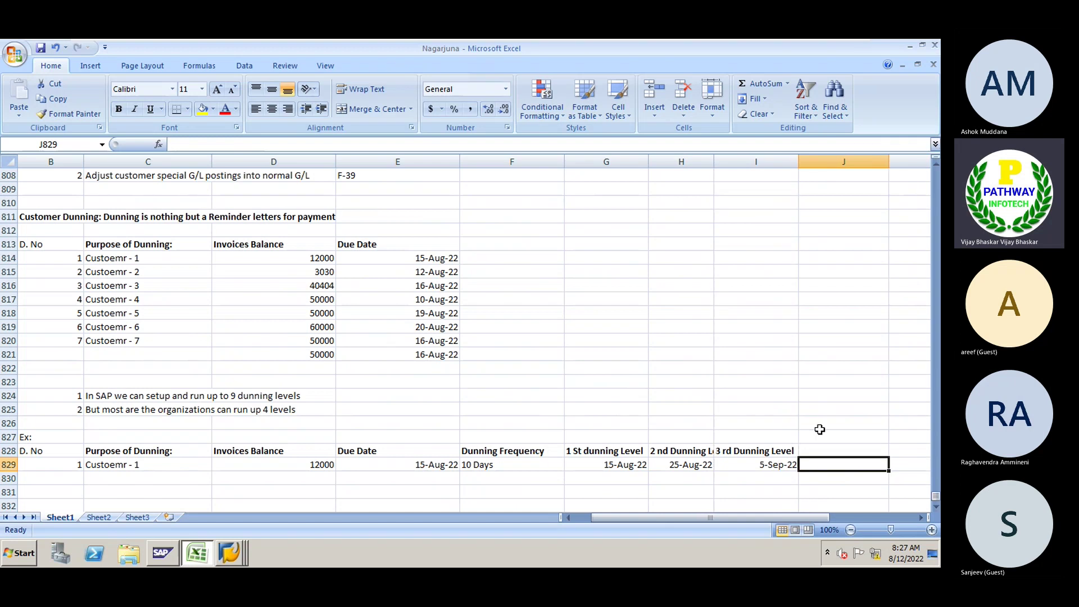
Add a "4 th Dunning Level" column in J828, adapted from the neighbouring heading, with the date 15 Sep 22 in J829.
click(823, 450)
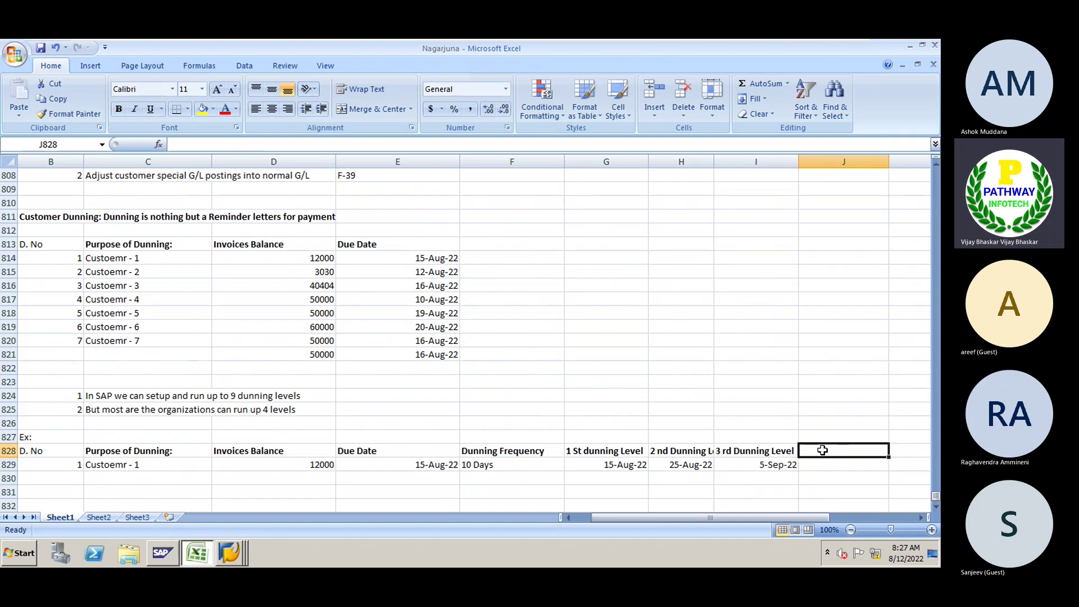
key(ctrl+r)
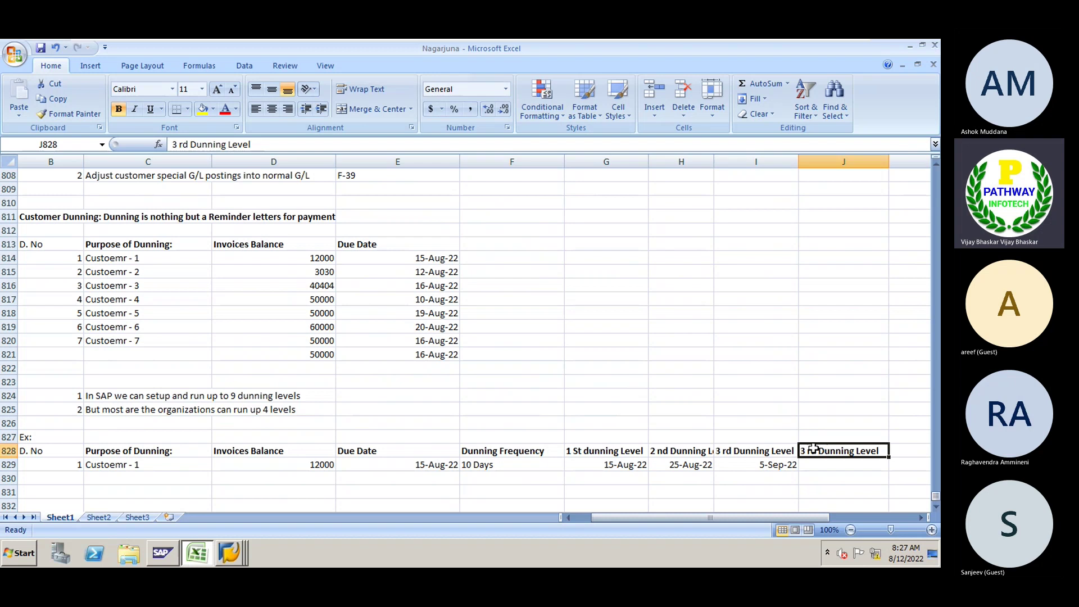
double_click(807, 450)
key(BackSpace)
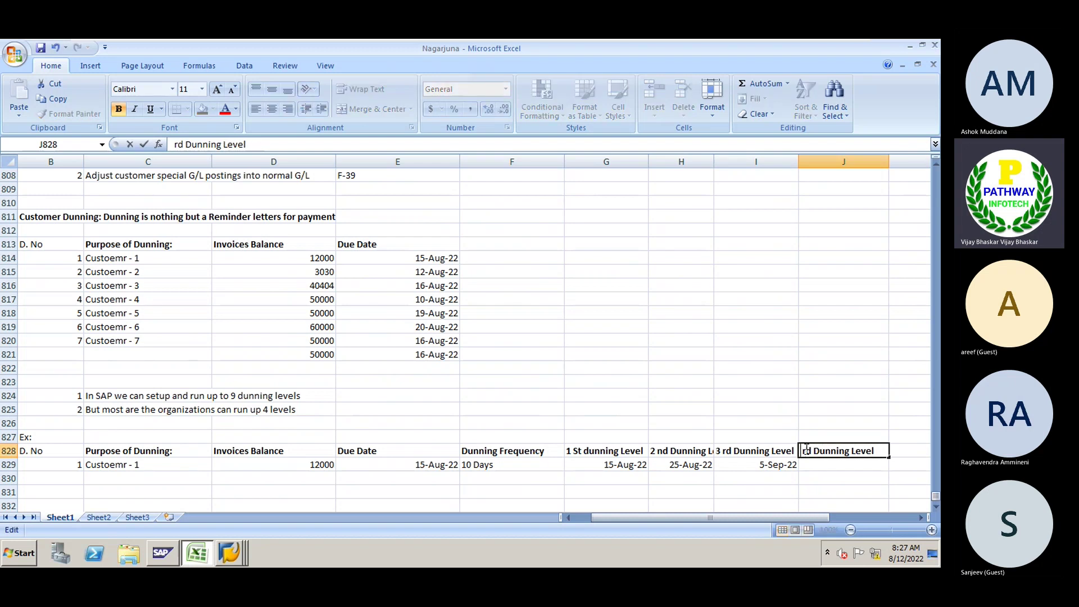
text(4)
key(BackSpace)
key(BackSpace)
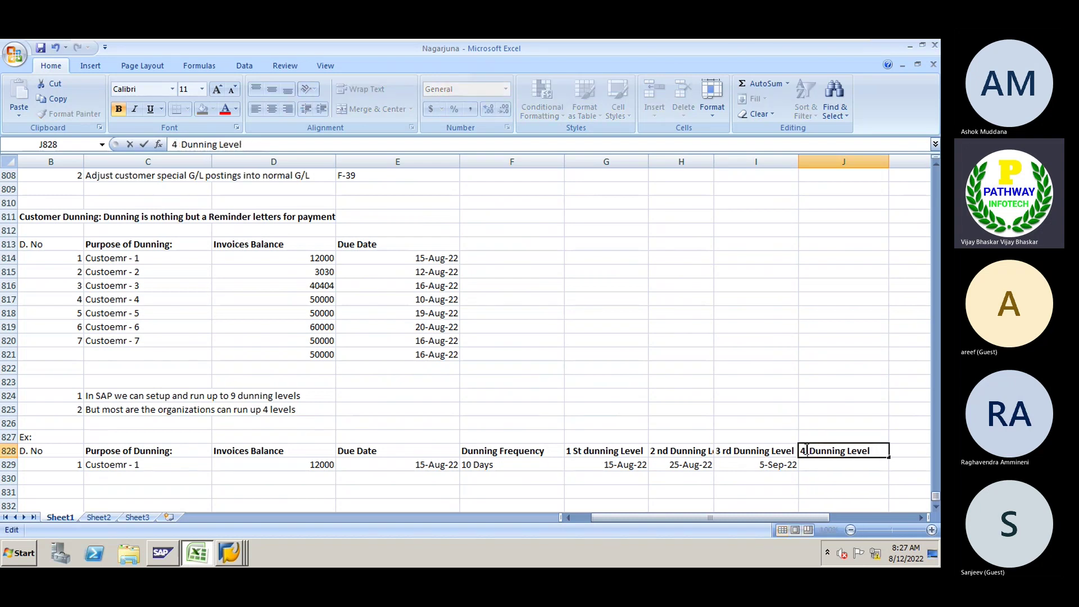
text(th)
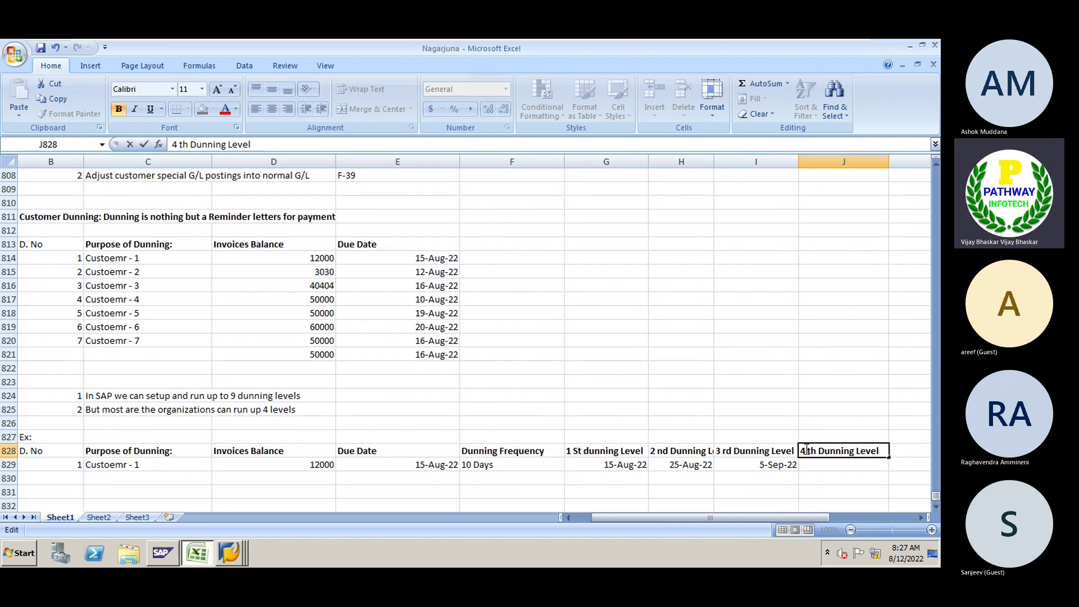
key(Return)
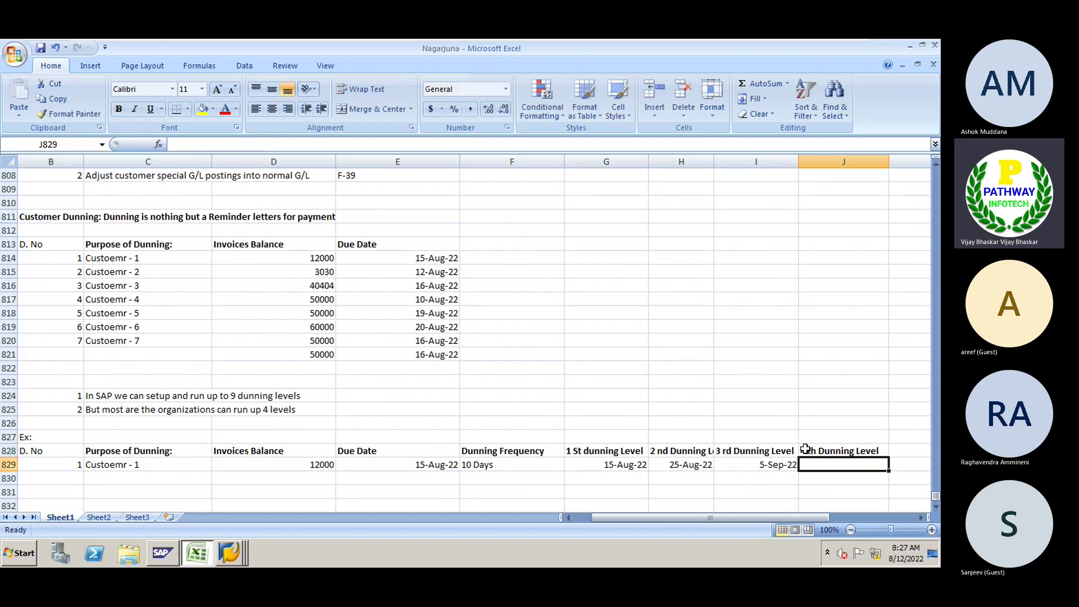
text(15)
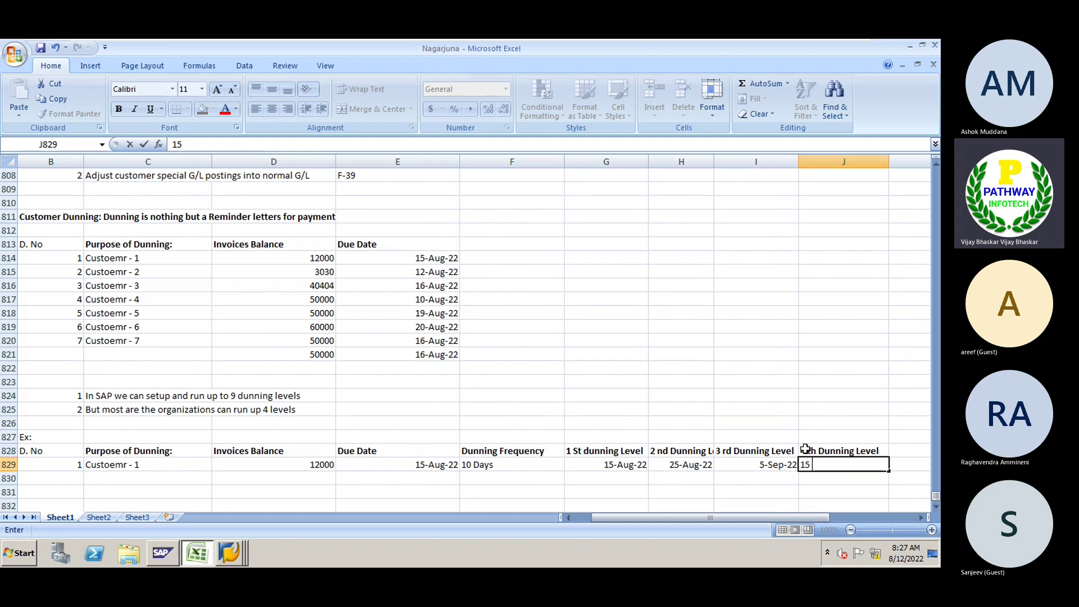
text( Sep 22)
key(Tab)
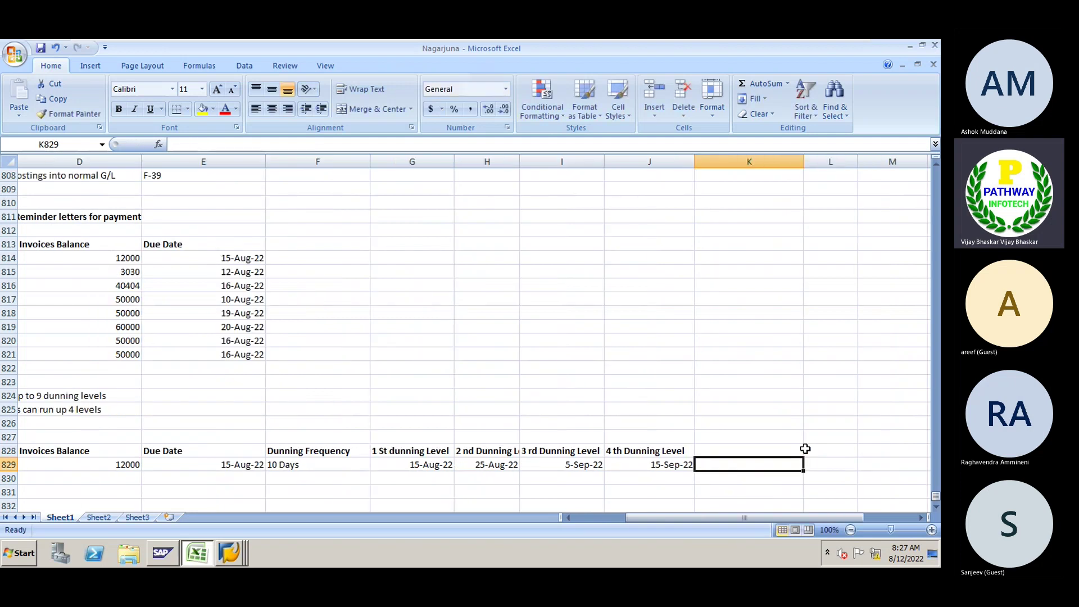
Narrow column F to fit the "Dunning Frequency" heading.
click(568, 518)
click(569, 518)
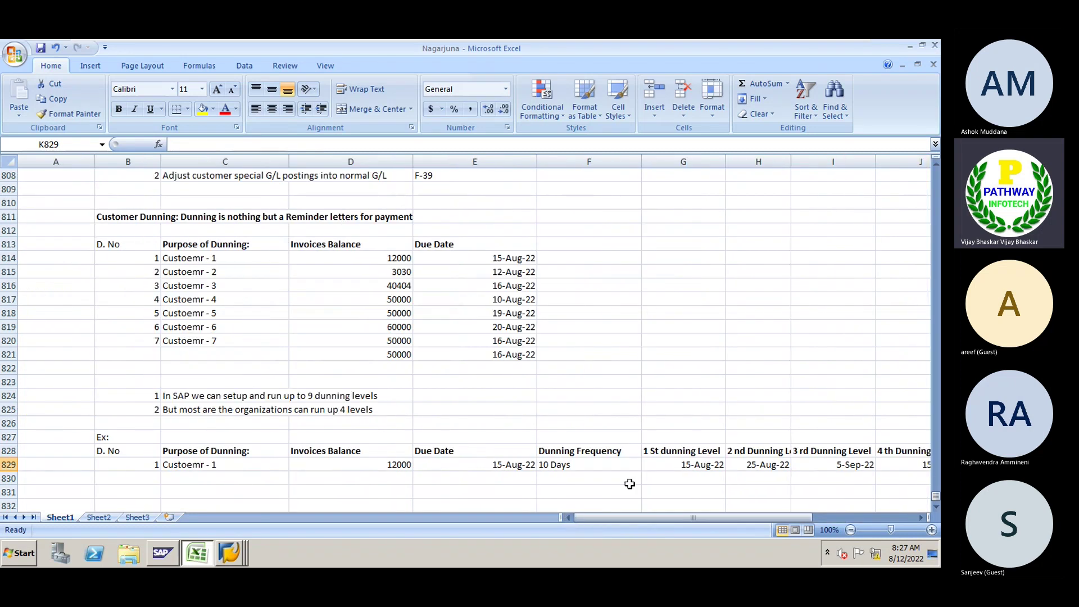
drag(642, 161, 627, 161)
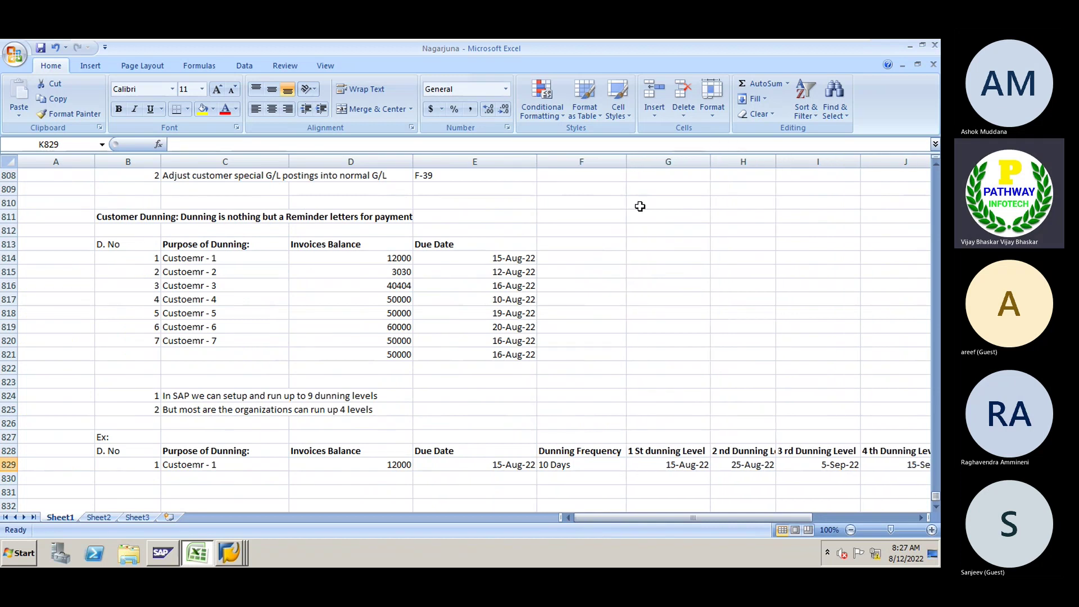
Add the bold label "Dunning Content" in F831 below the example row.
click(923, 517)
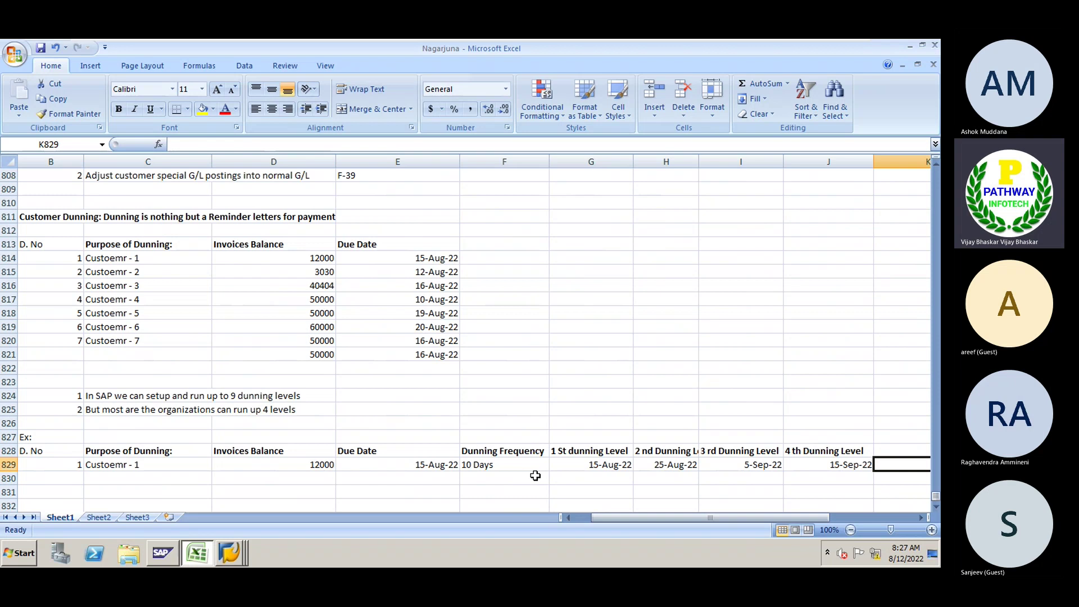
double_click(936, 508)
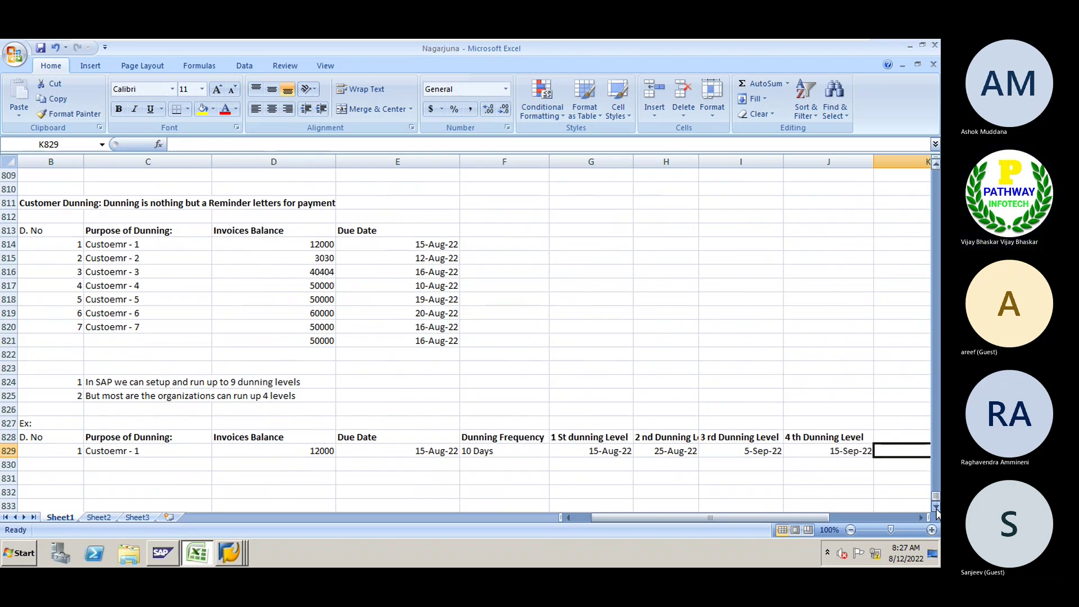
click(936, 508)
click(486, 451)
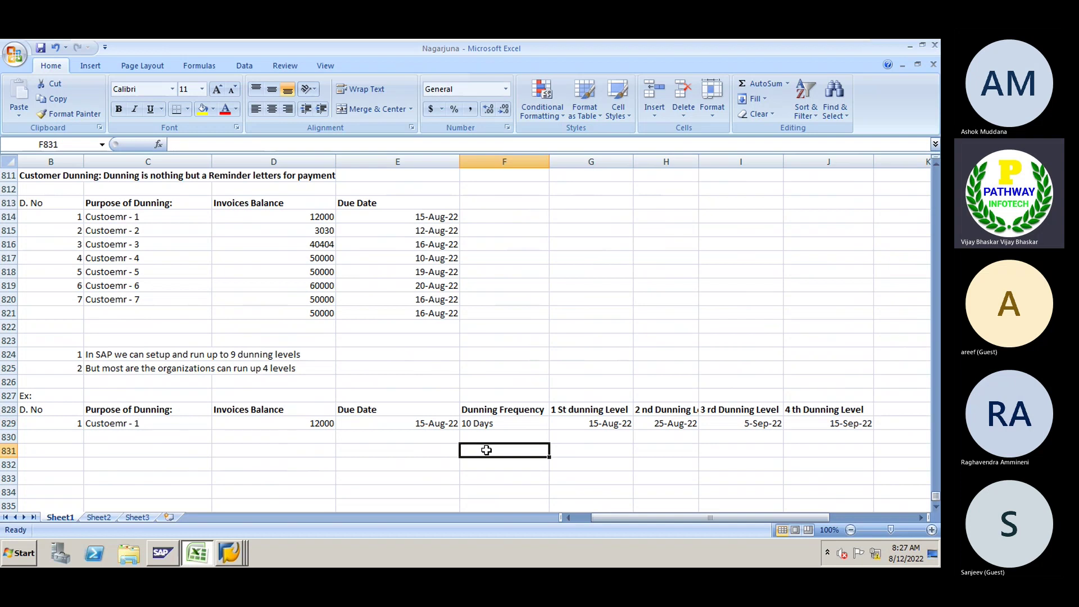
text(Dunning)
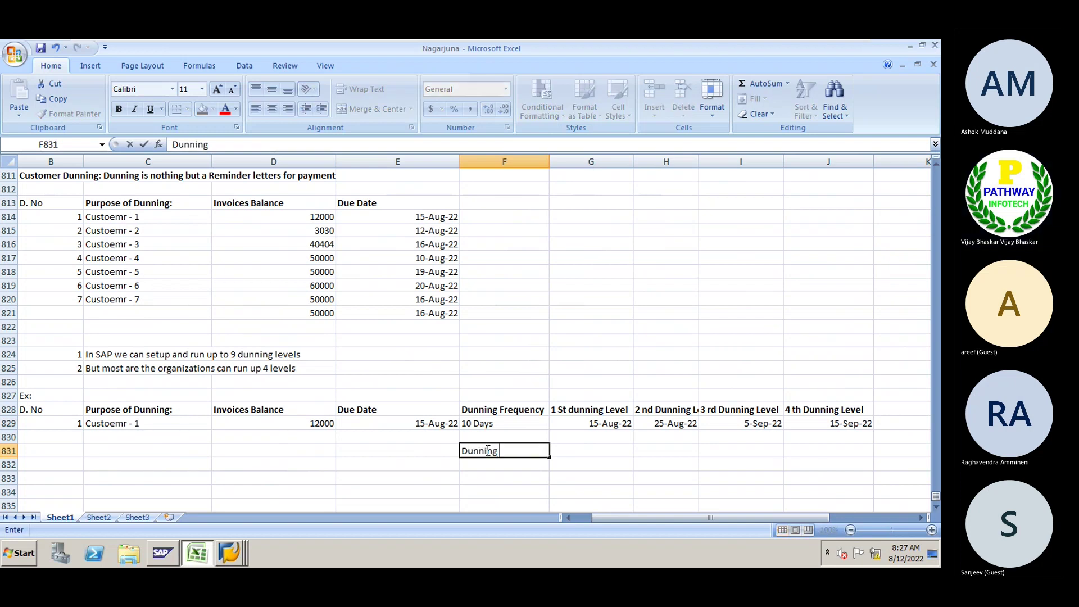
text( Content)
key(Return)
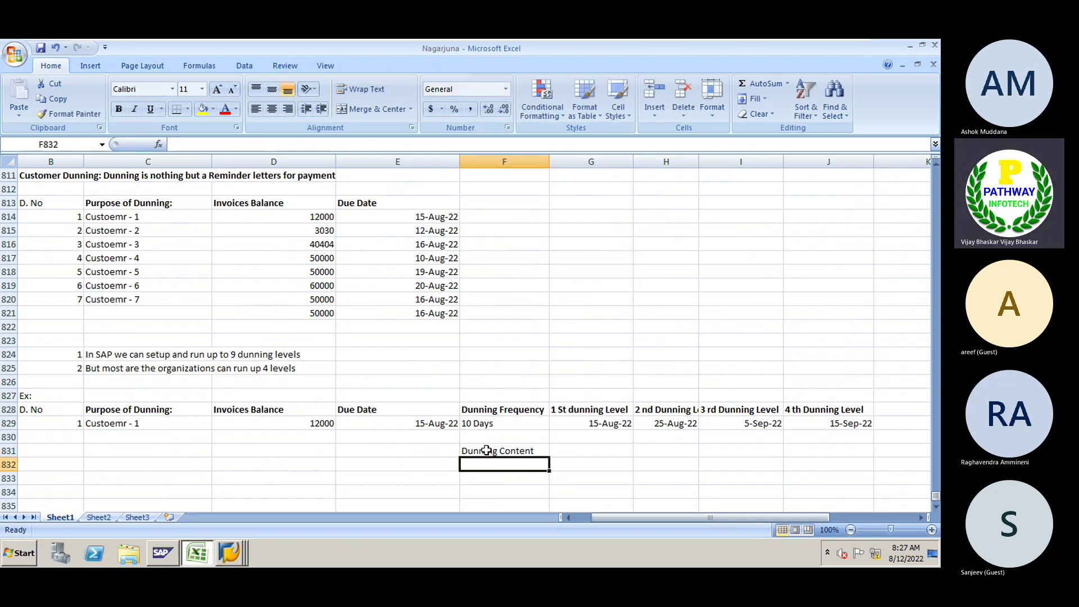
click(487, 450)
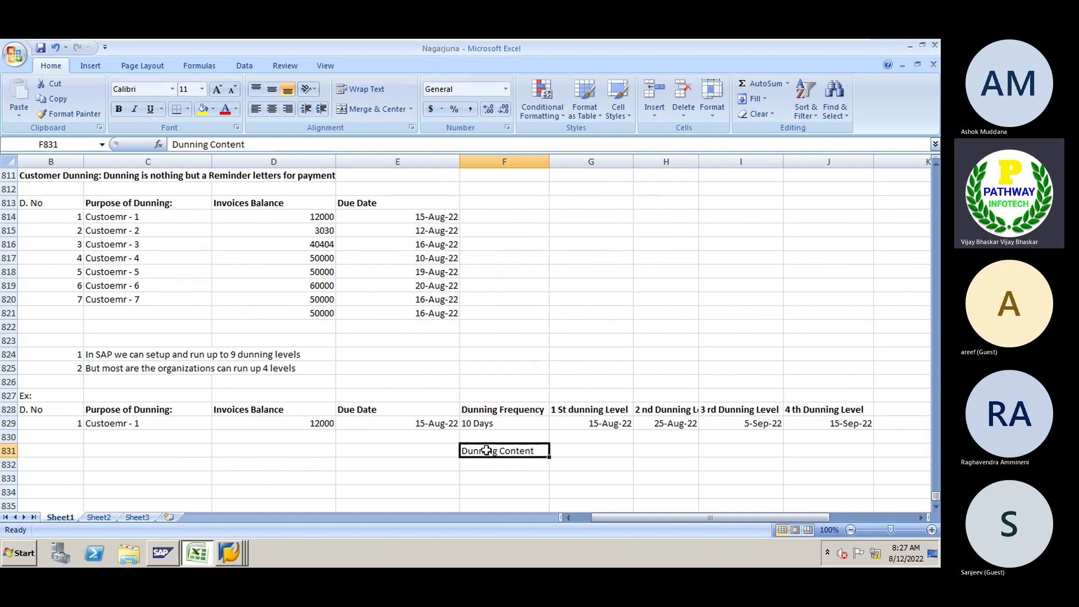
key(ctrl+b)
Enter "Content will in soft" in G831 as the dunning content for the first dunning level.
key(ctrl+c)
key(Right)
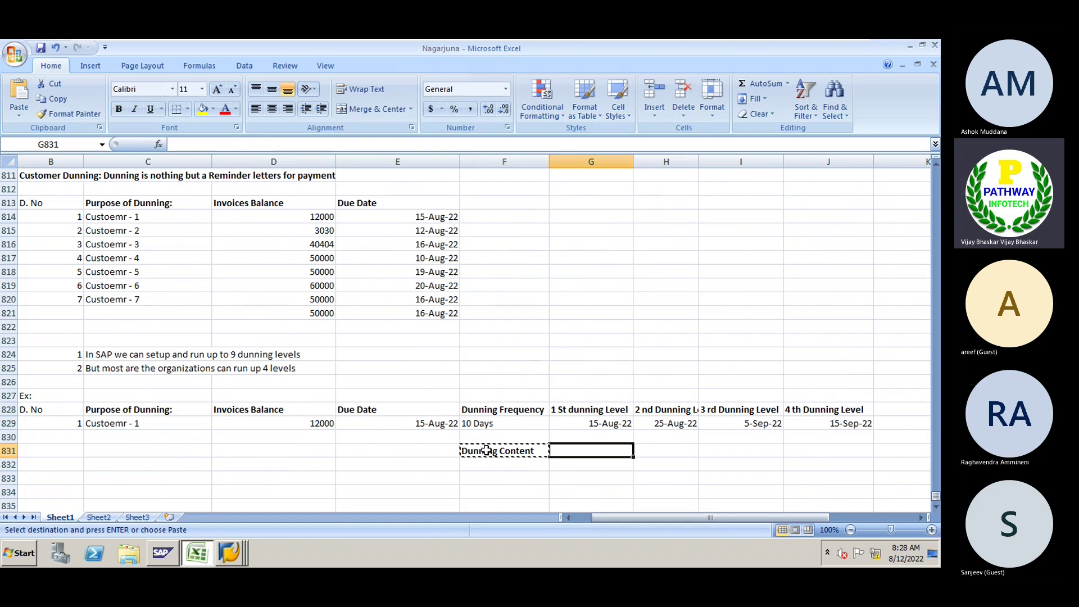
key(Escape)
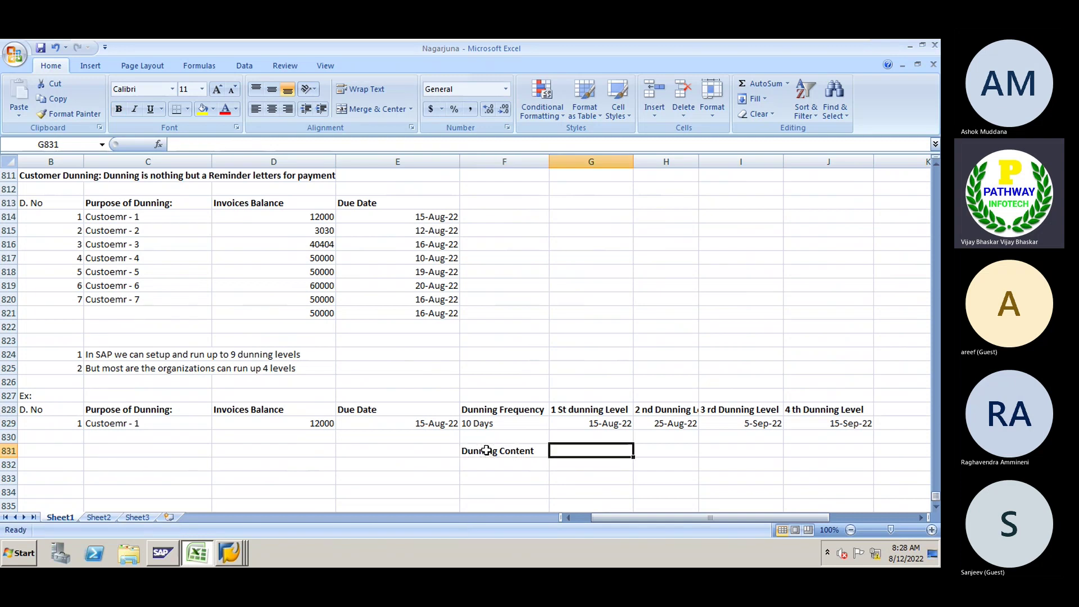
text(Soft)
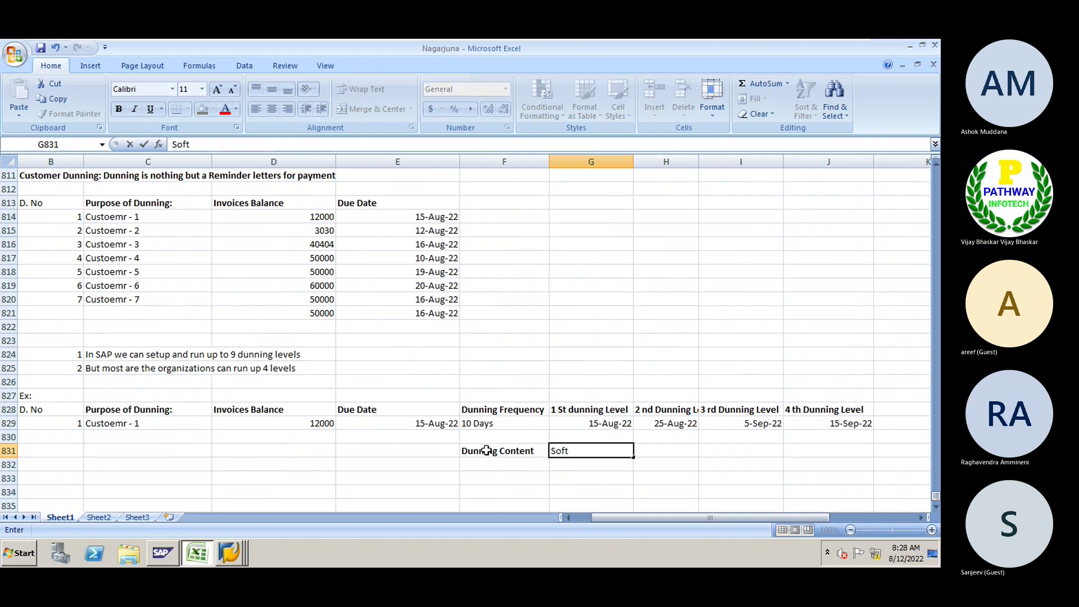
key(BackSpace)
key(BackSpace)
key(BackSpace)
key(BackSpace)
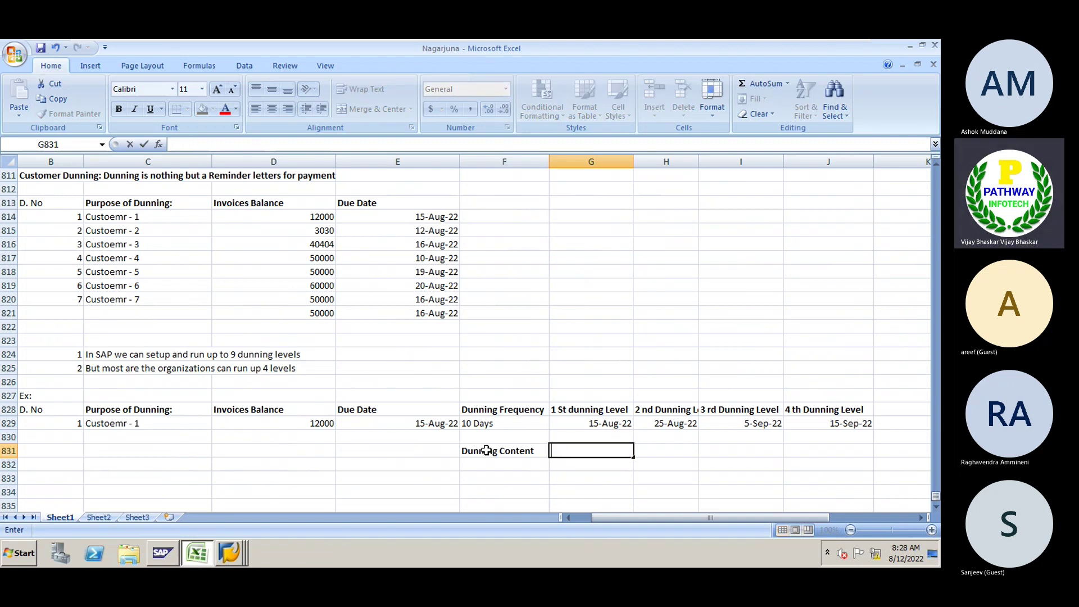
text(Content wi)
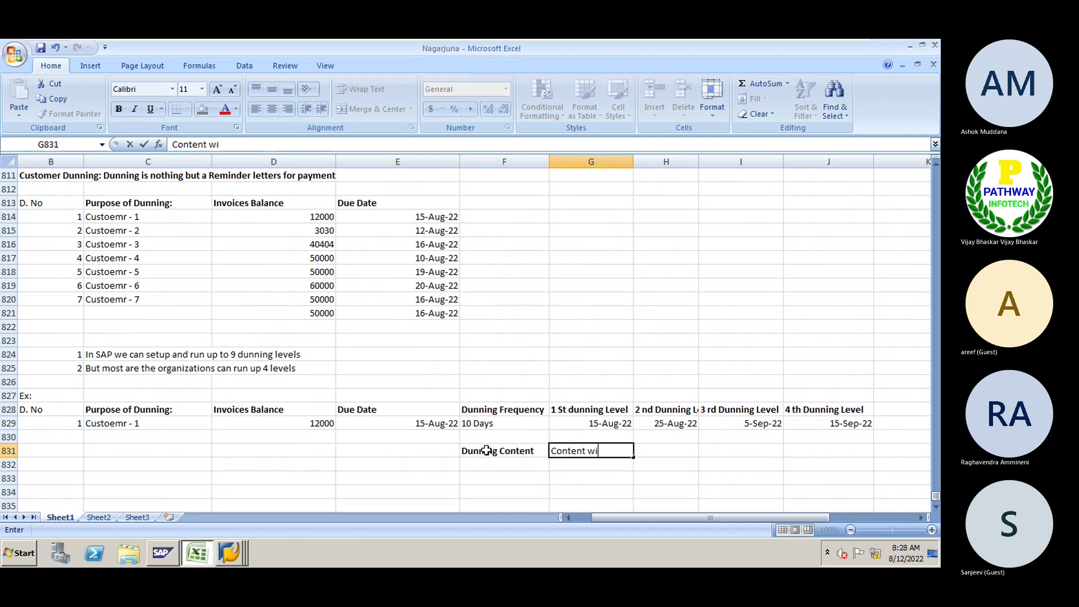
key(BackSpace)
key(BackSpace)
text(will in soft)
key(Tab)
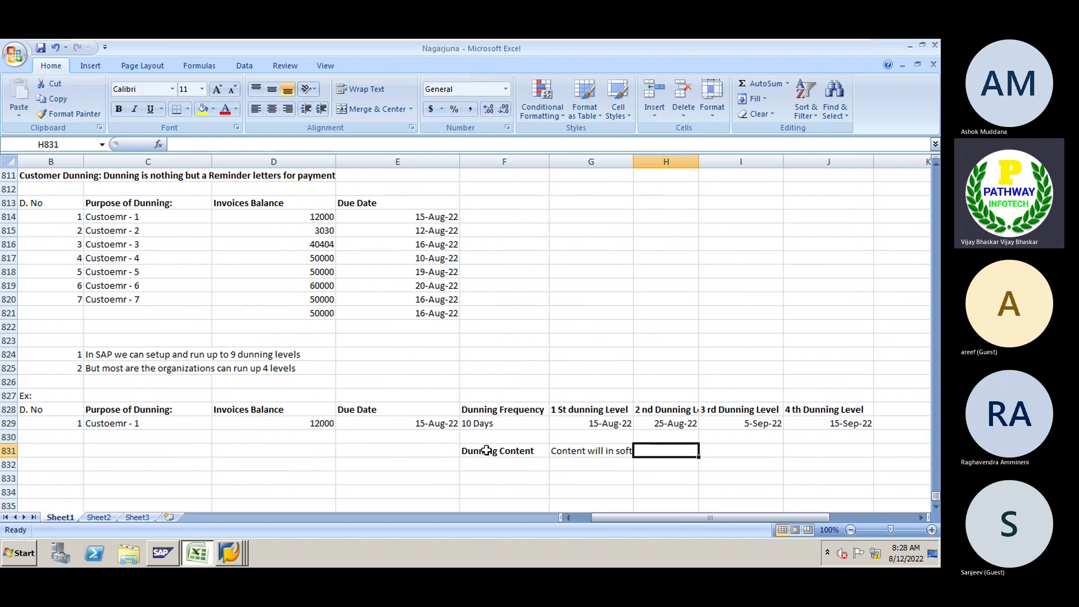
Enter "The Dunning letter content will be little bit strog" in H831 for the second dunning level.
text(The con)
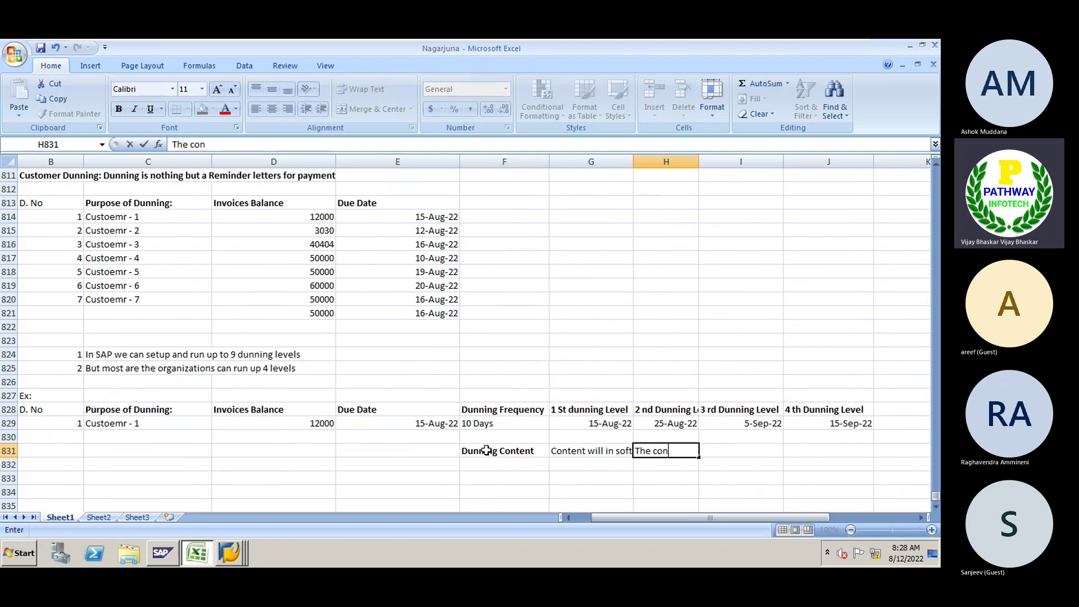
key(BackSpace)
key(BackSpace)
key(BackSpace)
text(Dunning letter )
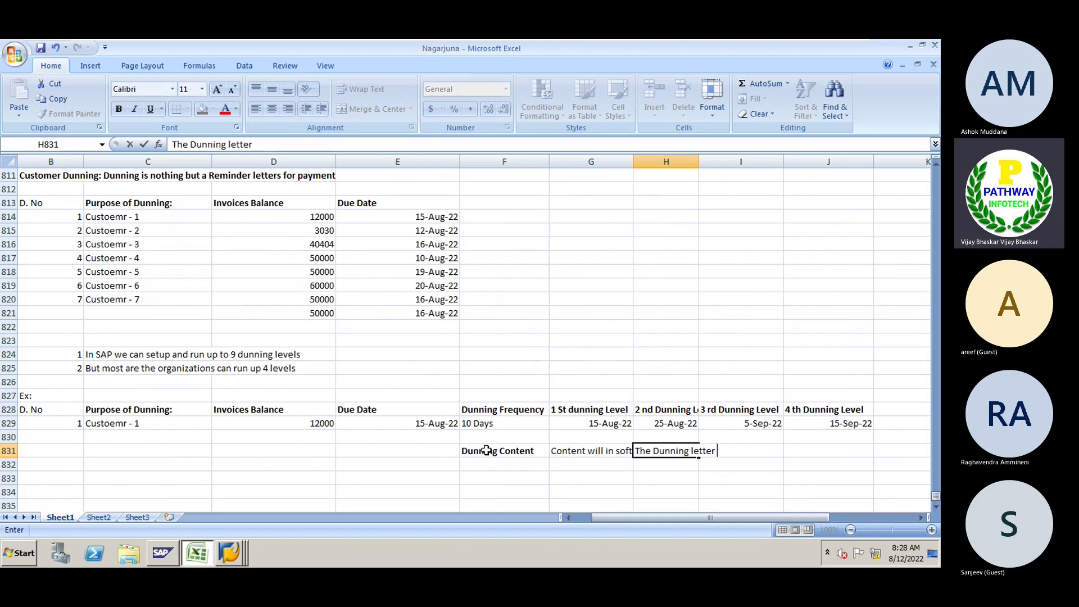
text(content will)
text(be li)
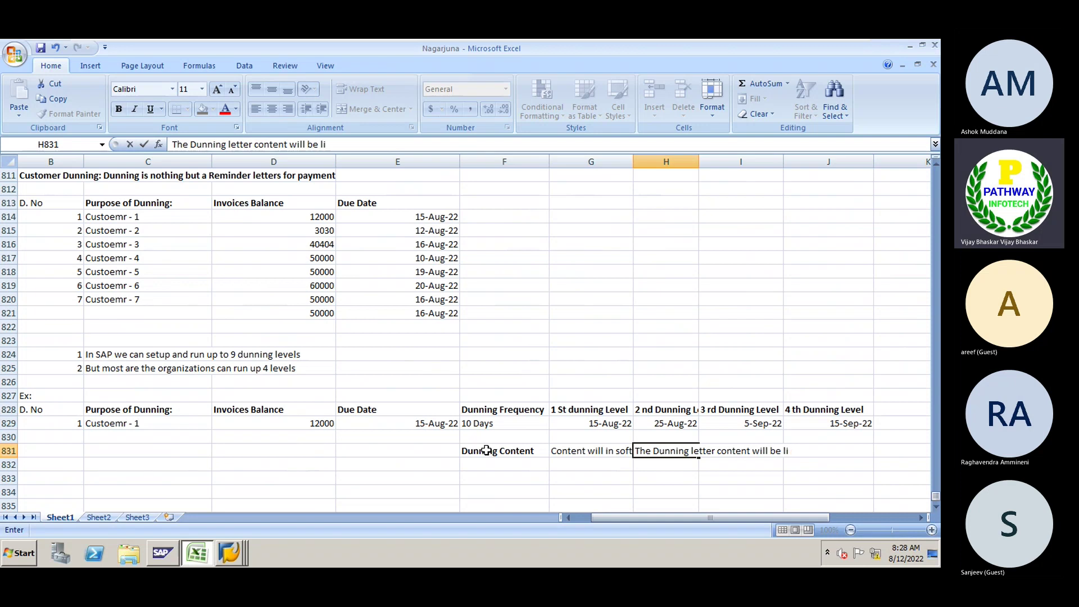
text(ttle b)
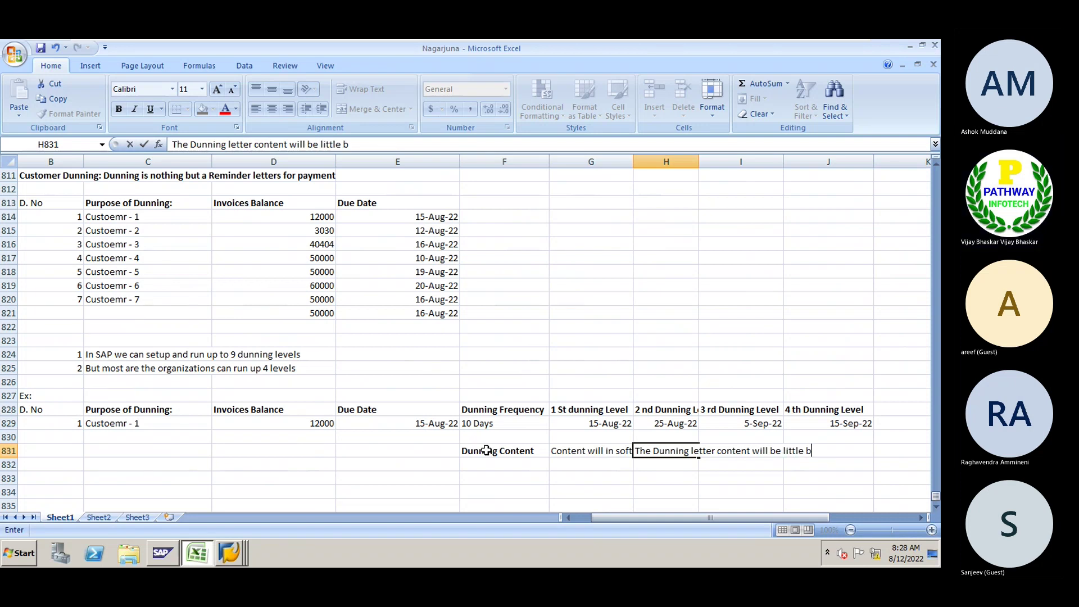
text(it strog)
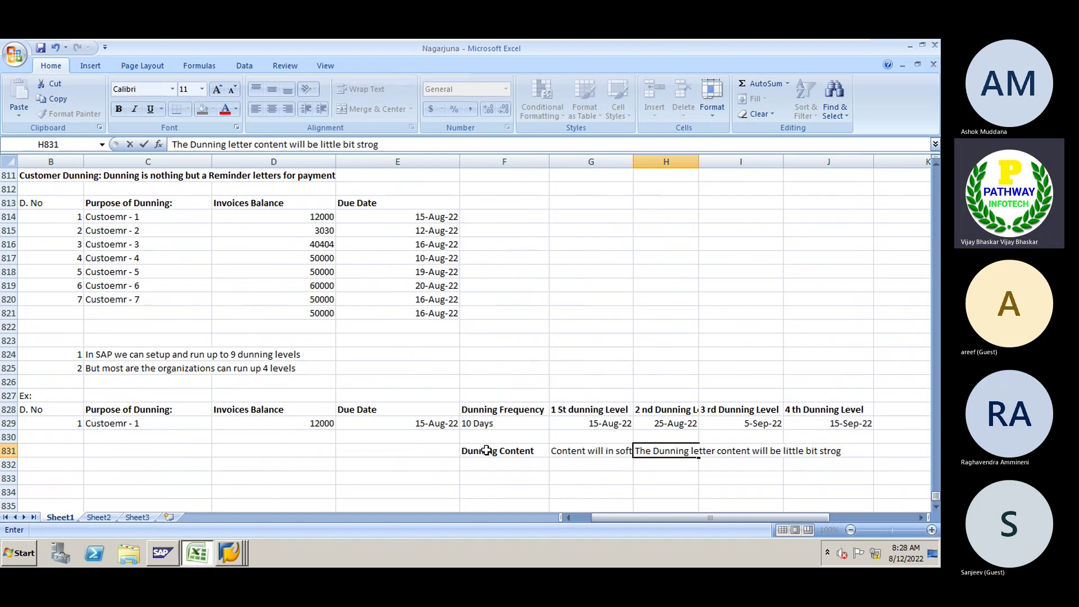
key(Return)
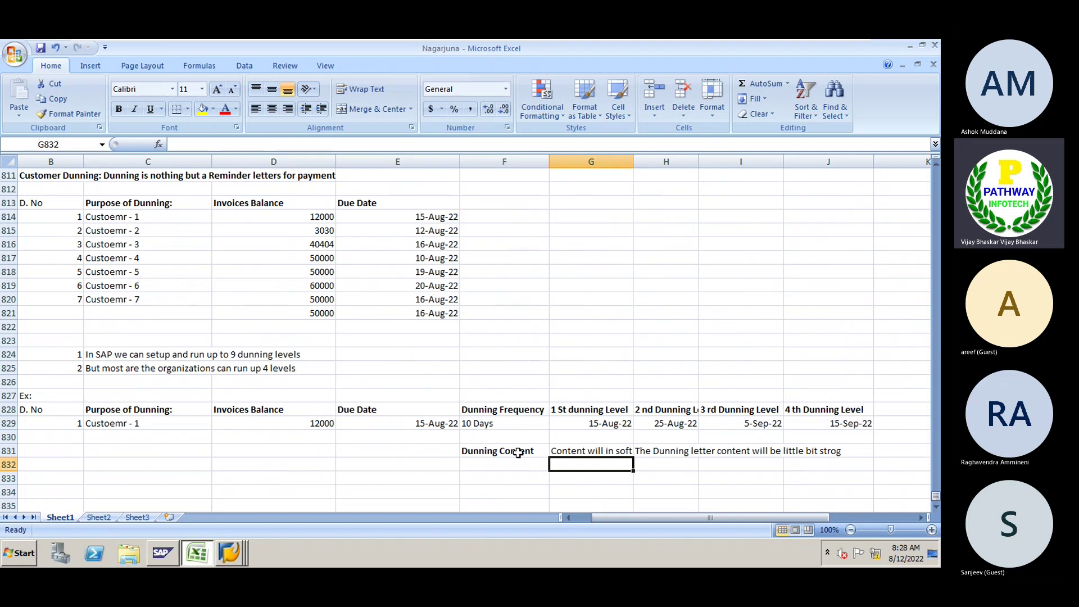
click(657, 450)
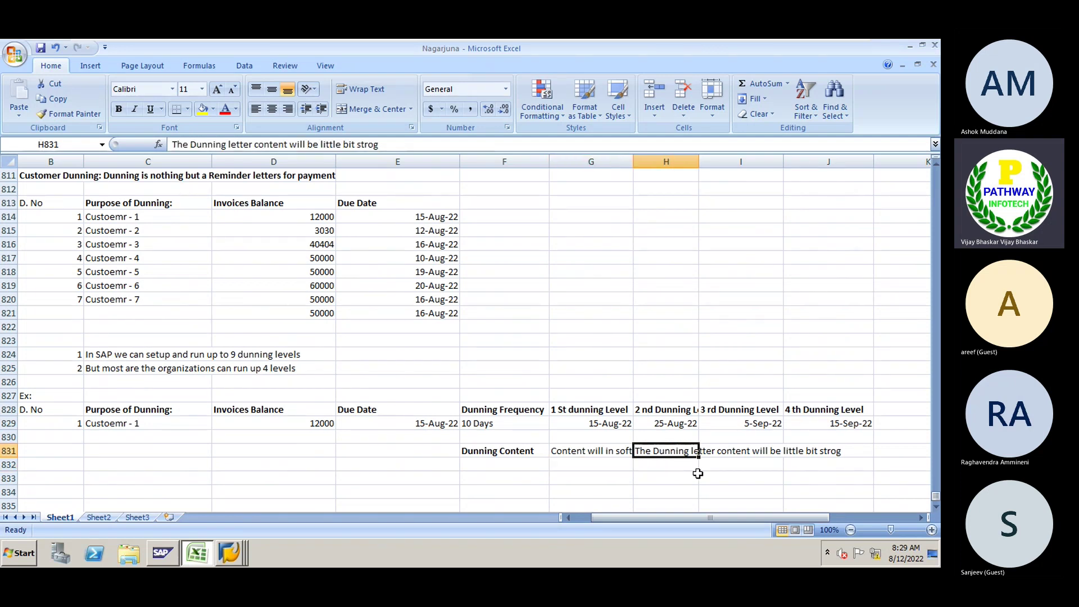
Add the row label "Interest/Charges" in F832 below Dunning Content.
click(484, 469)
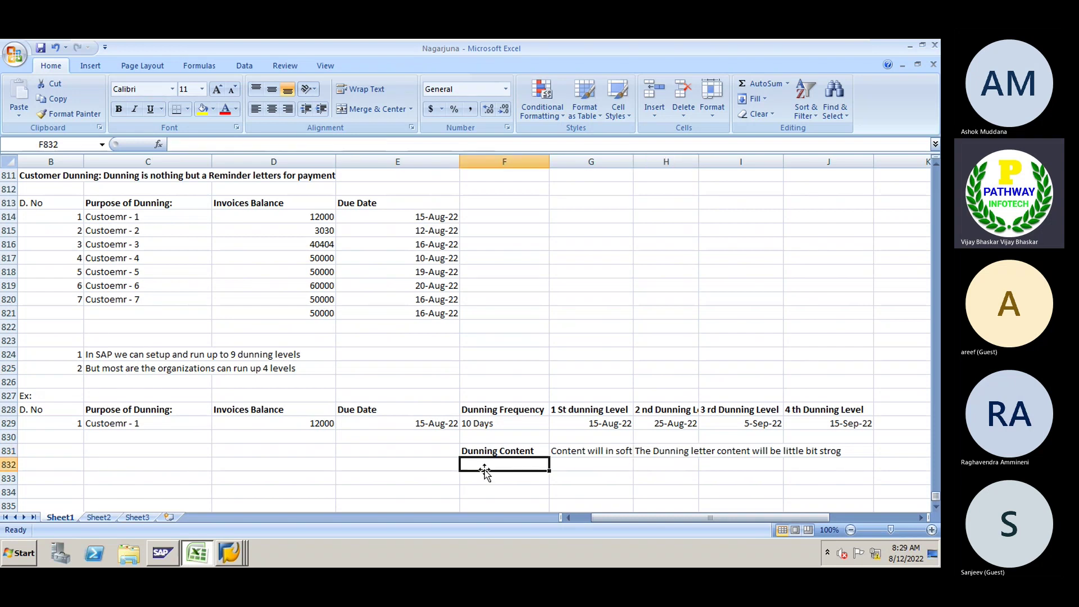
text(Inte)
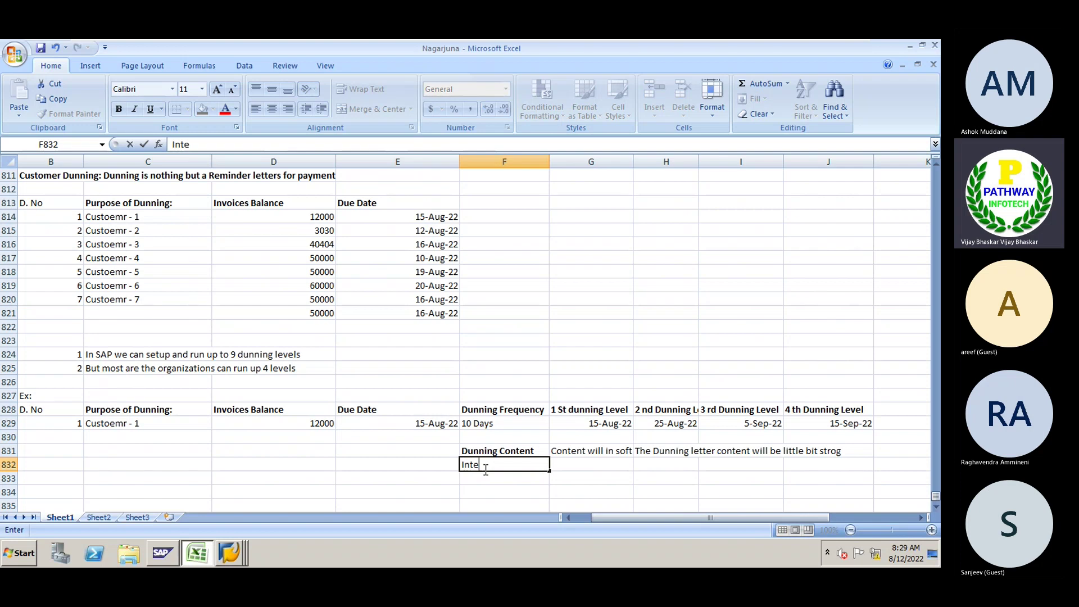
text(rest%)
key(Tab)
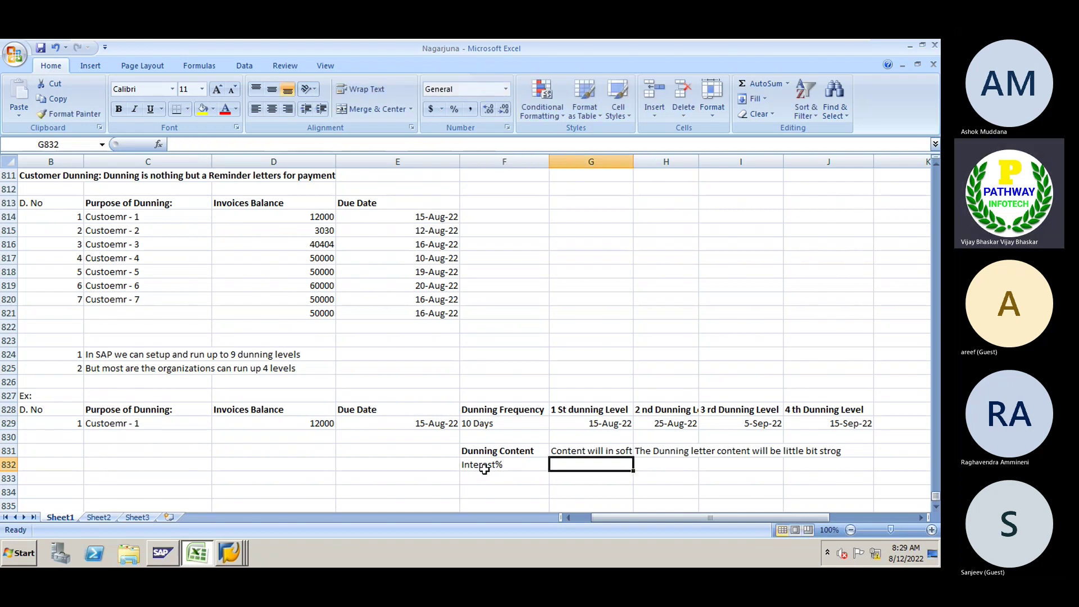
key(Tab)
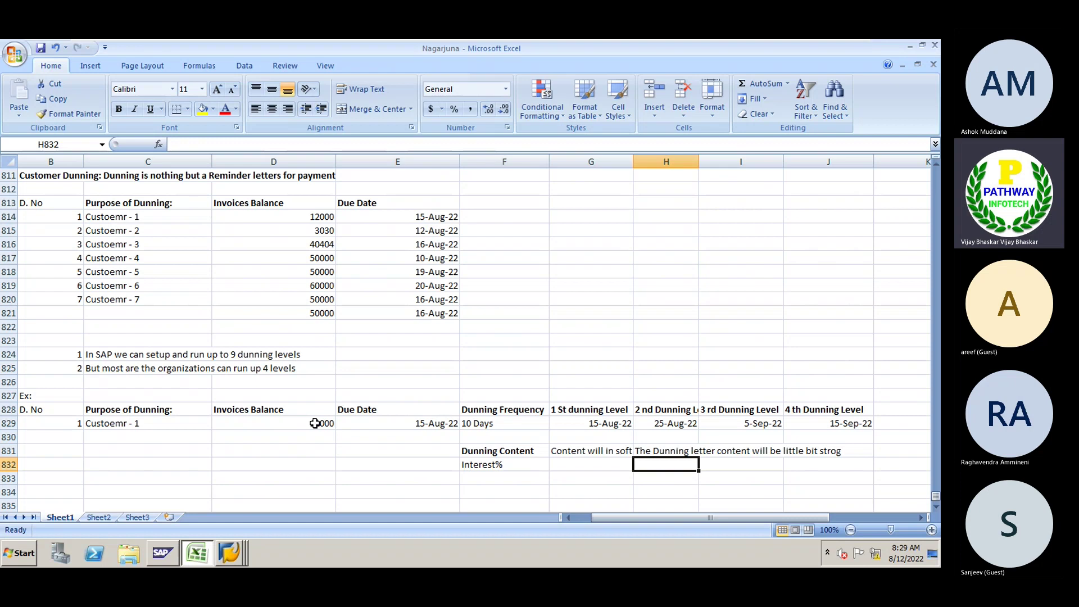
double_click(513, 464)
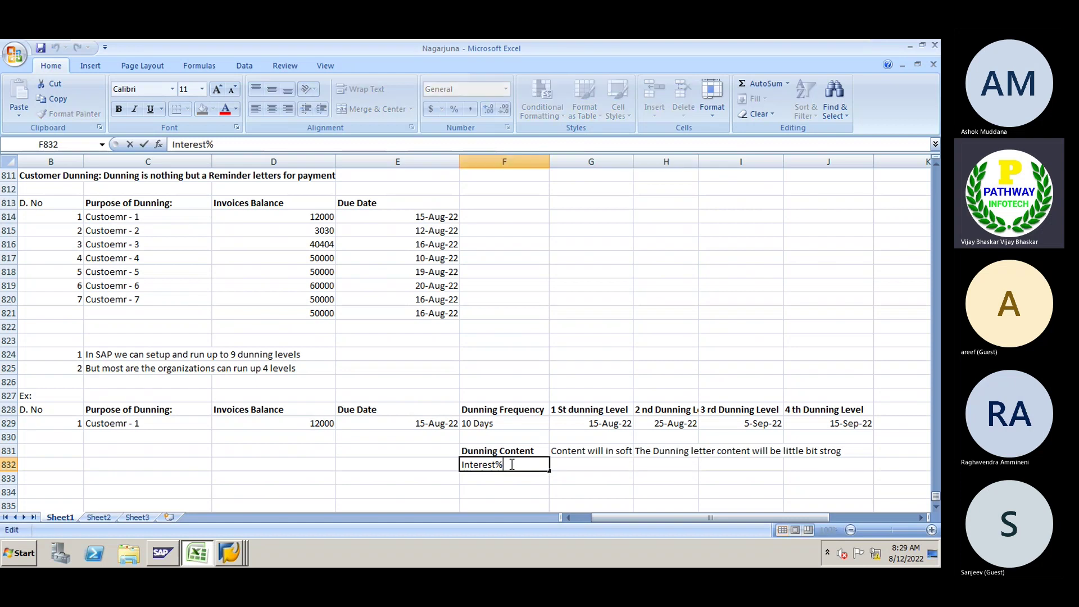
key(BackSpace)
text(/Charg)
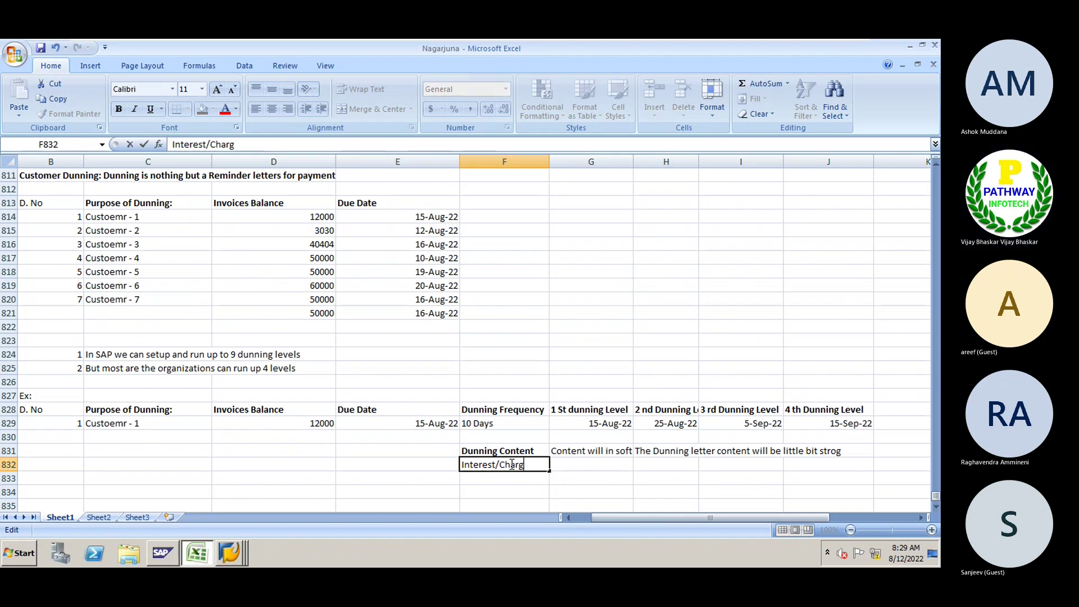
text(es)
key(Tab)
Enter 10% in H832 as the interest for the second dunning level.
key(Tab)
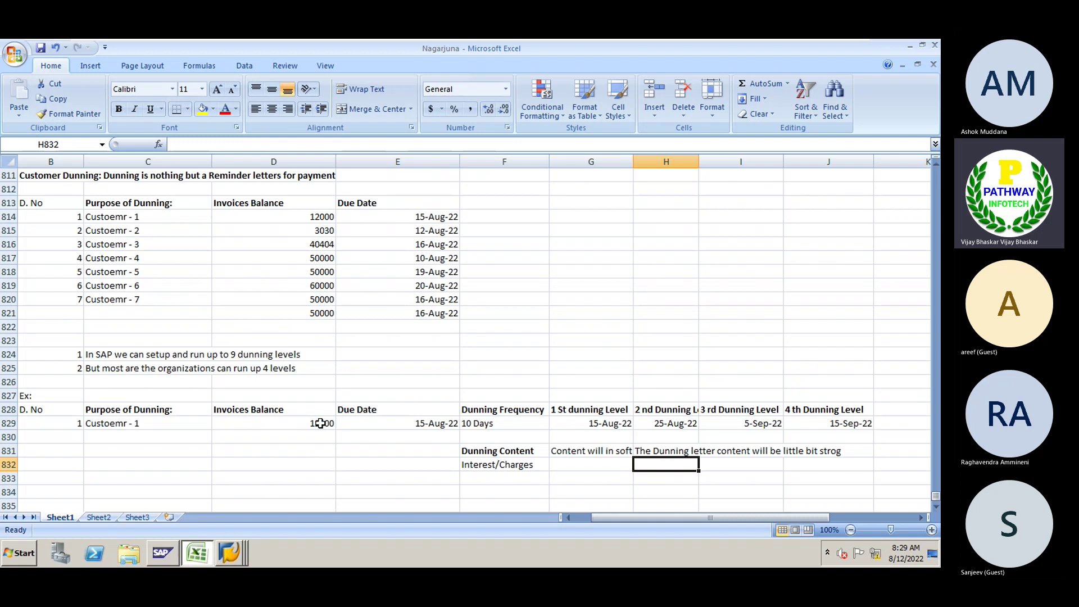
text(1200)
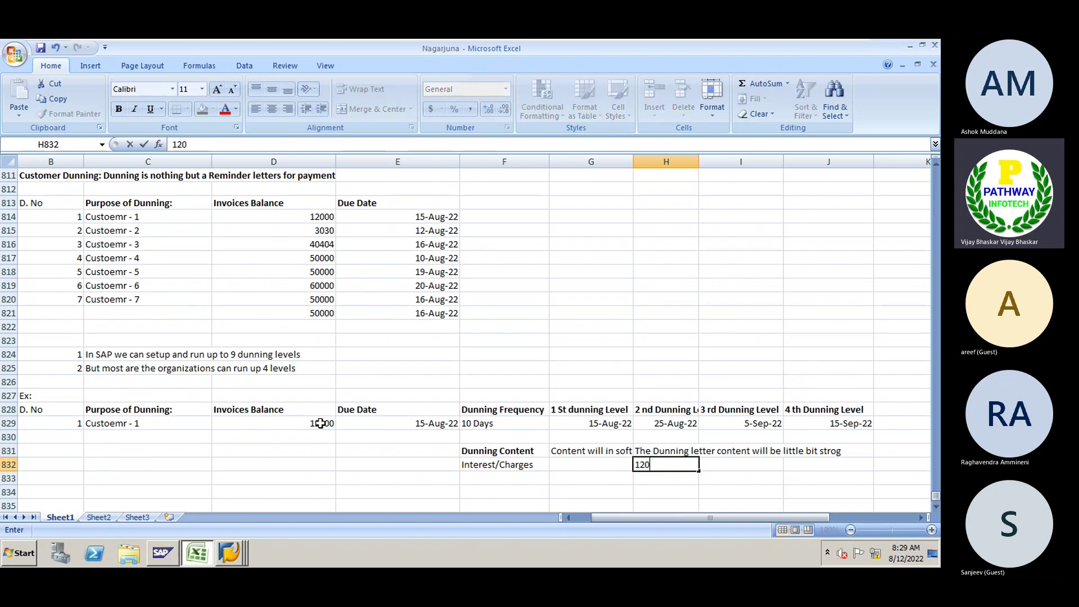
key(BackSpace)
key(BackSpace)
key(BackSpace)
key(BackSpace)
text(10%)
key(Return)
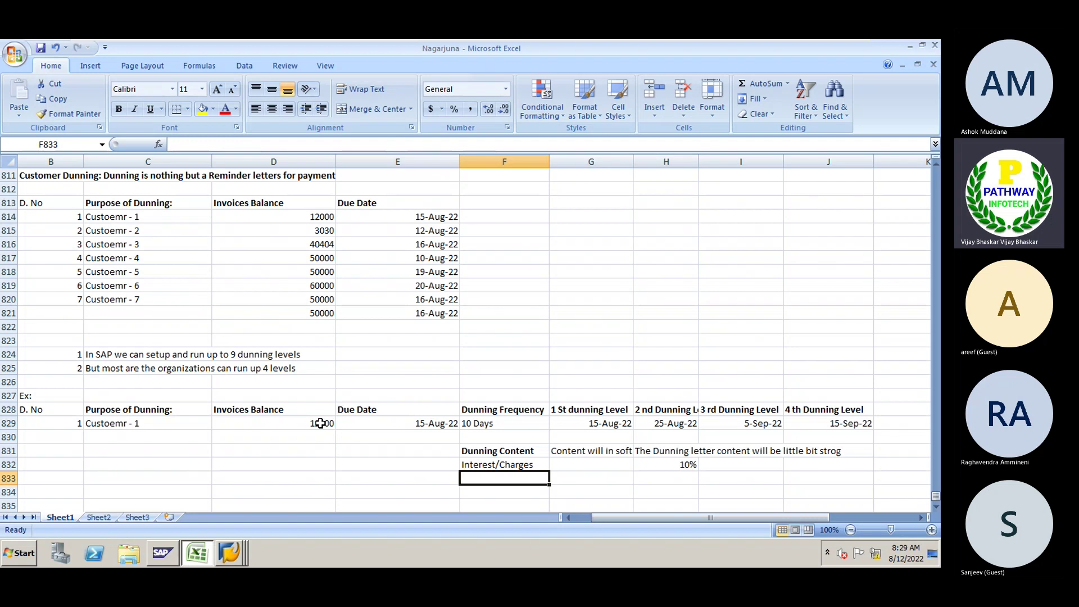
Add the row label "Cahrges" in F833 below the interest row.
text(Cahrges)
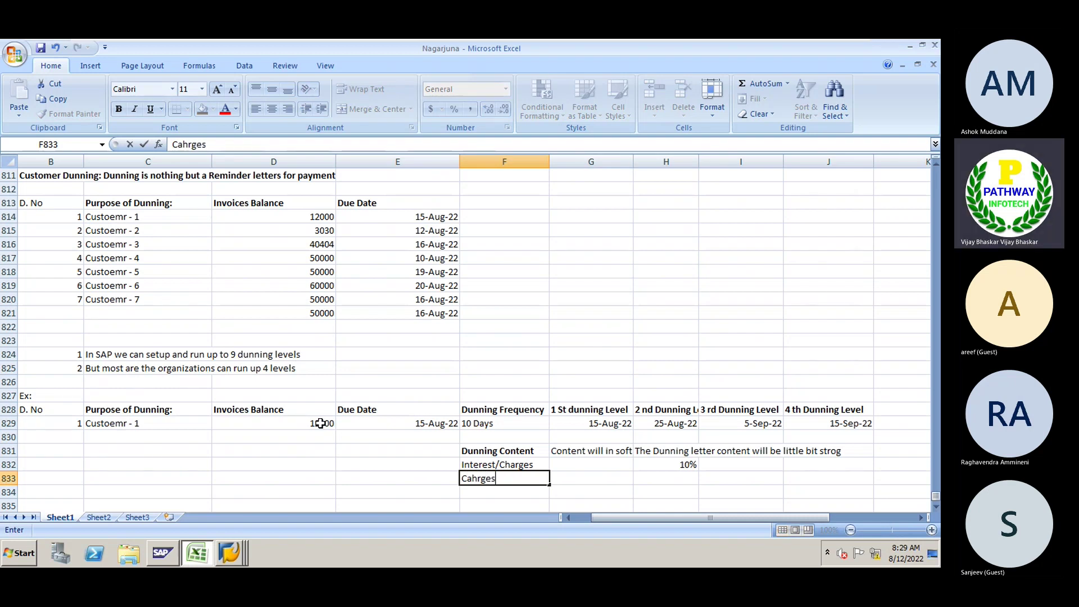
key(BackSpace)
text(s)
key(Tab)
Enter charges of 100, 200 and 500 in H833, I833 and J833 for the second, third and fourth dunning levels.
key(Tab)
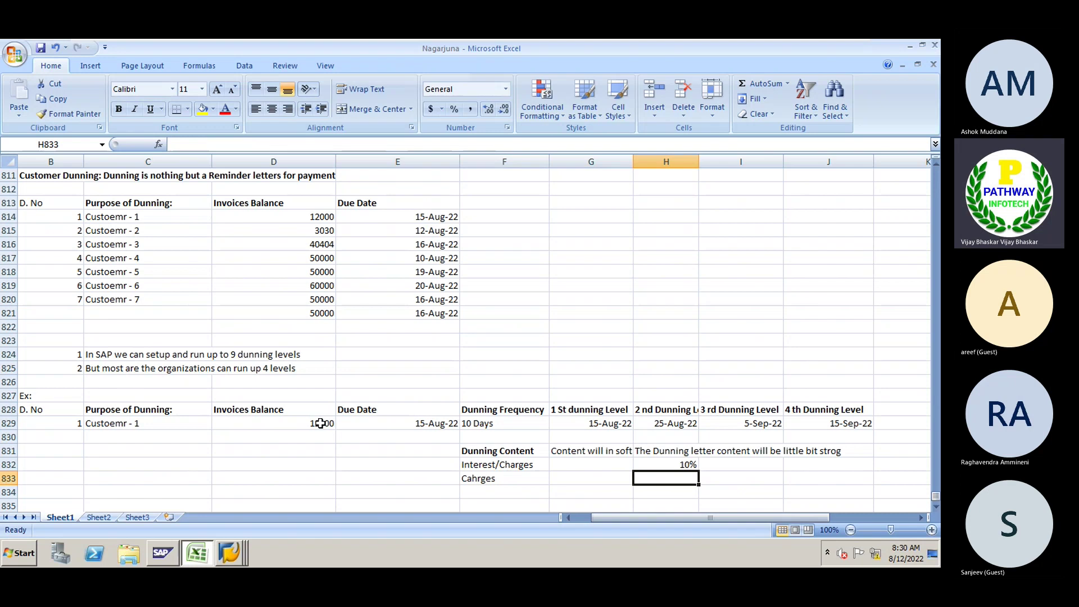
text(100)
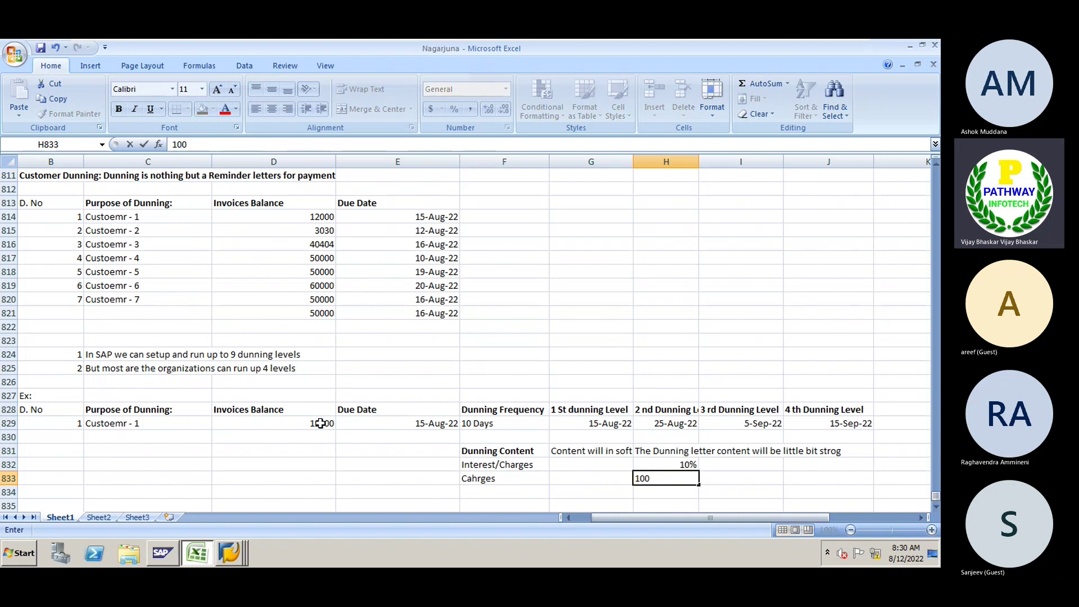
key(Tab)
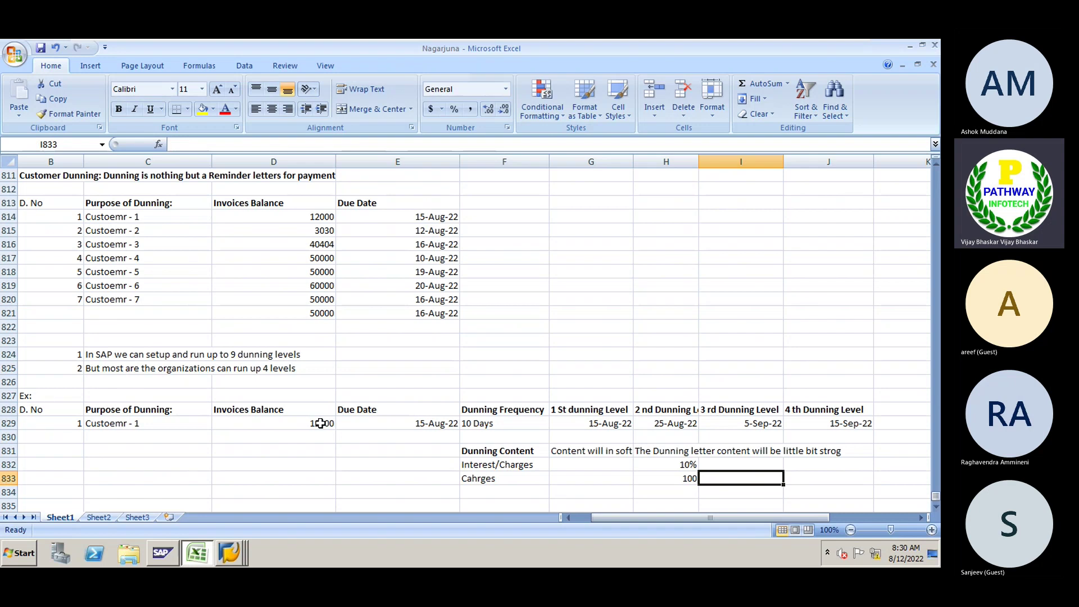
text(200)
key(Tab)
text(200)
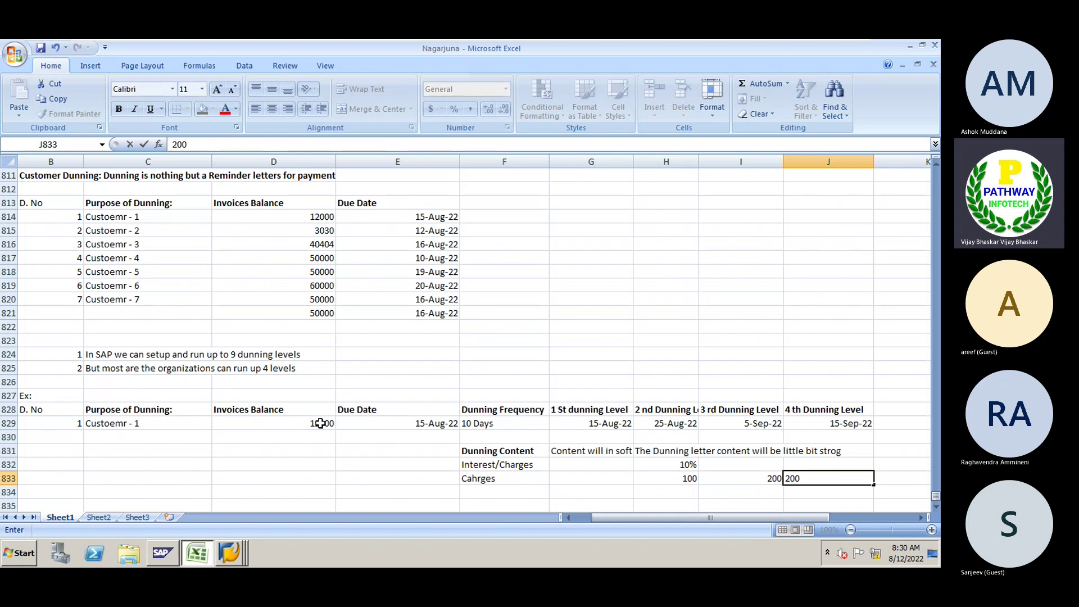
key(BackSpace)
key(BackSpace)
key(BackSpace)
text(500)
key(Return)
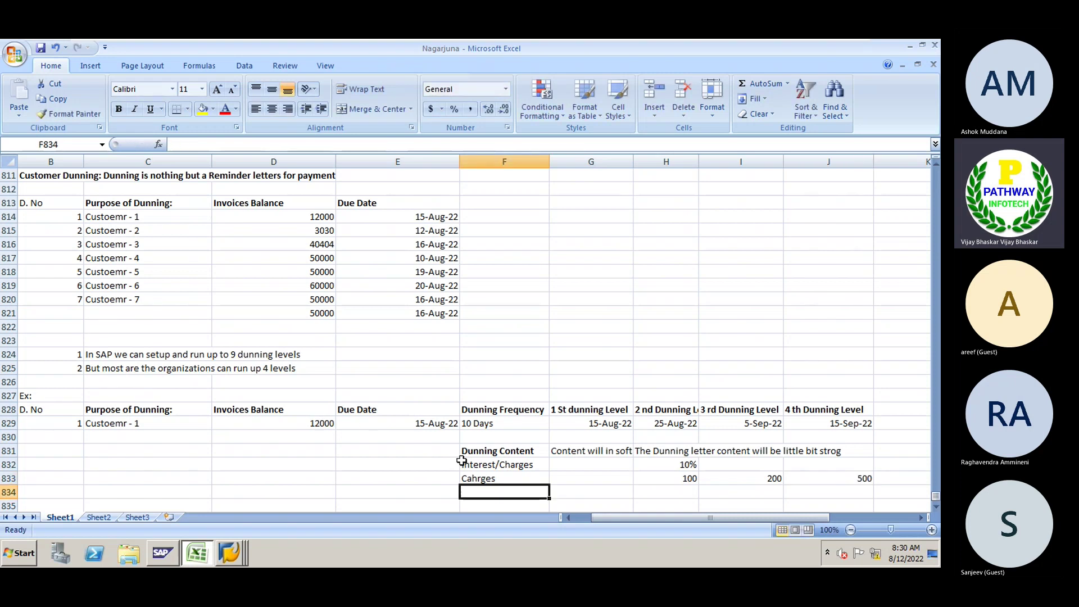
click(495, 463)
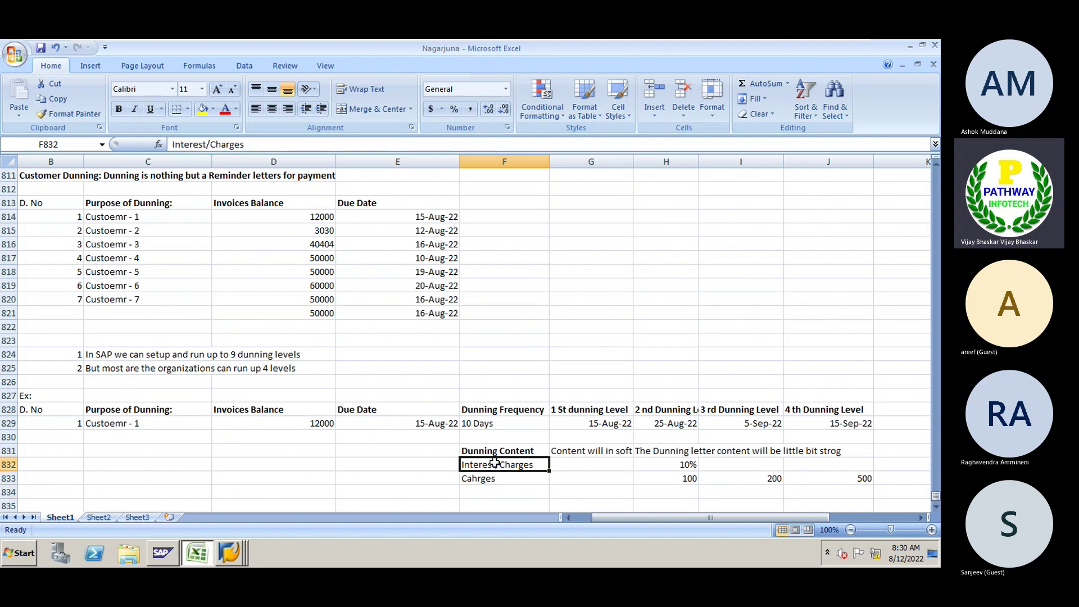
click(662, 465)
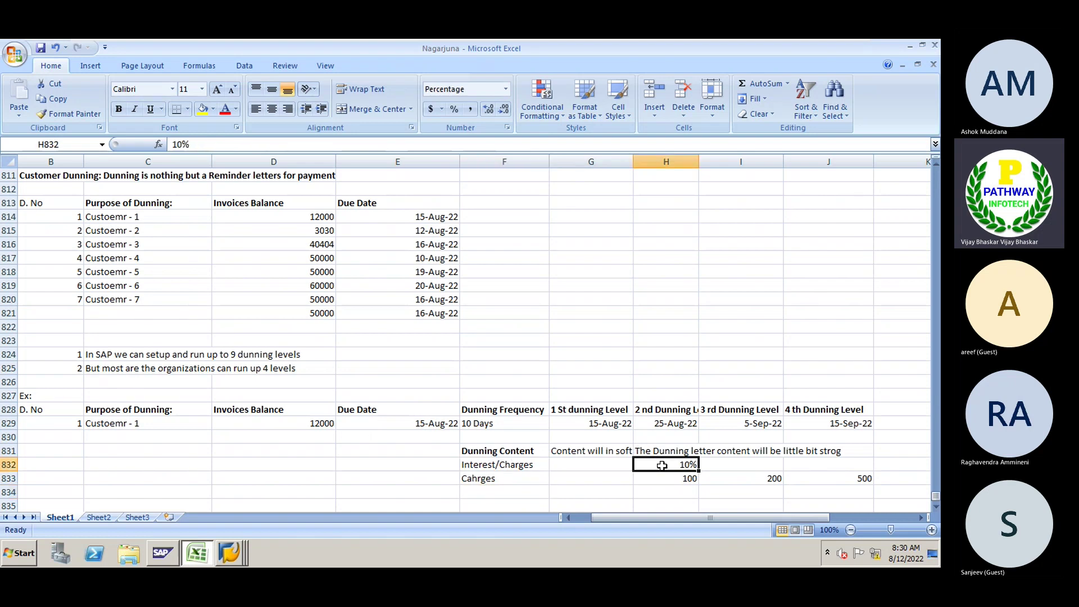
click(661, 479)
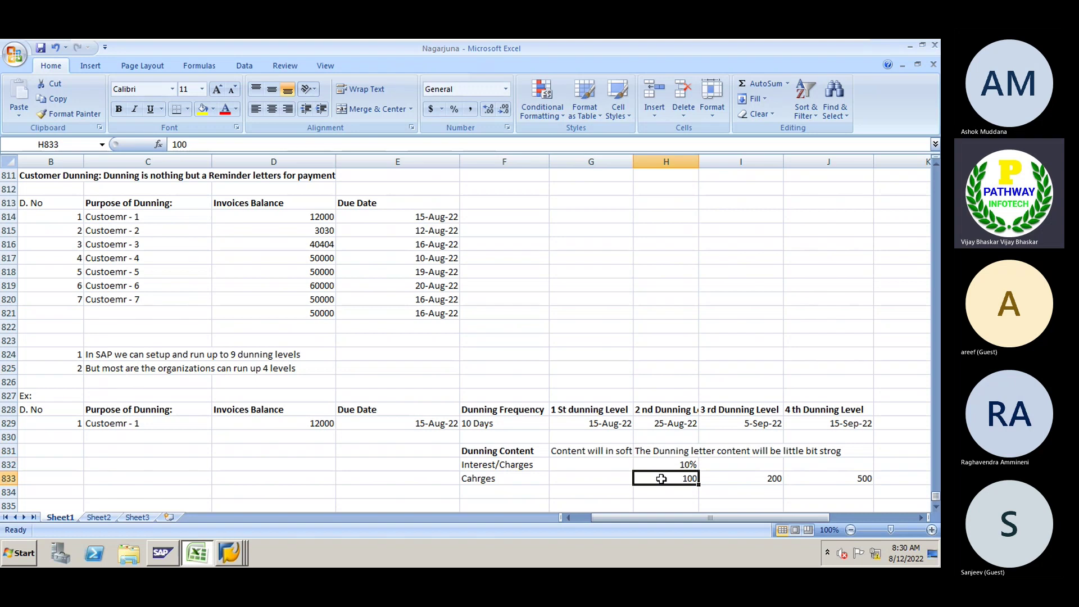
Copy the second level's dunning letter text from H831 into I831 for the third dunning level.
click(724, 451)
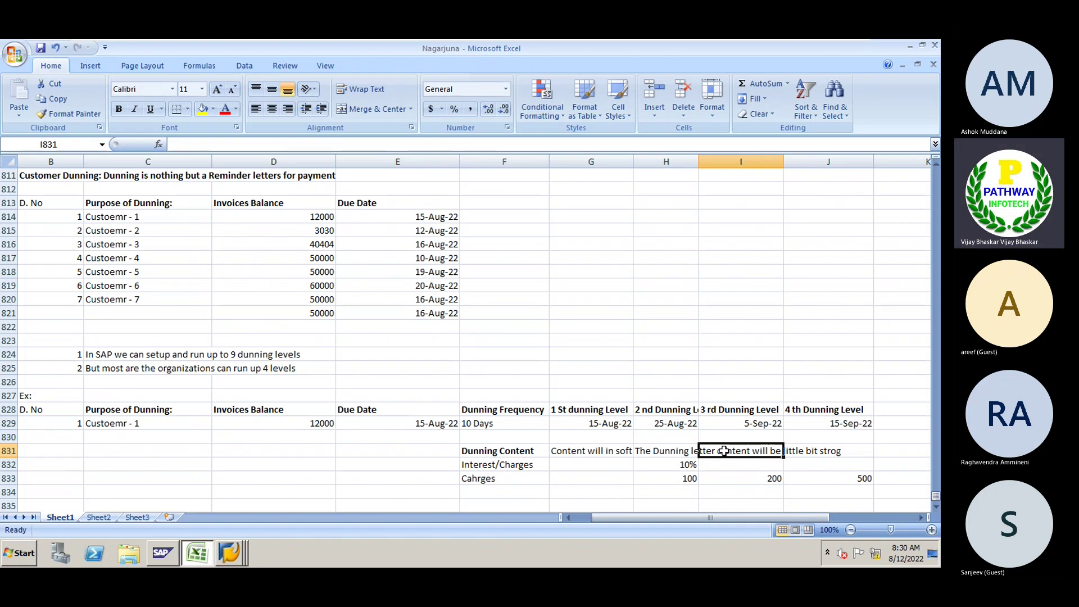
click(648, 451)
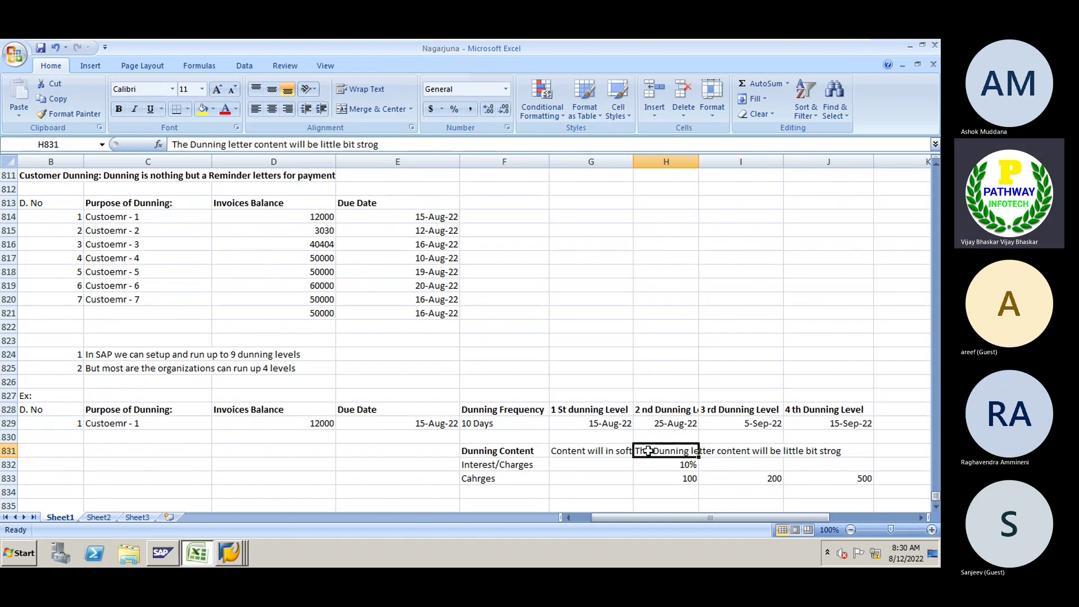
key(ctrl+c)
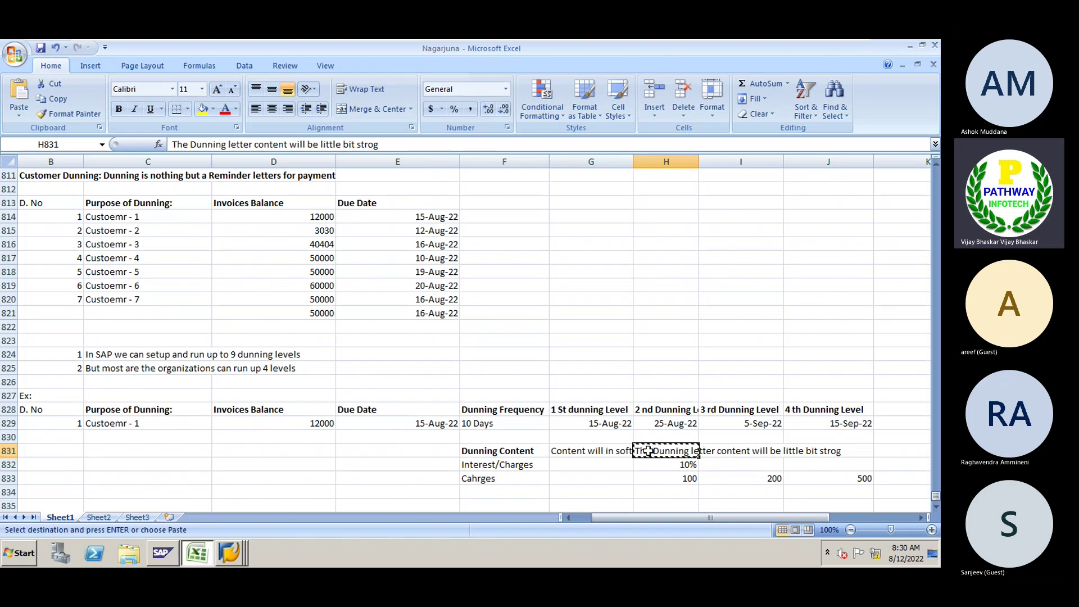
click(722, 452)
key(Return)
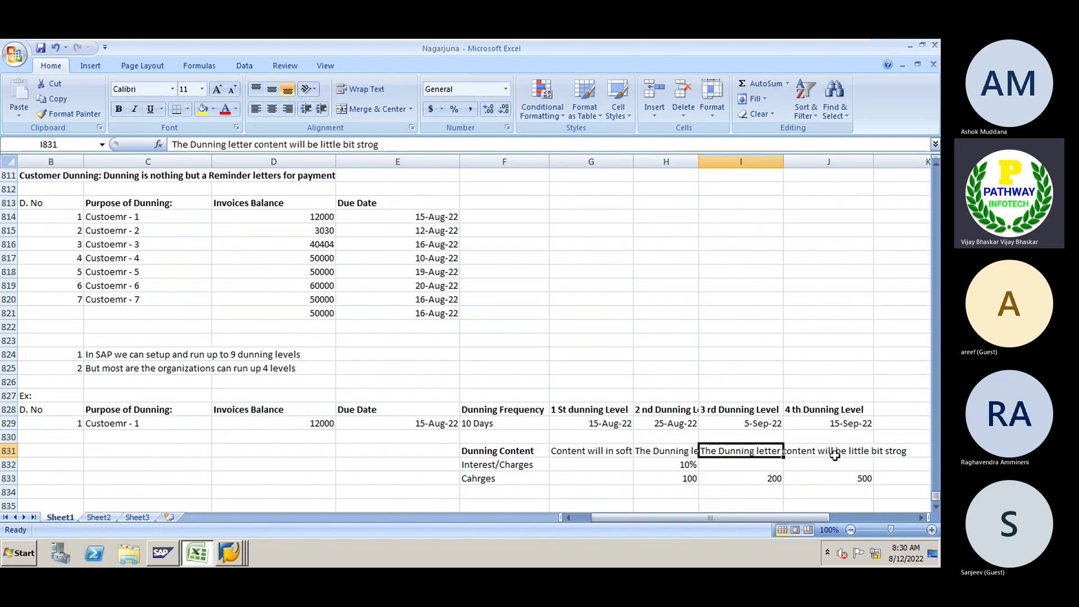
Shorten the third dunning level's letter text in I831 to "The Dunning letter content will be strog" and duplicate it in J831.
click(339, 144)
key(BackSpace)
key(BackSpace)
key(BackSpace)
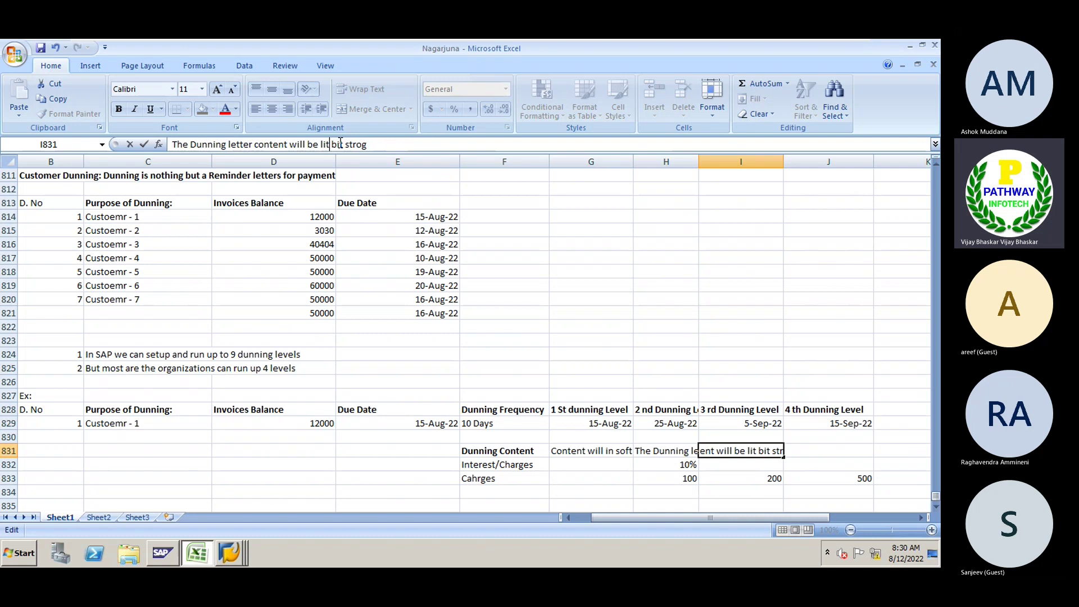
key(BackSpace)
key(BackSpace)
key(BackSpace)
key(BackSpace)
key(BackSpace)
key(BackSpace)
key(BackSpace)
key(BackSpace)
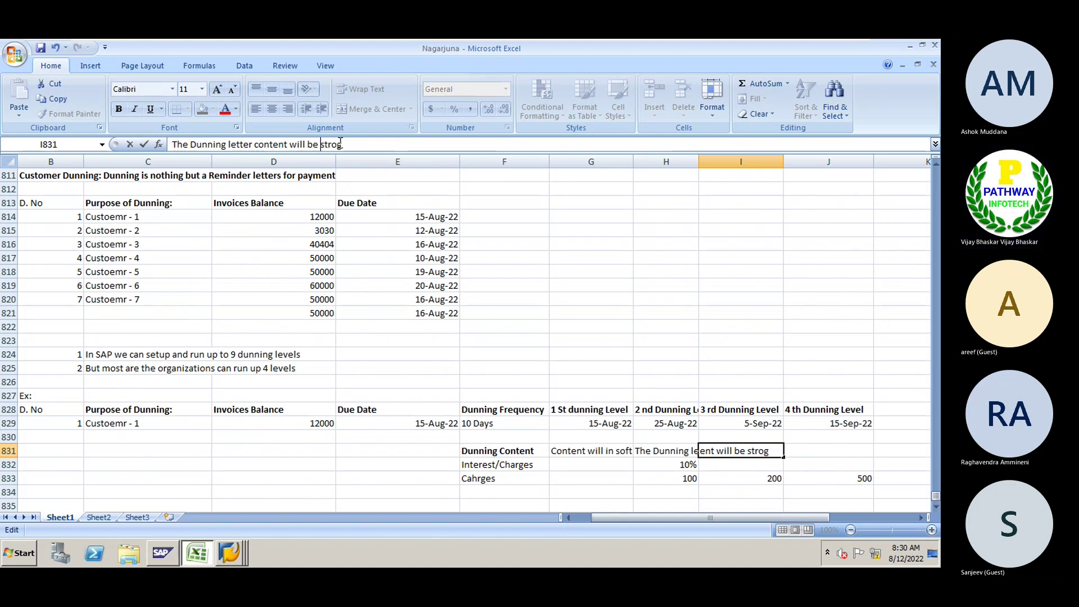
key(Return)
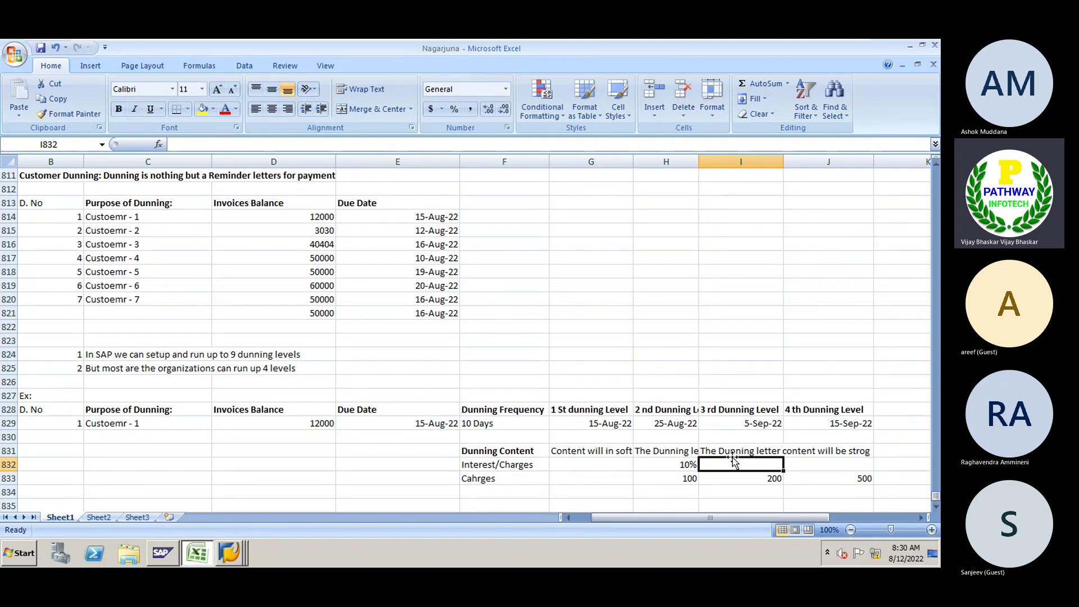
click(792, 447)
key(ctrl+v)
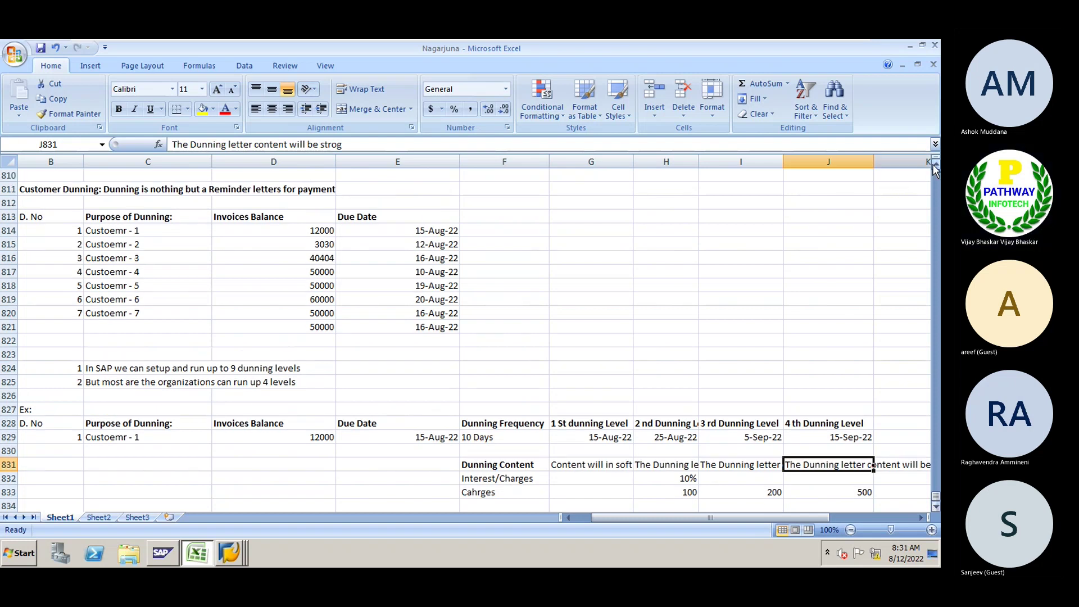
Review the customer dunning notes, from the heading through the worked example's due date, fourth level date and letter content.
scroll(933, 164, up, 1)
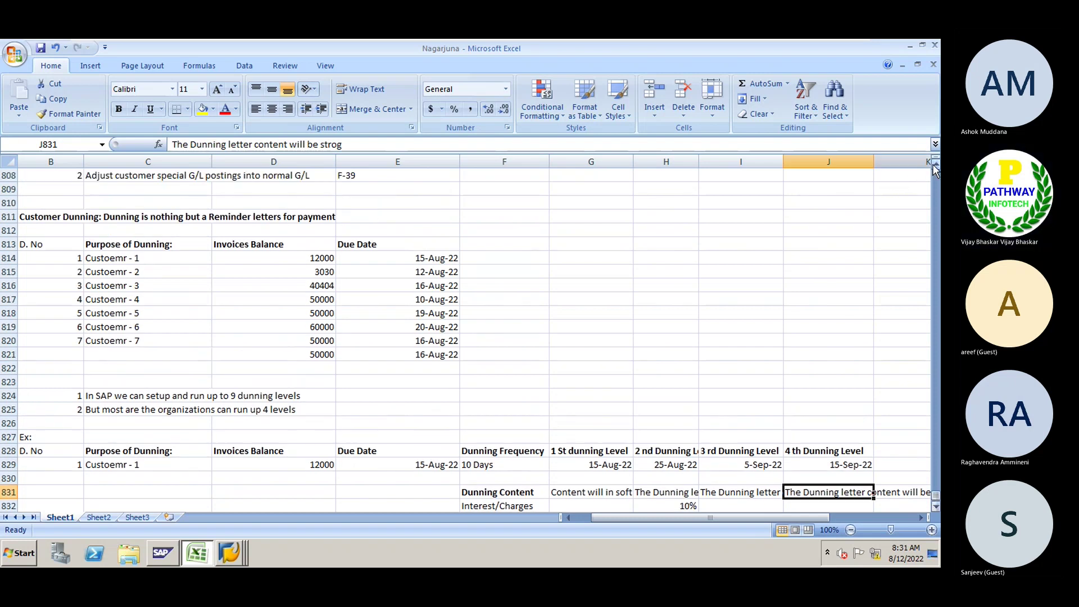
click(120, 214)
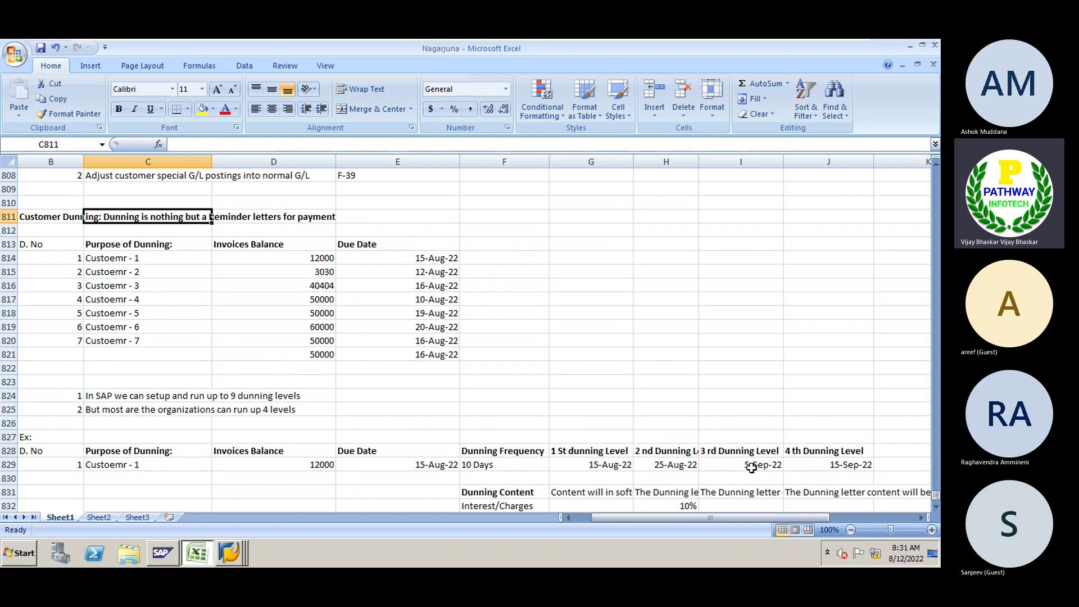
scroll(929, 507, down, 5)
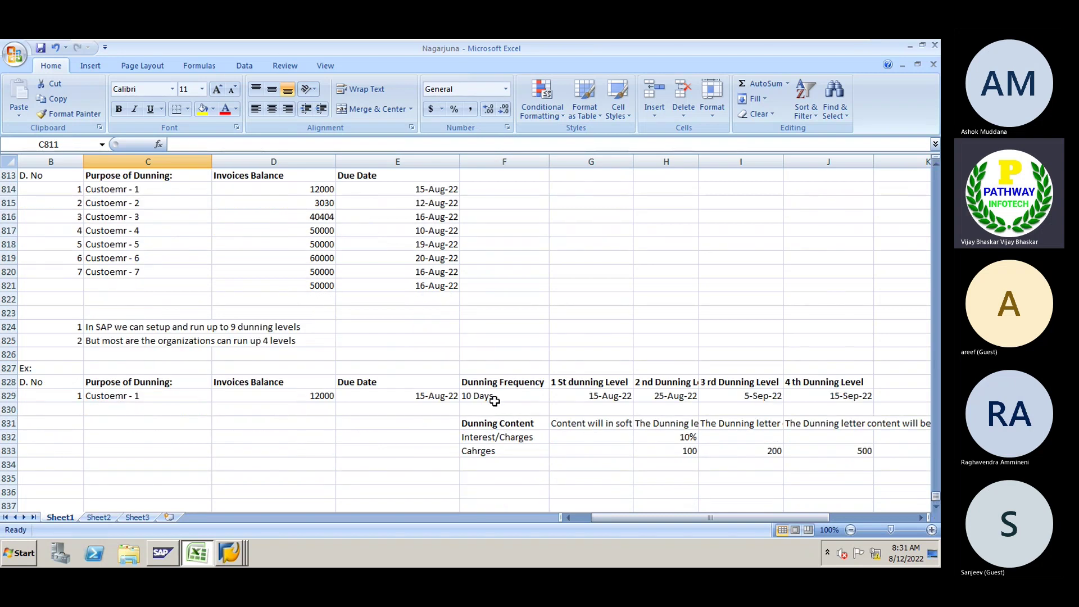
click(427, 396)
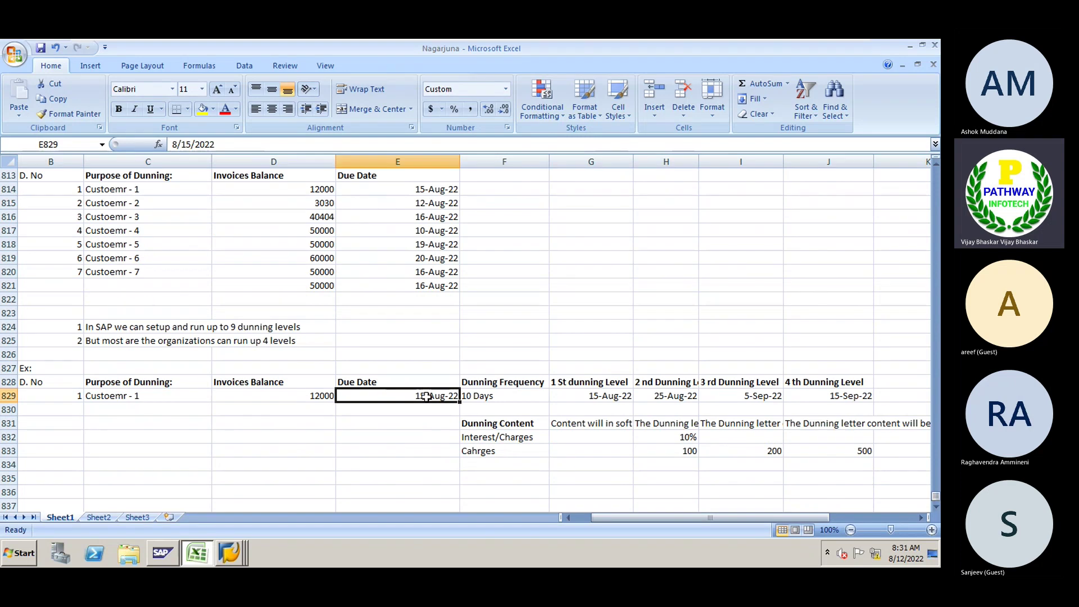
click(855, 400)
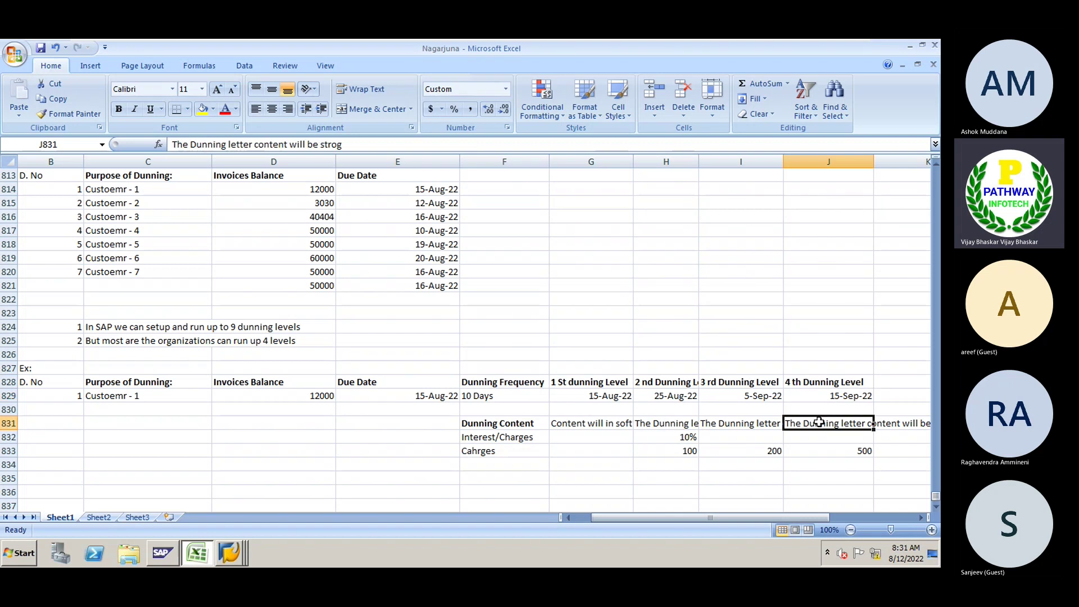
click(819, 422)
click(937, 508)
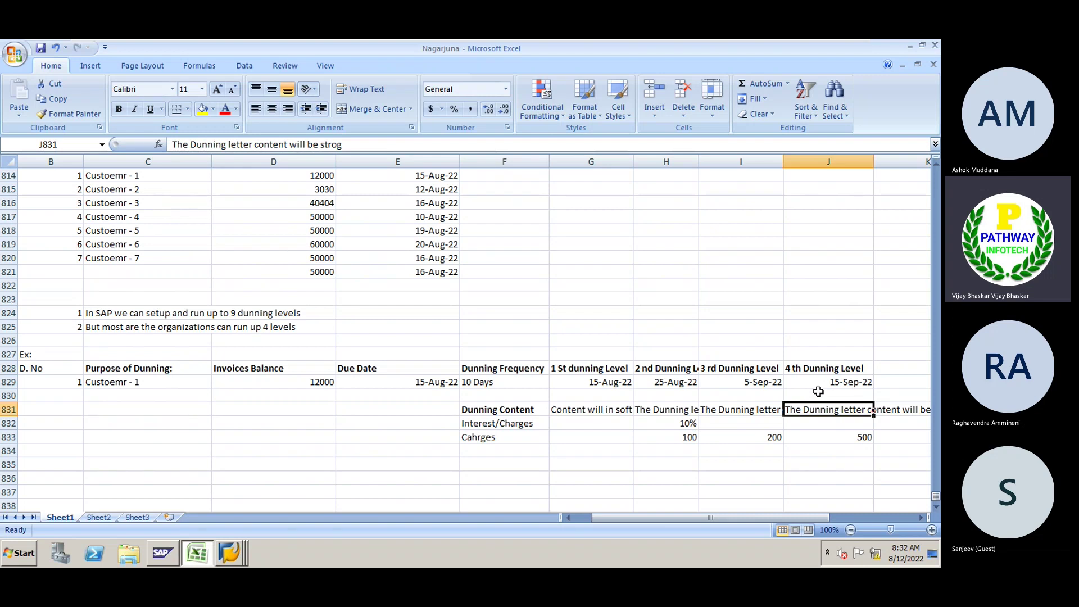
click(570, 518)
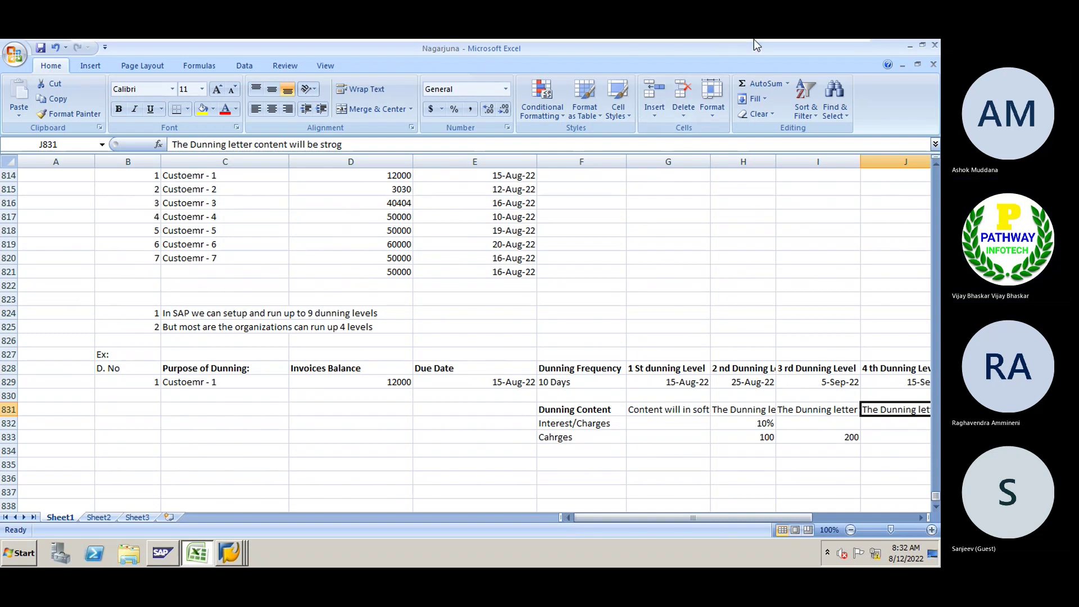
Switch to the Teams meeting, admit the guest waiting in the lobby, and return to the Excel workbook.
click(815, 52)
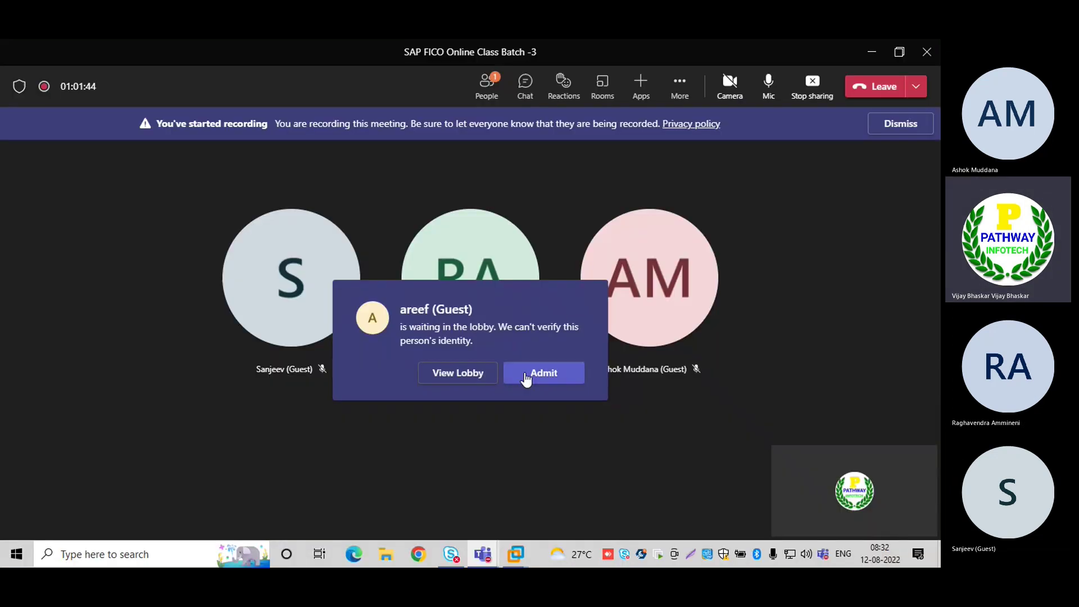
click(525, 379)
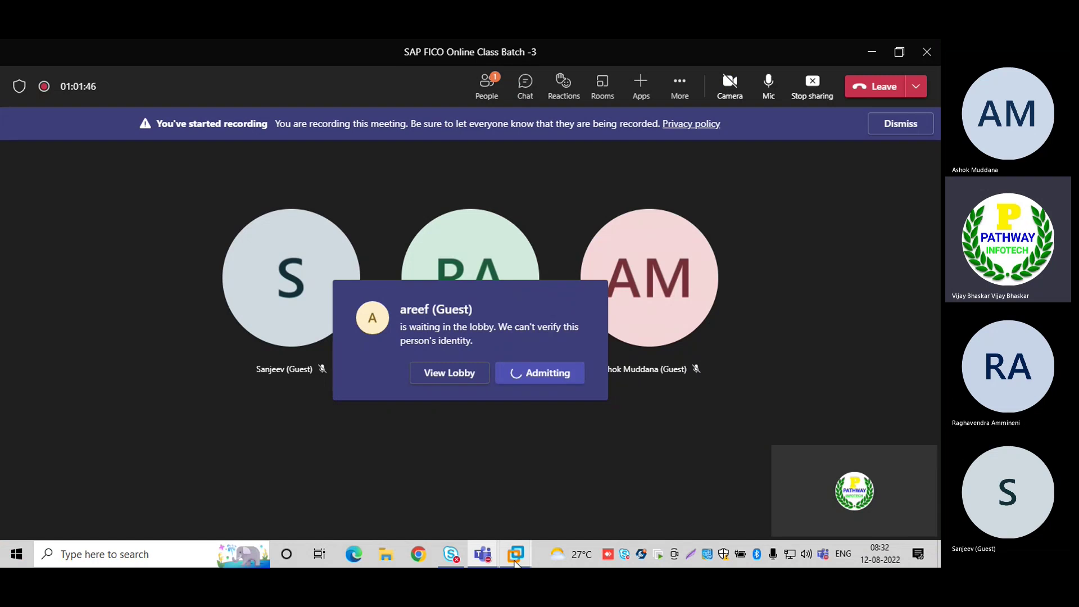
mouse_move(516, 554)
click(559, 458)
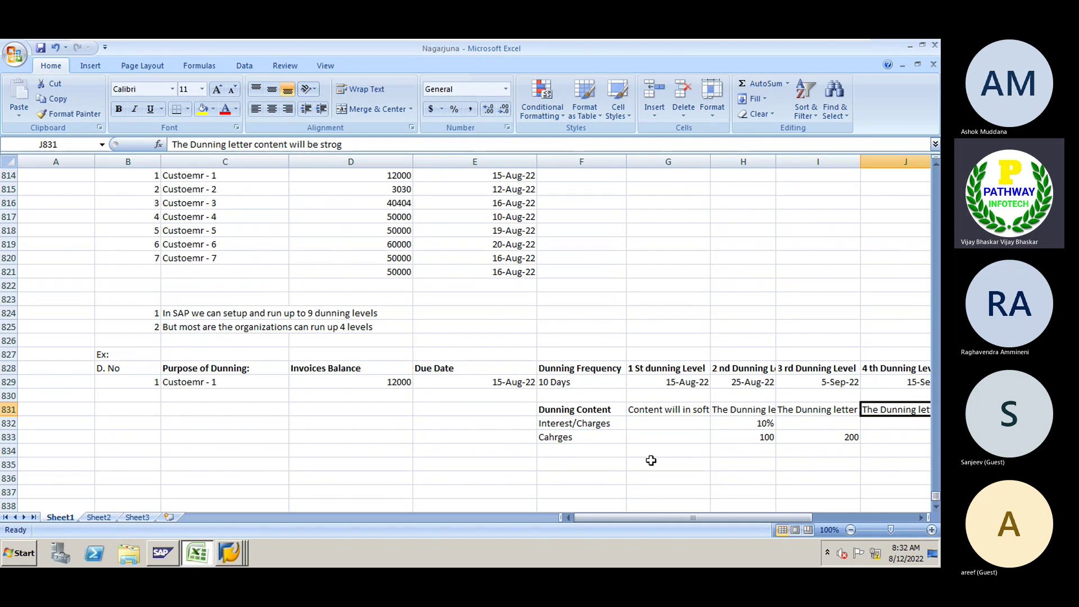
click(920, 516)
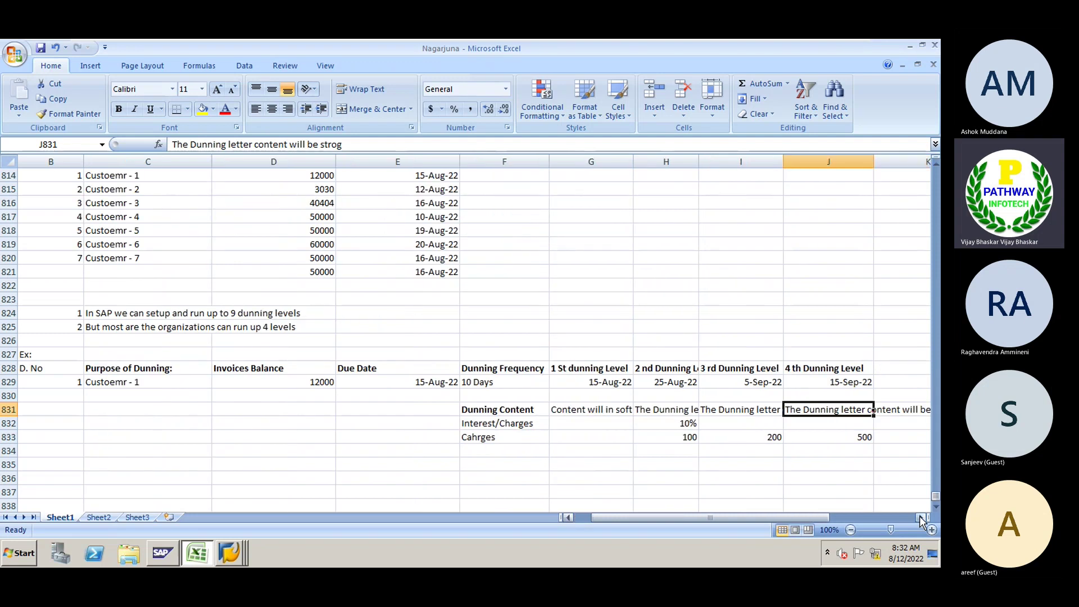
click(920, 516)
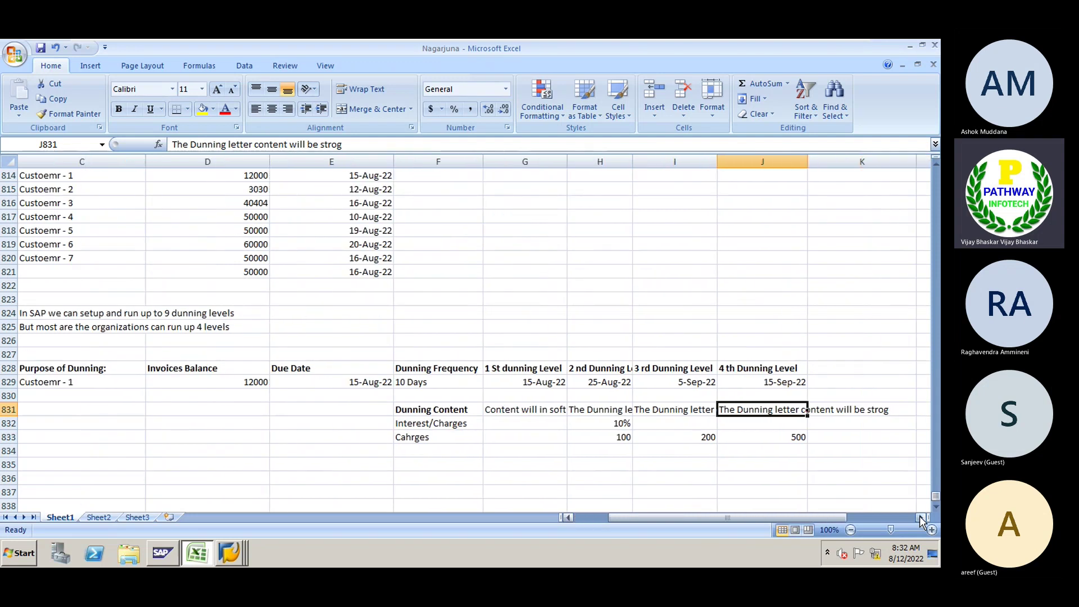
click(920, 516)
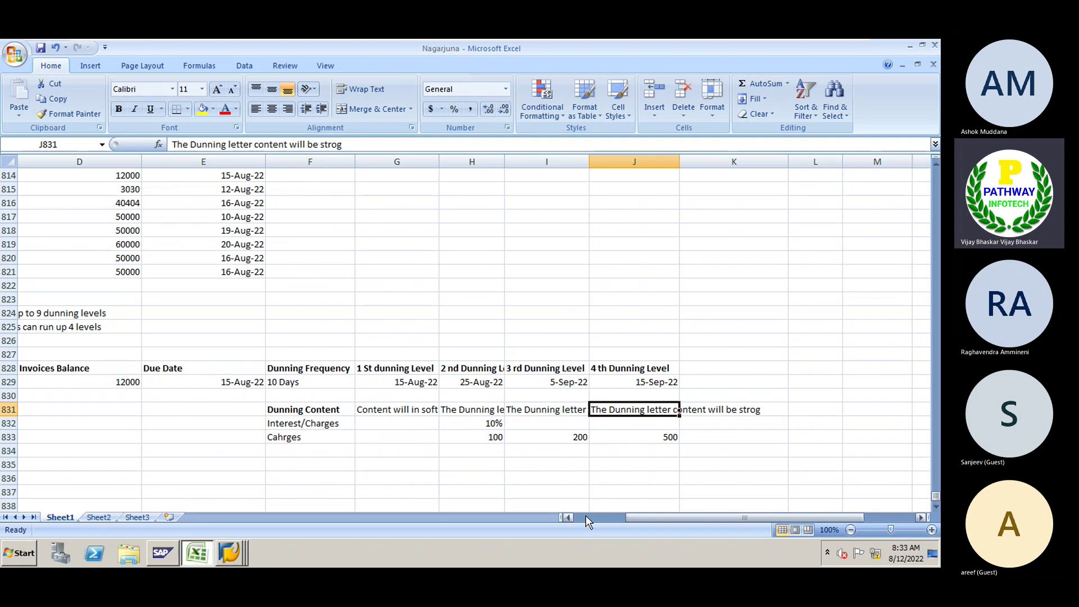
click(586, 518)
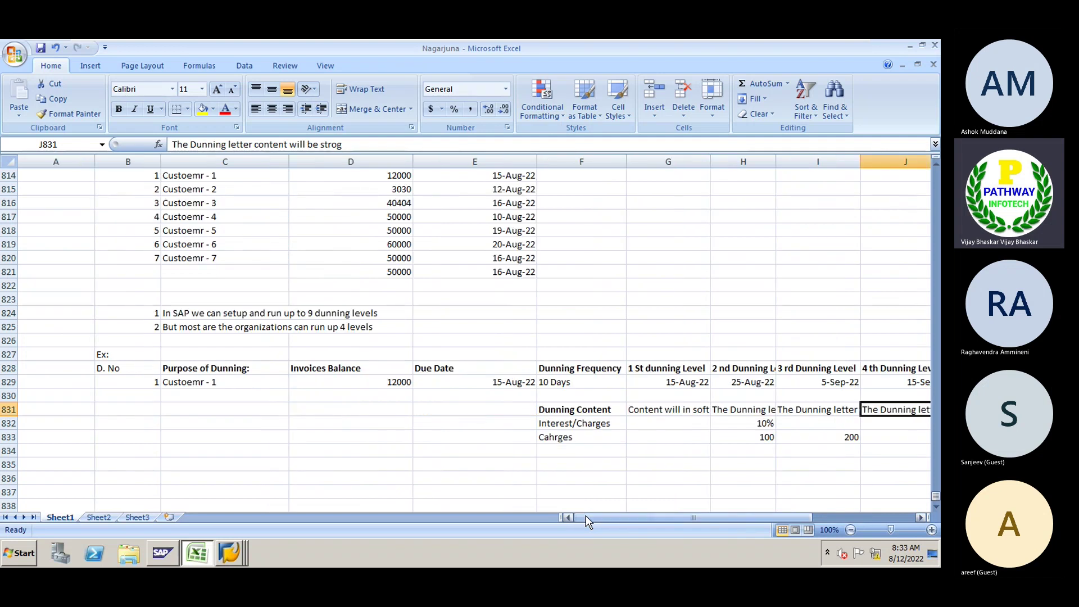
Switch to the SAP session with the G/L account posting screen and begin a transaction command with /n.
click(242, 552)
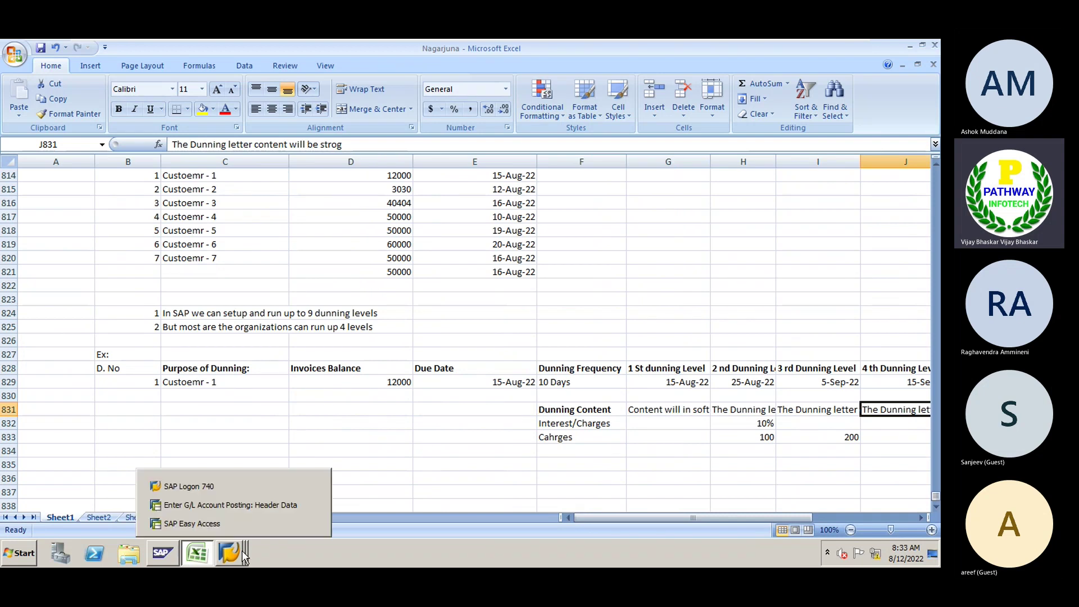
click(236, 505)
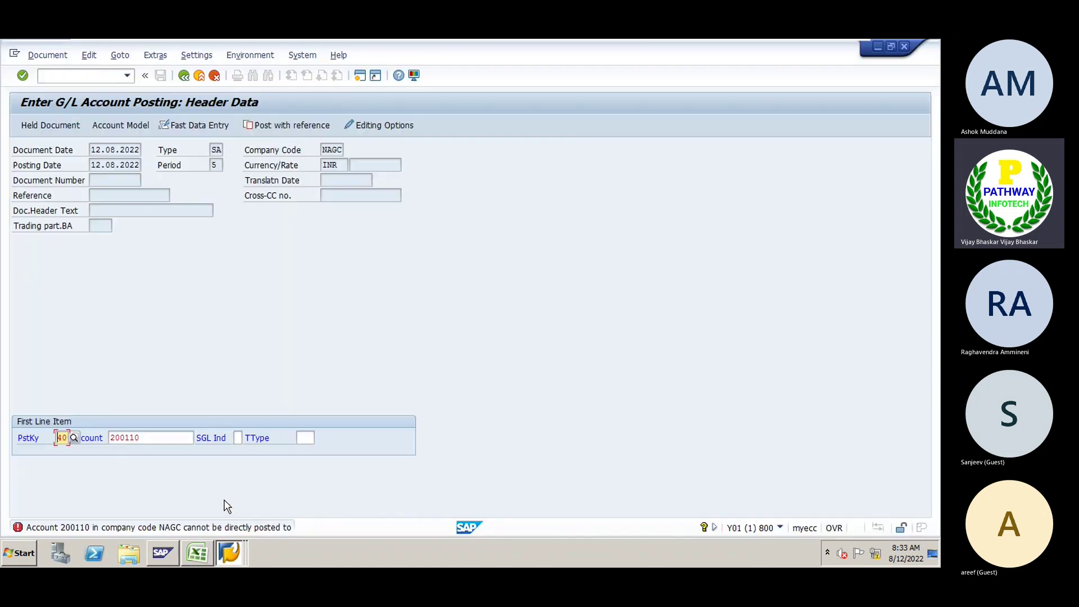
click(84, 75)
text(/n)
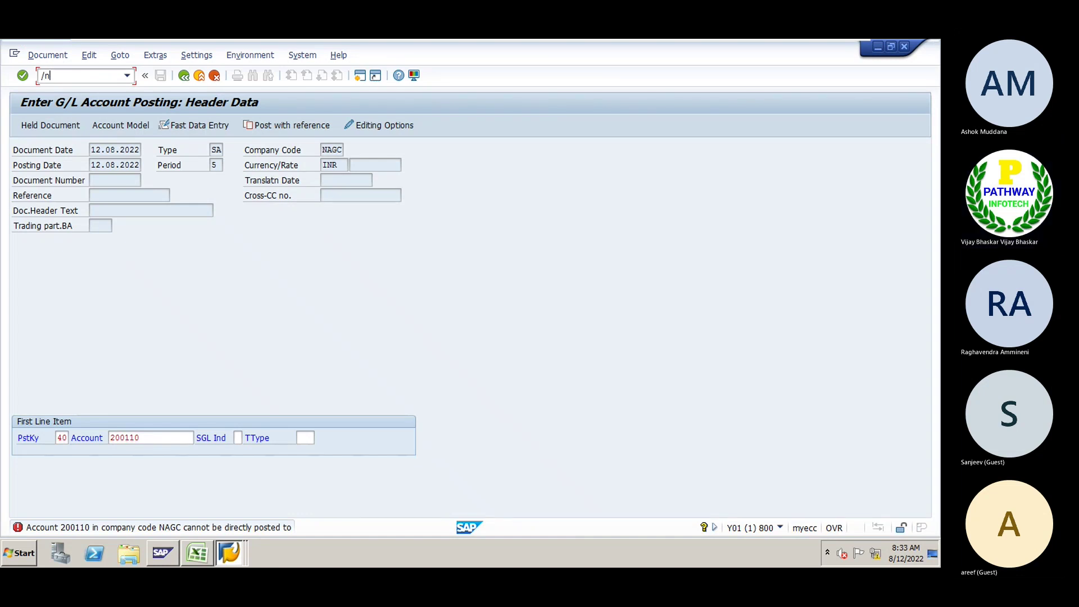
Mute and unmute the microphone in the Teams meeting and return to the SAP session.
mouse_move(609, 39)
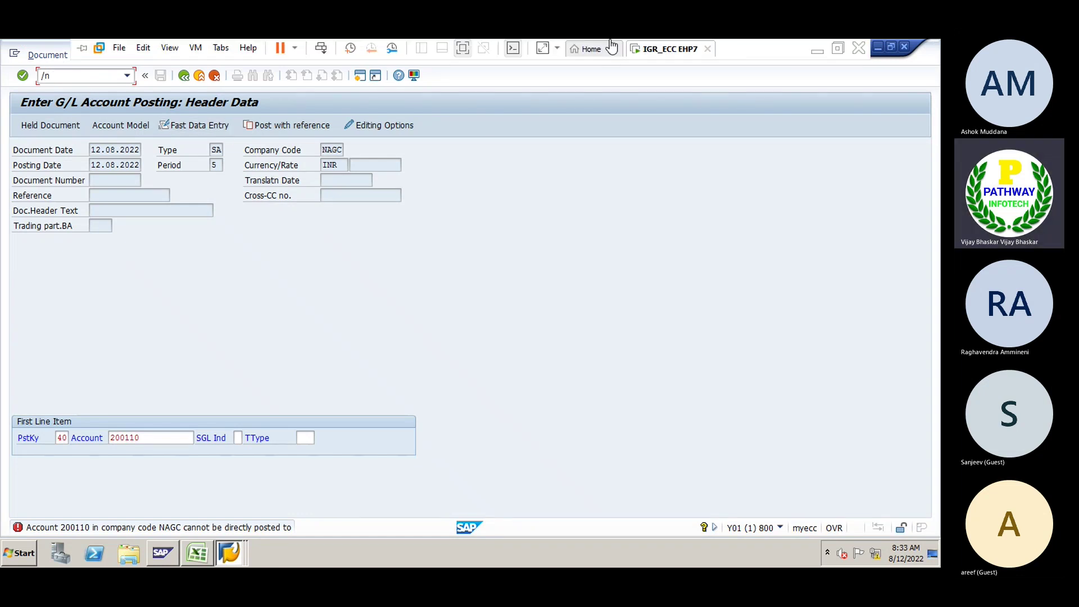
click(818, 50)
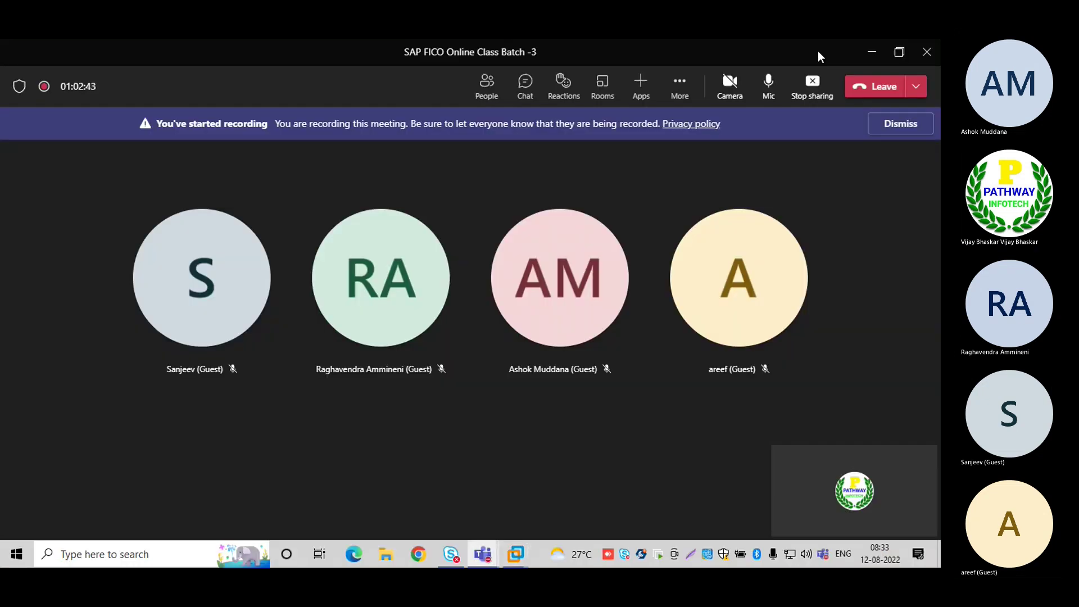
click(778, 86)
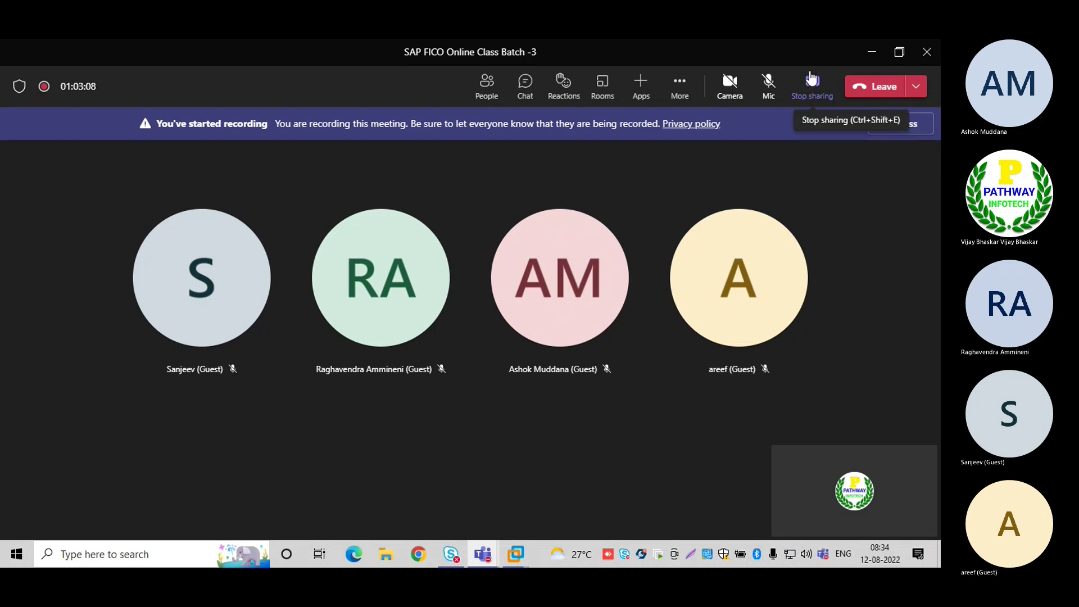
click(769, 86)
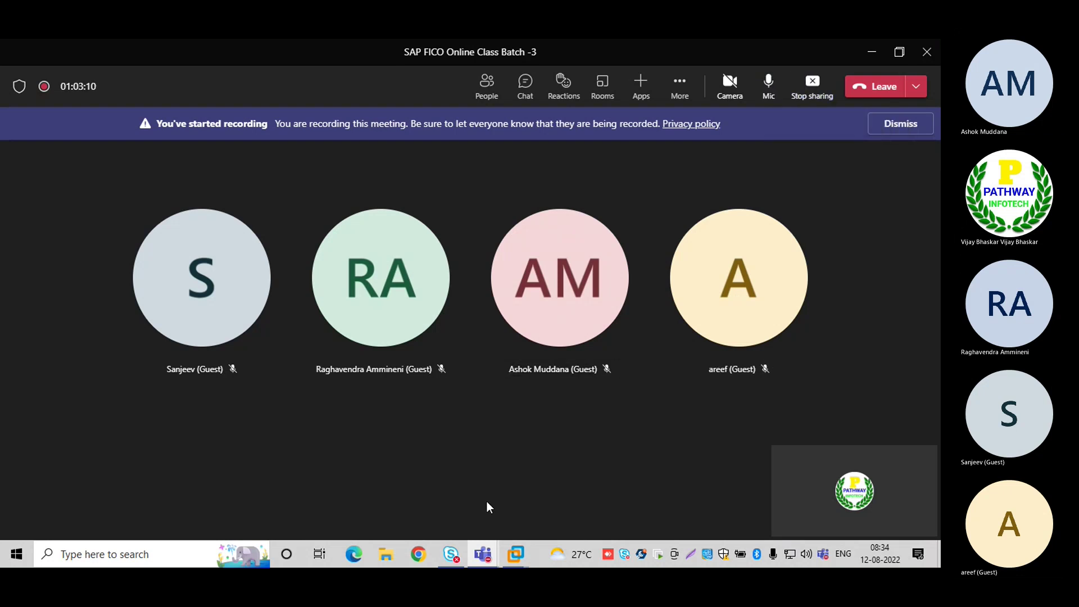
mouse_move(526, 557)
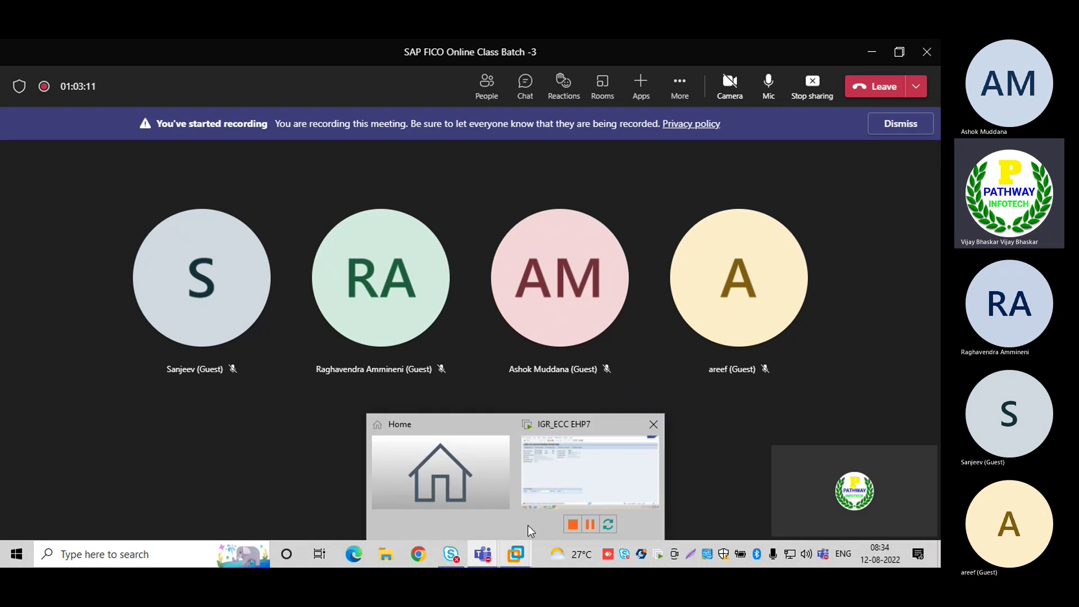
click(532, 497)
Run transaction /nspro and open the SAP Reference IMG.
click(76, 77)
text(/n)
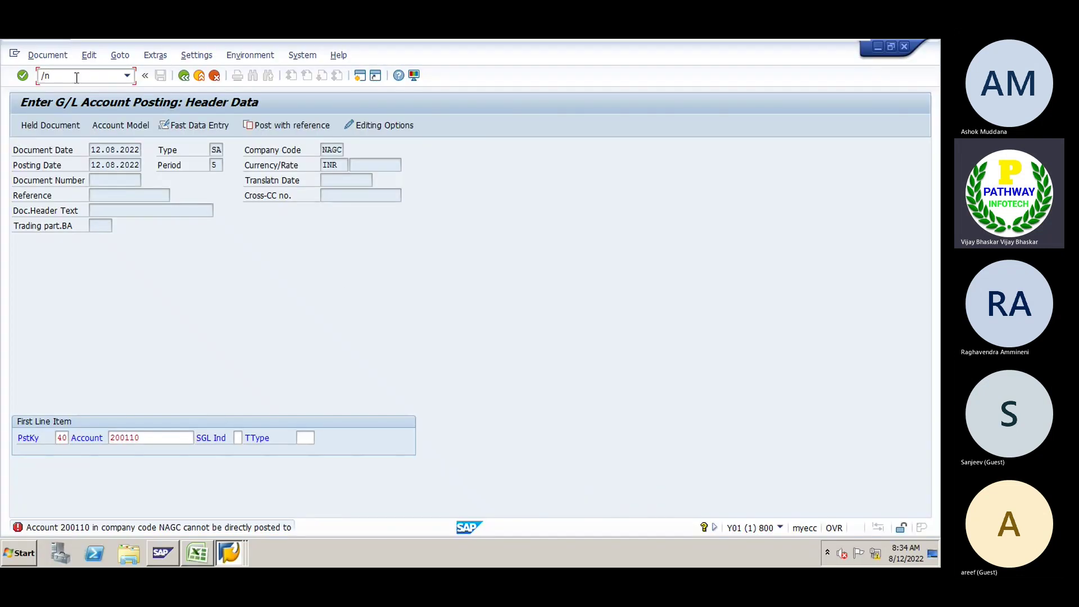
text(spr)
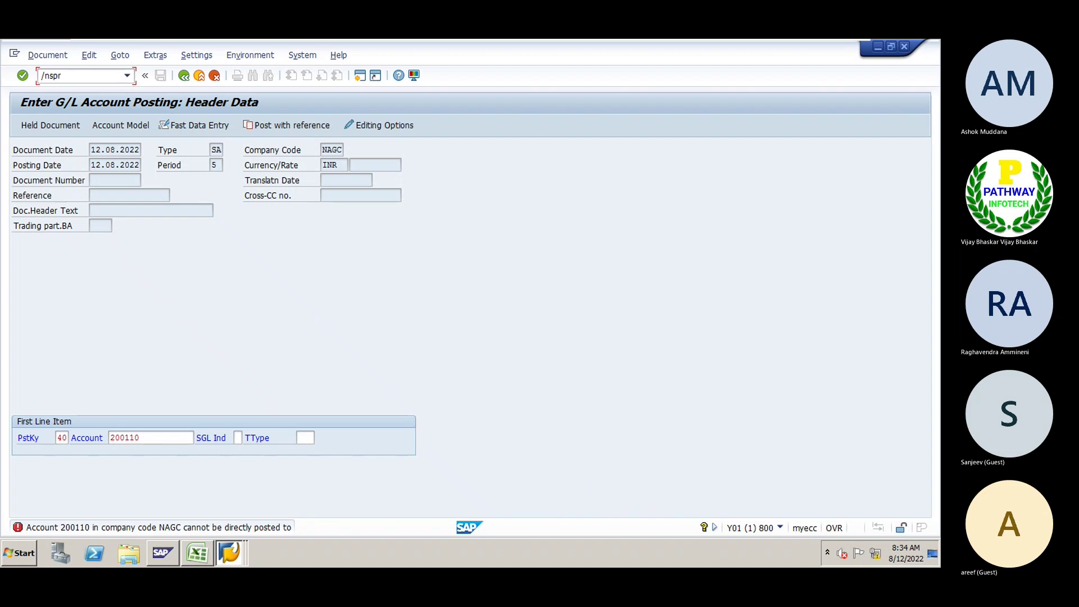
text(o)
key(Return)
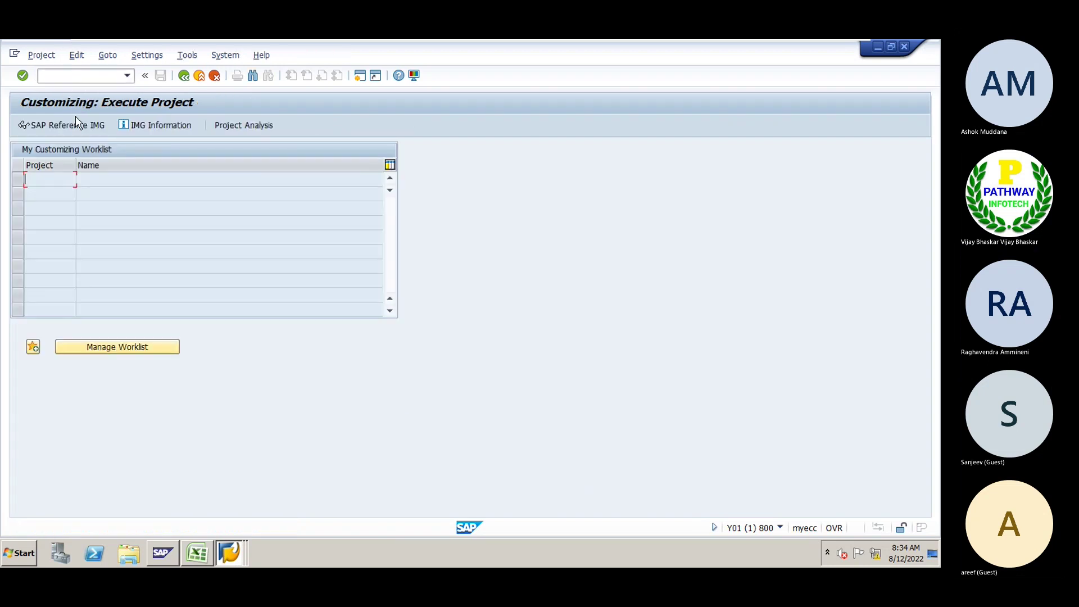
click(68, 125)
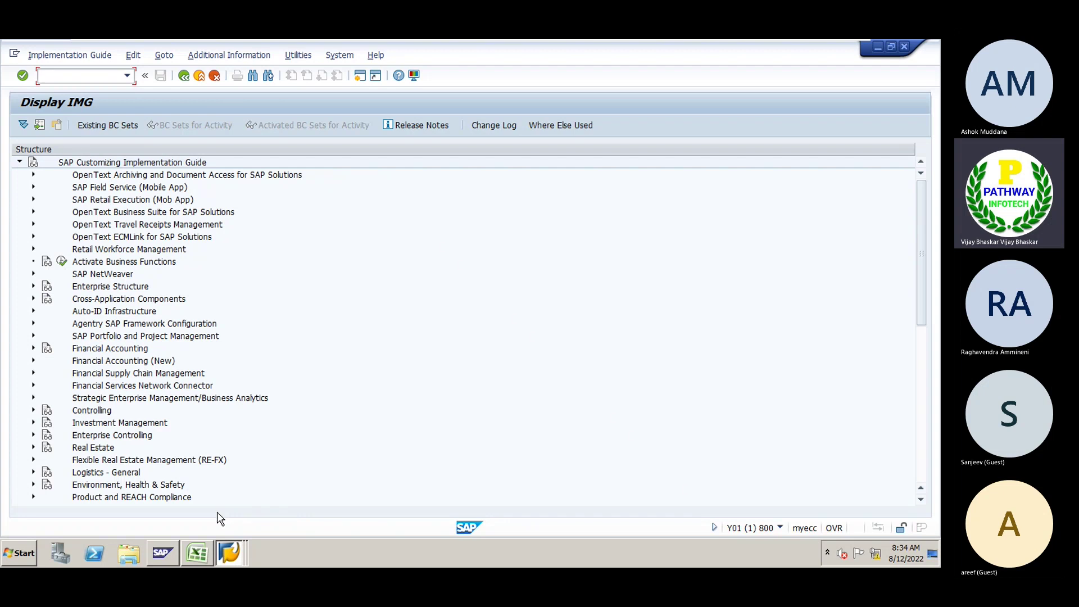
Switch to the Excel workbook and enter the note "In customer master we are assigning the dunning procedure," in cell B836.
click(197, 554)
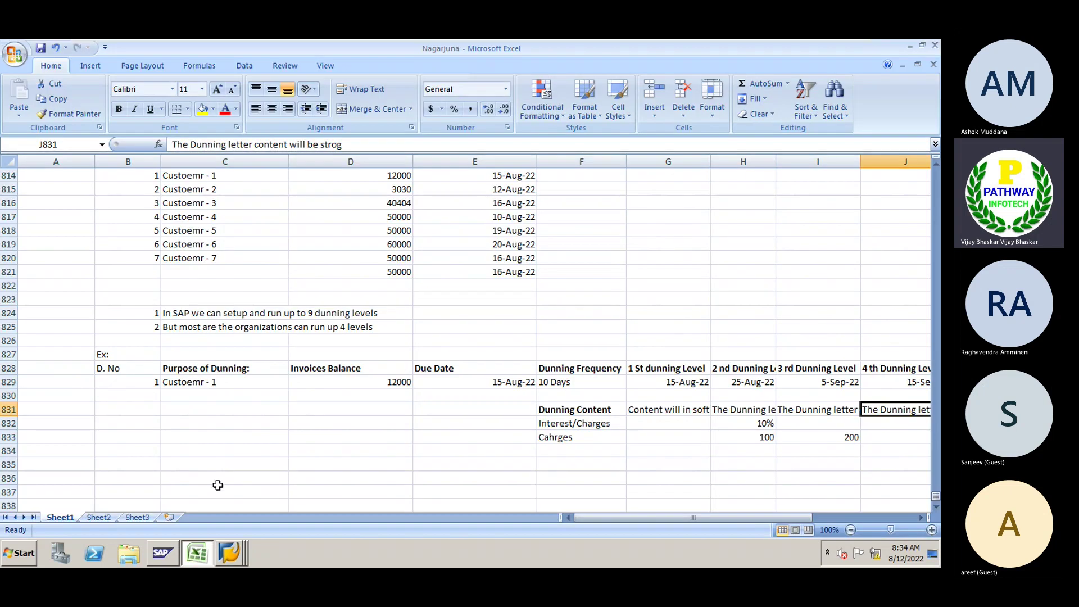
click(133, 477)
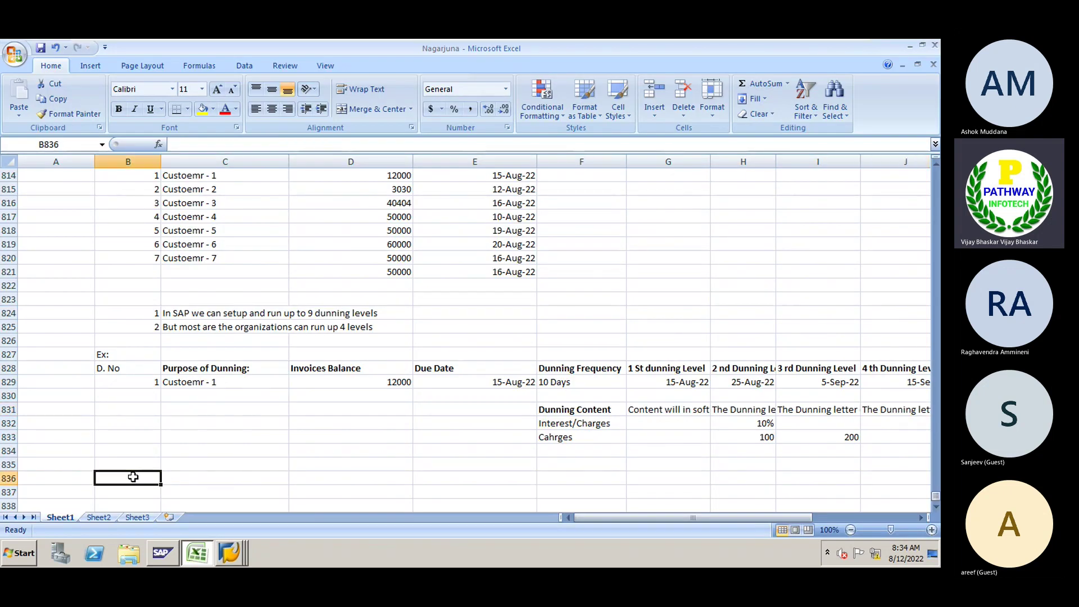
text(In customer mas)
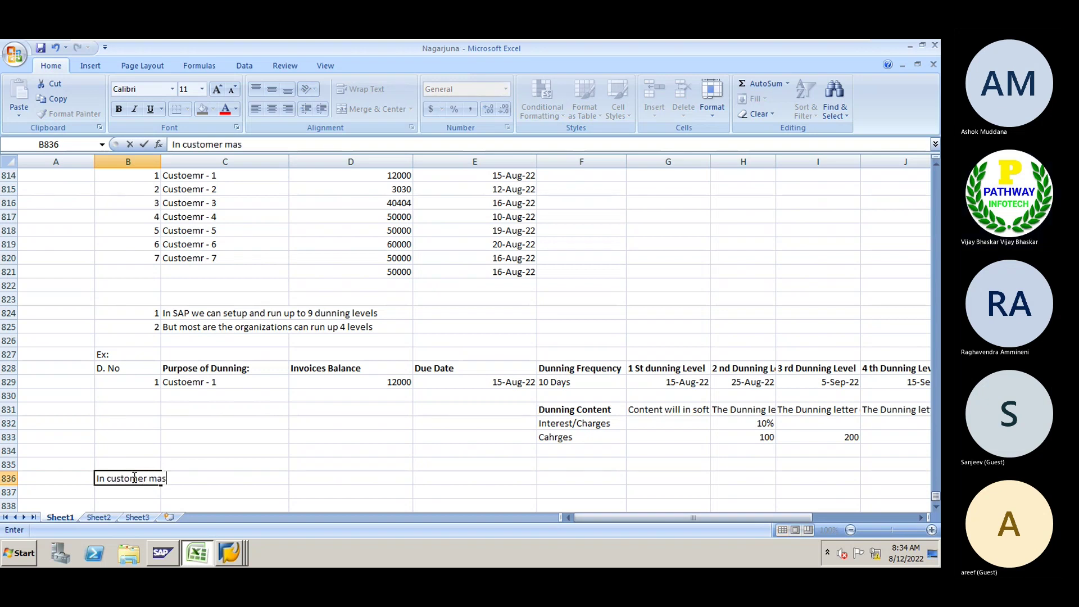
text(ter we are ass)
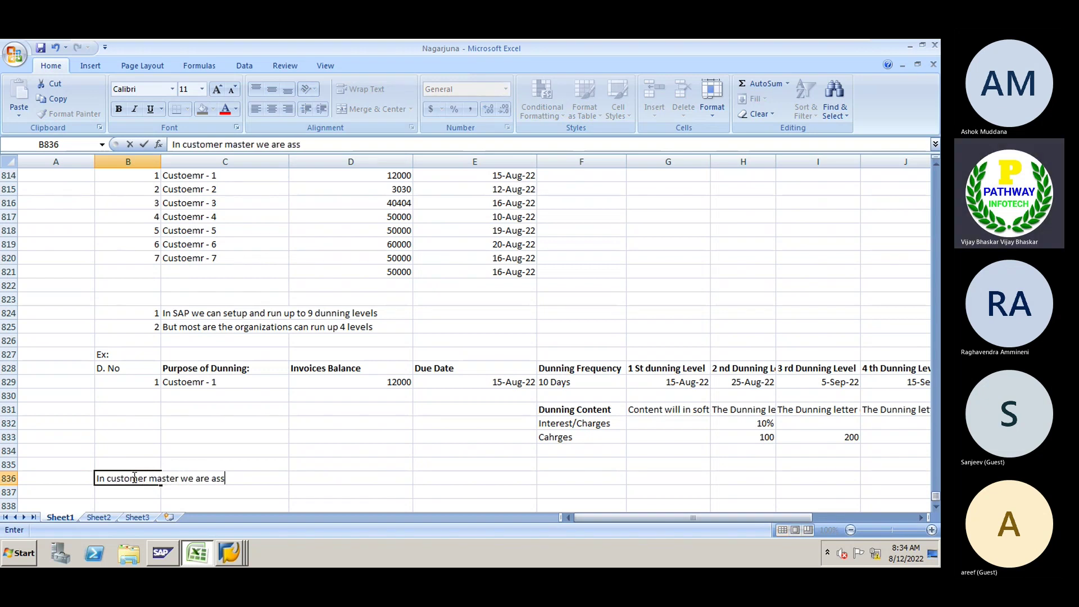
text(igning ghe)
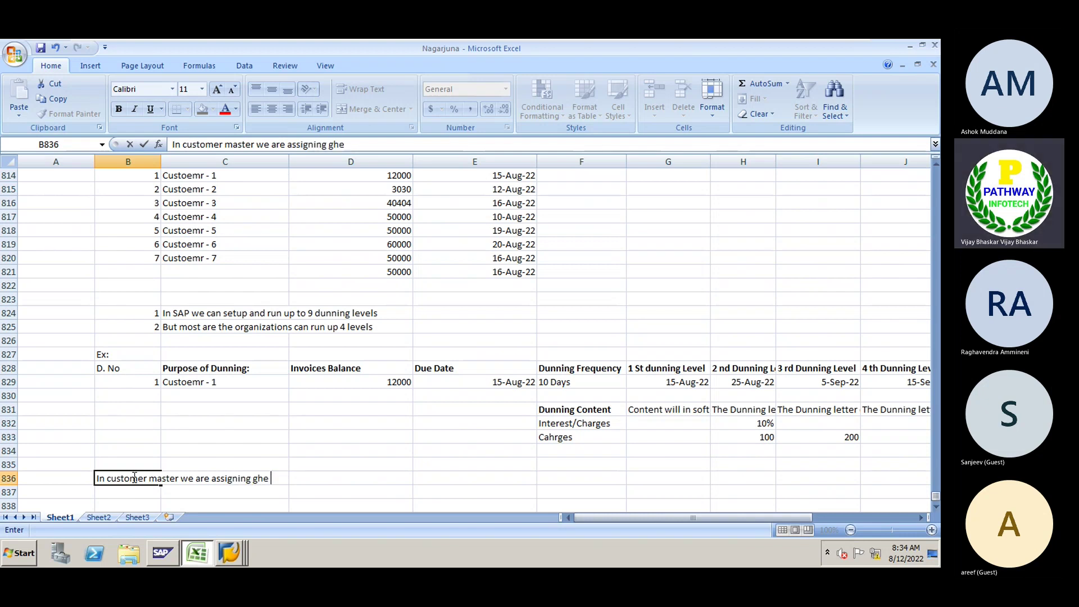
key(BackSpace)
key(BackSpace)
key(BackSpace)
key(BackSpace)
text(the dunning )
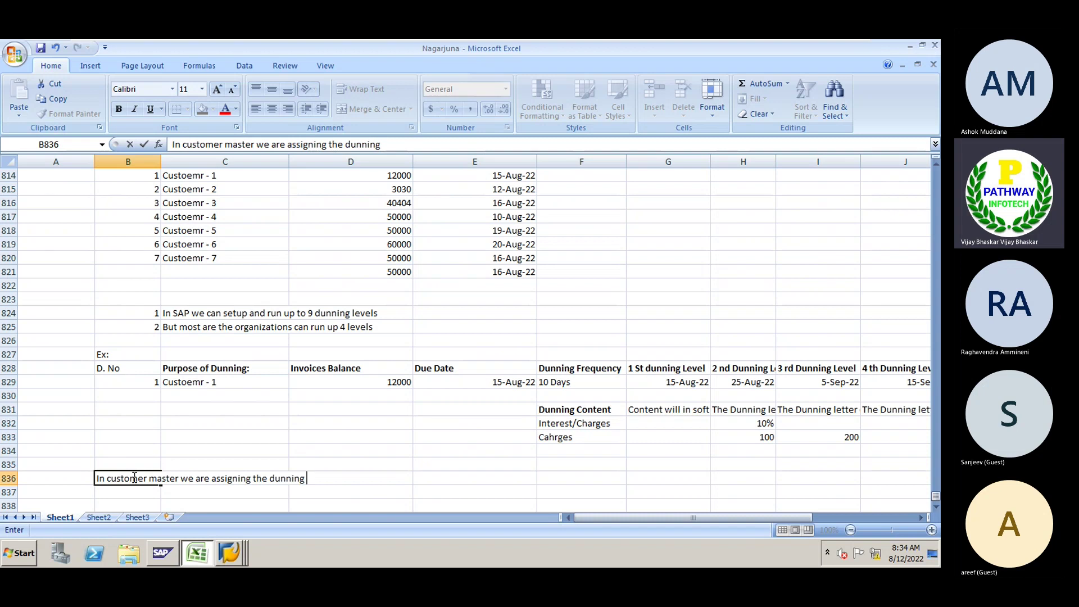
text(procedure,)
key(Return)
Continue the note in cell B837 with "the customer master already created under company code".
text(the )
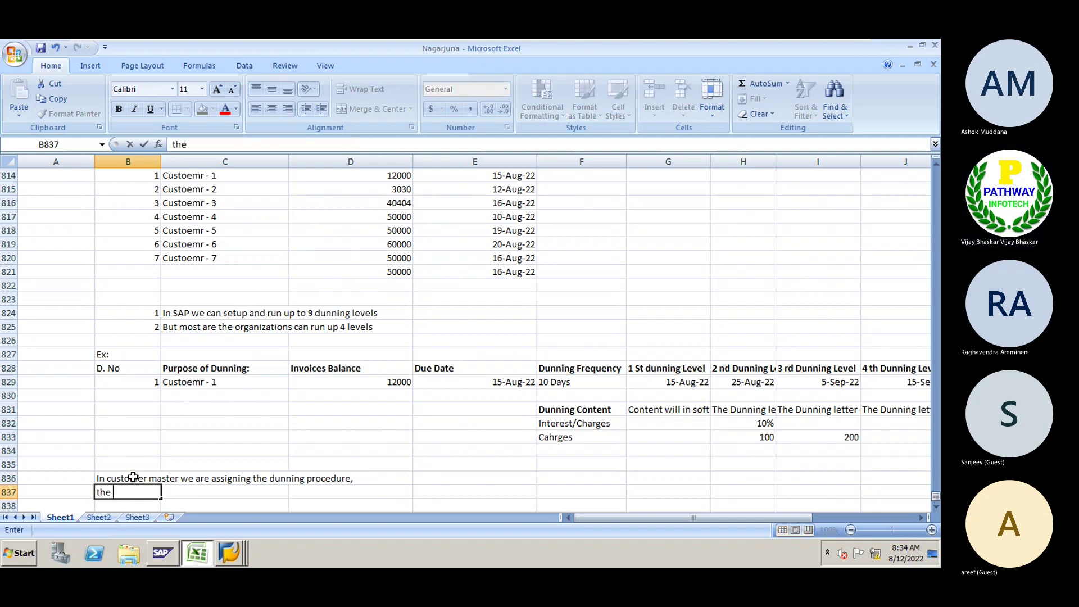
text(customer master alreadyt)
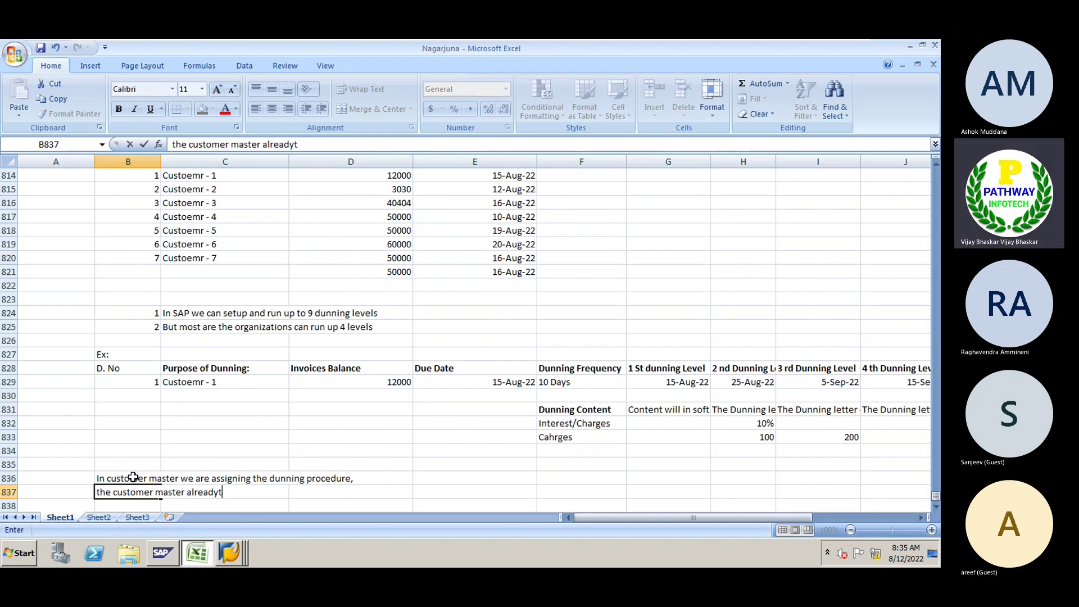
key(BackSpace)
key(BackSpace)
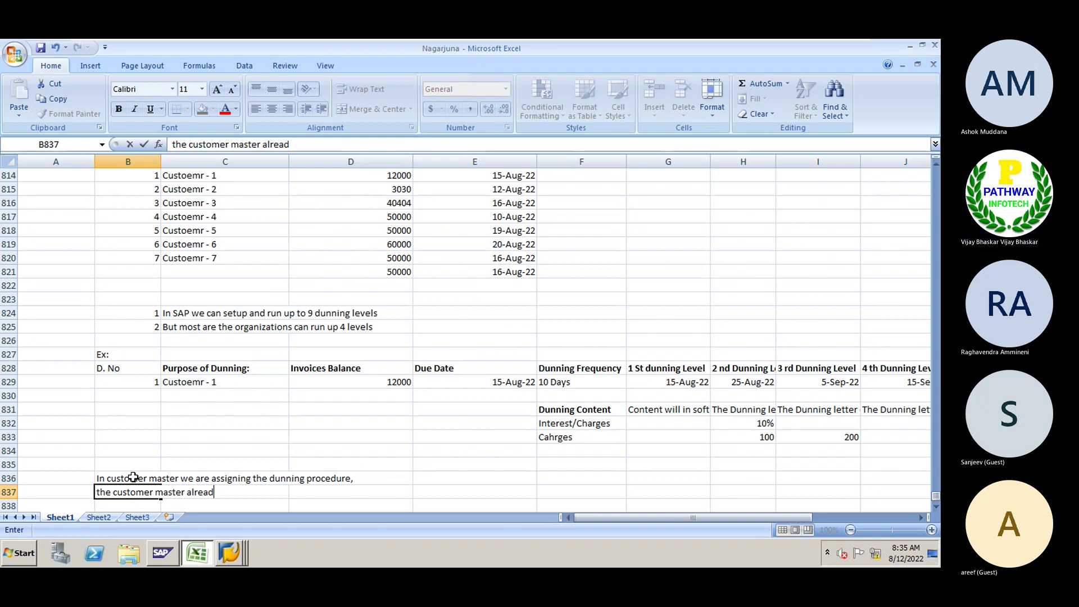
text(y cre)
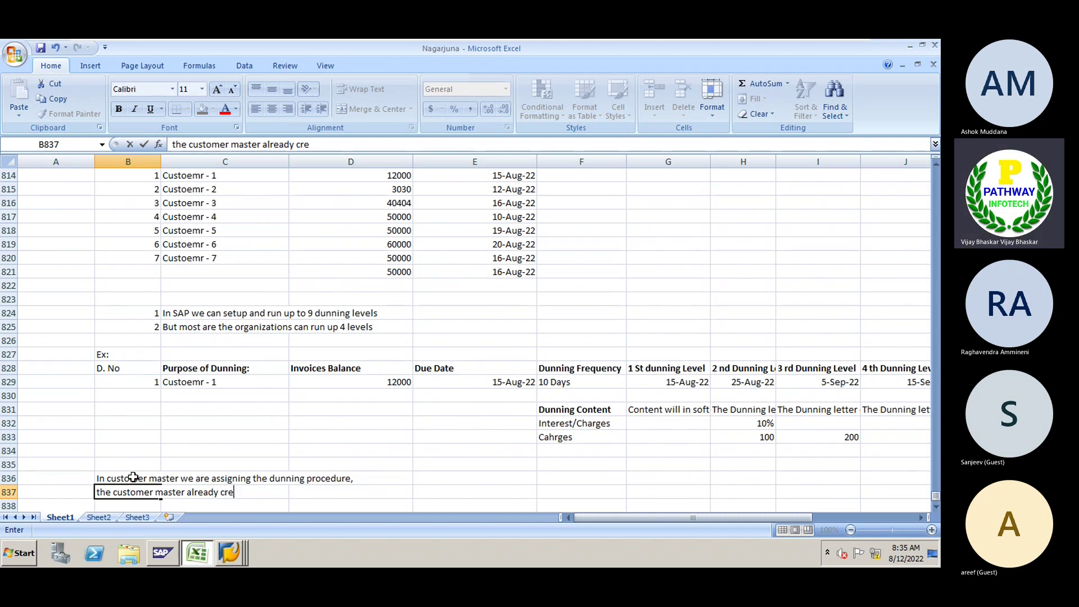
text(ated under c)
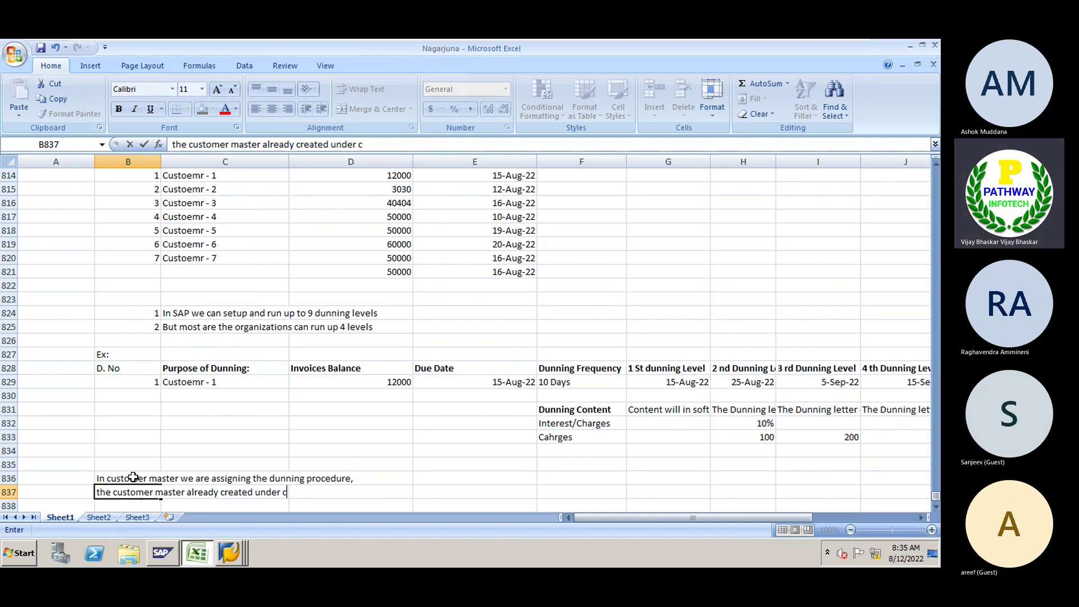
text(ompany code)
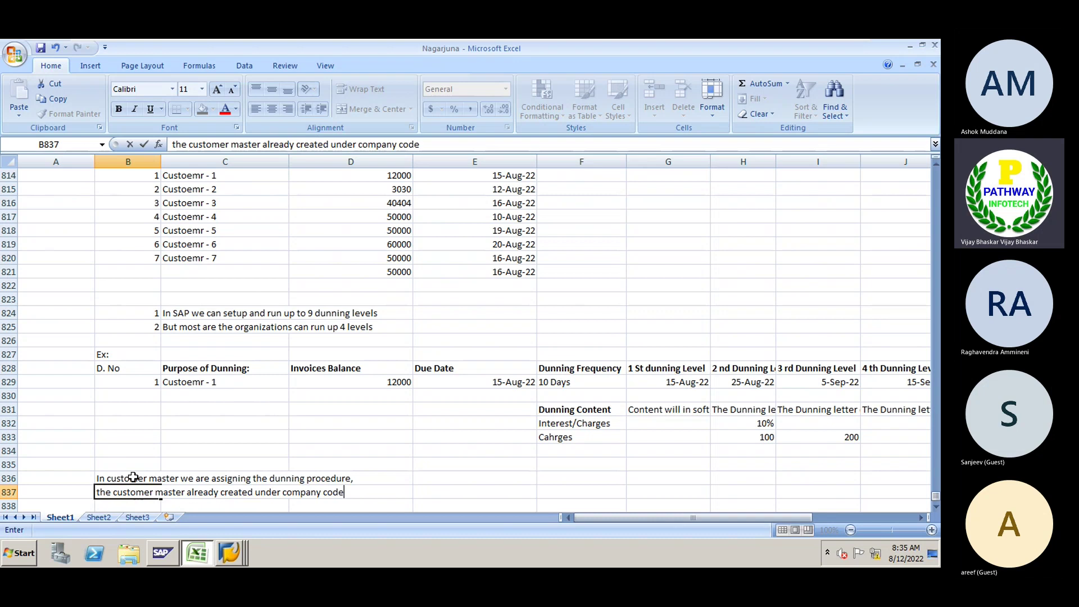
key(Return)
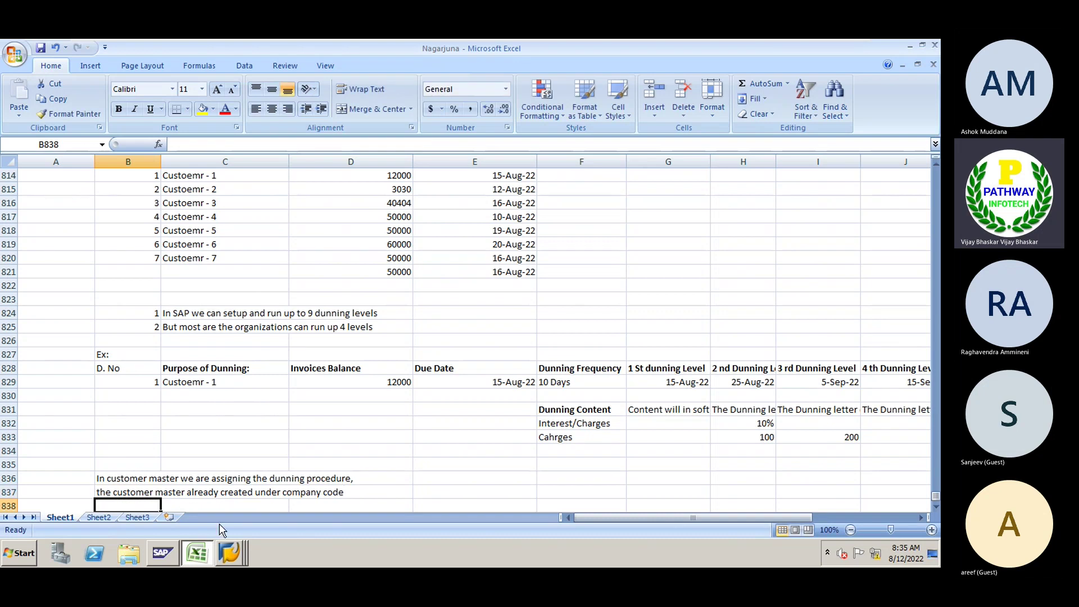
Switch to the SAP IMG and expand Financial Accounting, Accounts Receivable and Accounts Payable, down to Business Transactions.
mouse_move(235, 559)
click(222, 505)
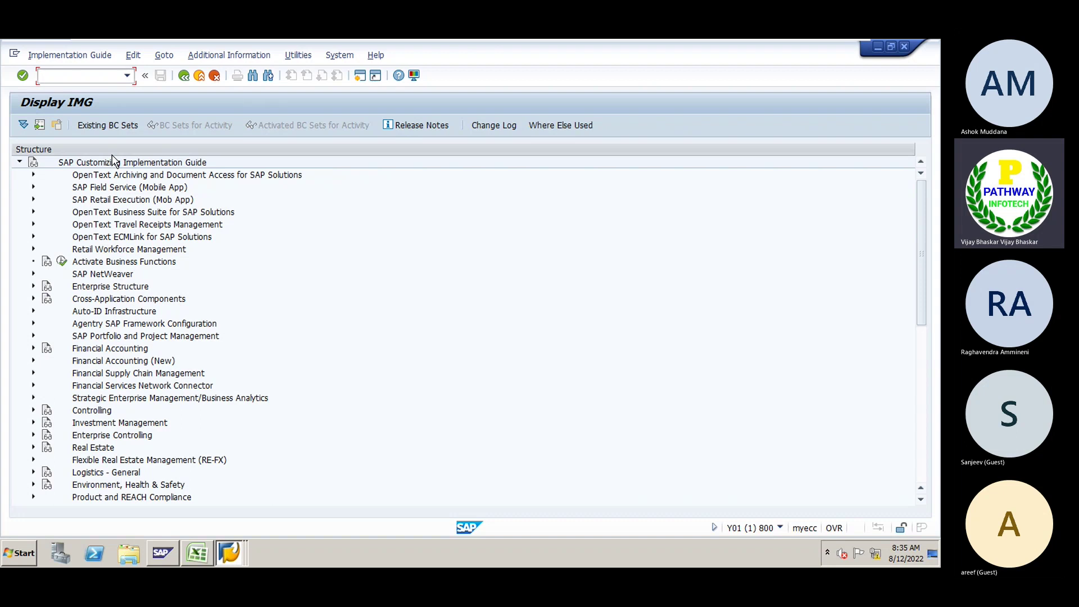
click(108, 352)
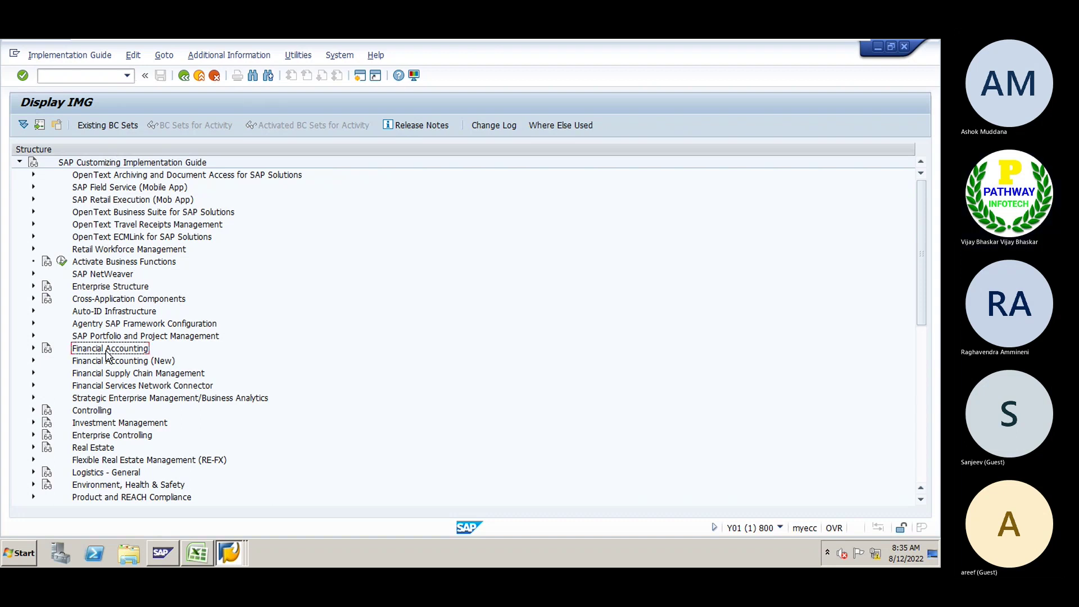
double_click(109, 353)
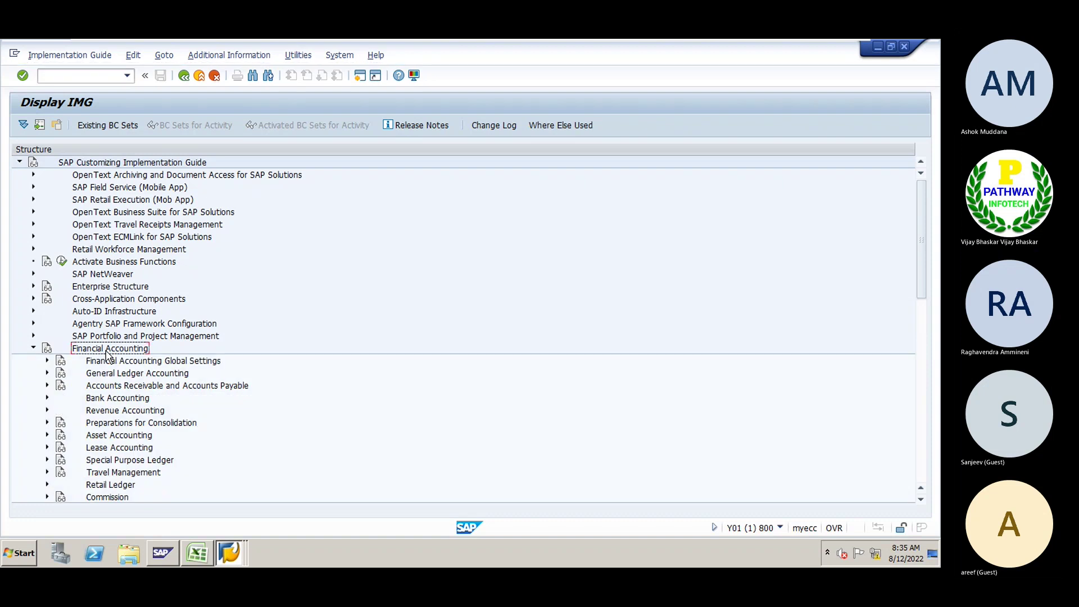
key(Down)
key(Down)
key(Return)
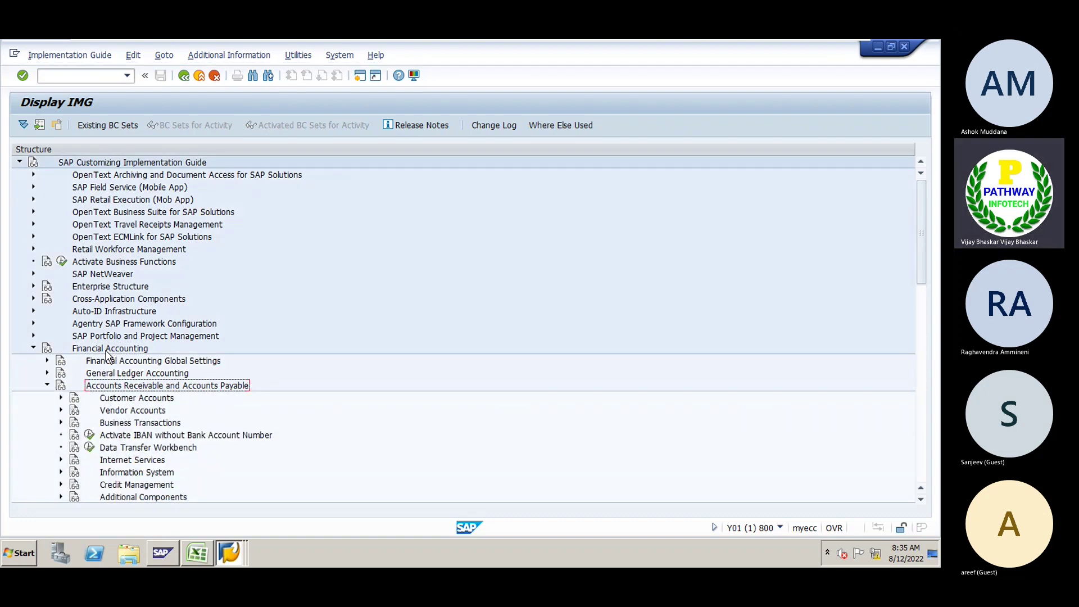
key(Down)
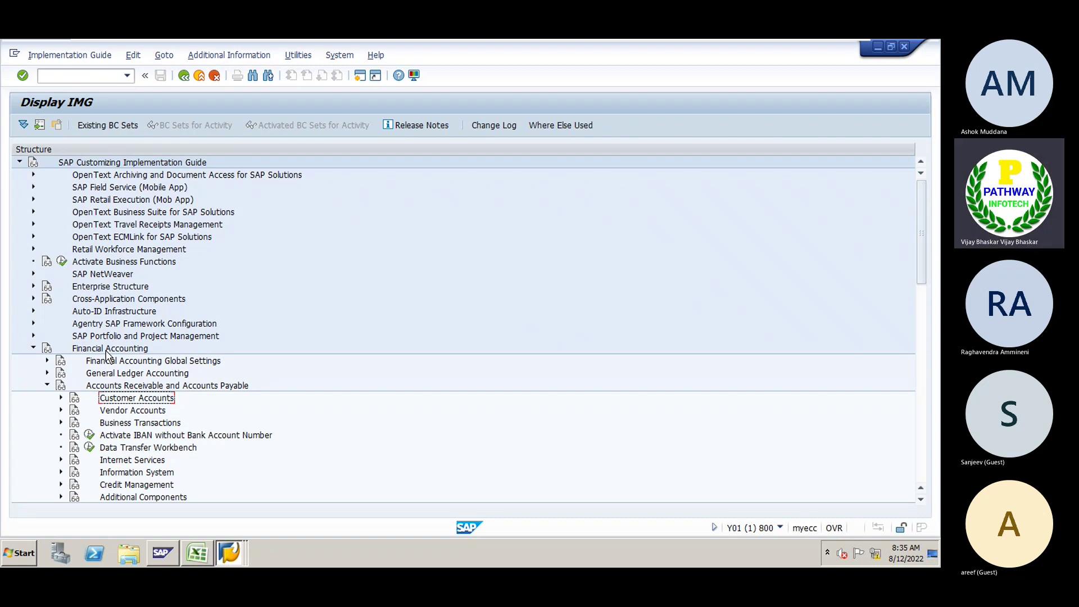
key(Down)
key(Down)
key(Right)
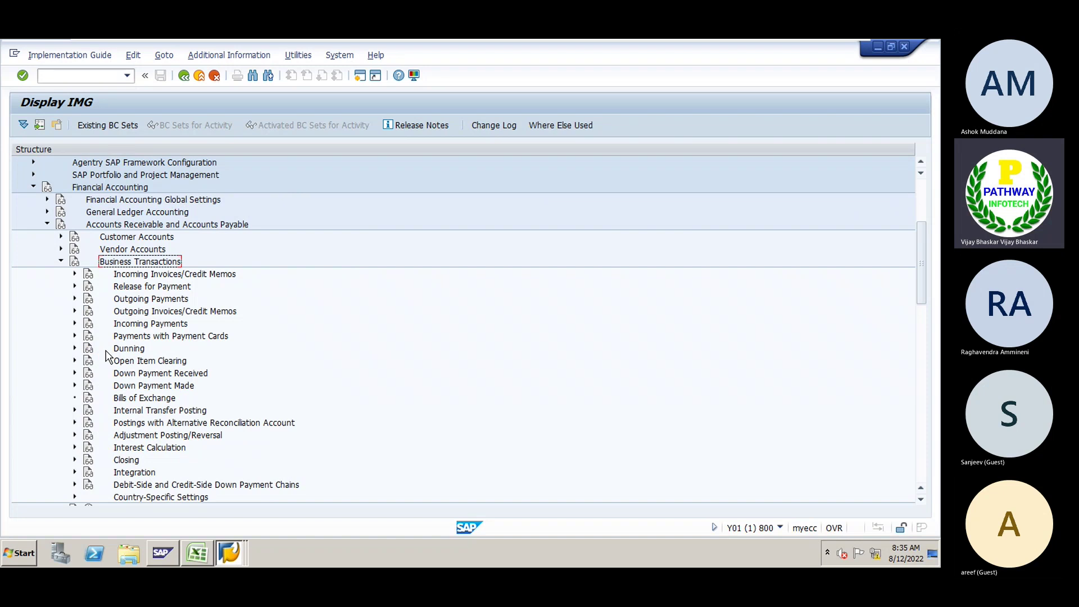
Expand Dunning under Business Transactions, including its Basic Settings for Dunning node.
key(Down)
key(Down)
key(Down)
key(Down)
key(Down)
key(Down)
key(Down)
key(Right)
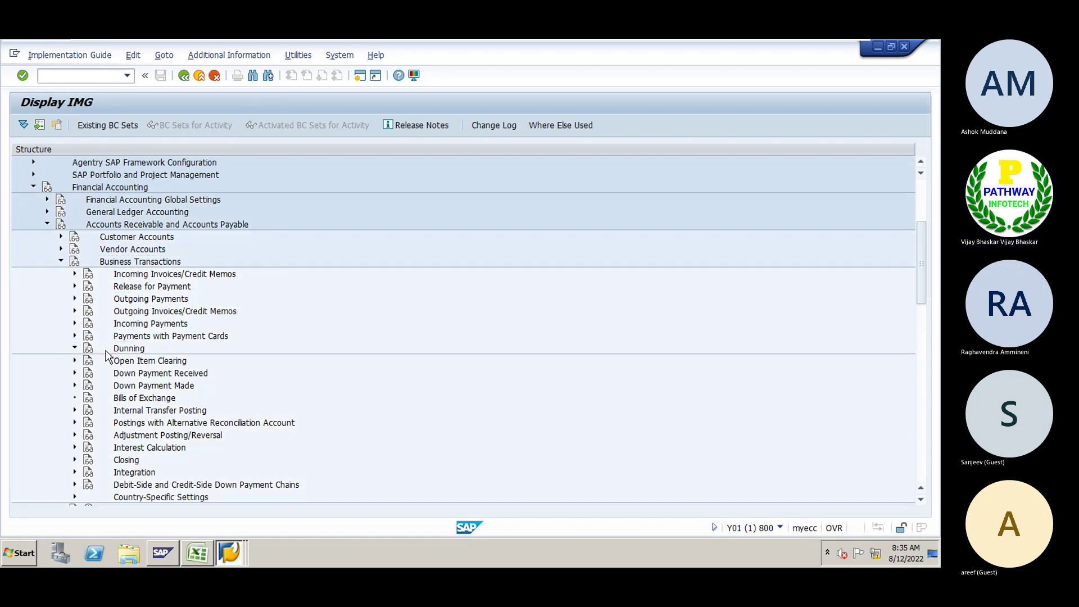
key(Down)
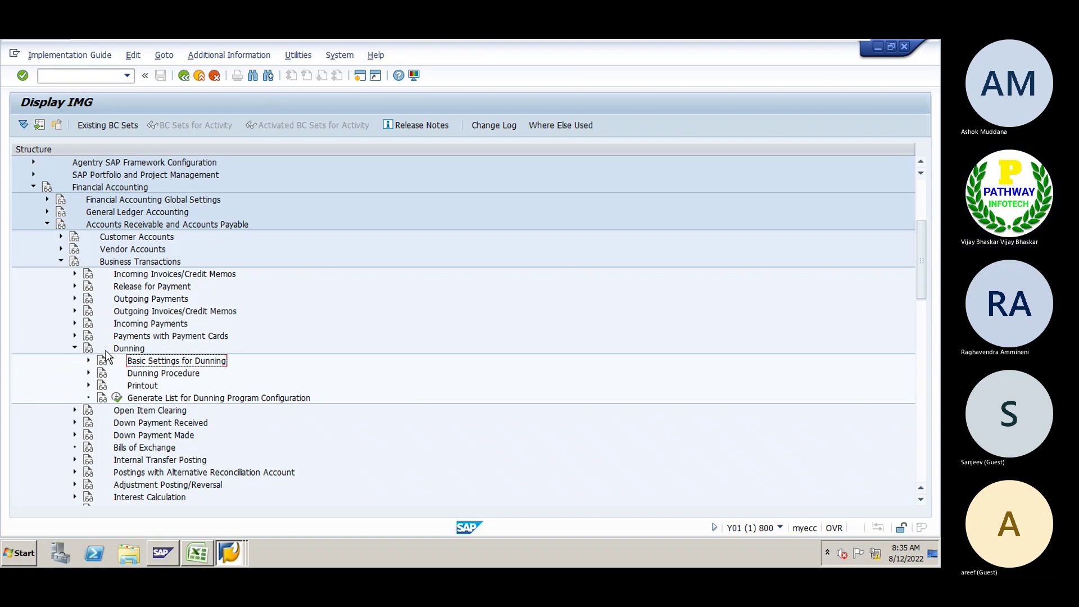
key(Right)
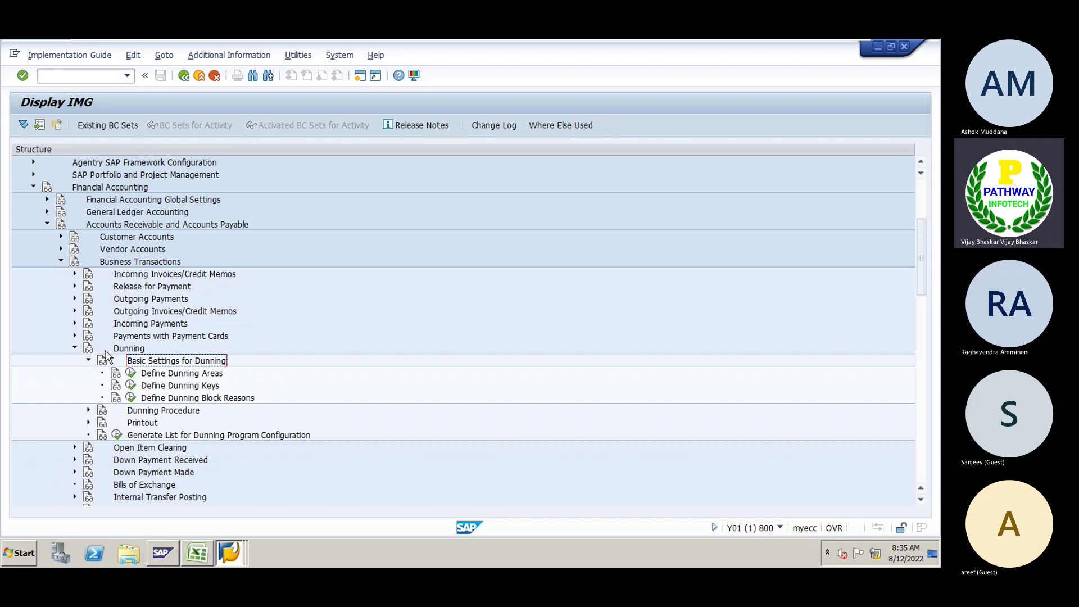
Open Define Dunning Areas under Basic Settings for Dunning and start a new entry.
key(Down)
click(129, 376)
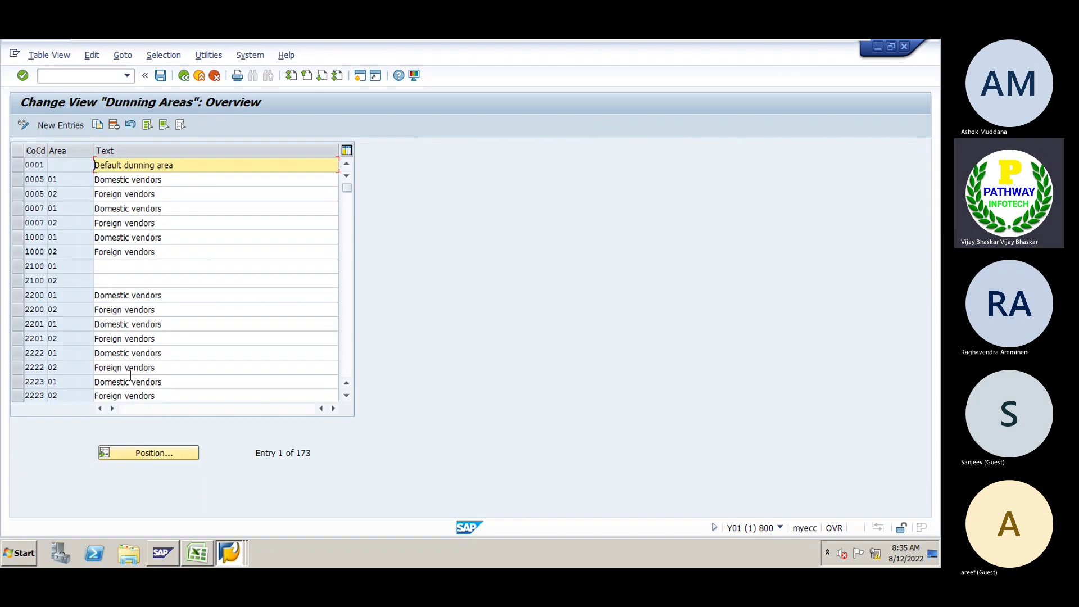
click(72, 178)
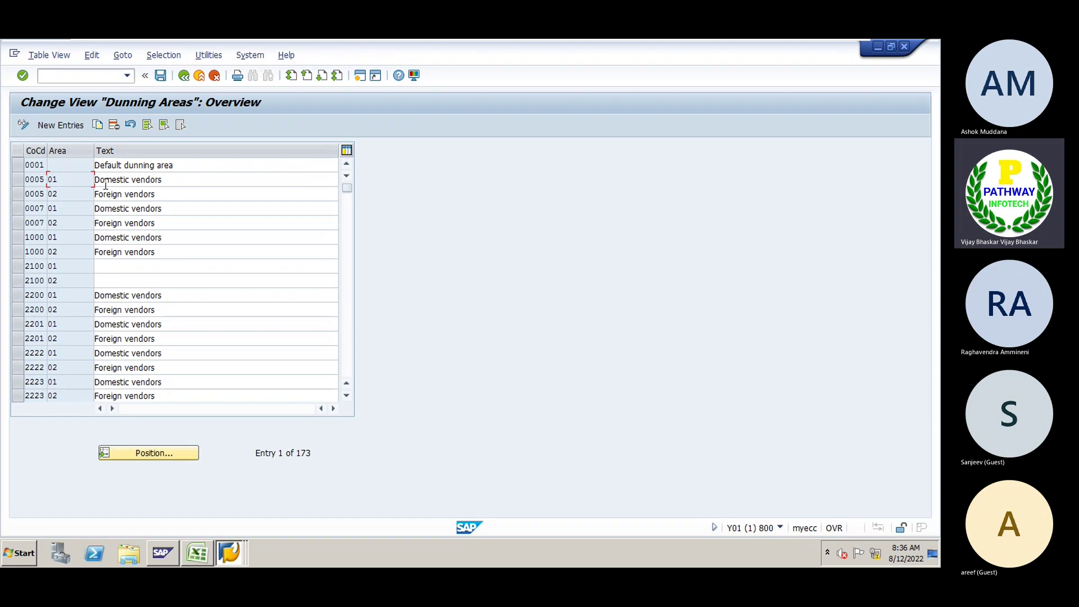
click(64, 194)
click(66, 124)
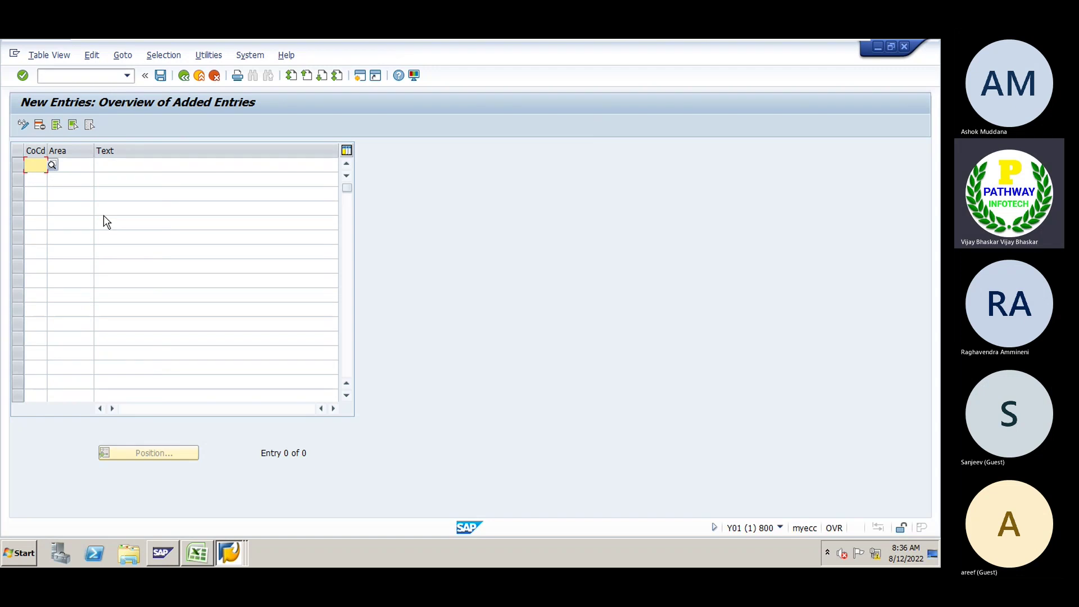
Enter a dunning area for company code NAGC with the text "Dunning Area of NAGC", leaving the area code blank.
text(NAGC)
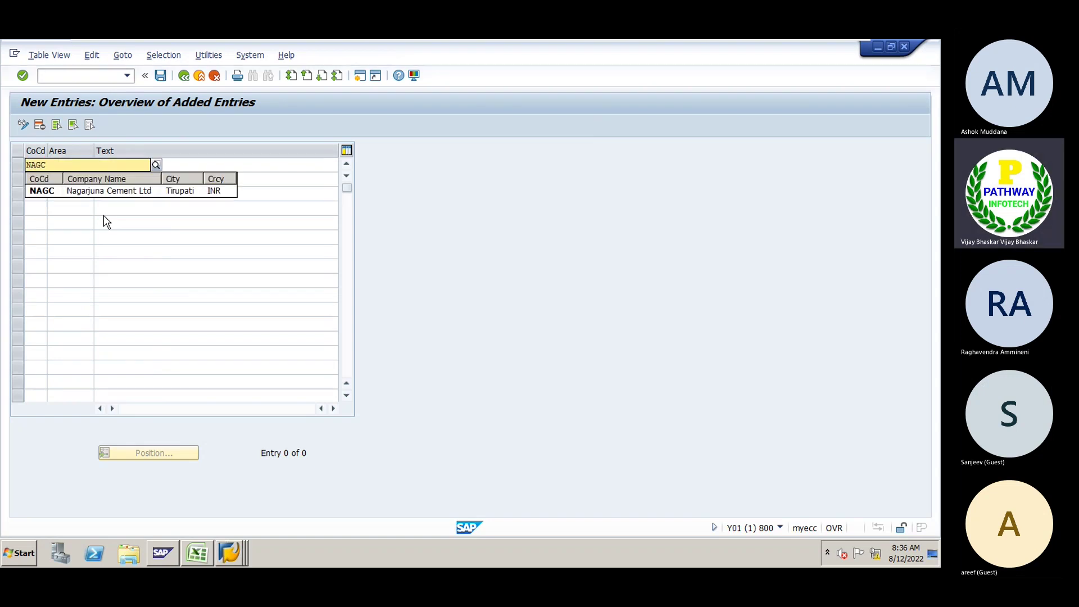
key(Tab)
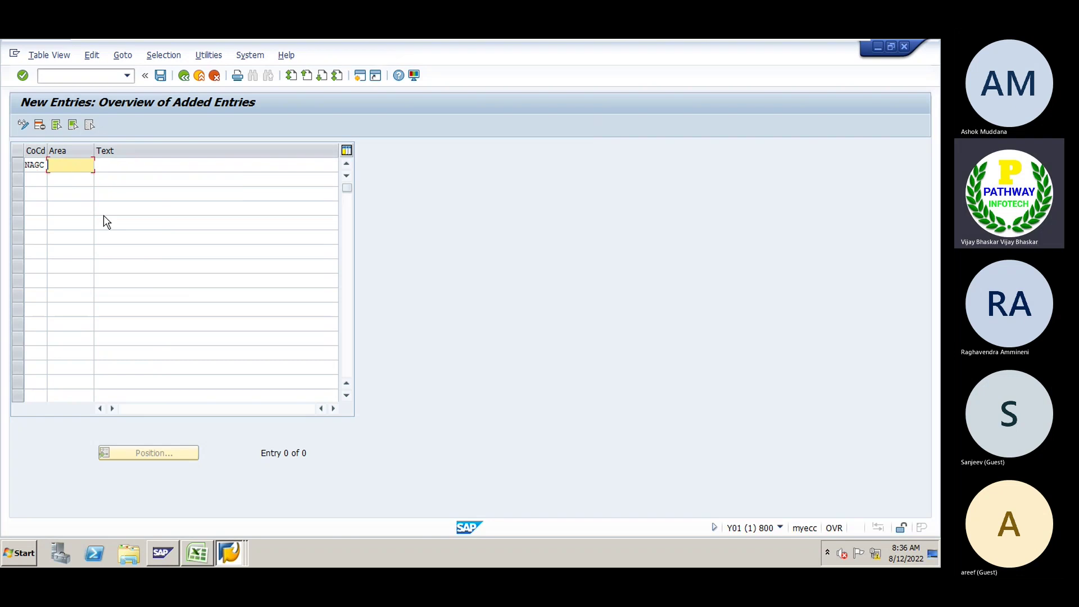
click(119, 166)
text(DU)
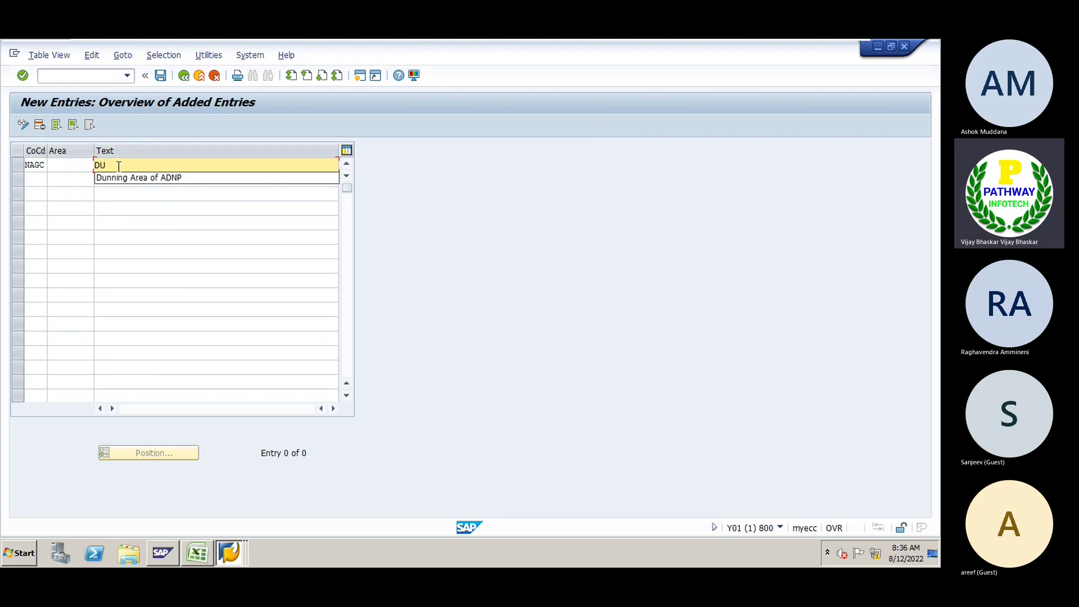
key(Down)
key(Return)
key(BackSpace)
key(BackSpace)
key(BackSpace)
key(BackSpace)
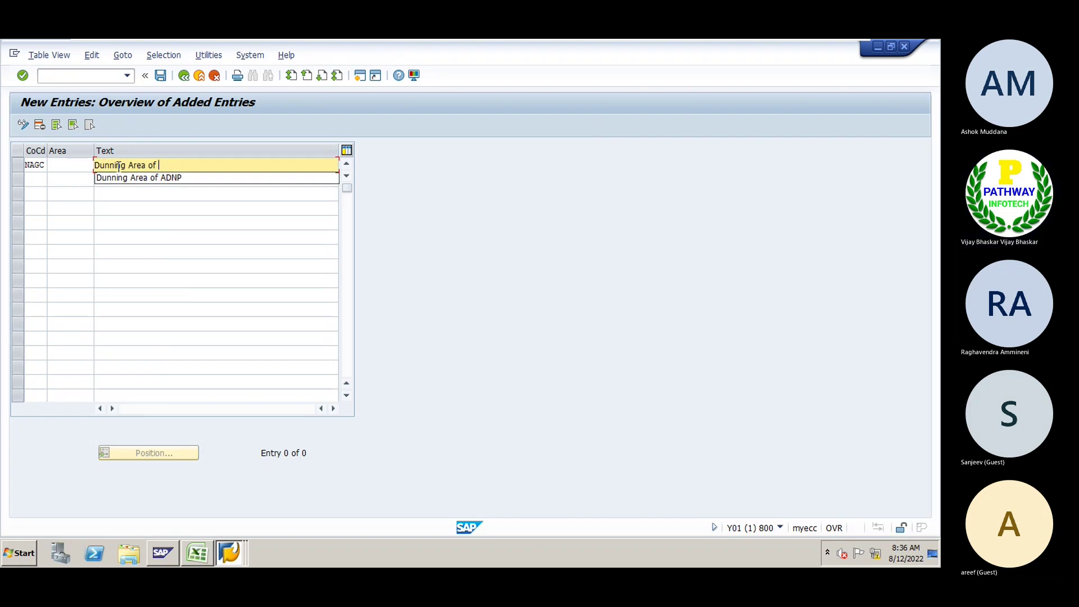
text(NAGC)
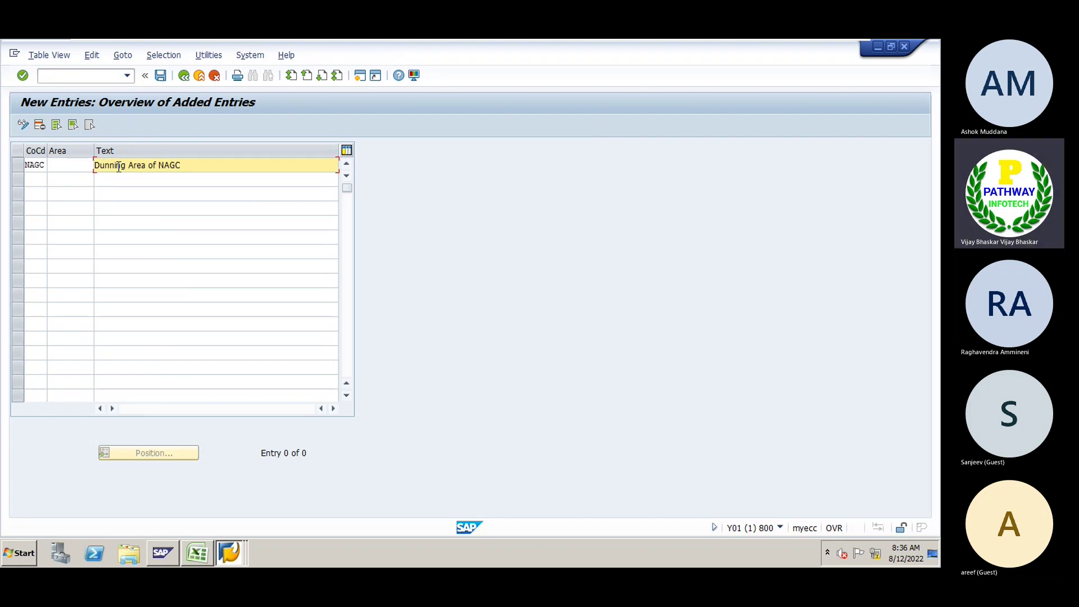
key(Return)
key(Return)
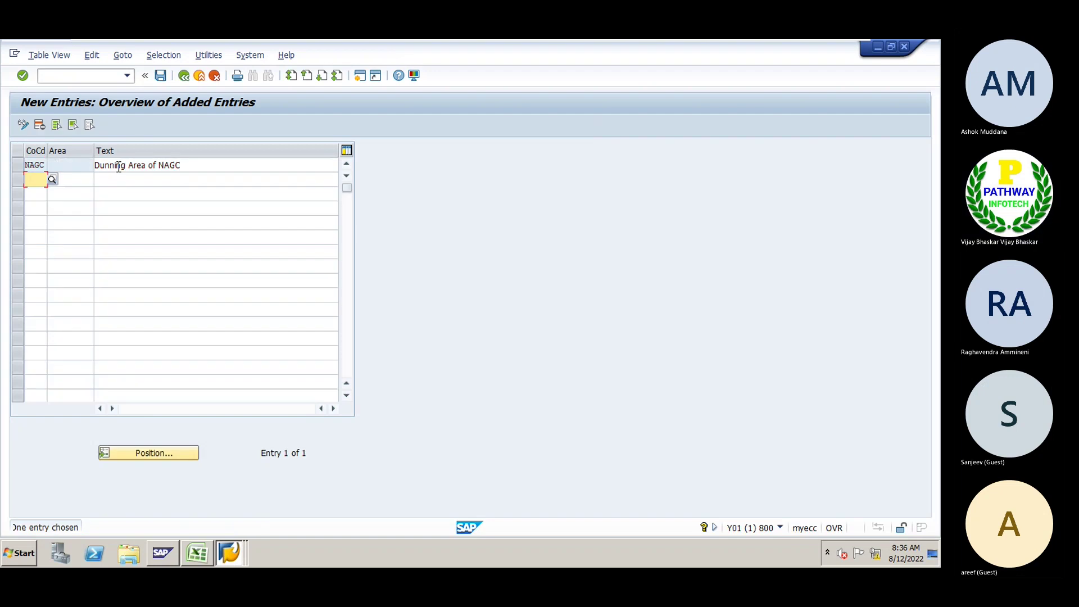
Save the new dunning area in the Nagrjuna Group customizing request and return to the Dunning Areas overview.
click(160, 76)
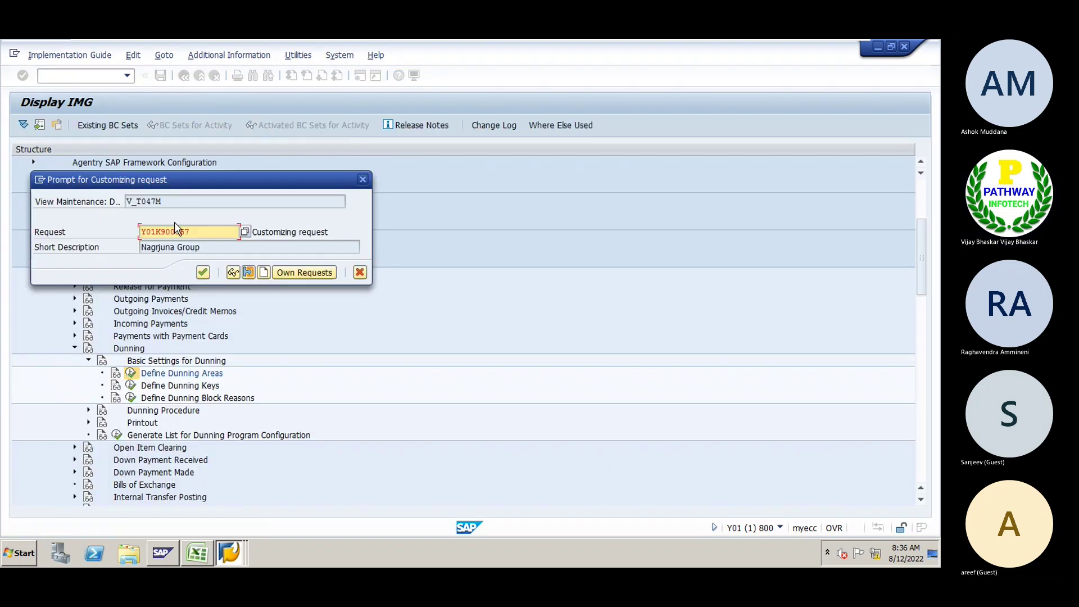
click(203, 273)
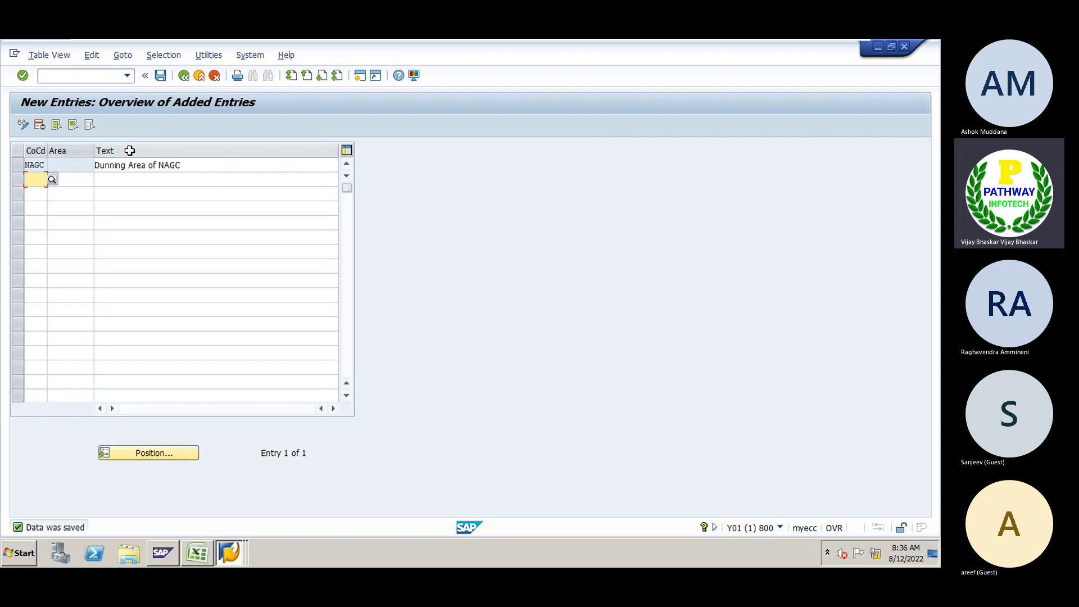
click(184, 76)
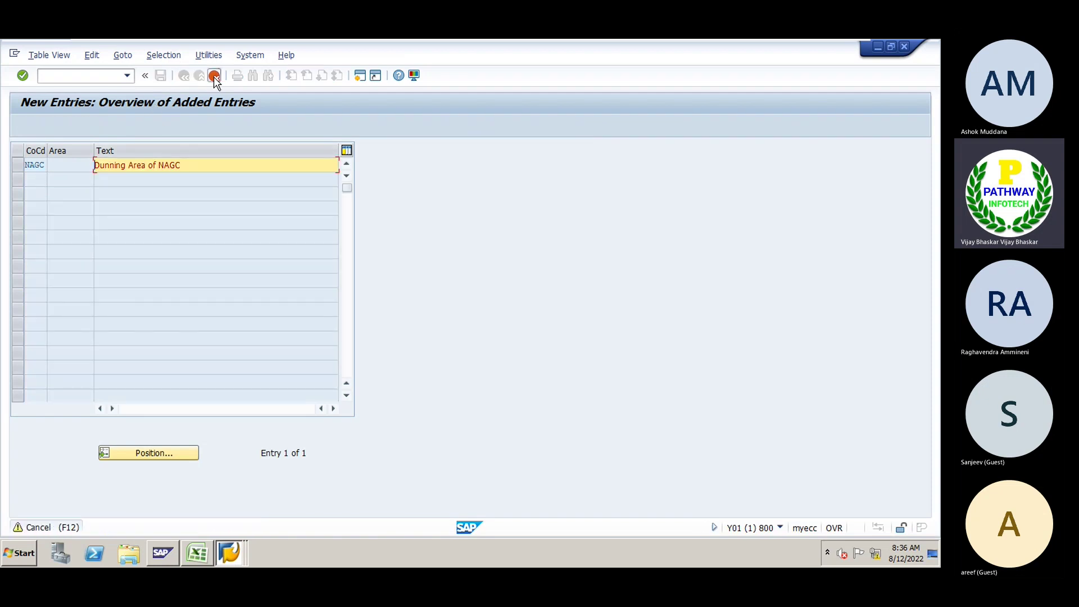
click(214, 77)
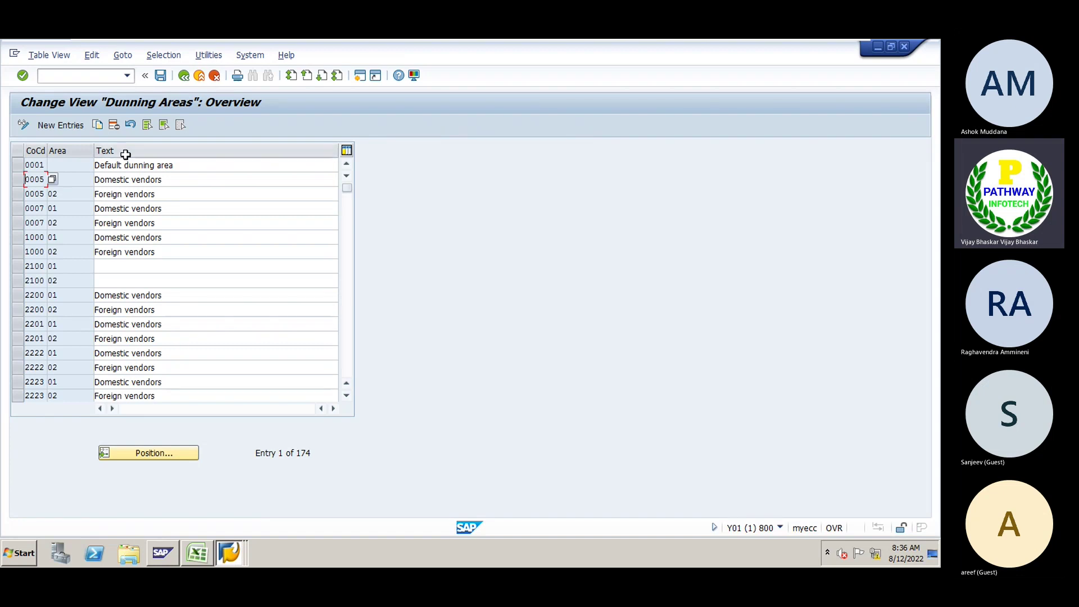
click(150, 130)
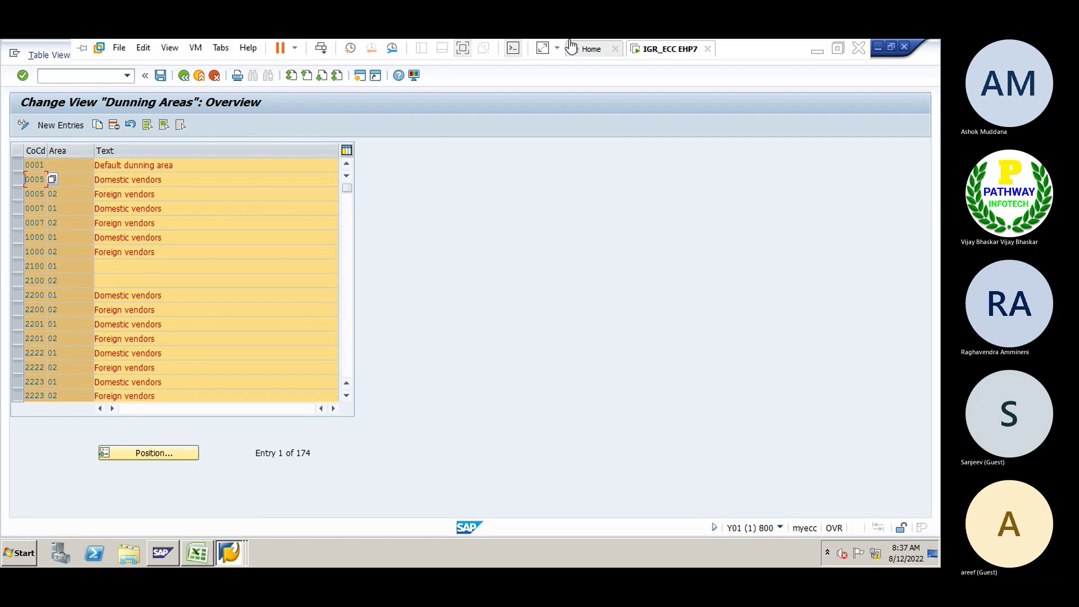
Switch to the Microsoft Teams meeting to admit the waiting guest, and return to the IGR_ECC EHP7 virtual machine.
click(821, 52)
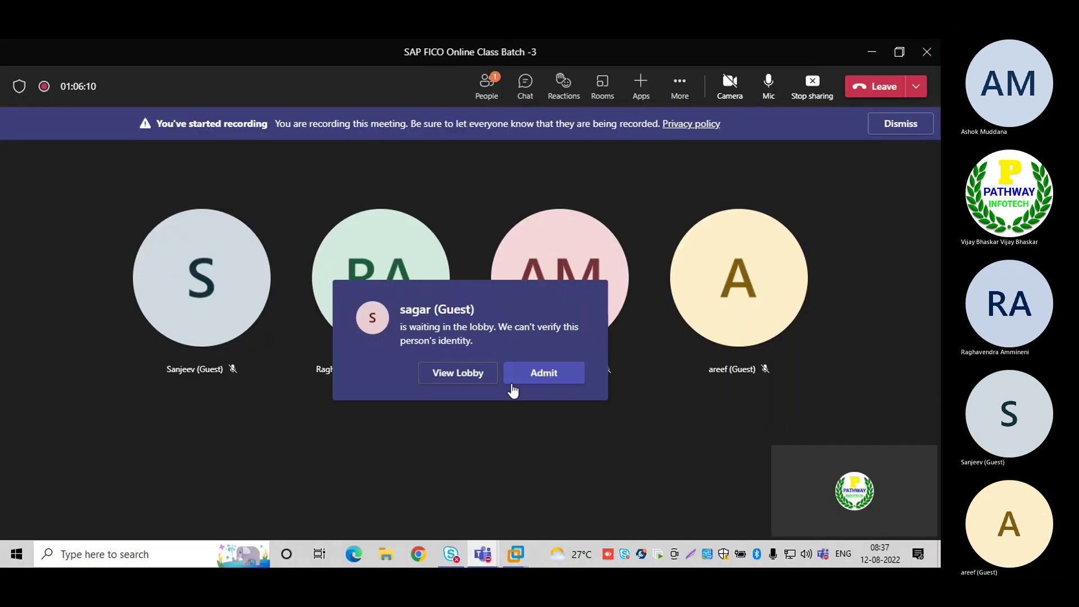
click(540, 377)
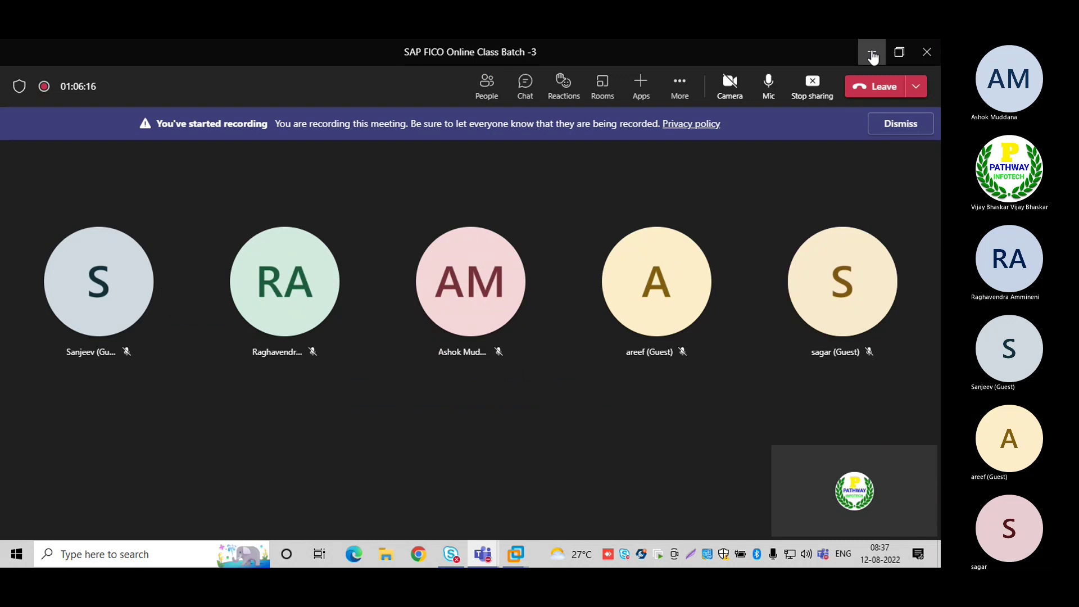
click(872, 50)
mouse_move(517, 555)
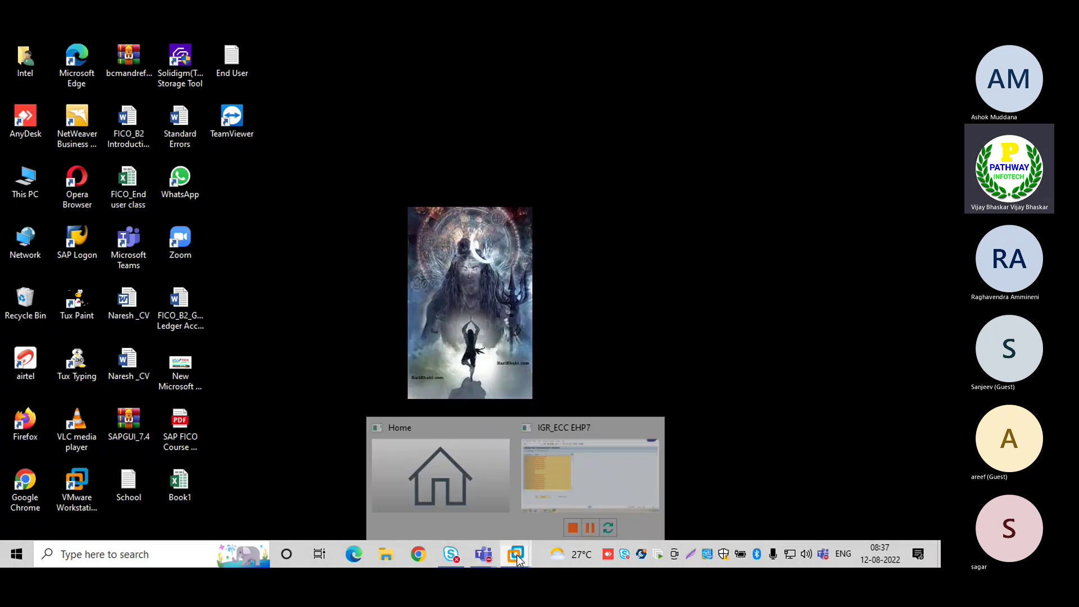
click(568, 471)
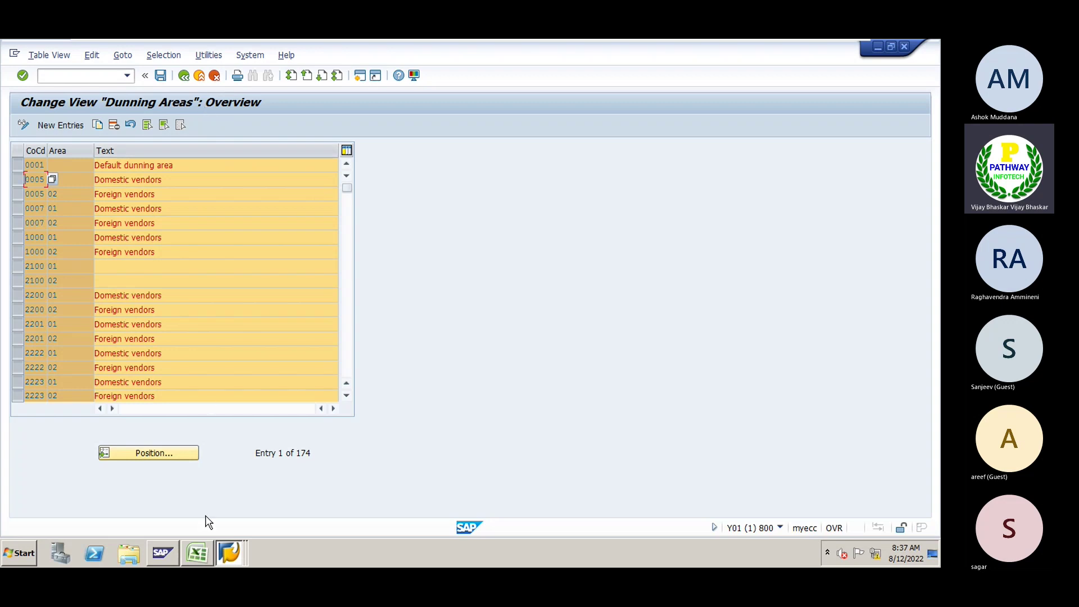
Return to the IMG structure and open Define Dunning Procedures under Dunning Procedure.
mouse_move(200, 554)
click(184, 76)
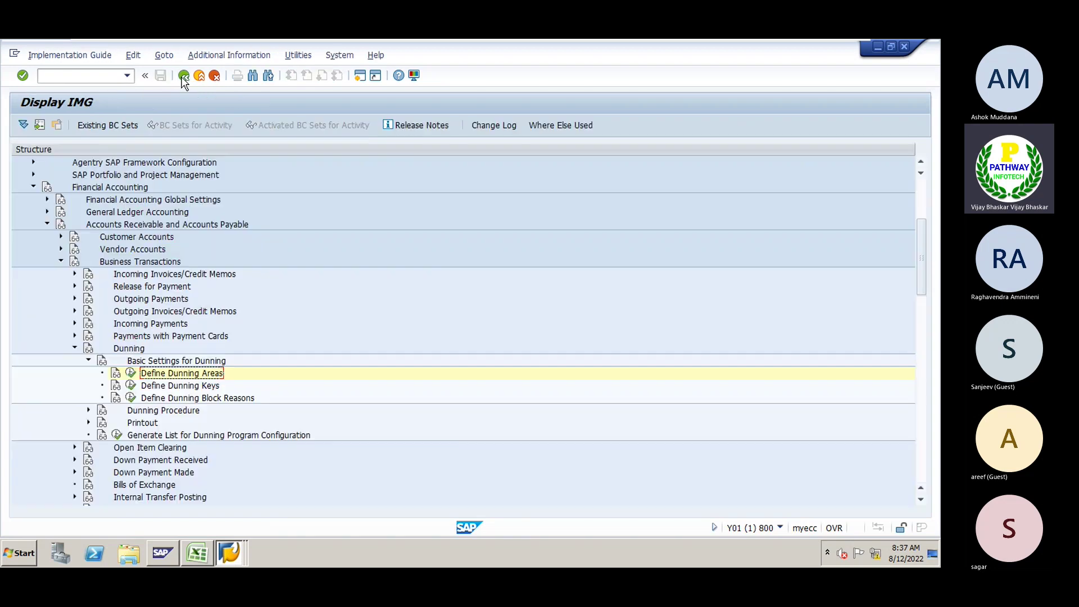
click(89, 361)
click(139, 375)
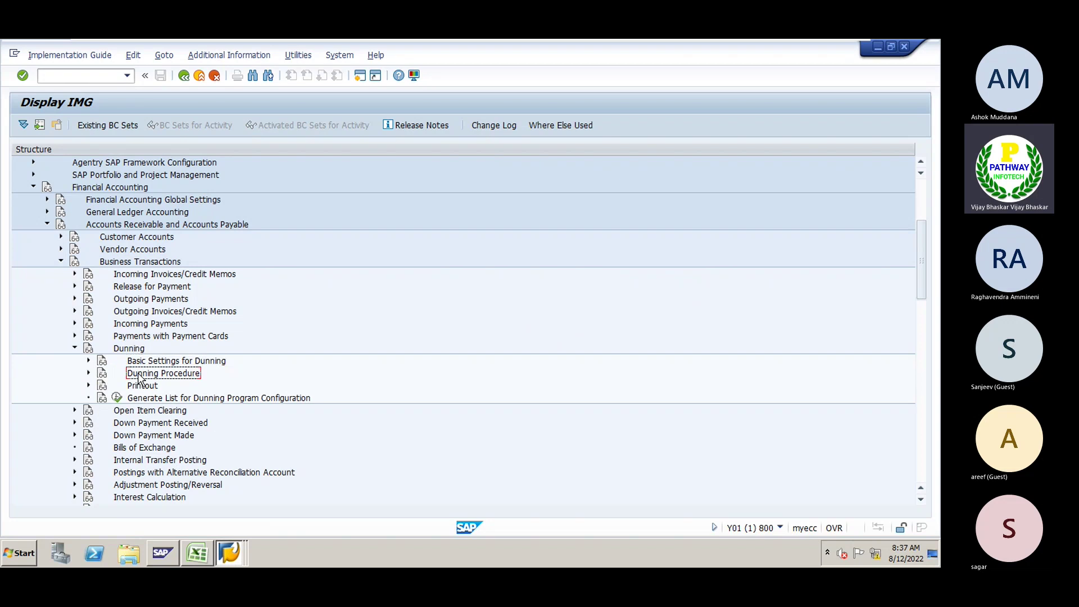
double_click(138, 375)
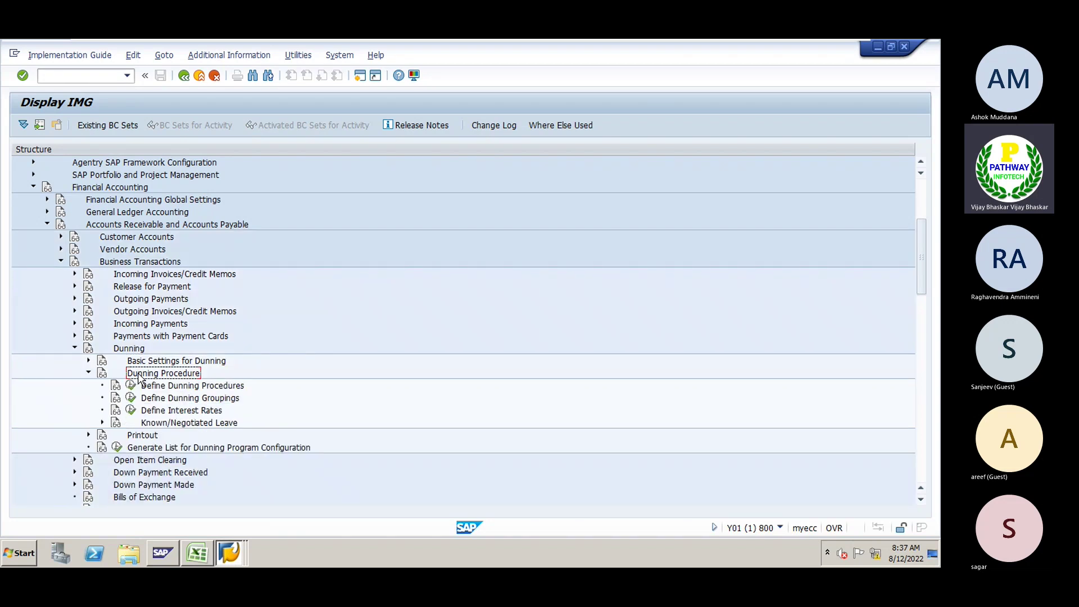
key(Down)
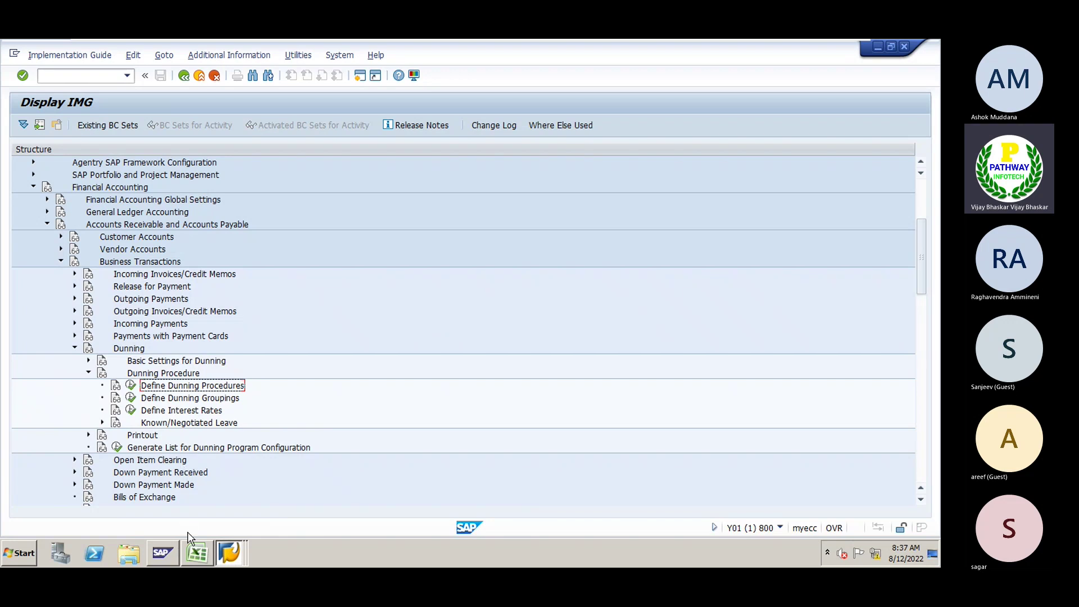
click(131, 386)
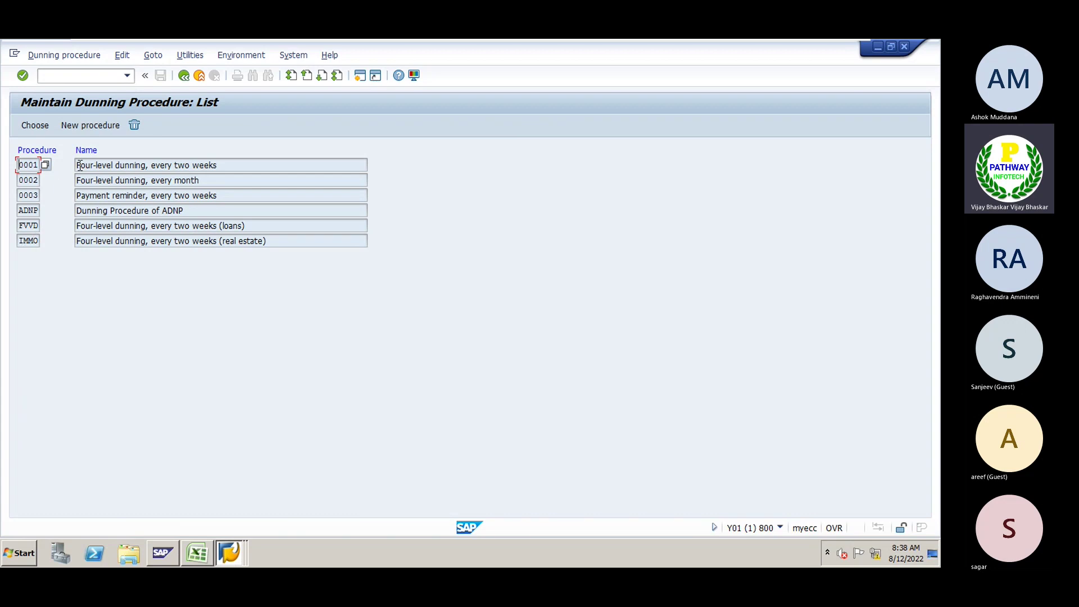
Start a new dunning procedure with the key NAGC and the name "Dunning for Nagarjuna Cements".
click(82, 127)
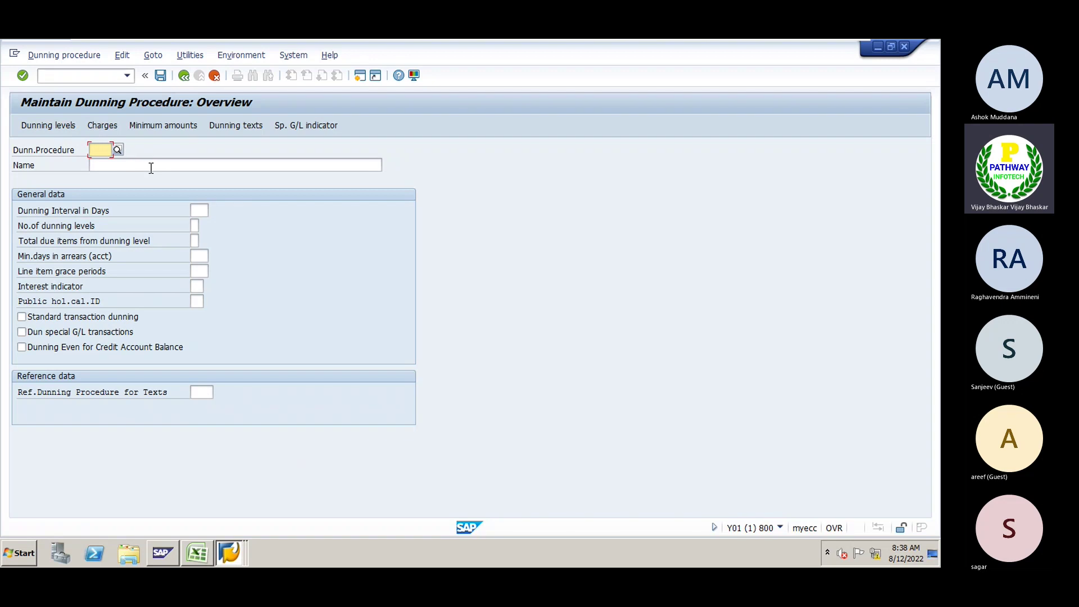
text(NA)
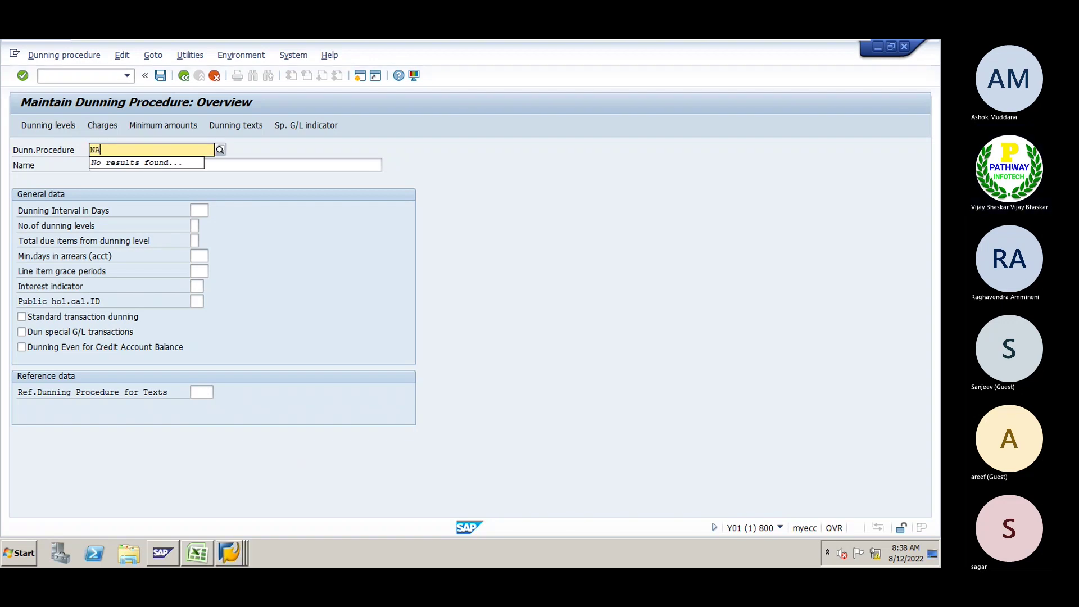
text(GC)
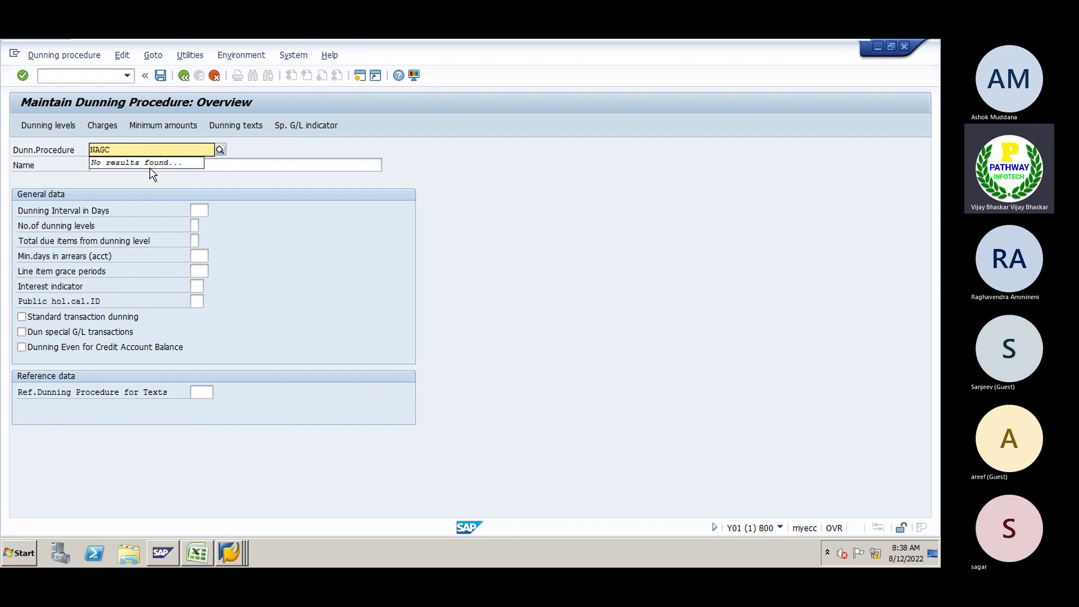
click(150, 166)
text(Dunn)
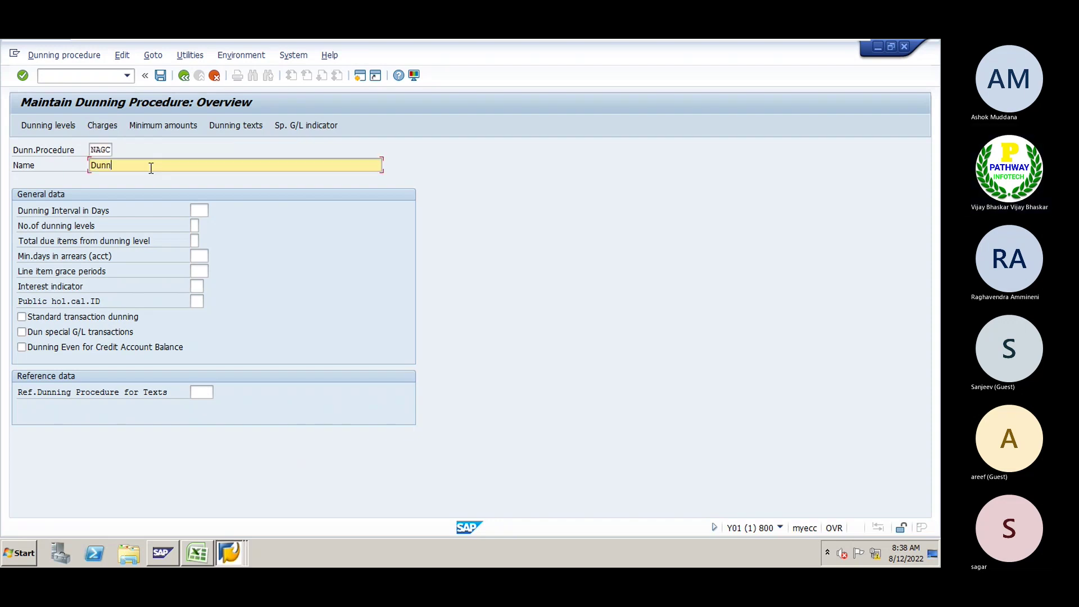
text(ing for )
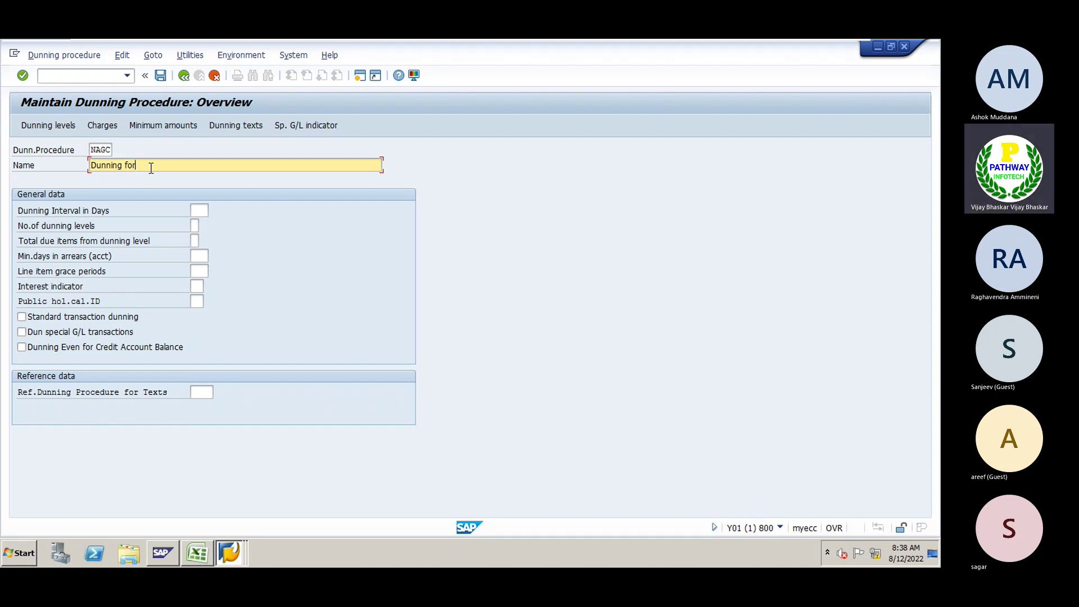
text(Nagarju)
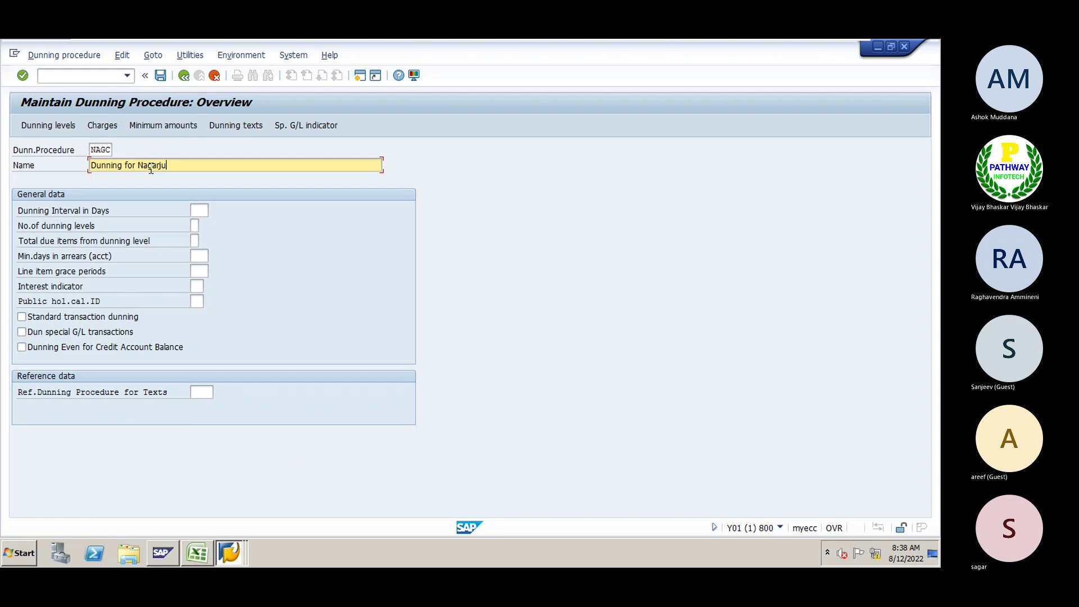
text(na Cements)
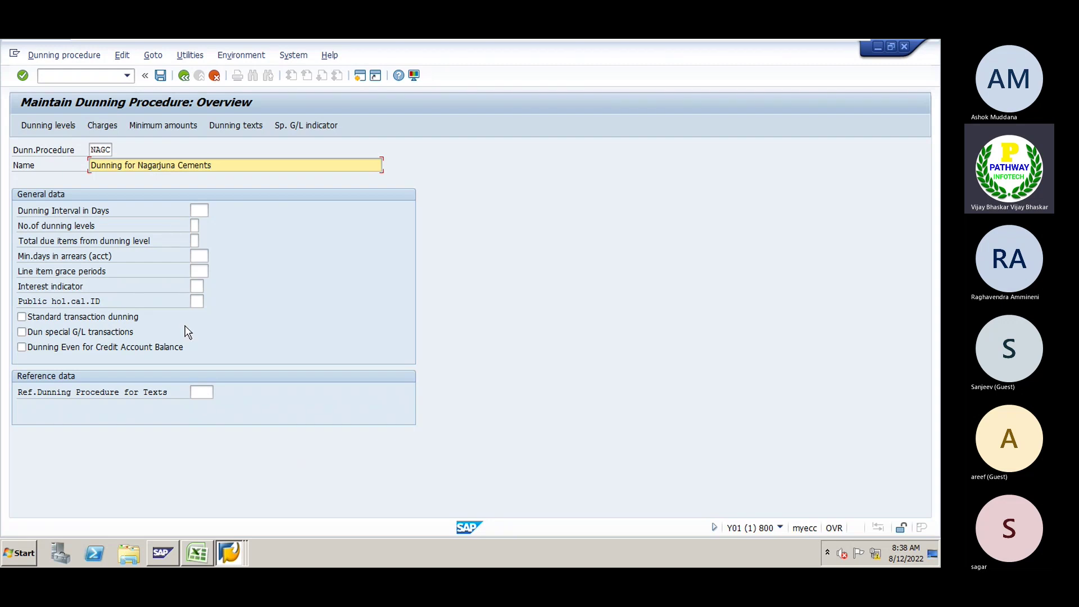
Switch to the Nagarjuna workbook in Excel and examine the example's dunning frequency and first and second dunning level dates.
click(193, 565)
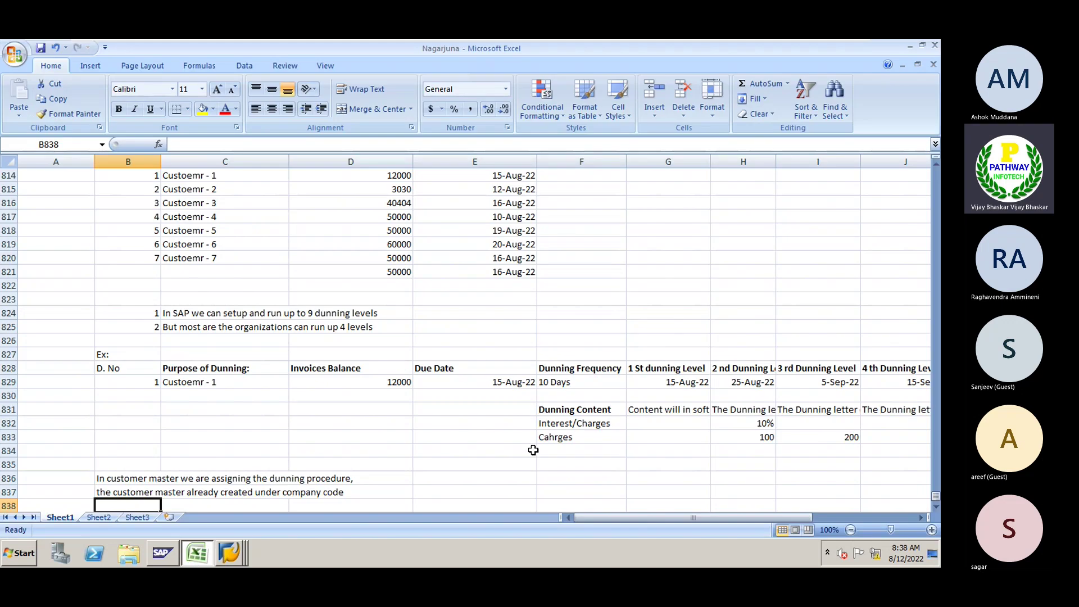
click(920, 518)
click(921, 518)
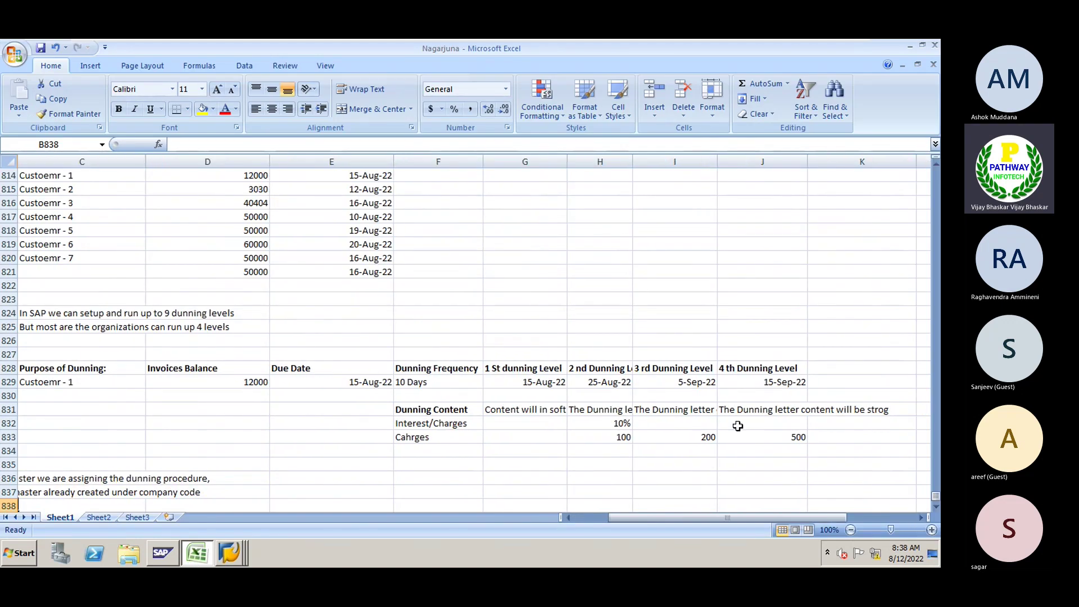
click(416, 383)
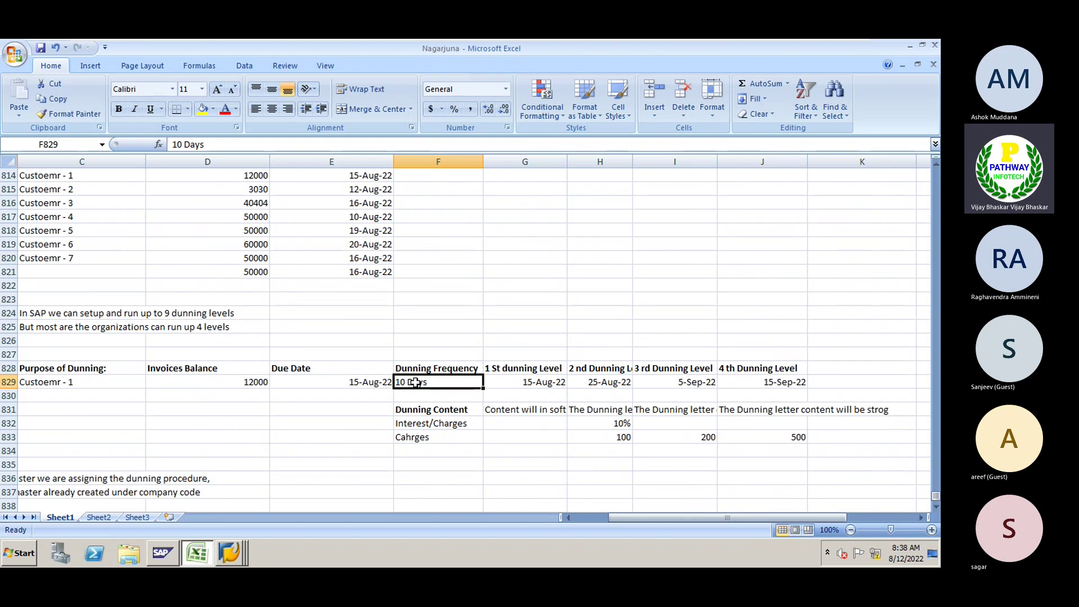
click(496, 387)
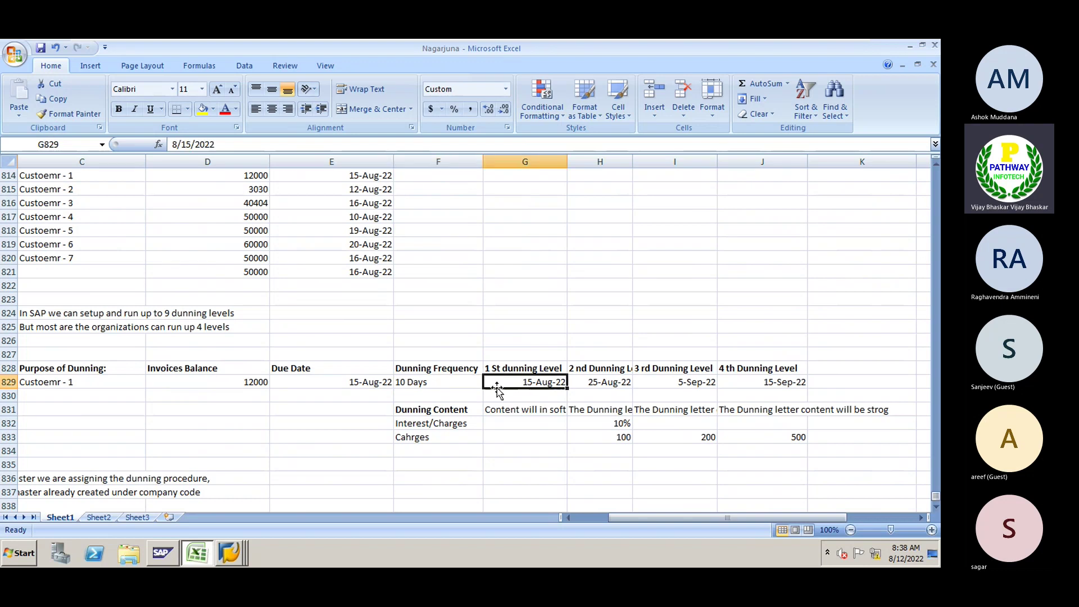
click(596, 391)
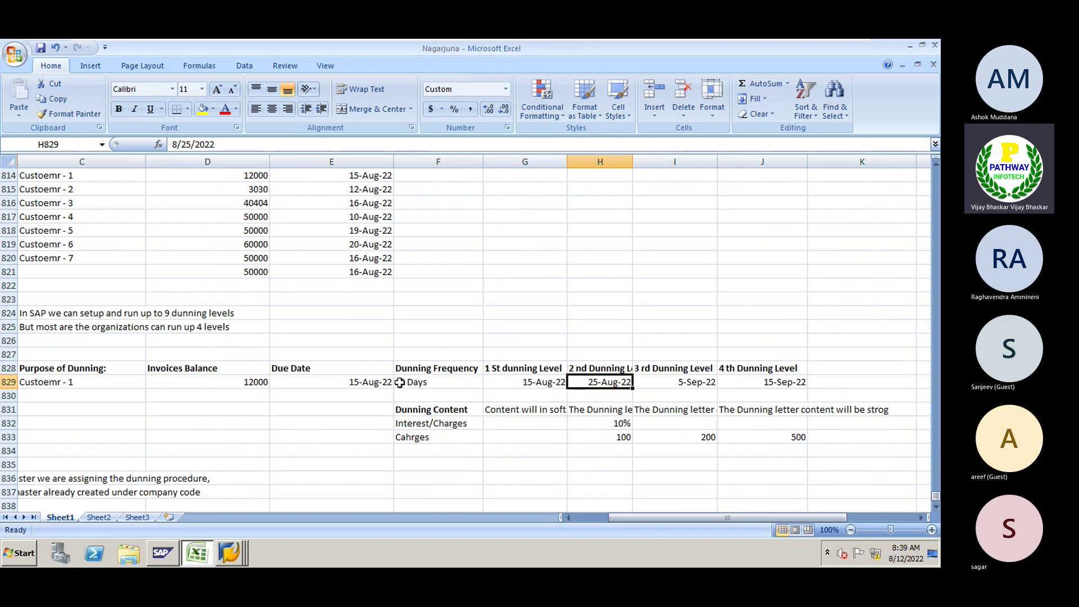
Check the example's dunning frequency in the workbook, and set the SAP dunning procedure's Dunning Interval in Days to 10.
click(424, 383)
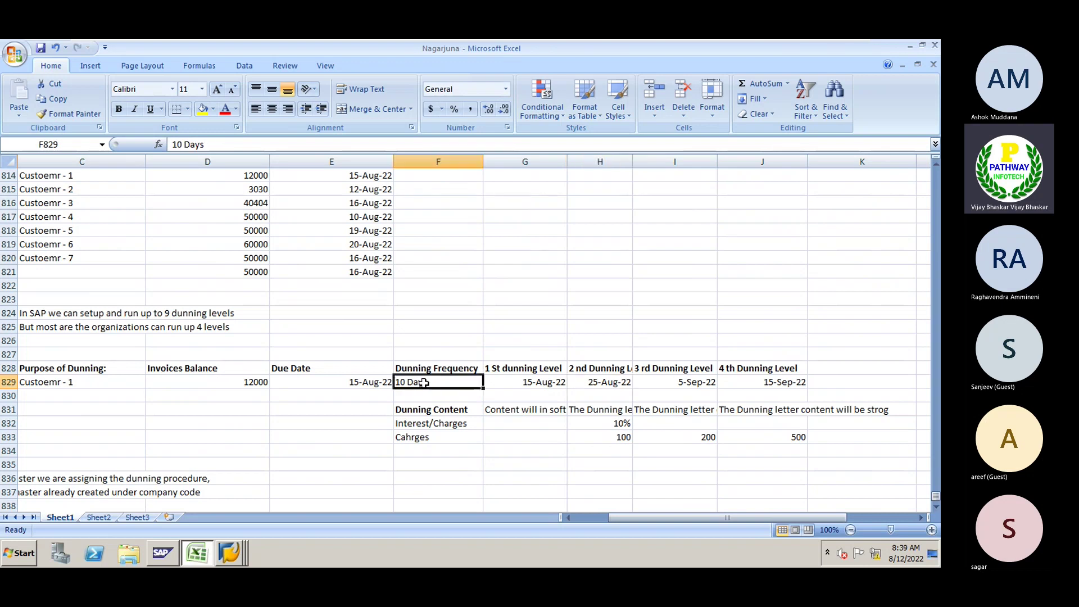
key(alt+Tab)
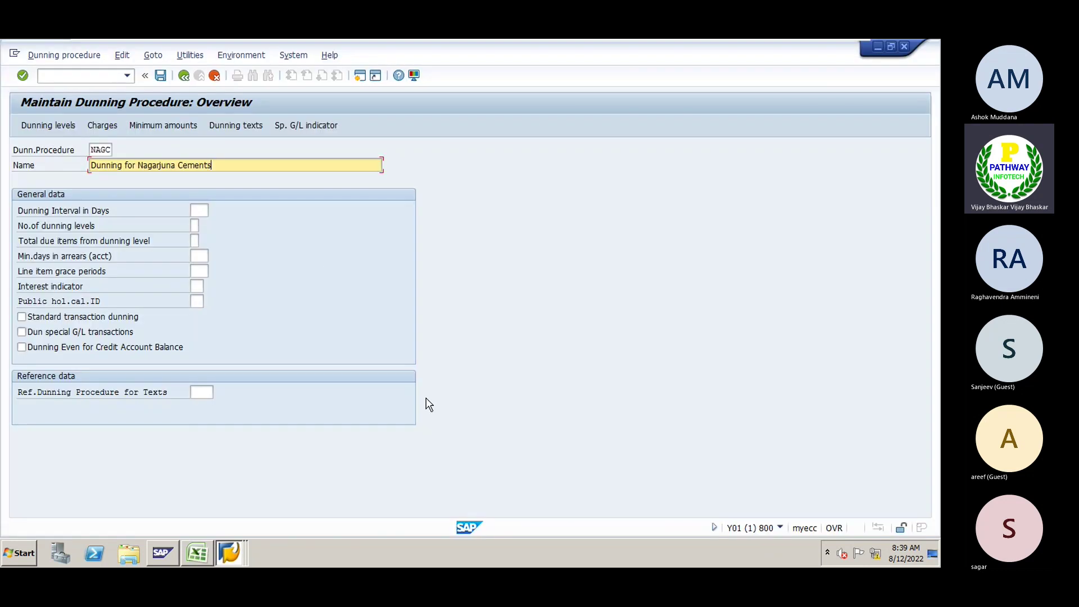
click(201, 209)
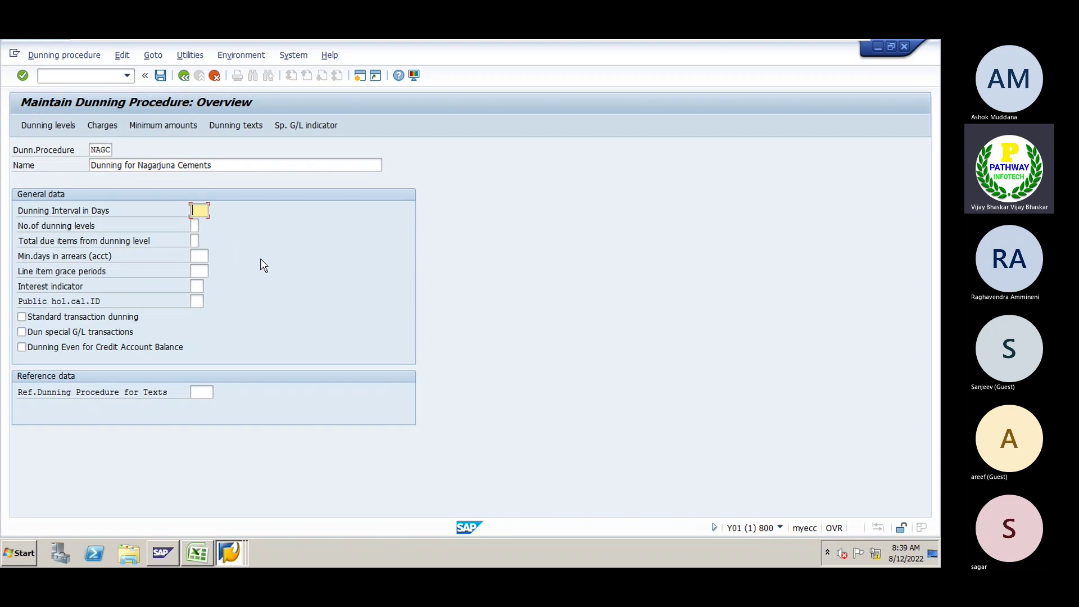
text(10)
key(Tab)
Review the workbook's notes on dunning levels, and set the number of dunning levels to 4 in the SAP dunning procedure.
key(alt+Tab)
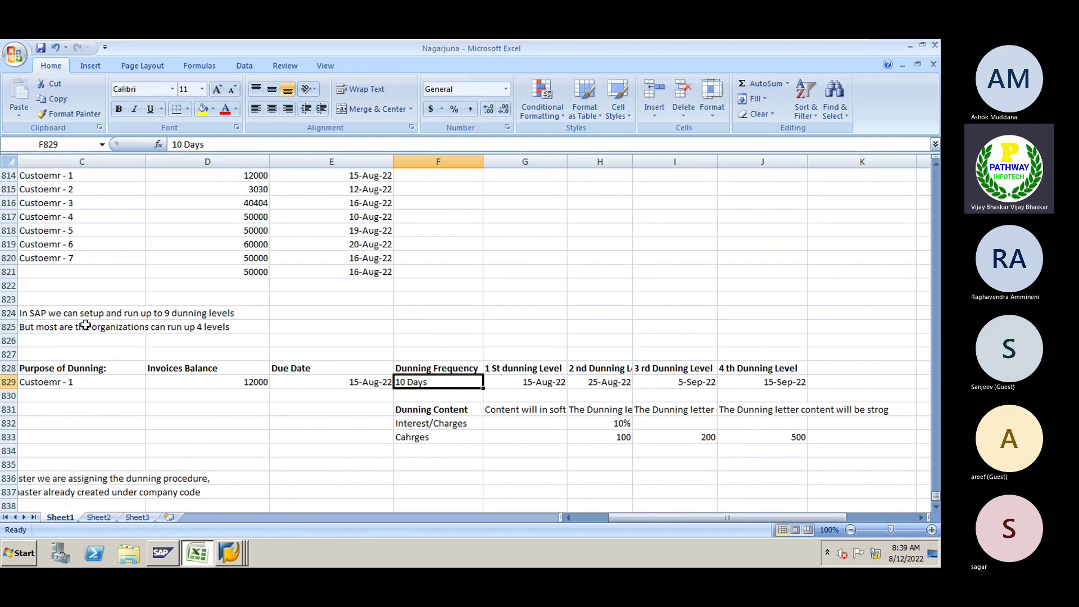
click(50, 313)
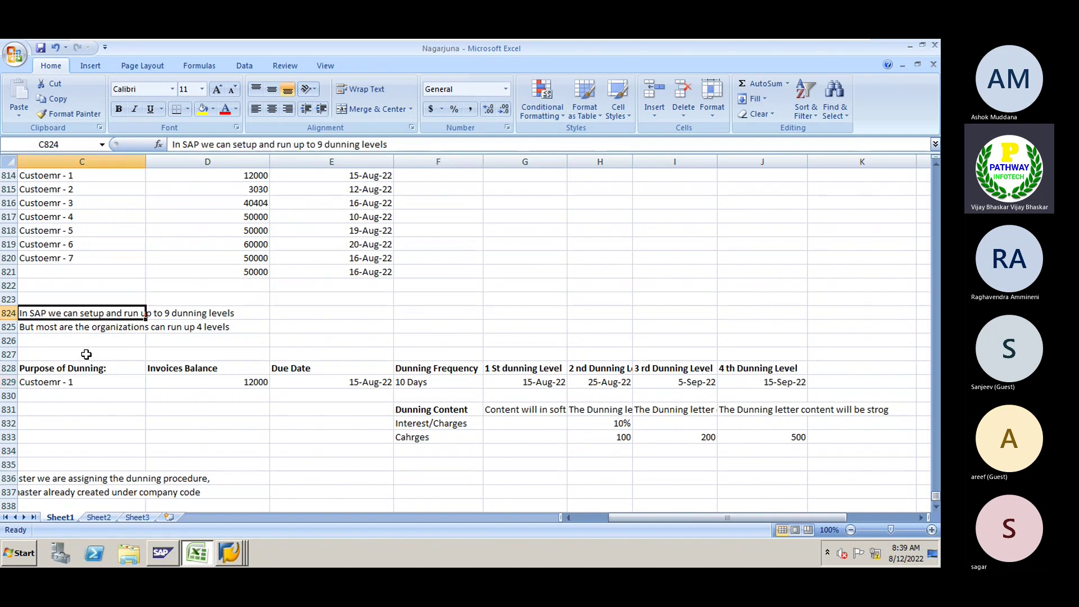
click(568, 518)
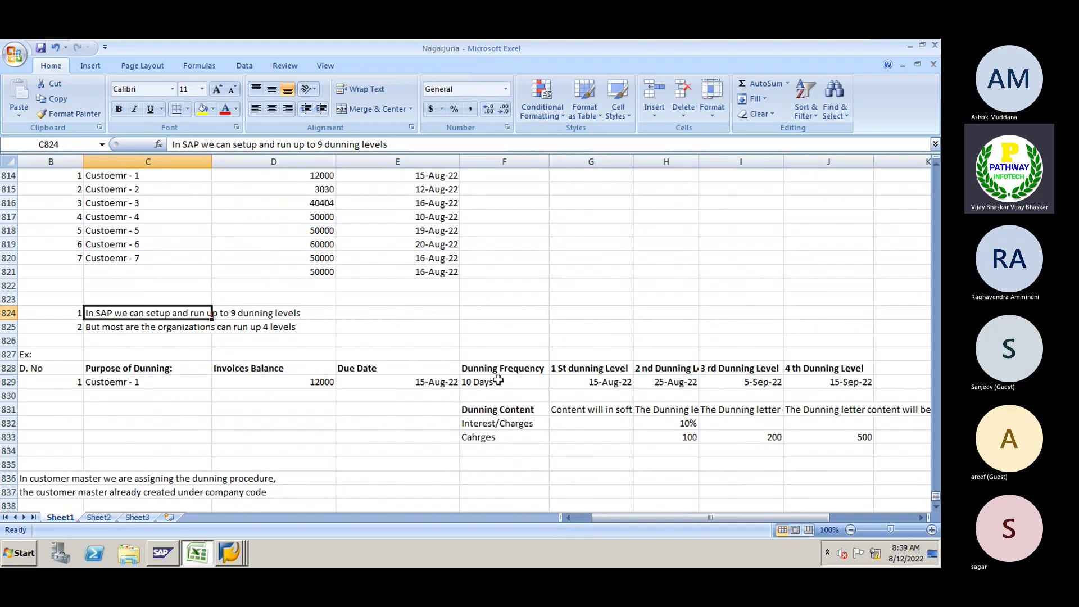
click(93, 329)
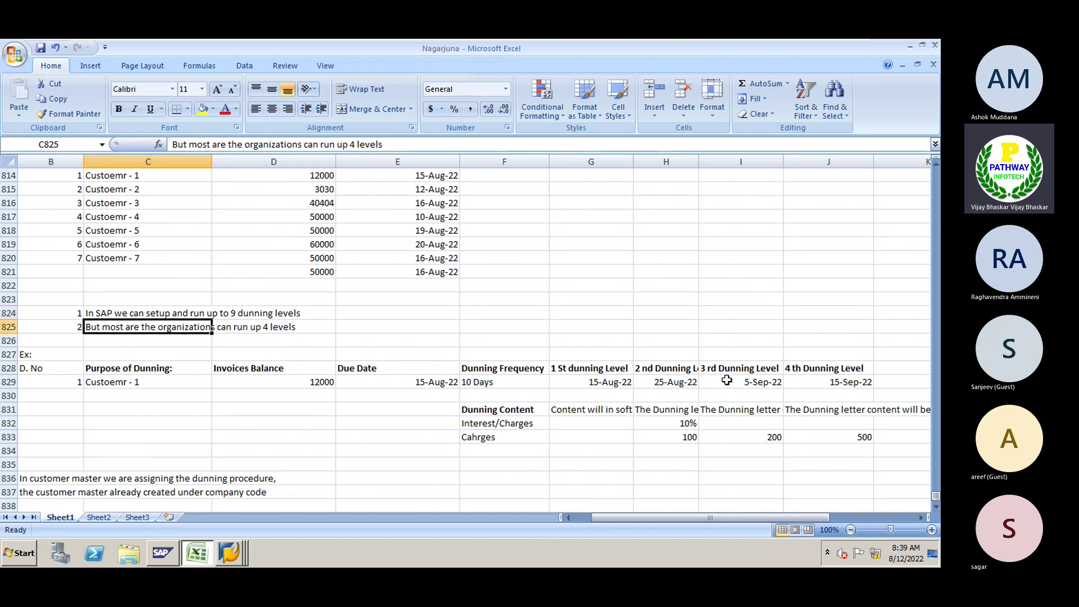
key(alt+Tab)
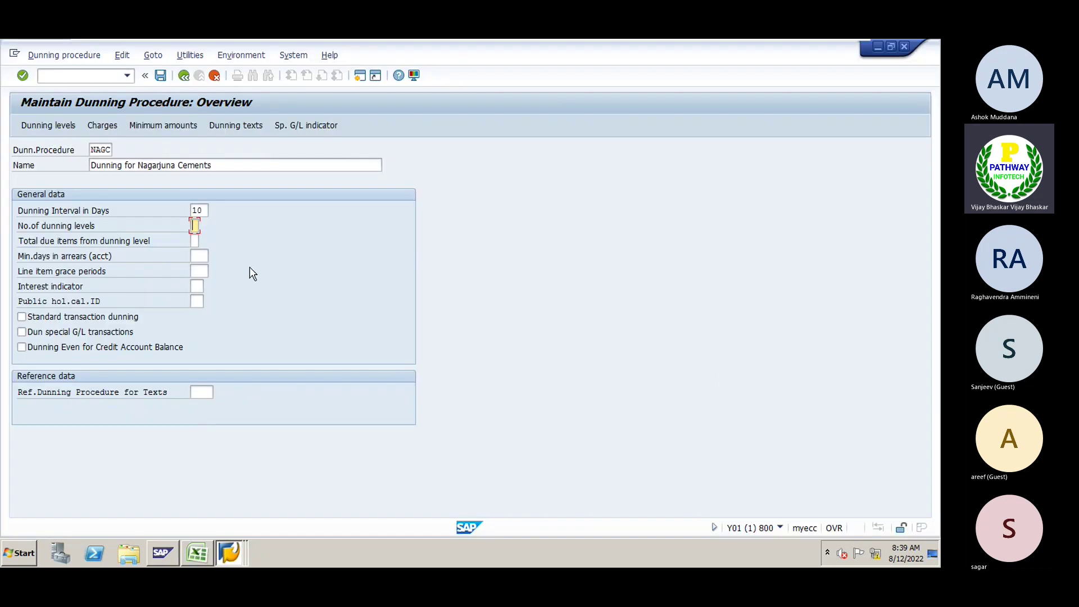
text(4)
key(Tab)
Try a line item grace period of 2, illustrate it with a 2 below the example's due date in the workbook, and clear both entries.
key(Tab)
key(Tab)
text(2)
click(198, 552)
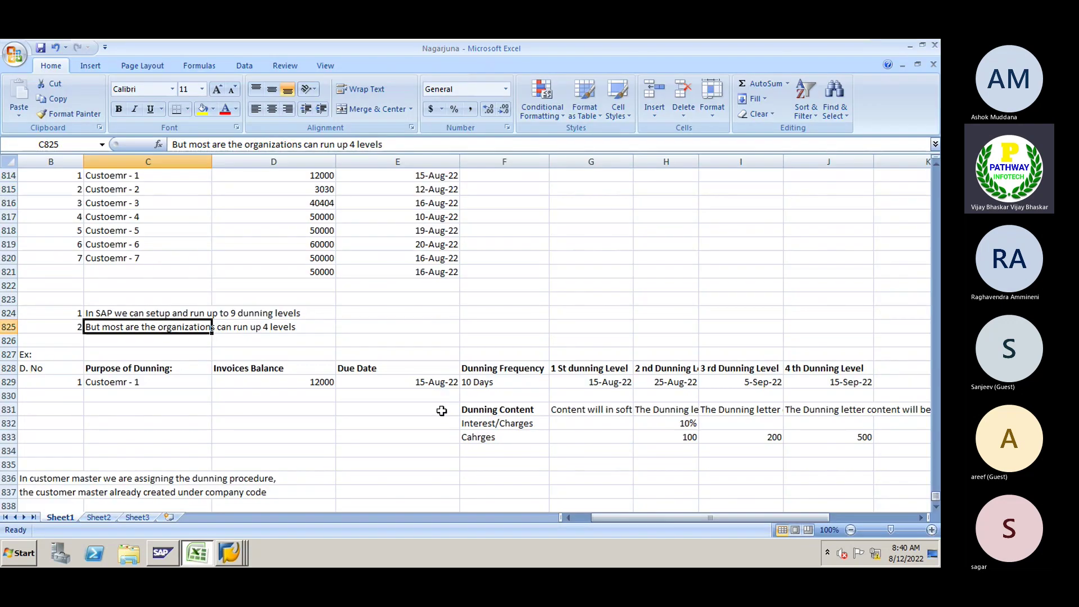
click(421, 382)
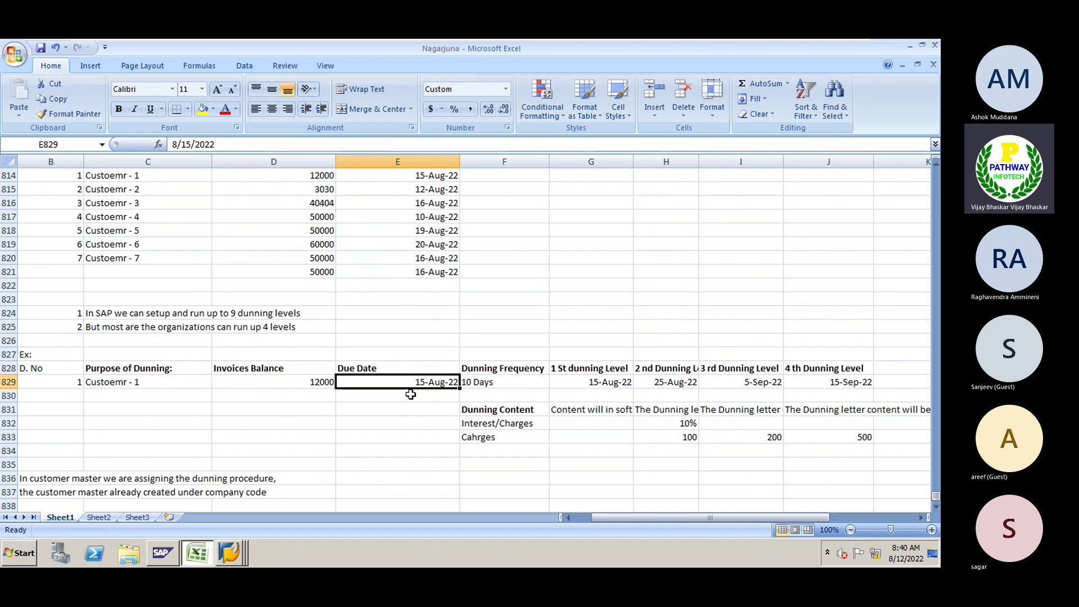
click(230, 553)
key(alt+Tab)
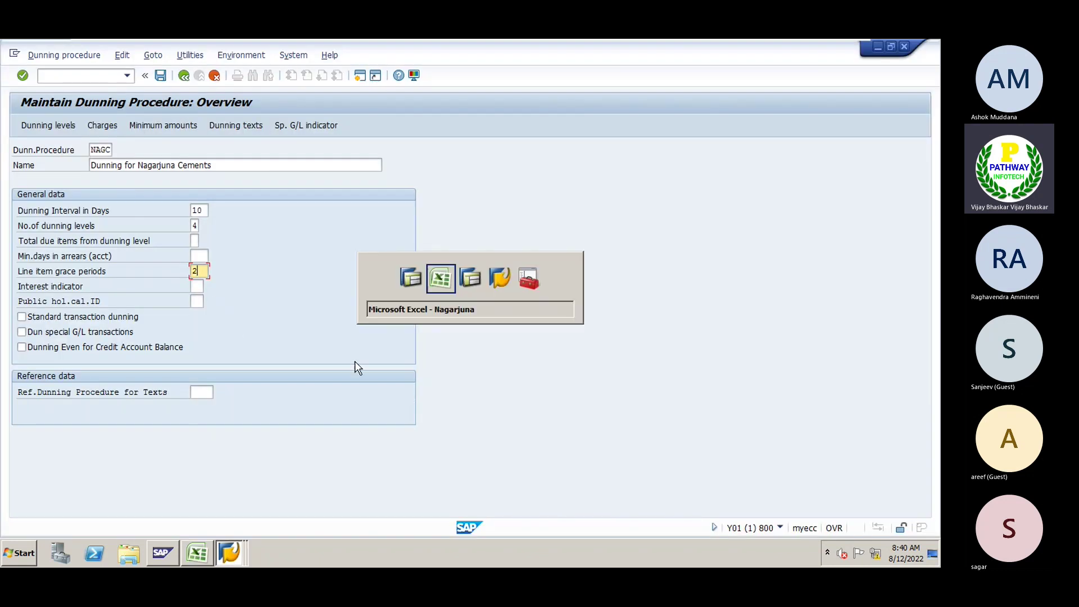
text(2)
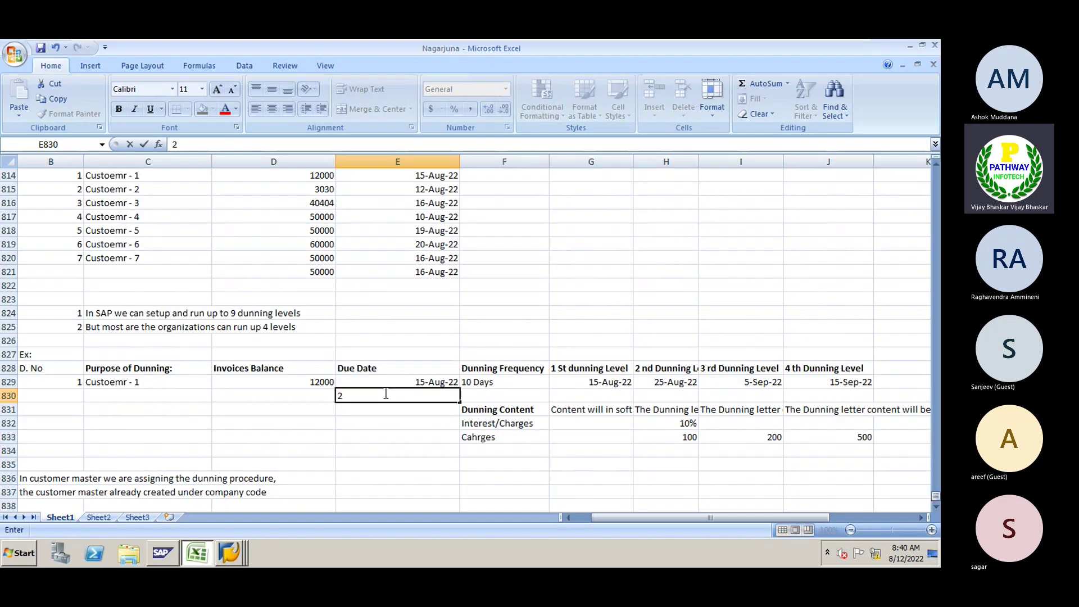
key(Return)
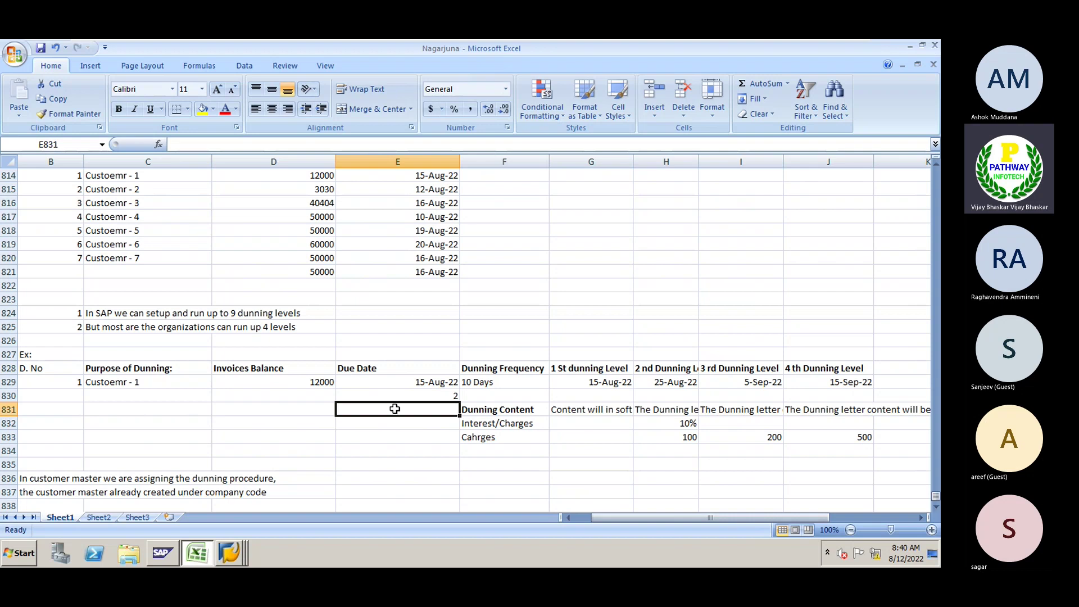
key(Up)
key(alt+Tab)
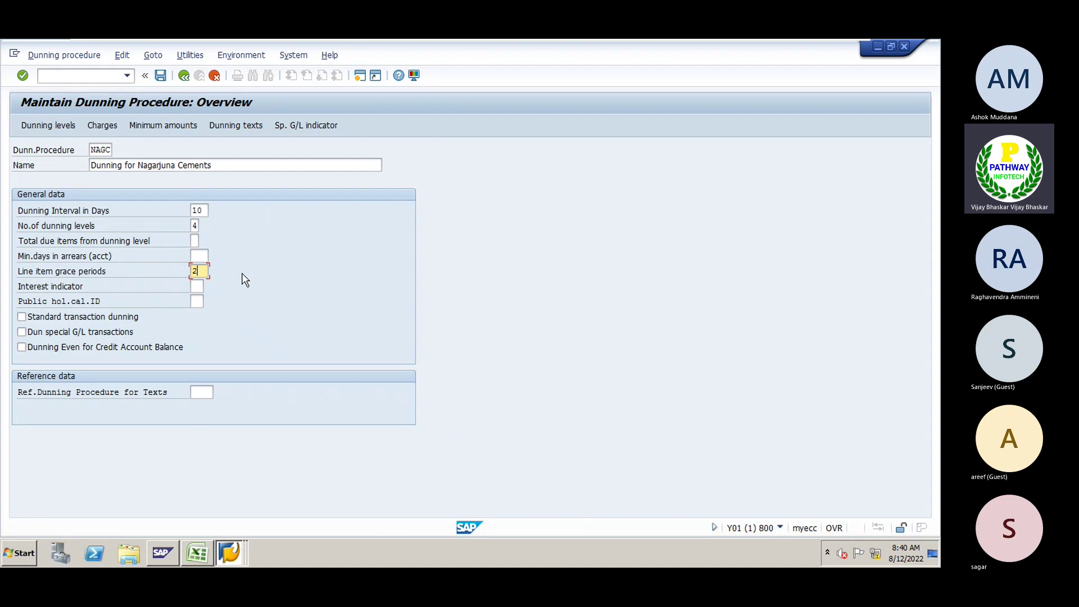
key(BackSpace)
Leave the interest indicator and public holiday calendar blank, and enable Standard transaction dunning for the dunning procedure.
click(198, 287)
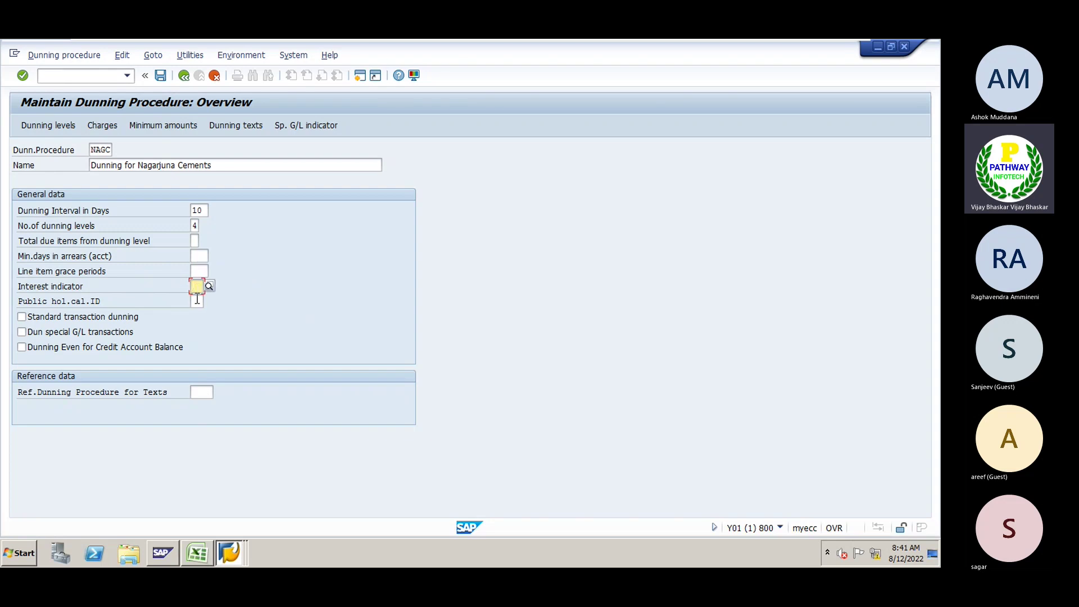
click(196, 301)
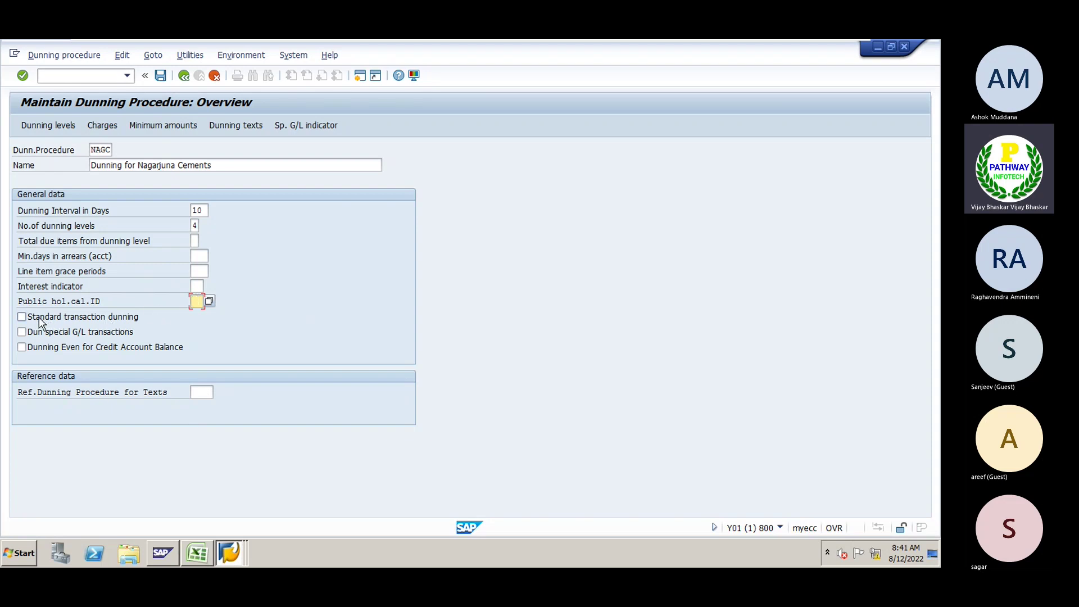
click(22, 318)
Switch to the Nagarjuna workbook and enter "Note: The dunning concept is applicable for Customers and Vendors" in cell B840.
click(198, 553)
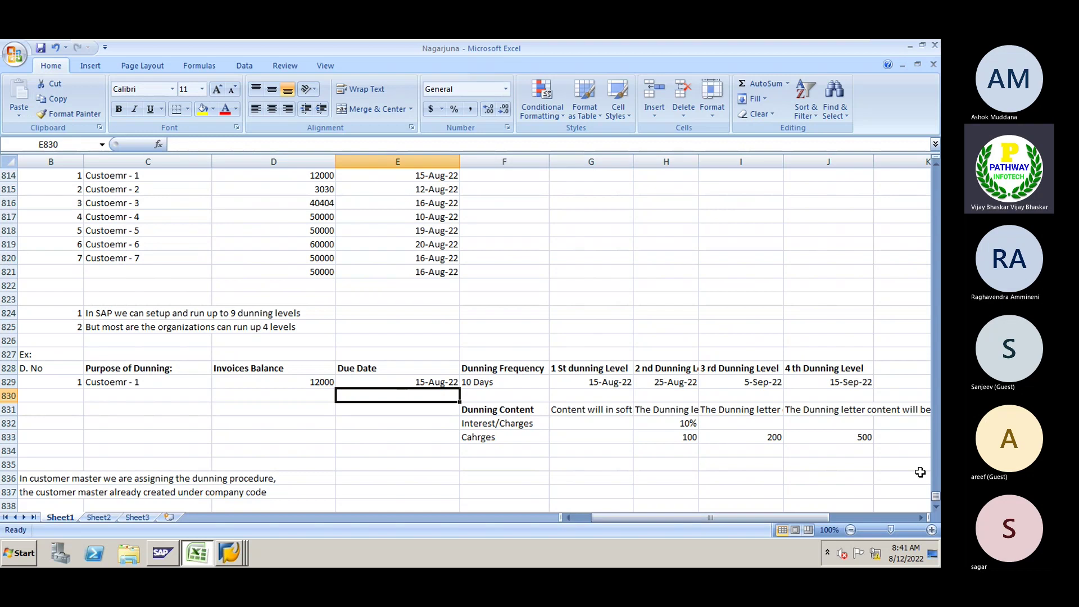
click(936, 507)
click(936, 507)
click(936, 508)
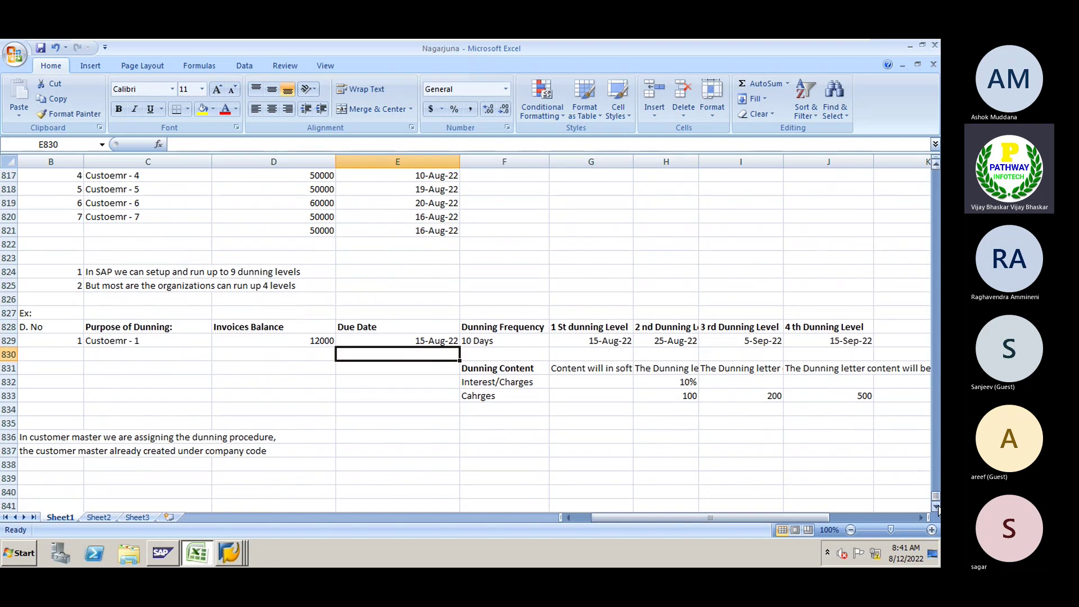
click(936, 507)
click(569, 517)
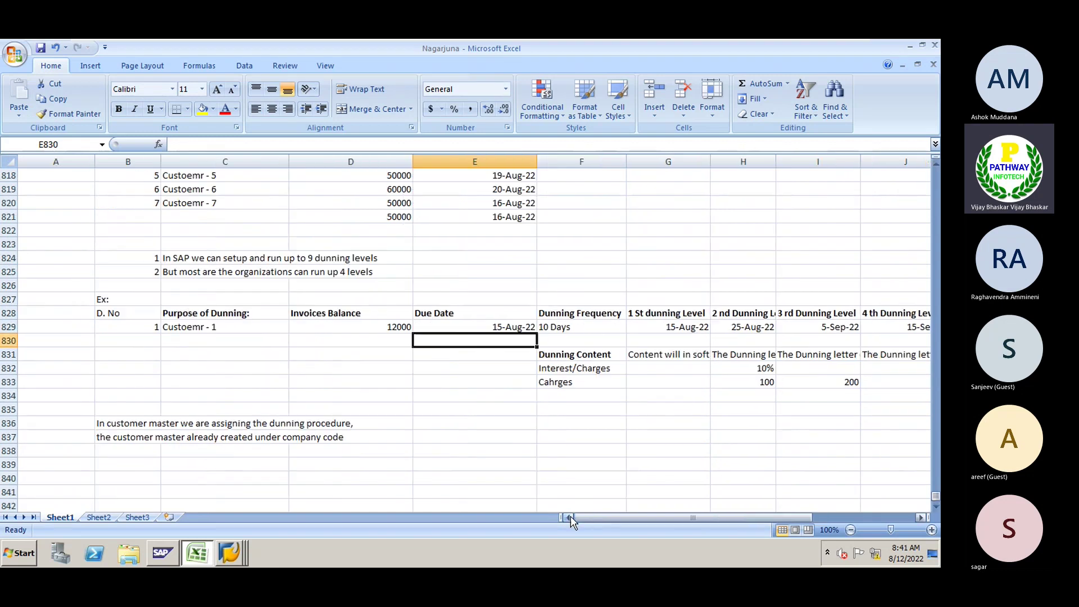
click(121, 479)
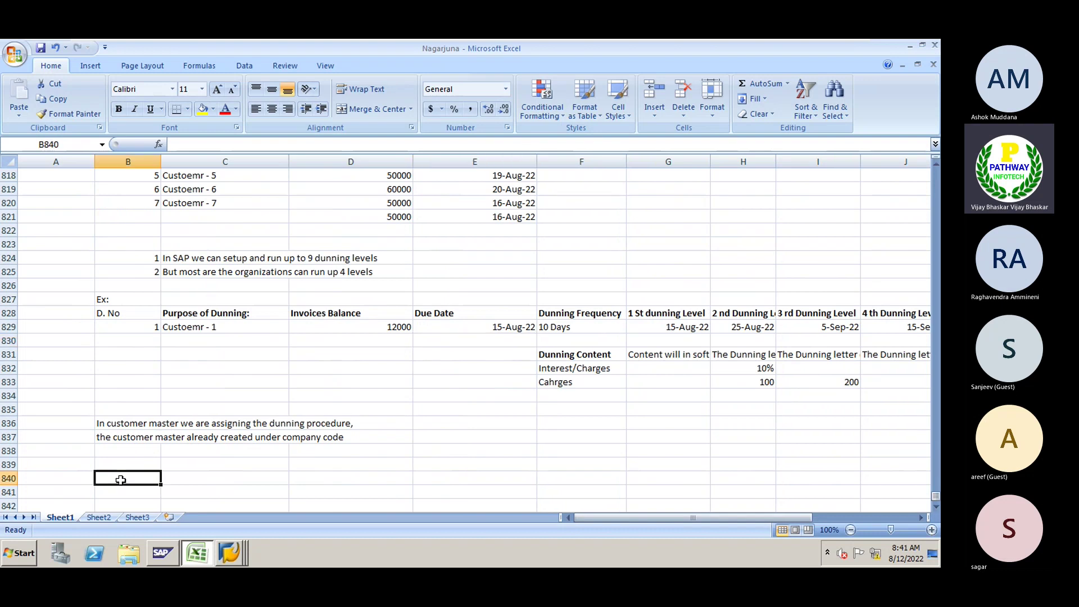
text(Note:)
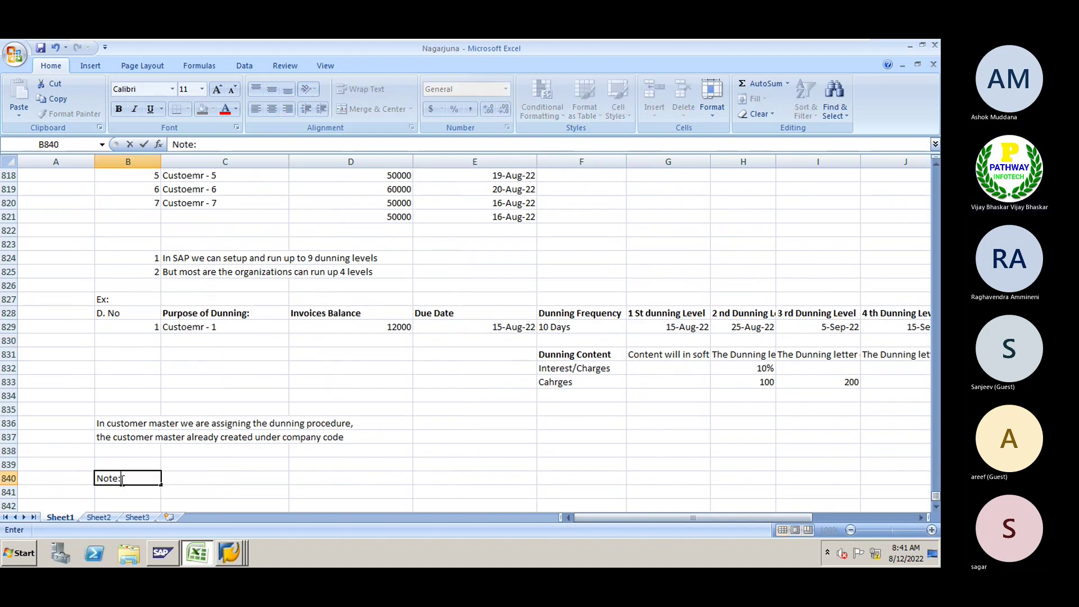
text( The dunn)
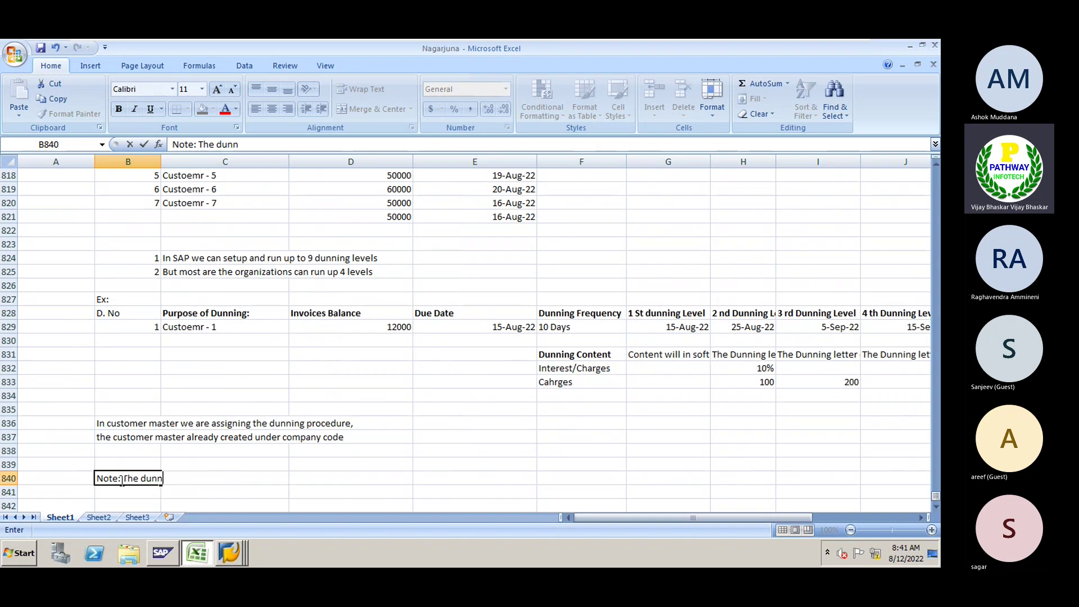
text(ing conce)
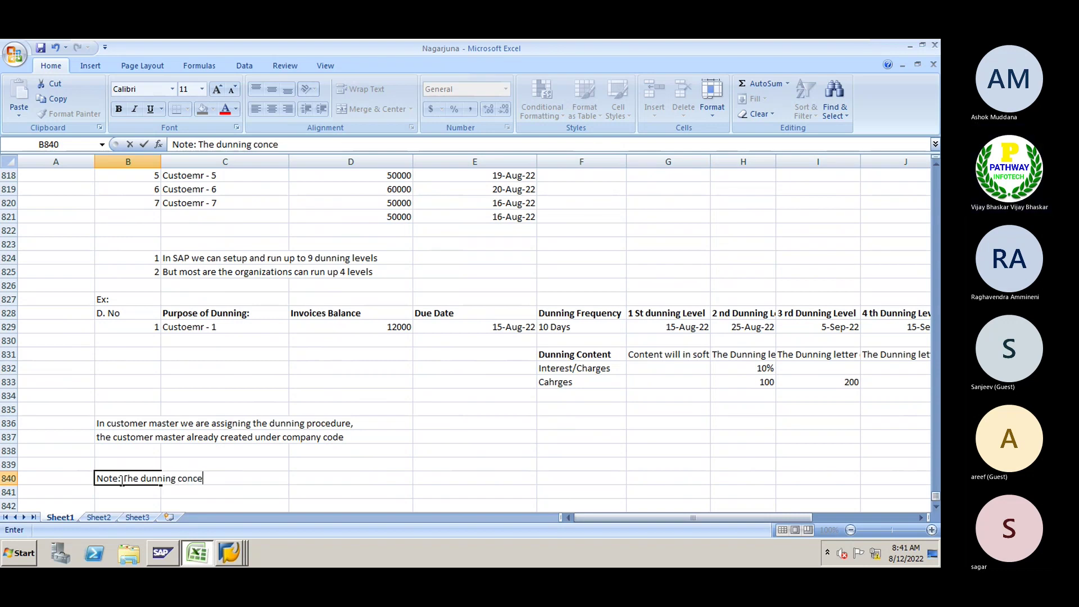
text(pt is applicable for )
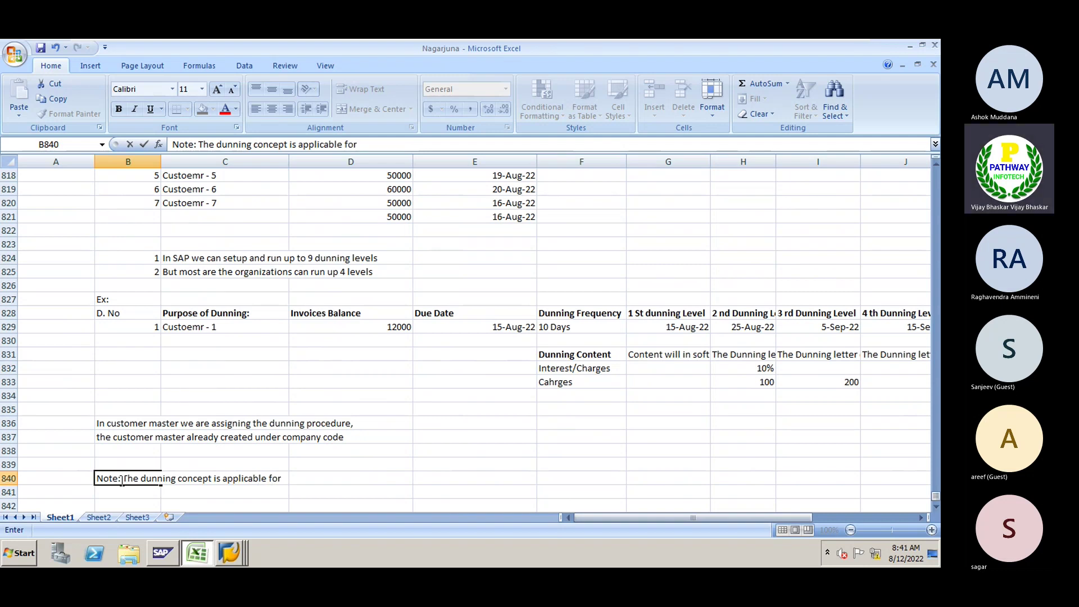
text(Customer a)
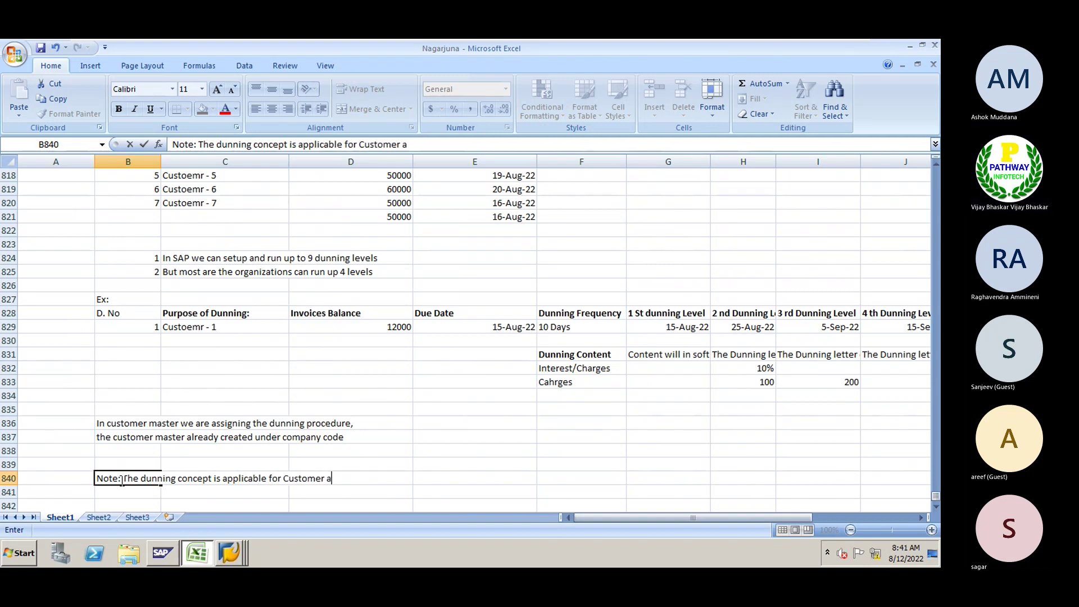
key(BackSpace)
text(s and Vendor)
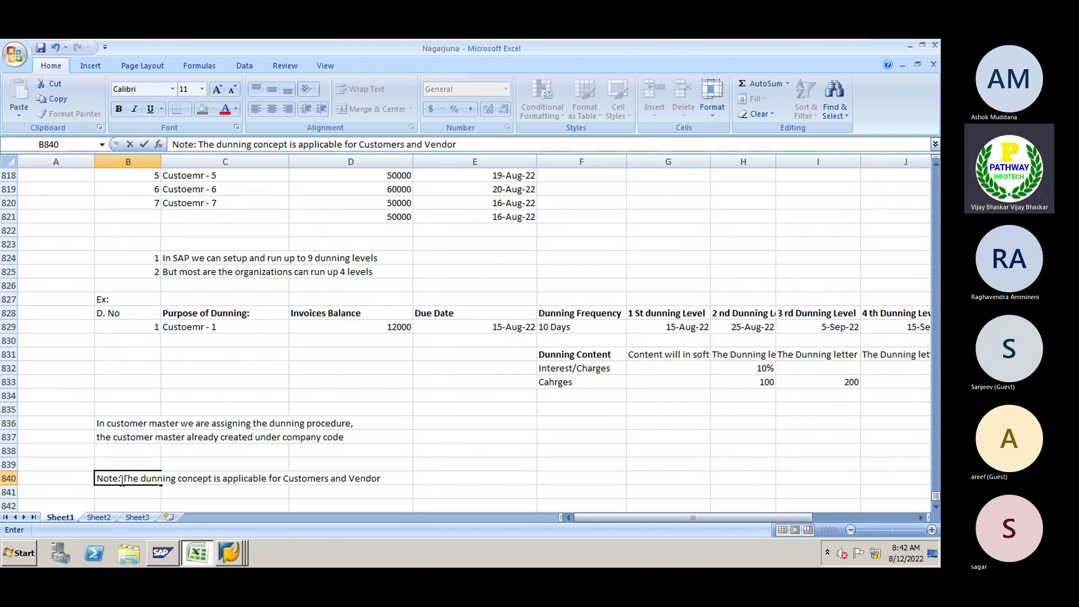
text(s)
key(Return)
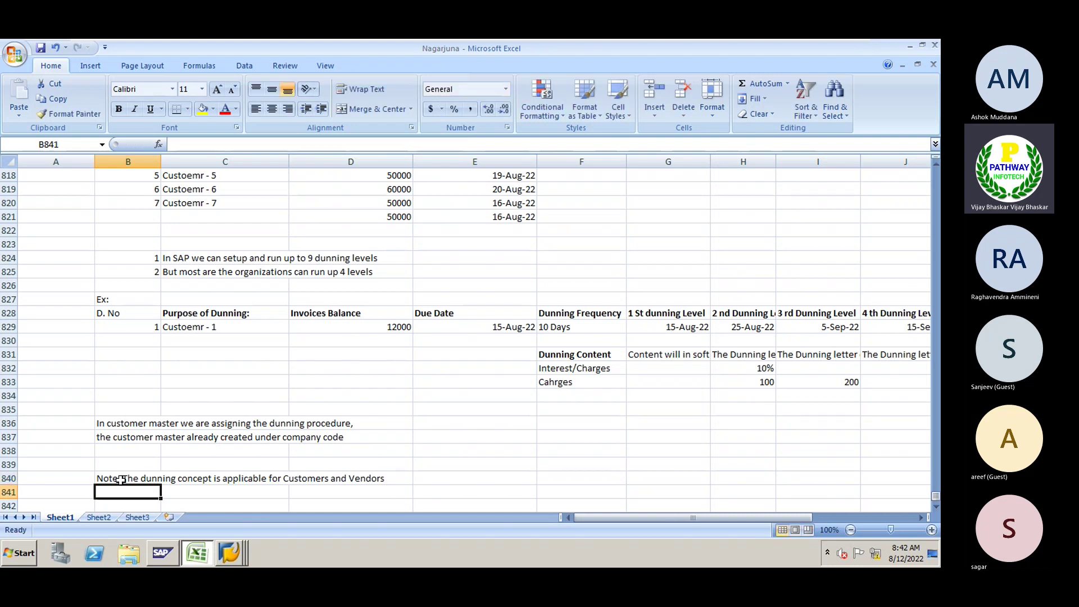
Format the note in B840 as blue bold text and enlarge its font by two sizes.
click(110, 478)
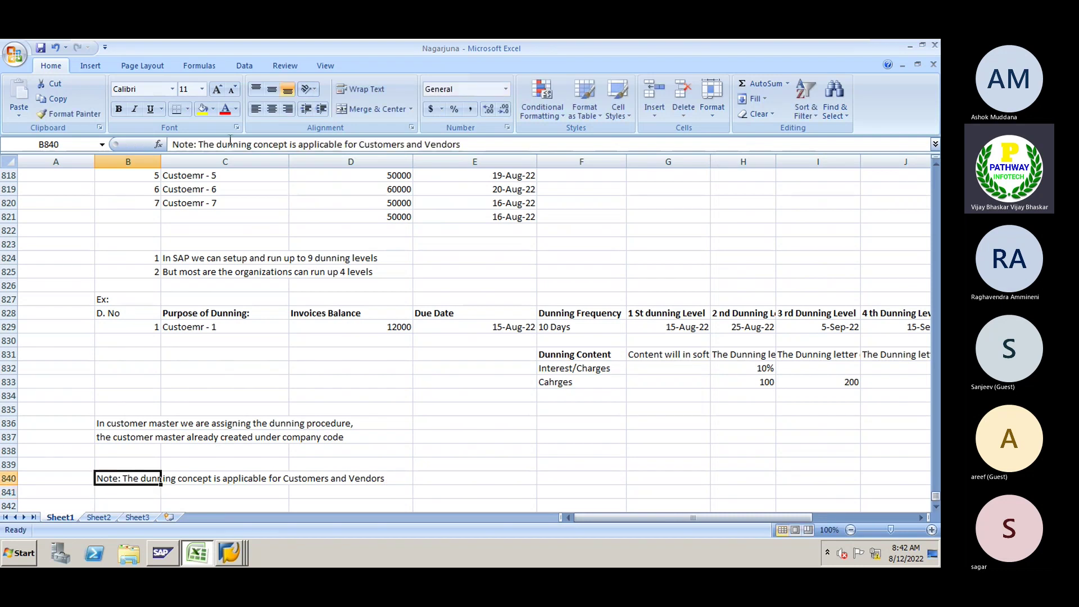
click(235, 109)
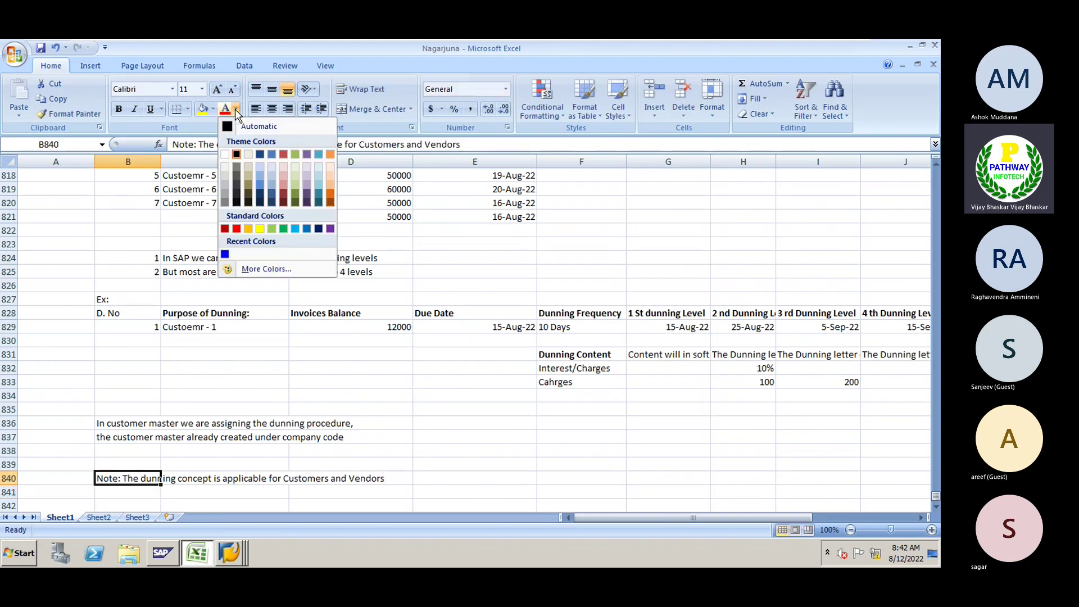
click(225, 255)
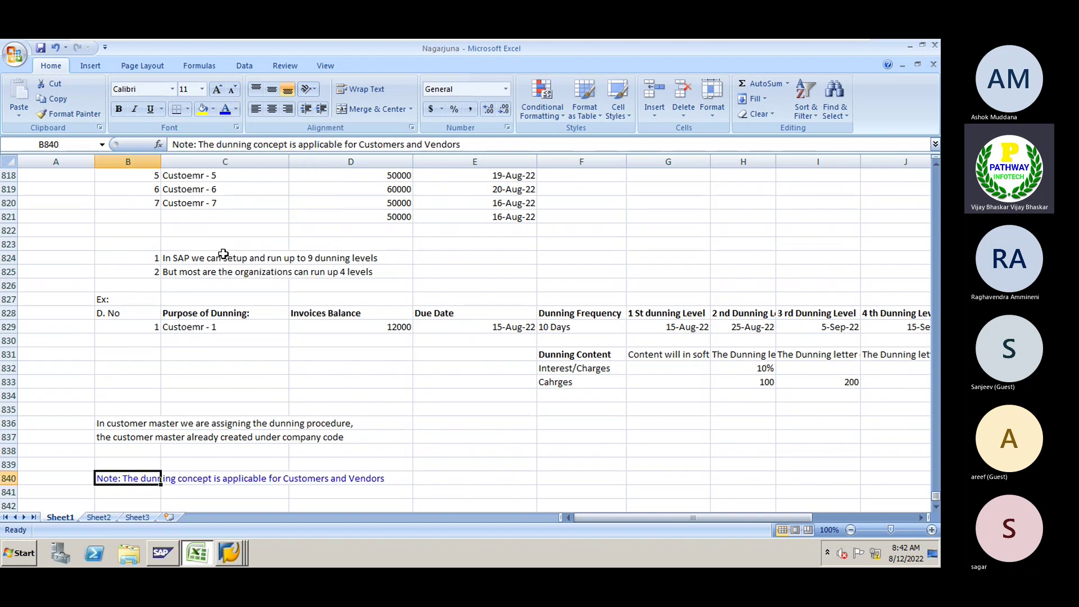
key(ctrl+b)
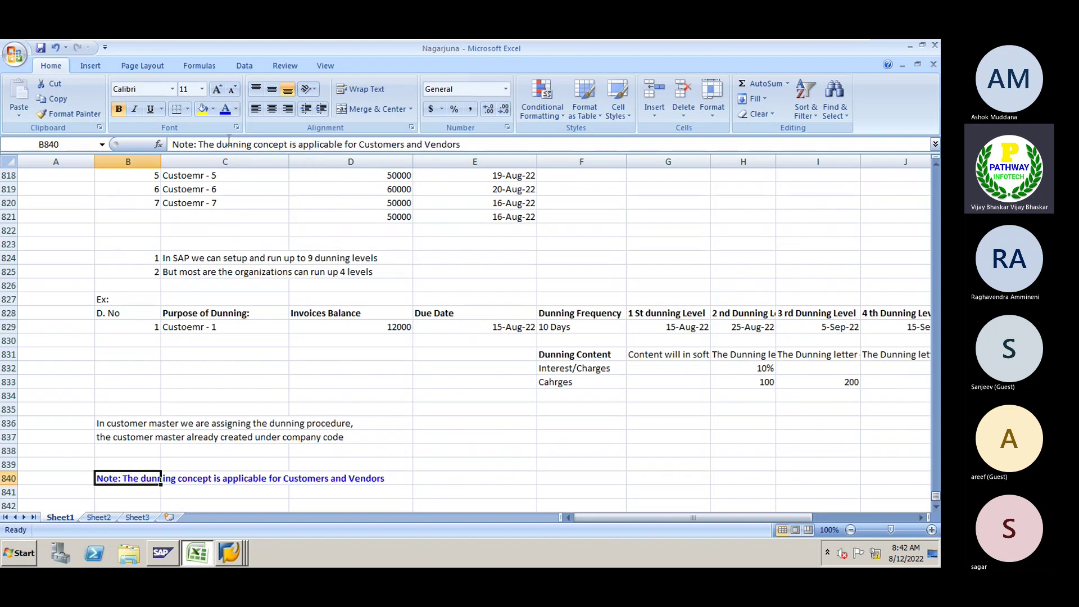
click(216, 91)
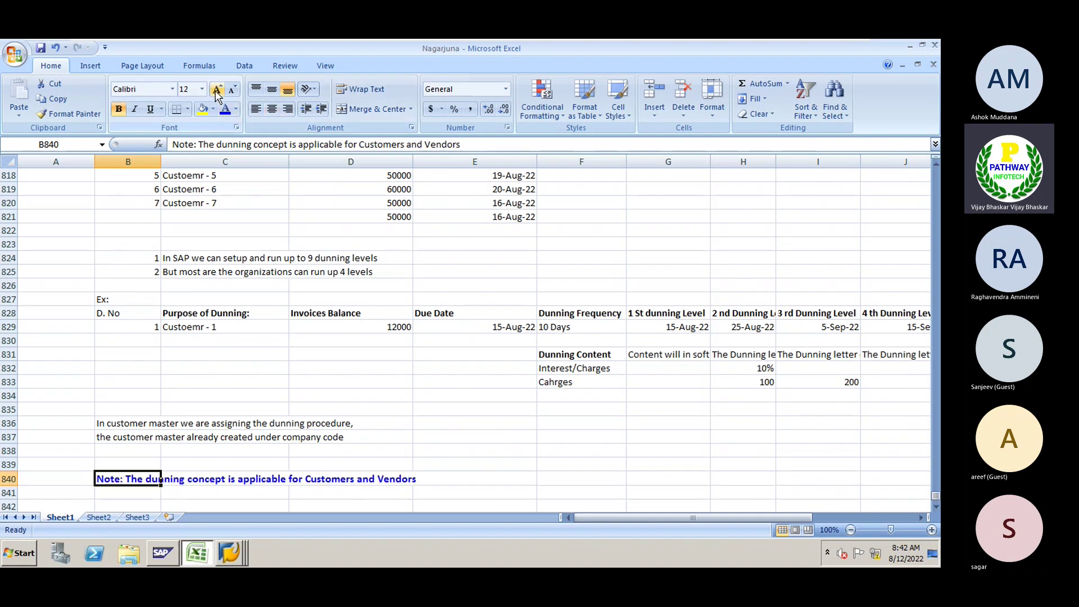
click(216, 91)
click(105, 499)
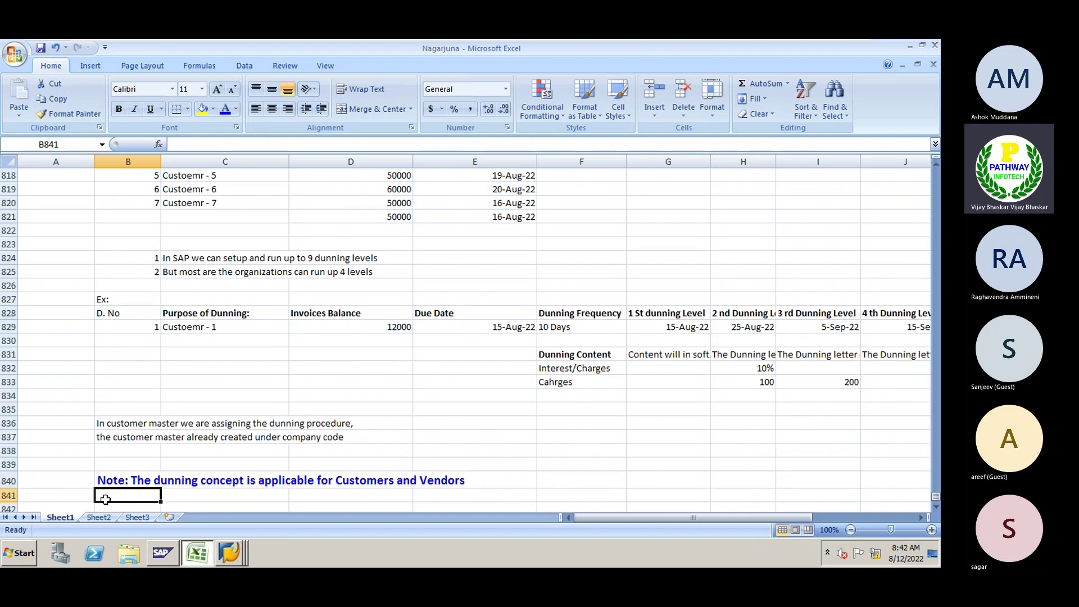
In the Nagarjuna workbook, examine the example's charges across the dunning levels and the second level's interest against the invoice balance.
key(alt+Tab)
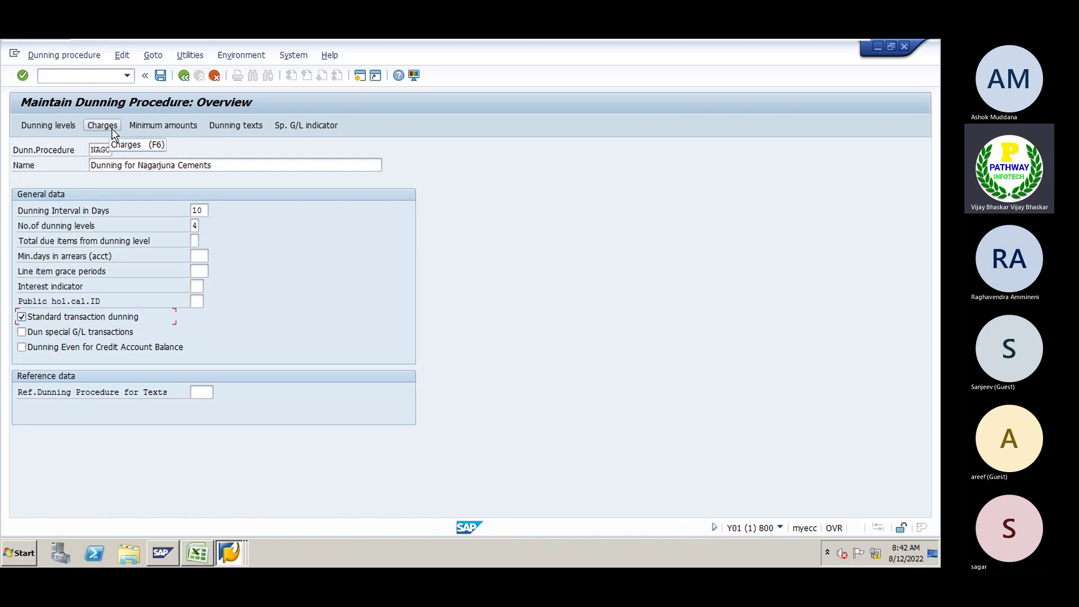
click(197, 556)
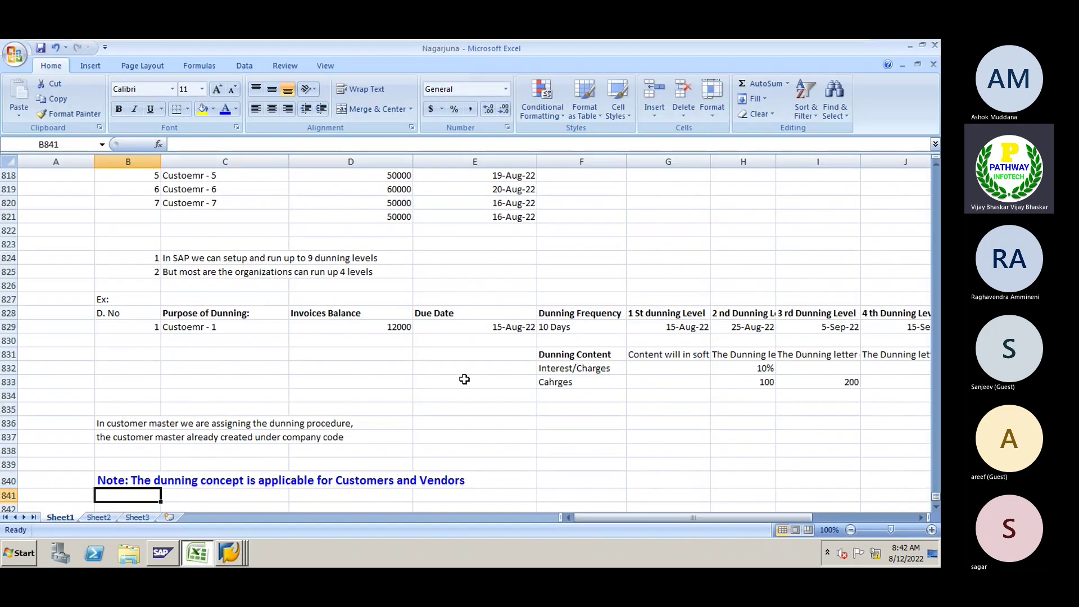
click(562, 384)
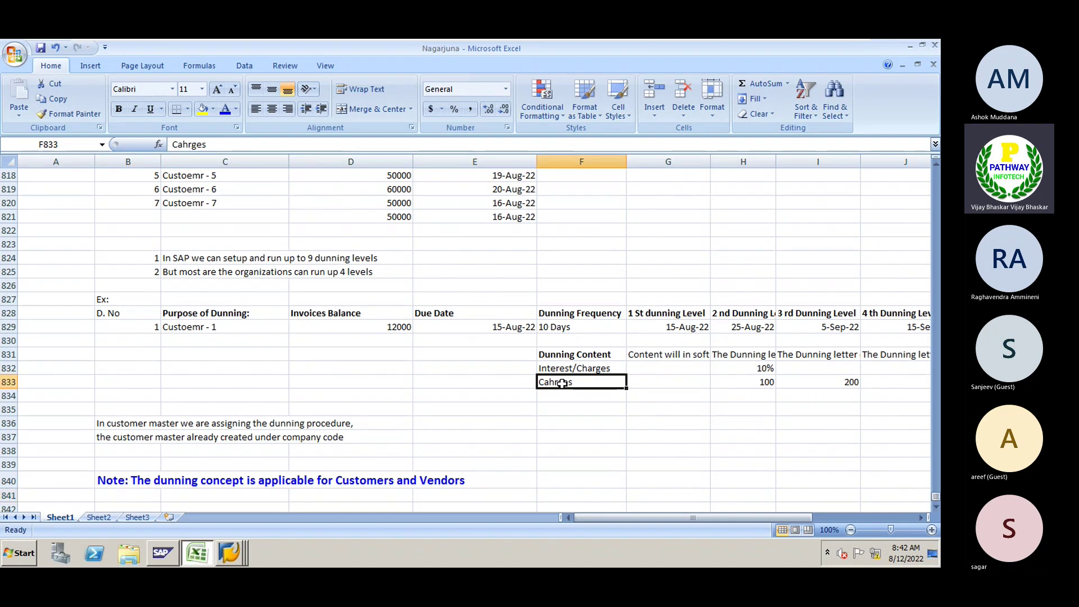
key(Right)
key(Right)
key(Right)
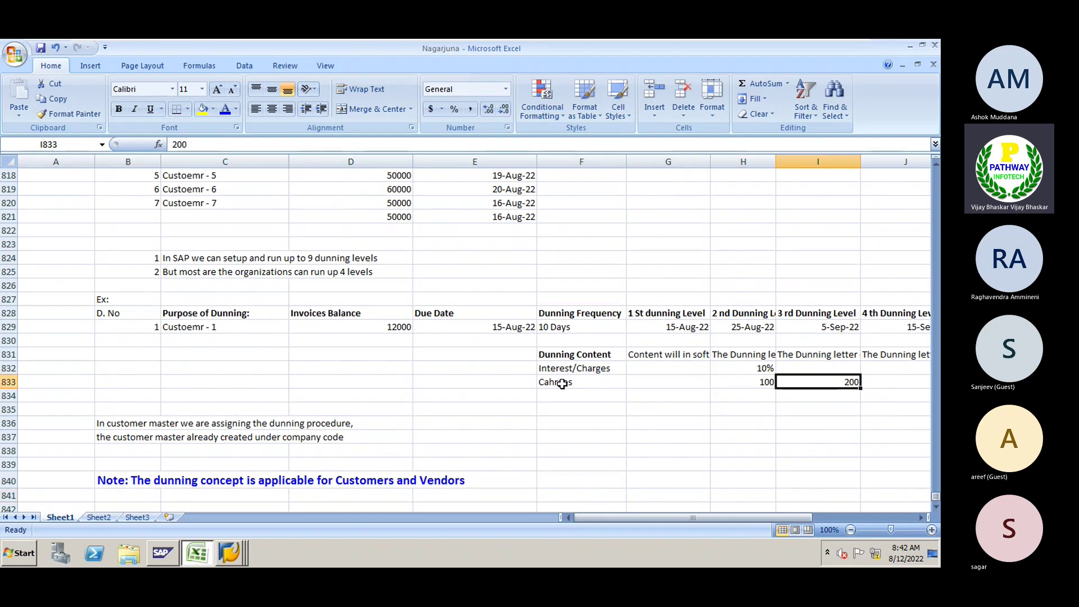
key(Right)
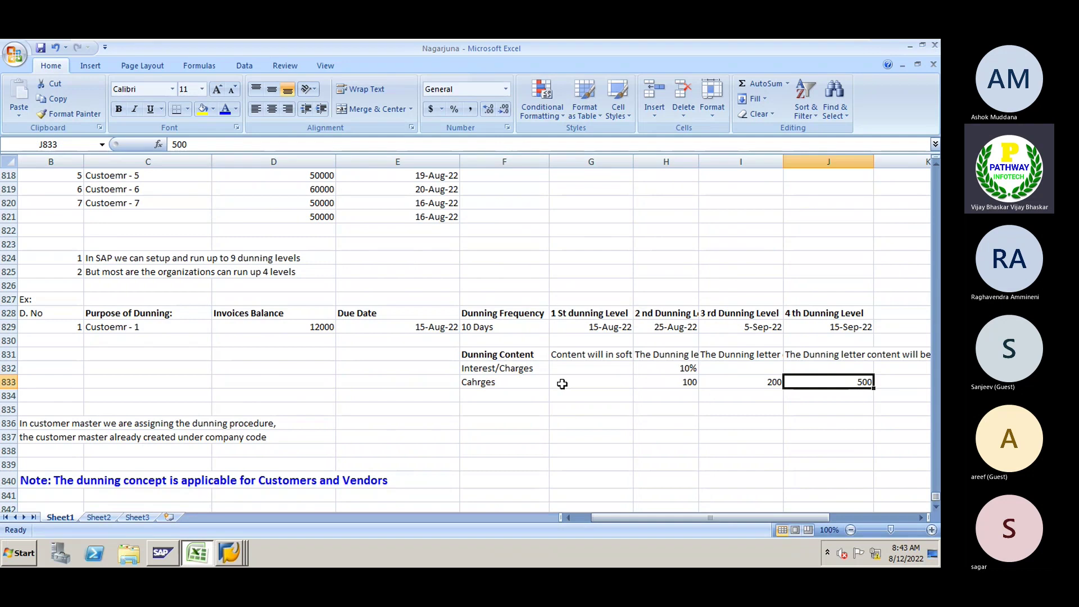
key(Left)
key(Left)
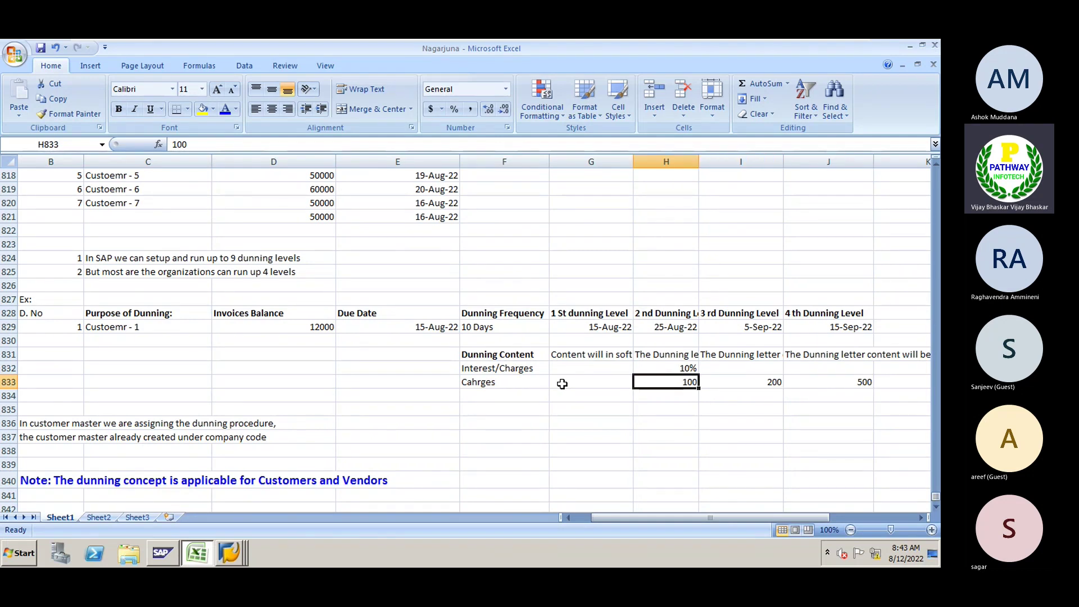
click(664, 368)
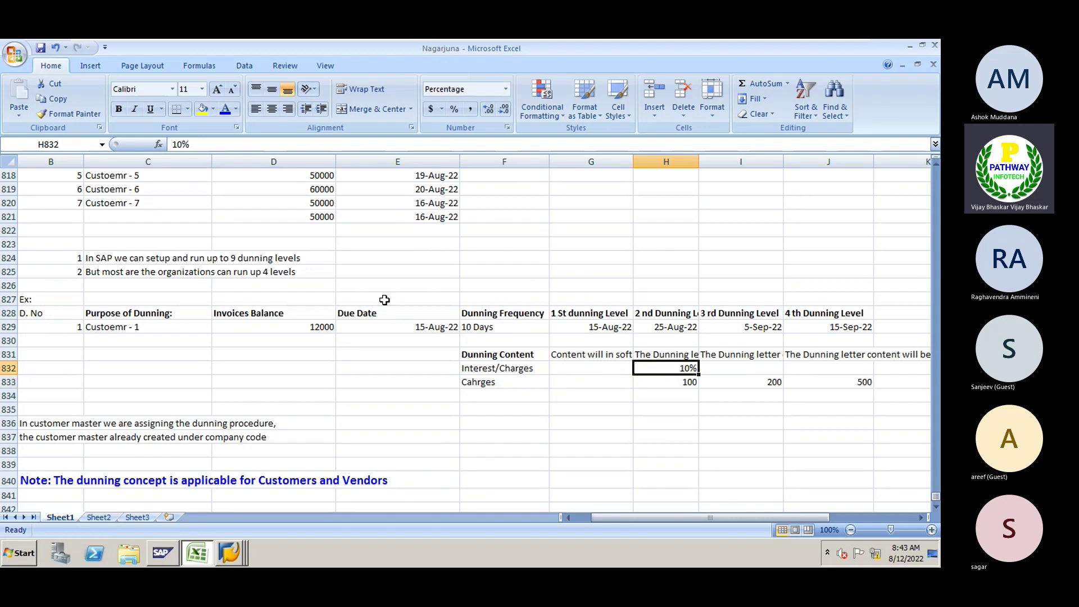
click(312, 326)
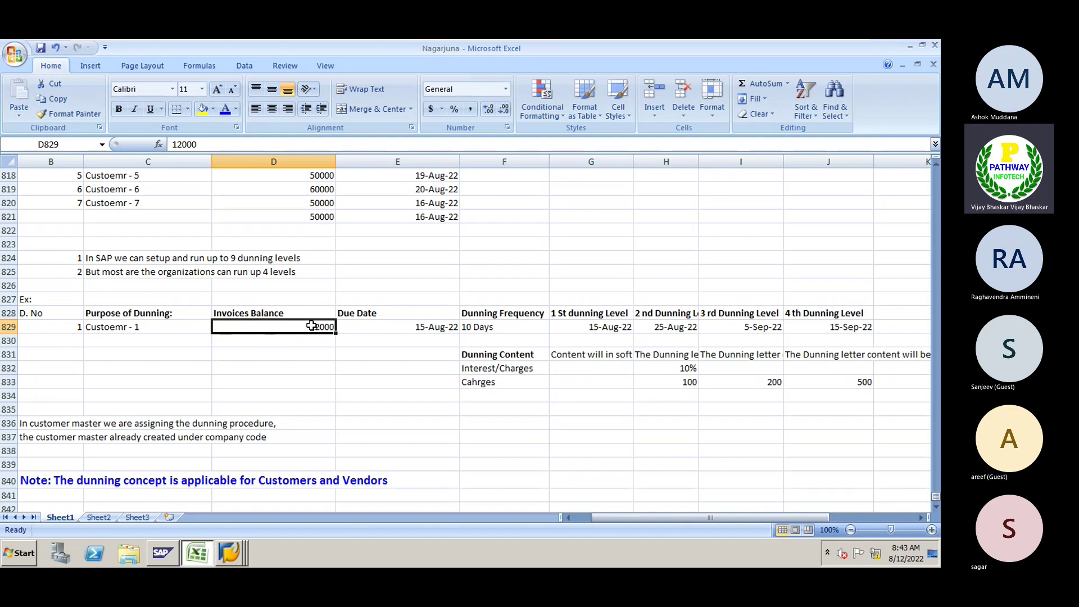
click(667, 367)
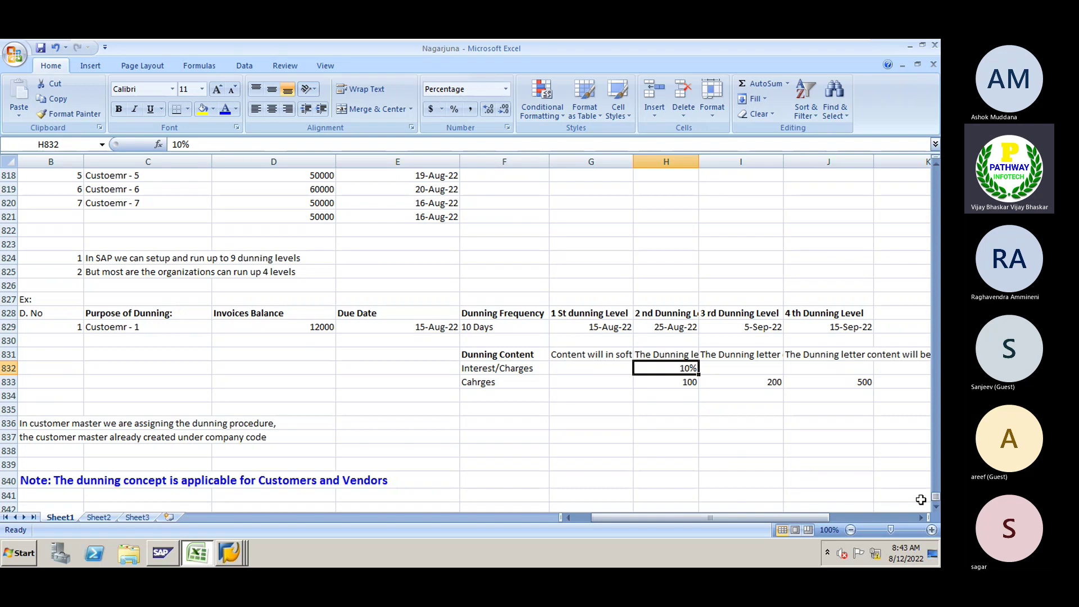
click(935, 507)
click(935, 508)
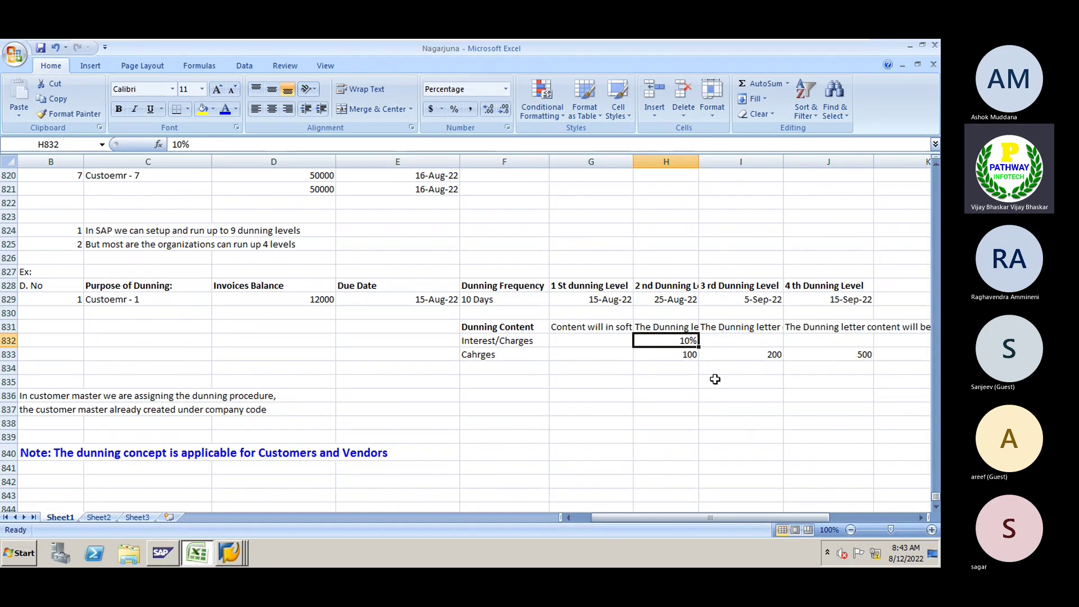
click(654, 356)
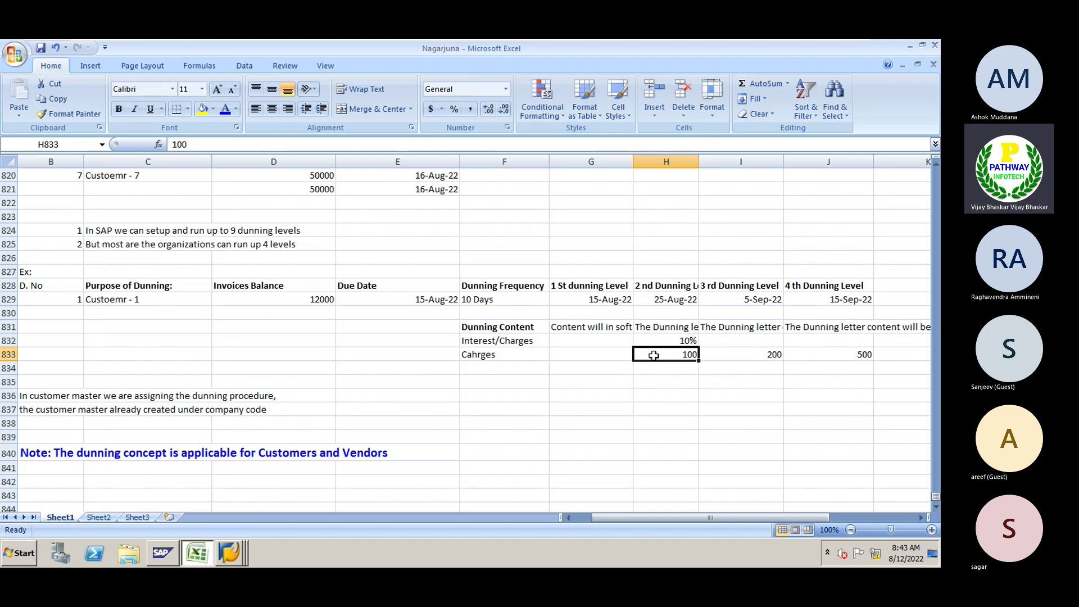
Switch to SAP and confirm the general data of the Nagarjuna Cements dunning procedure.
key(alt+Tab)
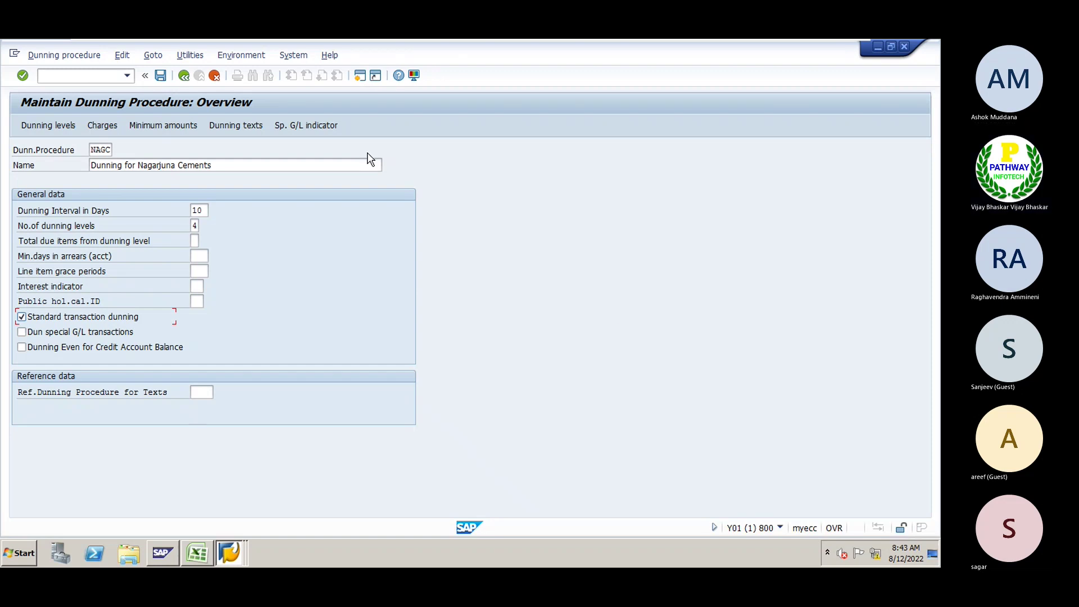
key(Return)
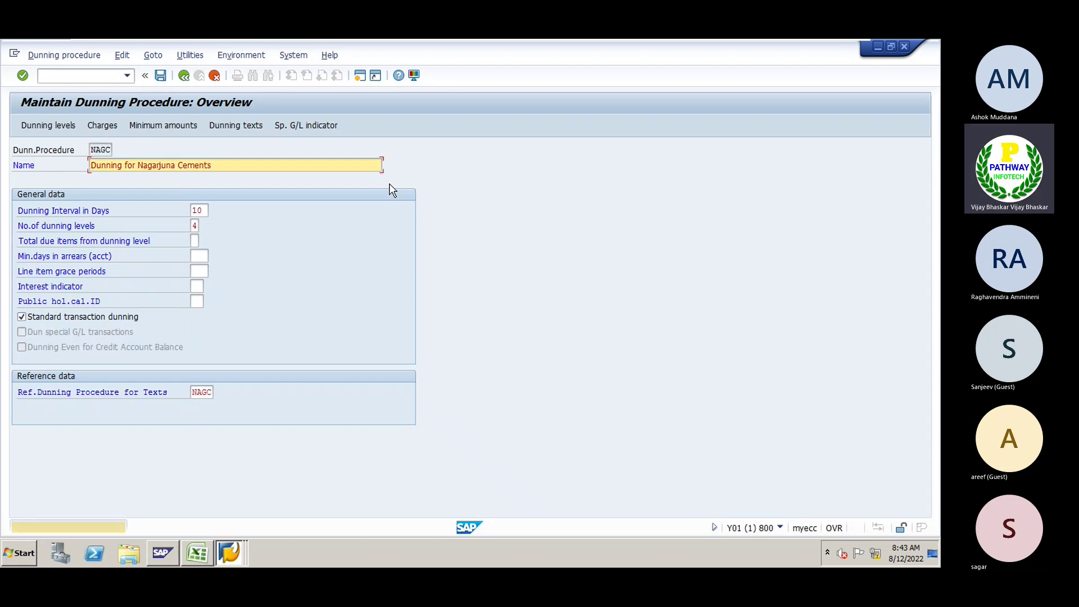
key(Return)
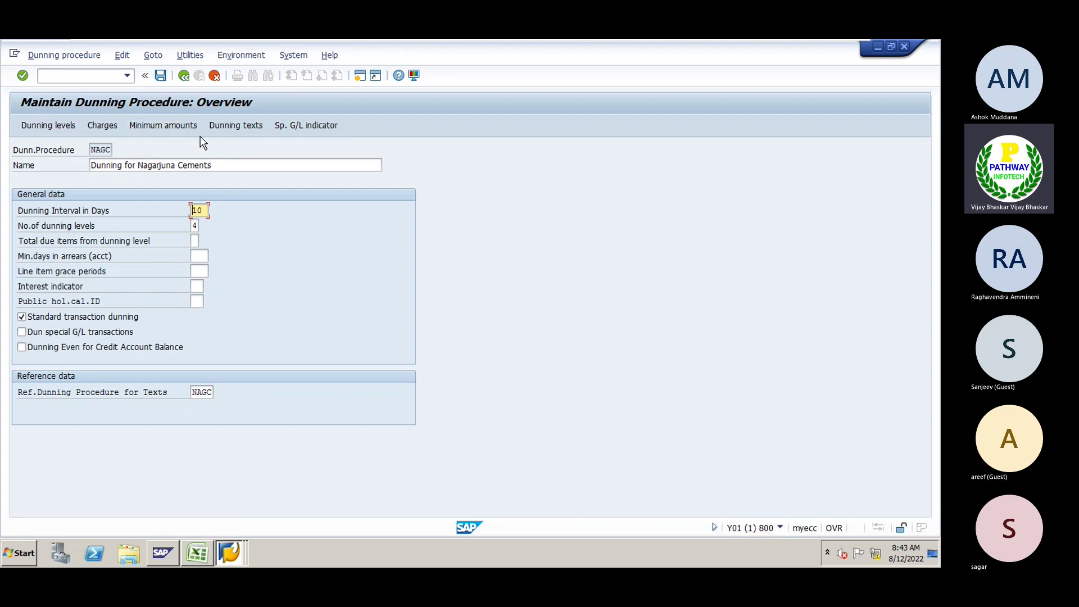
Open the procedure's dunning texts for company code NAGC with account type Customer, checking the workbook's note before confirming.
click(230, 129)
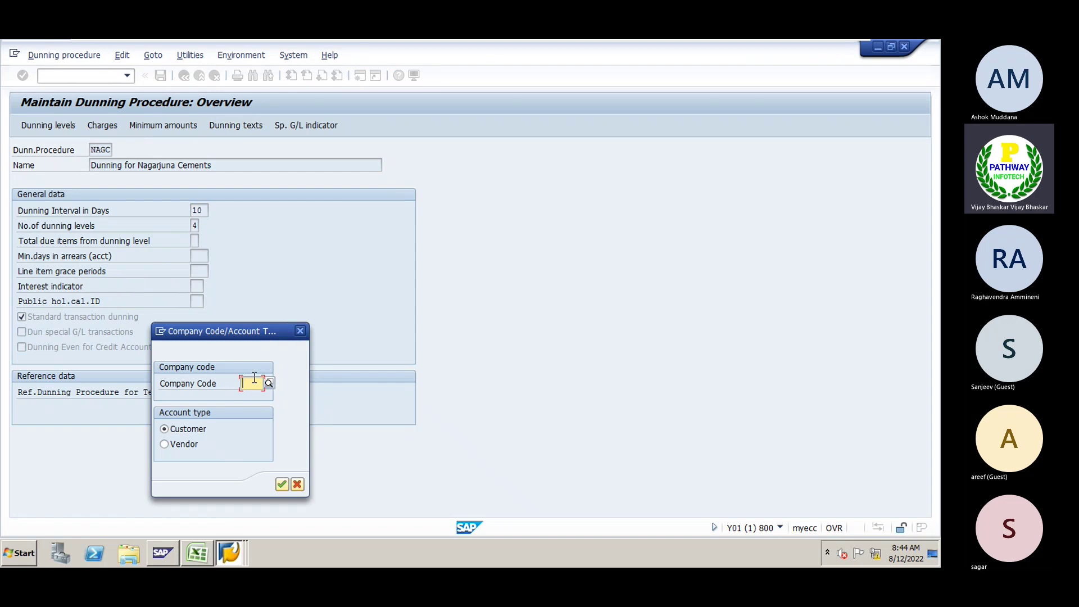
text(NAGC)
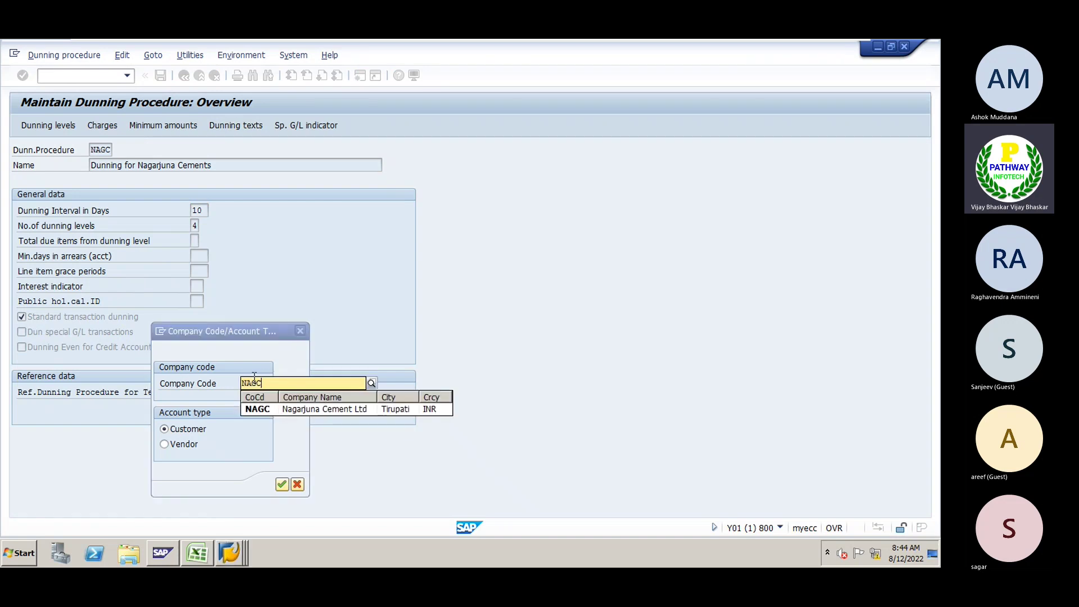
key(Return)
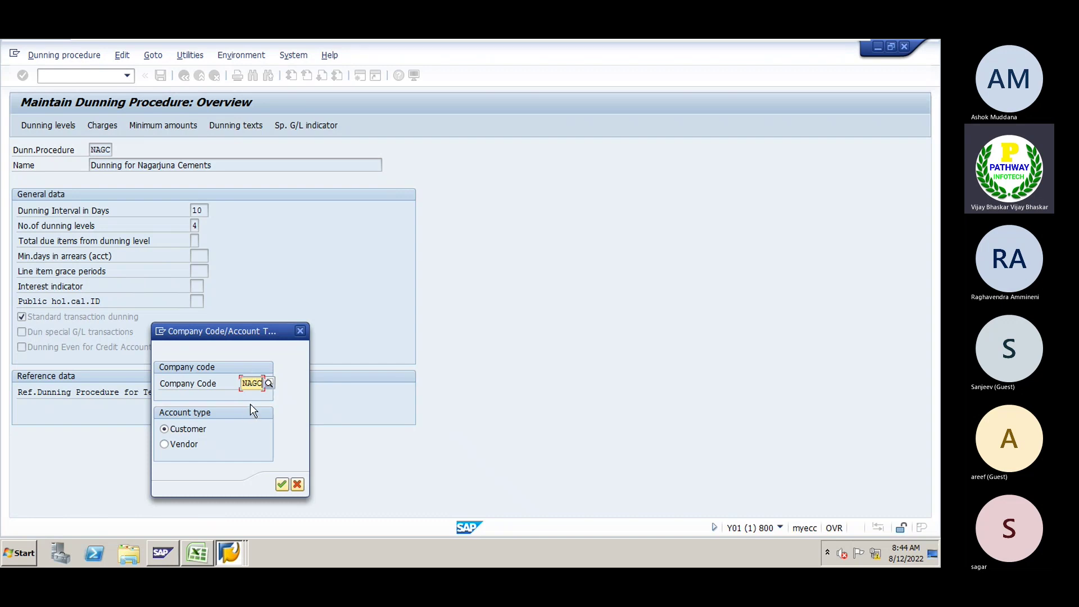
drag(220, 330, 389, 273)
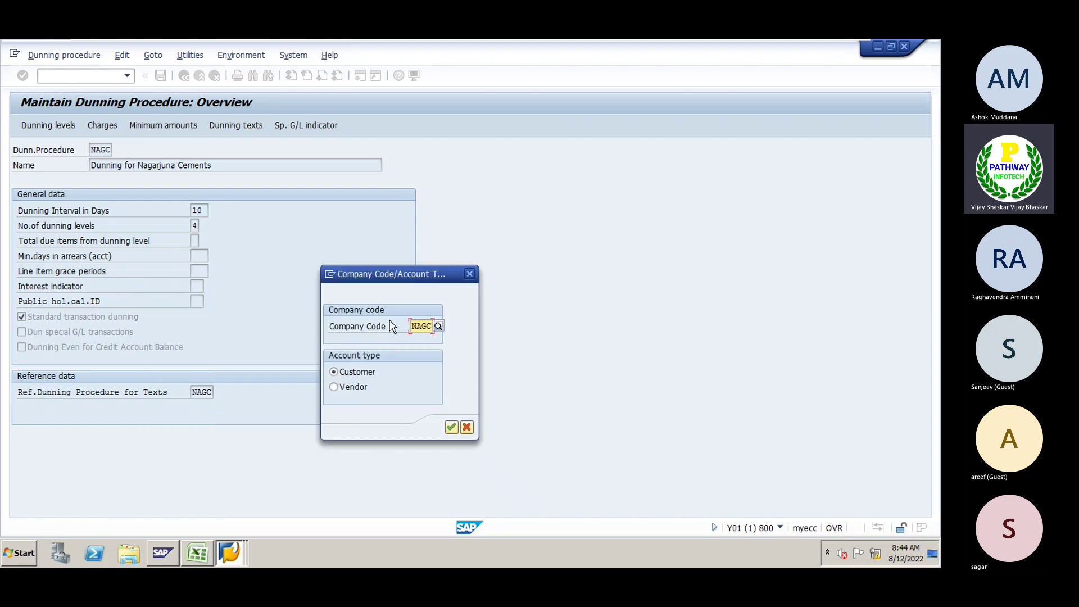
click(200, 554)
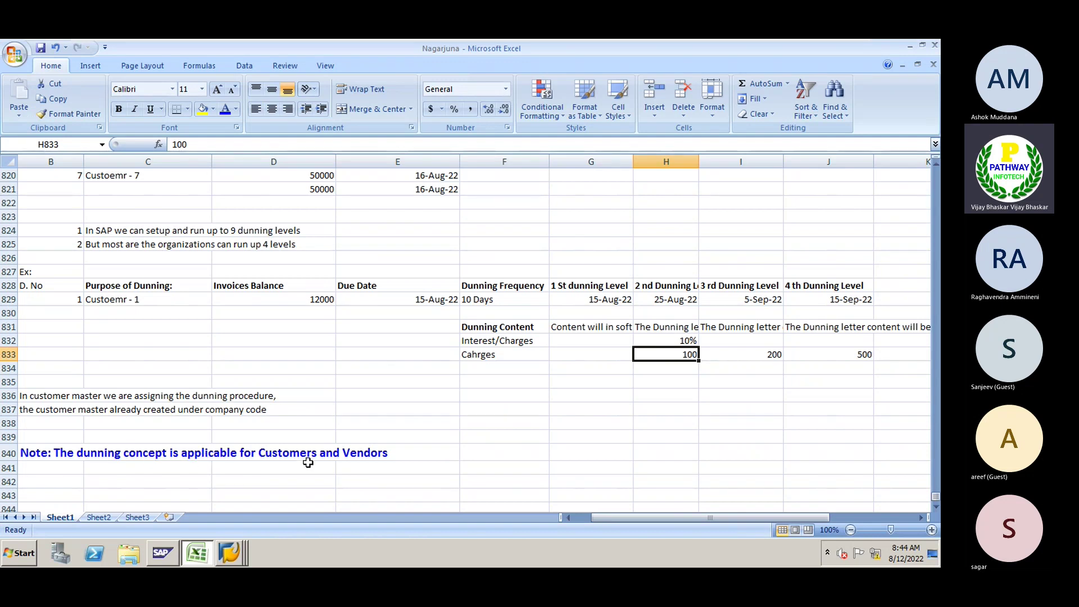
click(579, 518)
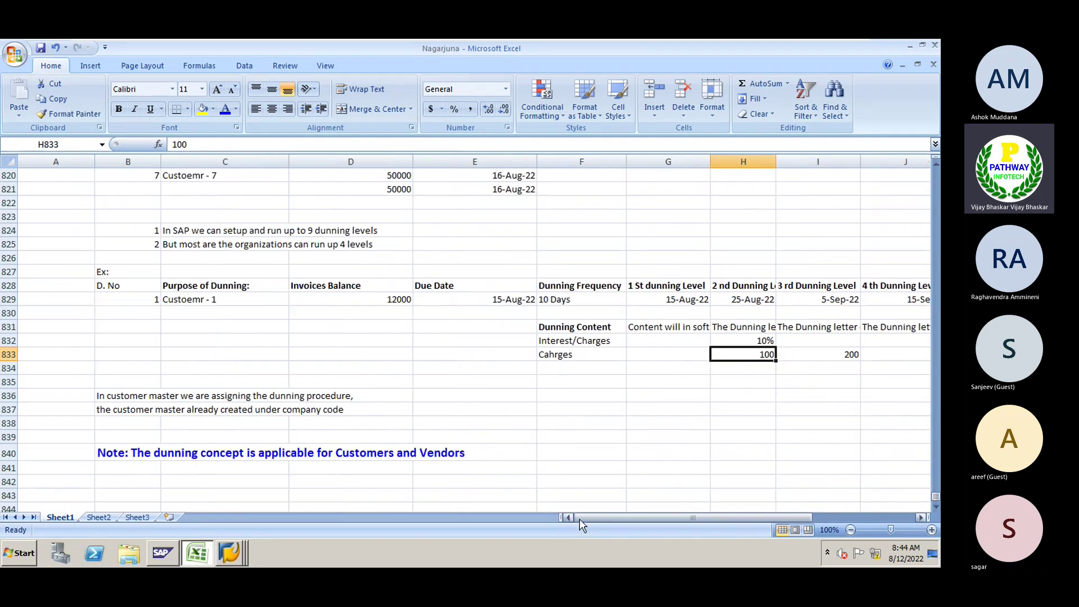
key(alt+Tab)
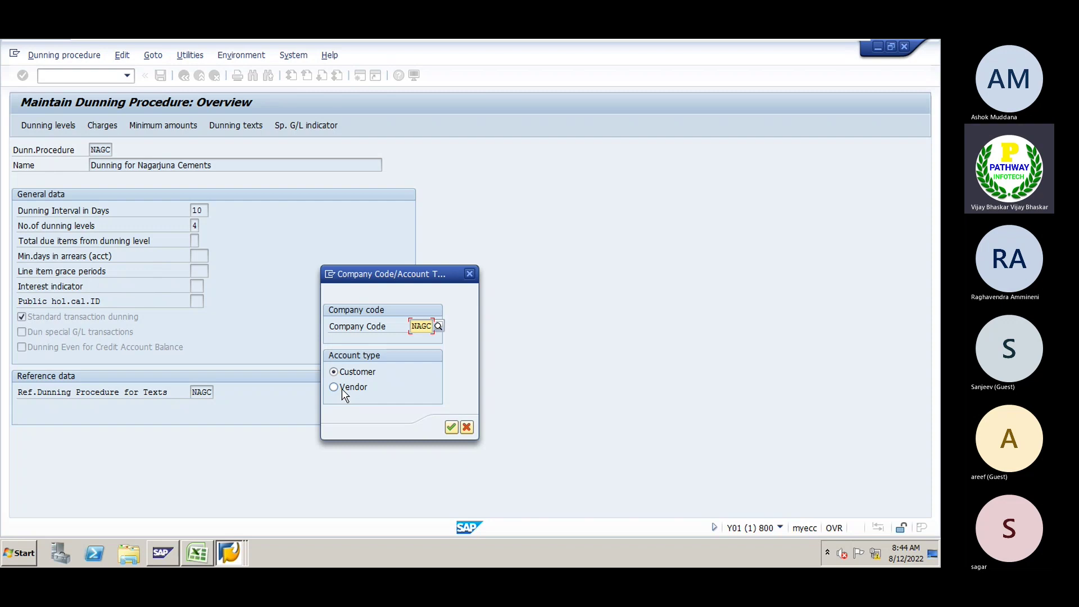
click(451, 428)
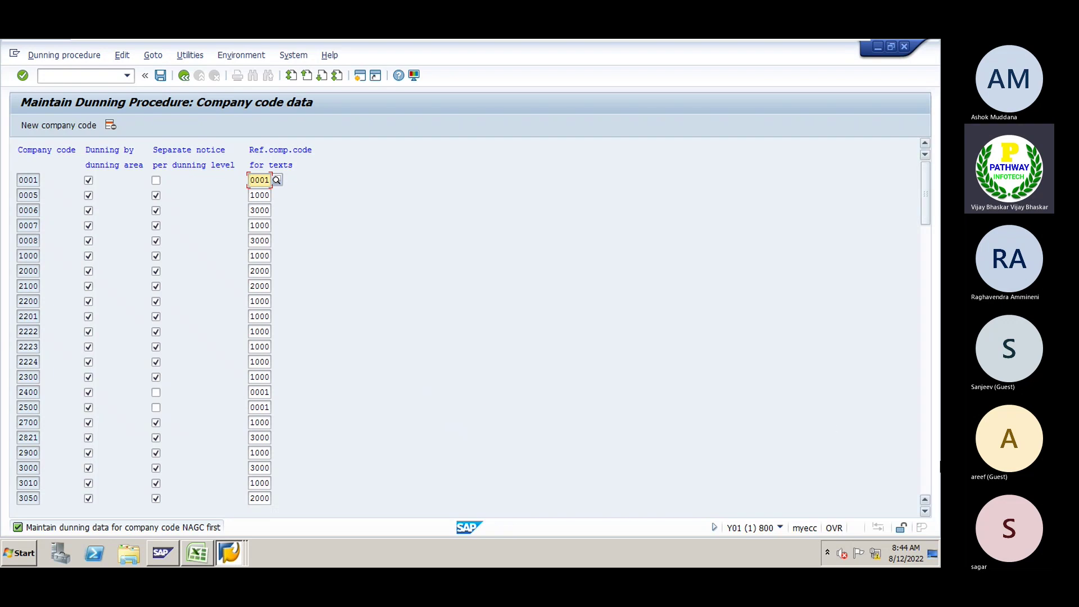
Look through the company codes with dunning data and add NAGC as a new company code.
click(926, 477)
click(926, 477)
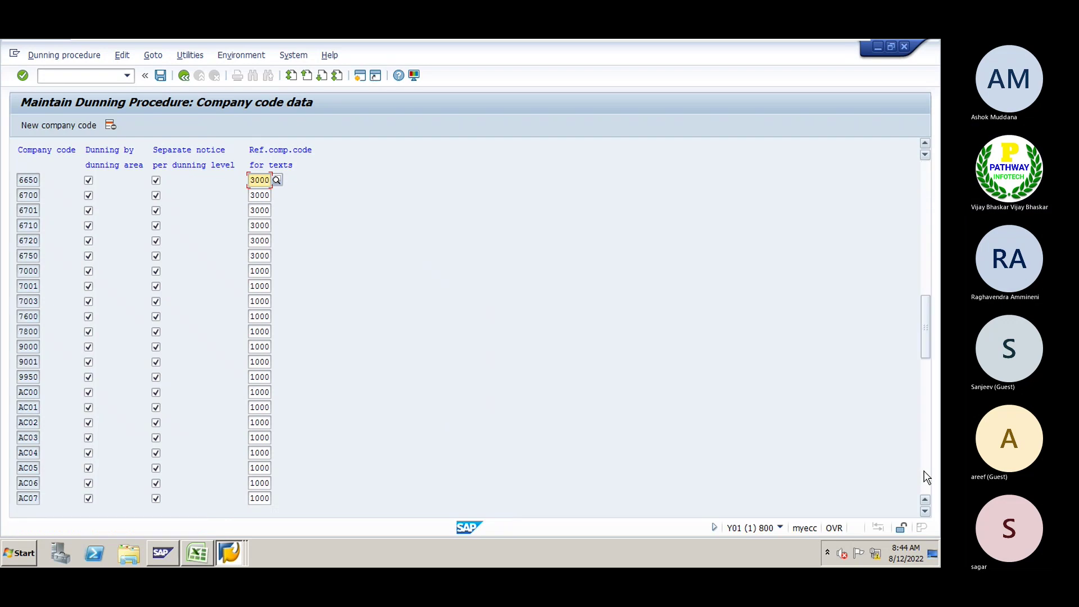
click(925, 477)
click(926, 478)
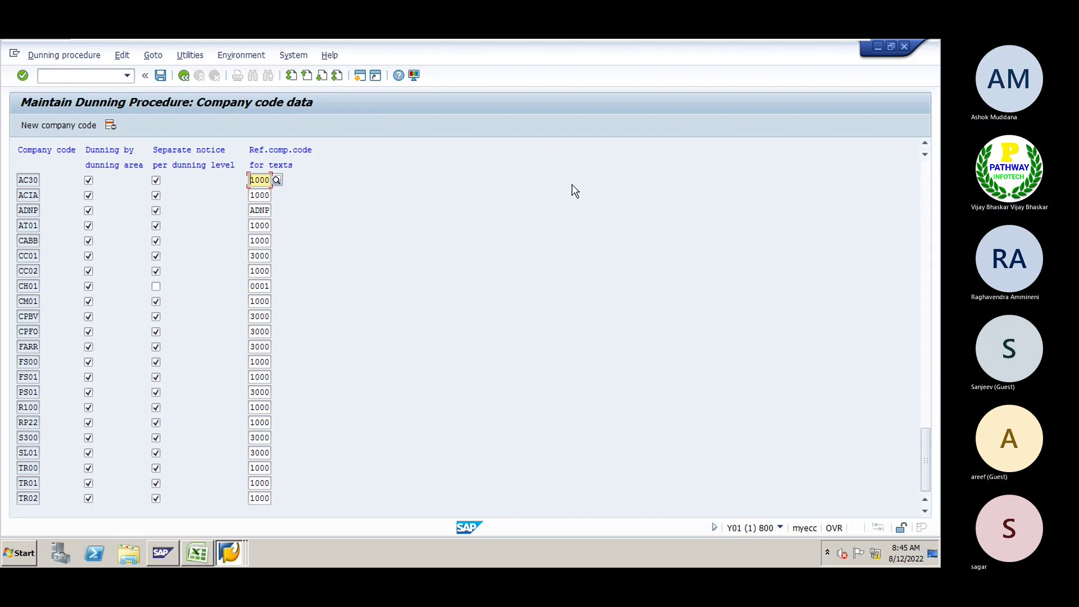
click(321, 76)
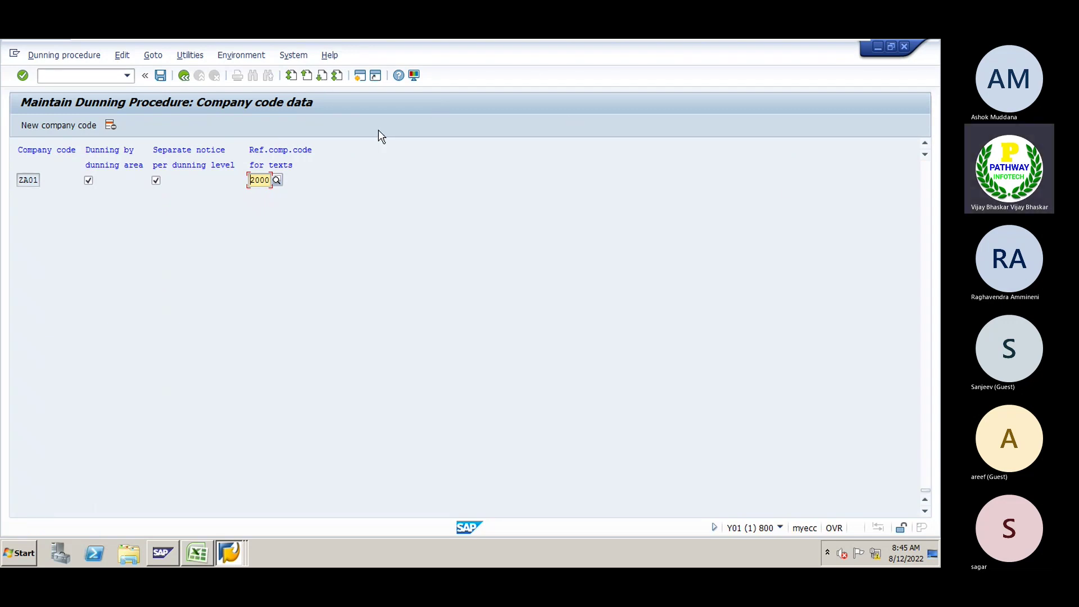
click(58, 125)
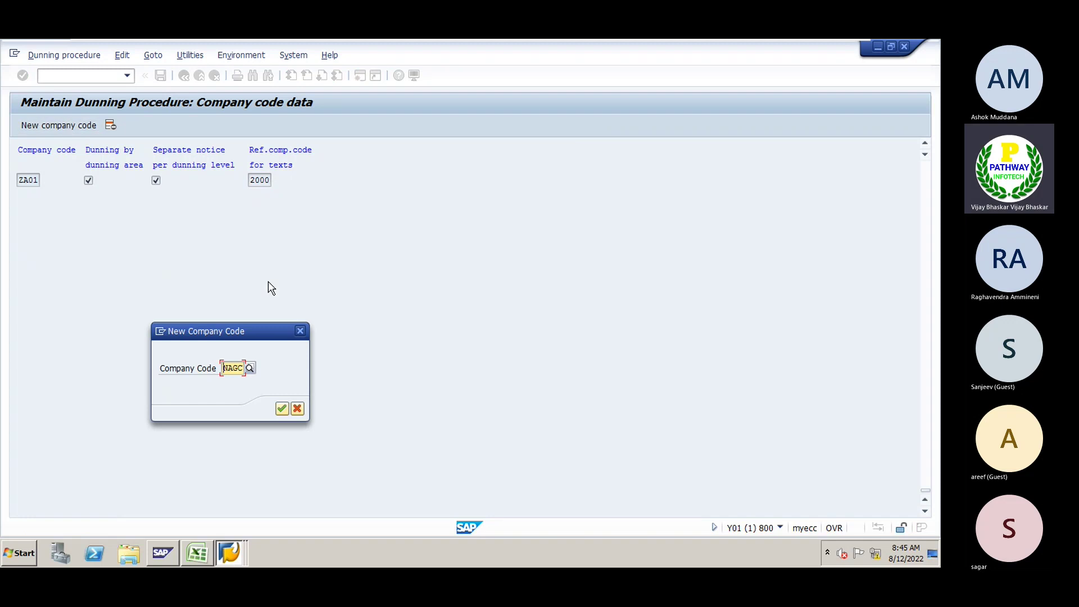
key(Return)
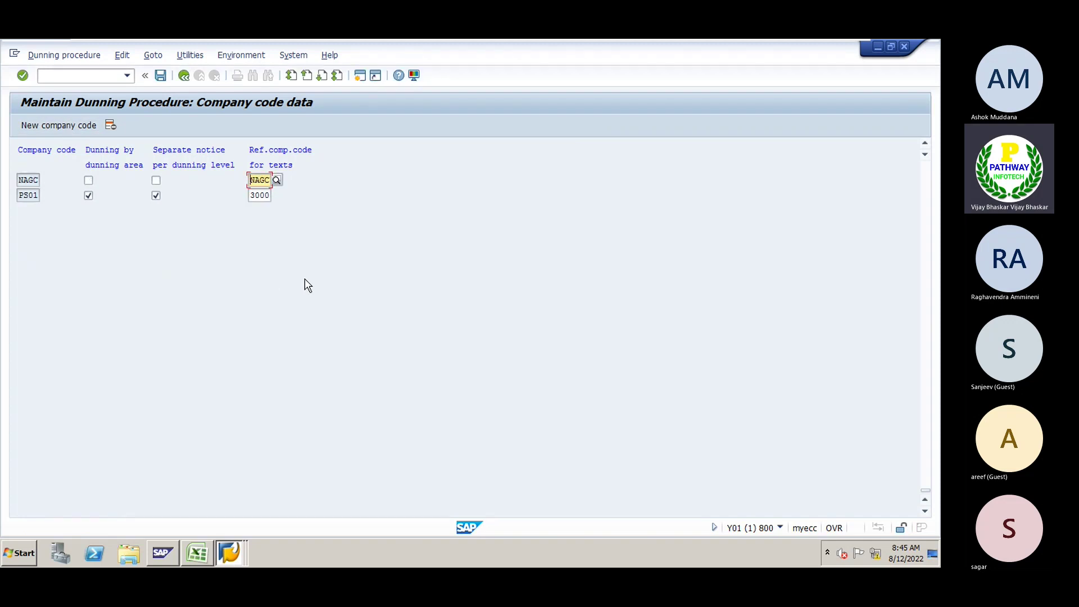
Enable dunning by dunning area and separate notice per dunning level for NAGC, and save under the Nagrjuna Group customizing request.
click(89, 180)
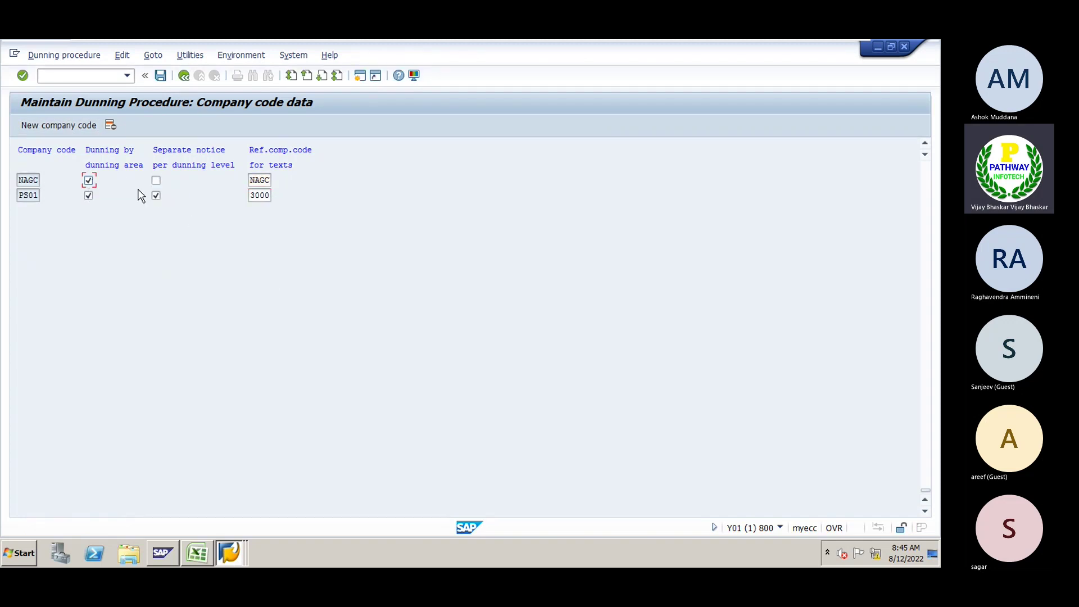
click(156, 180)
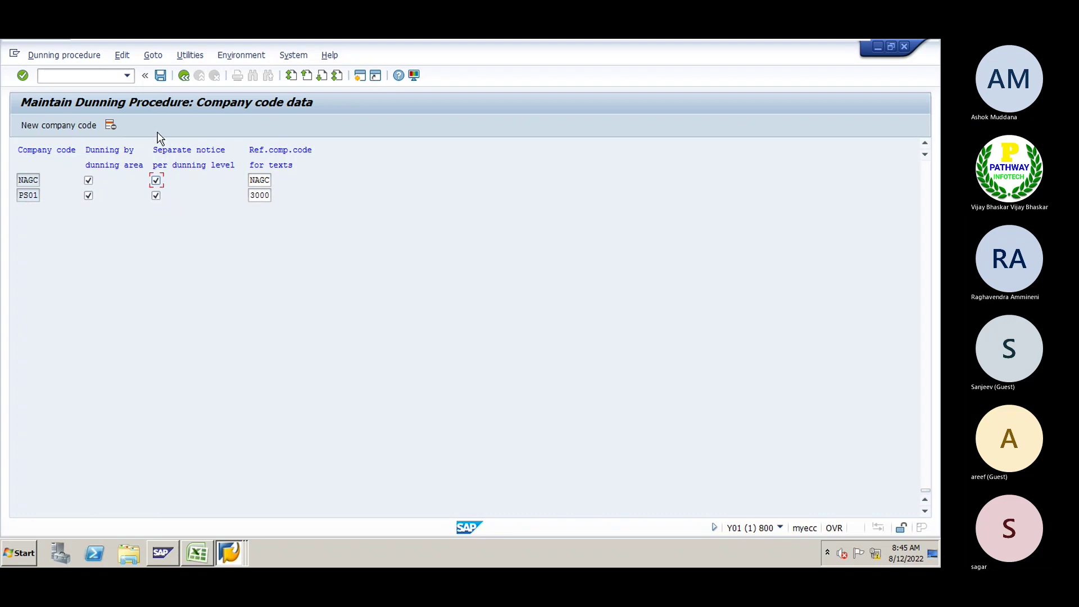
click(162, 75)
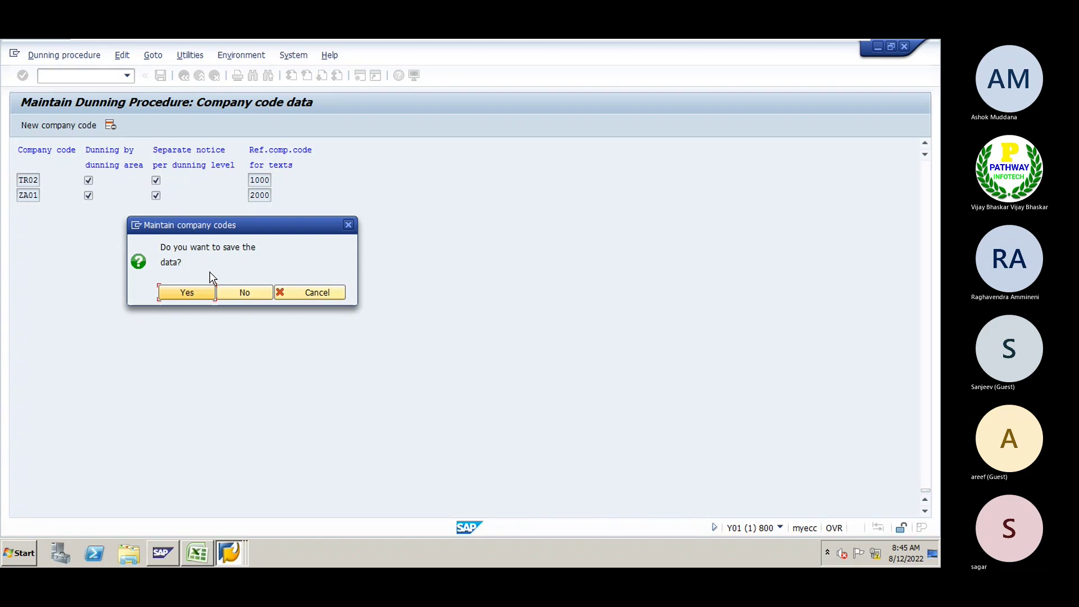
click(193, 292)
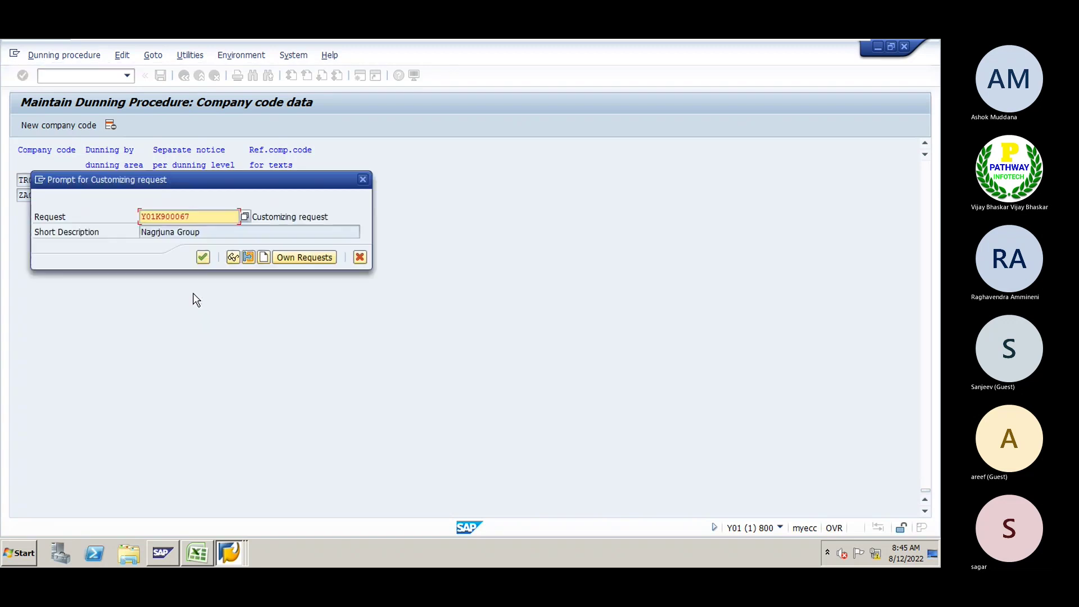
click(200, 259)
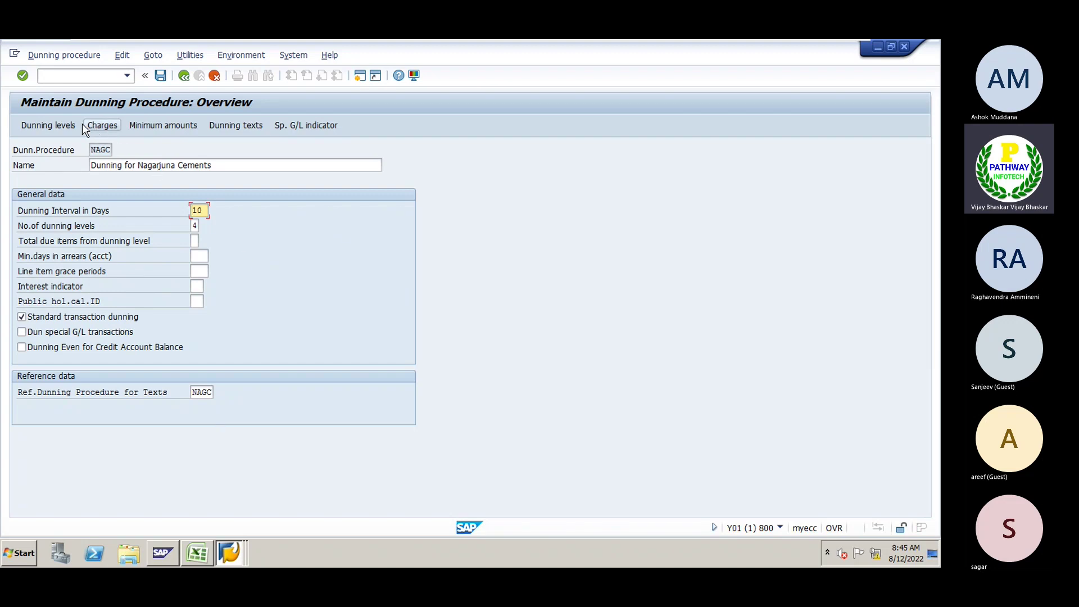
Open the dunning levels of the NAGC procedure and review the days in arrears per level.
click(46, 123)
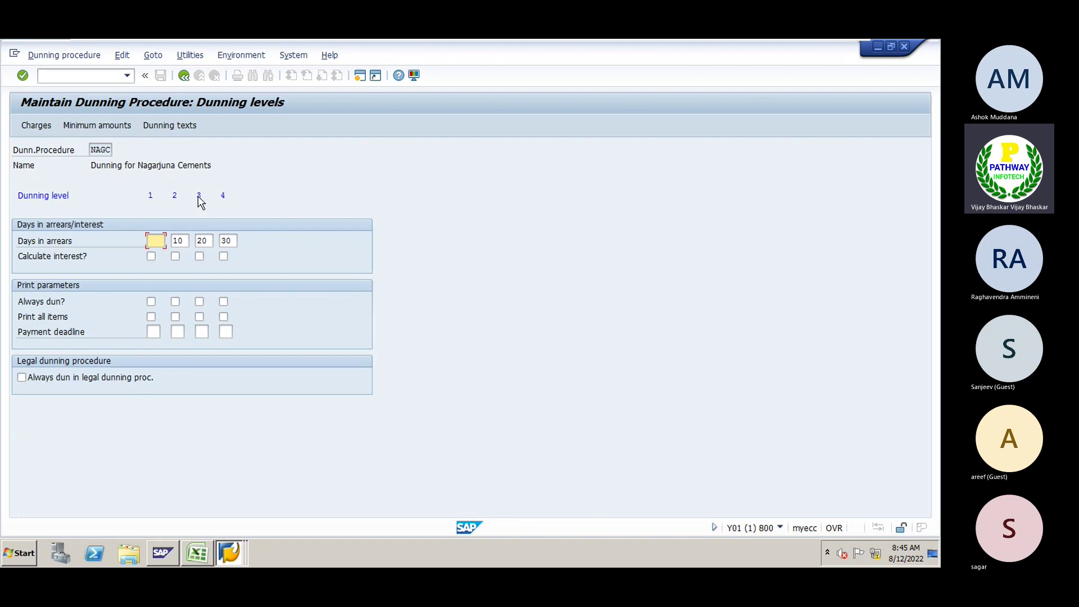
click(187, 241)
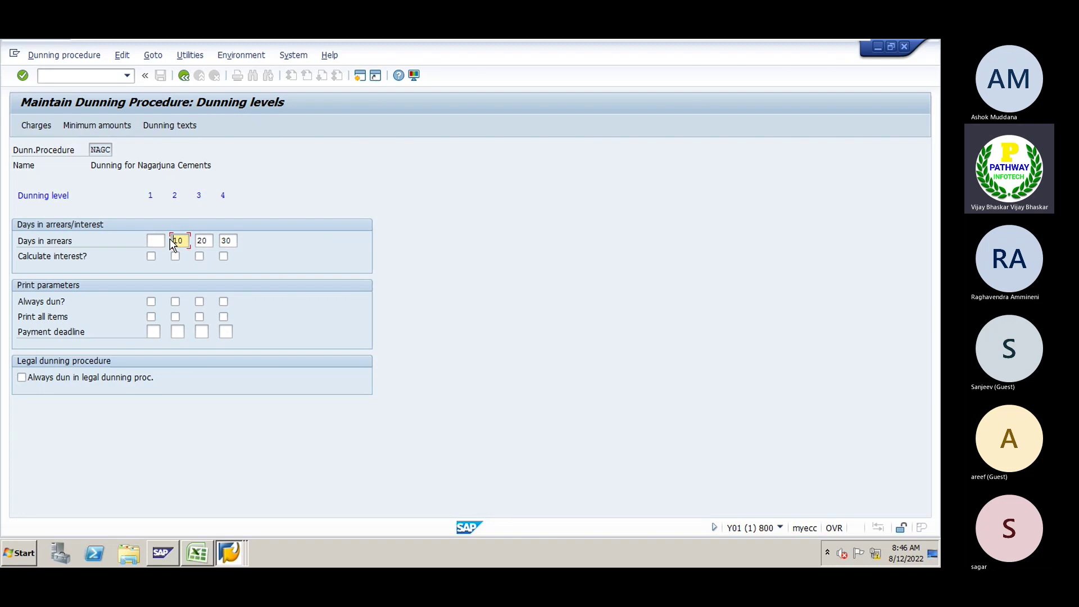
double_click(195, 241)
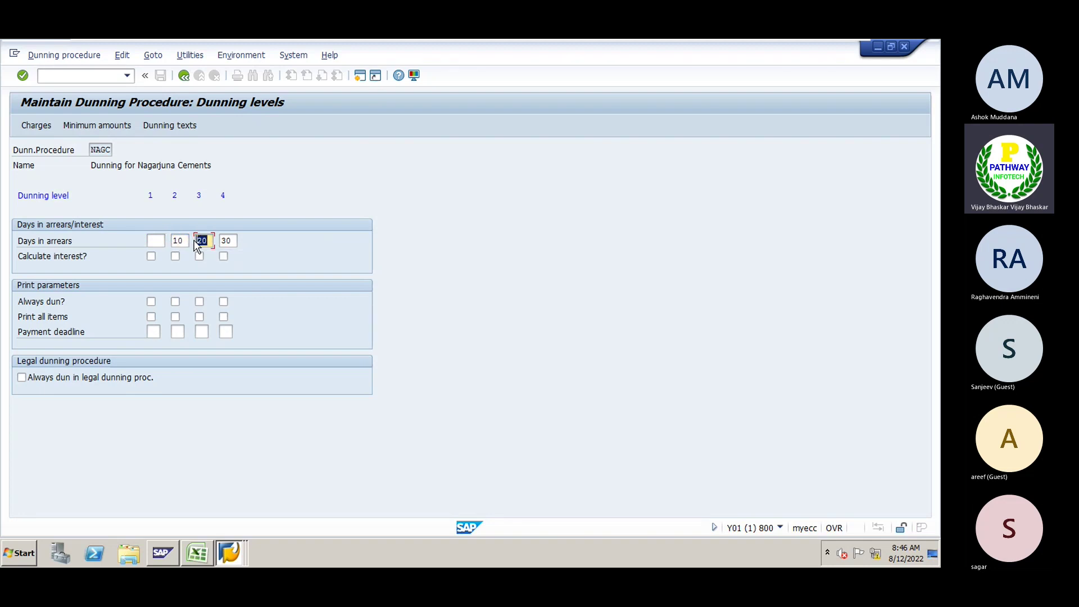
click(196, 246)
Enable Always dun and Print all items for all four levels, and Always dun in legal dunning proceedings.
click(151, 258)
click(151, 302)
click(222, 302)
click(151, 317)
click(175, 317)
click(200, 317)
click(224, 317)
click(21, 378)
key(Return)
Open the dunning charges in currency INR and set the first row's from-dunning amount to 1000.
click(33, 125)
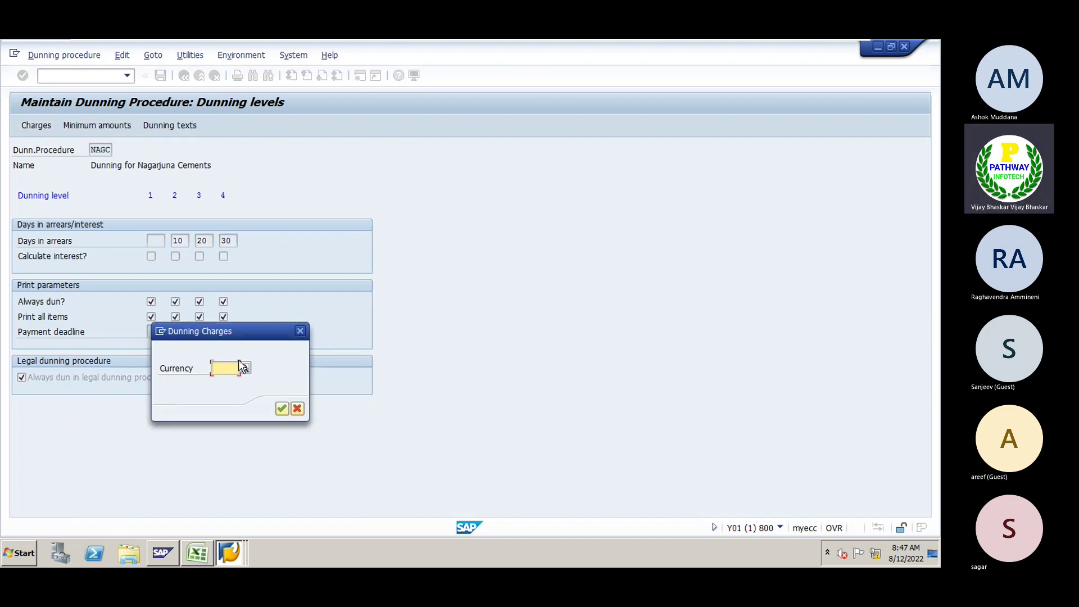
text(INr)
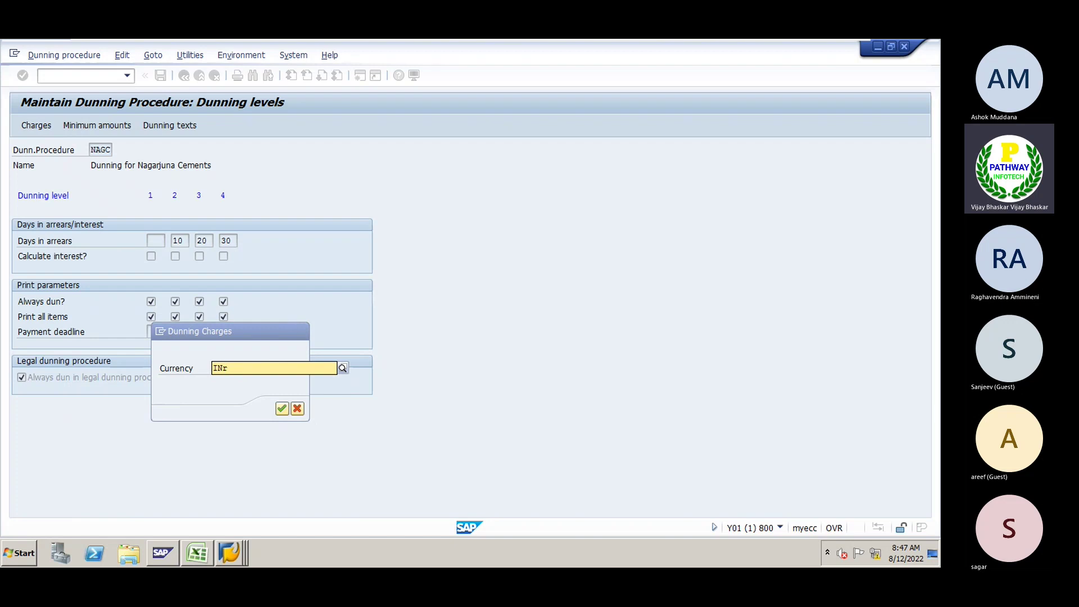
key(Return)
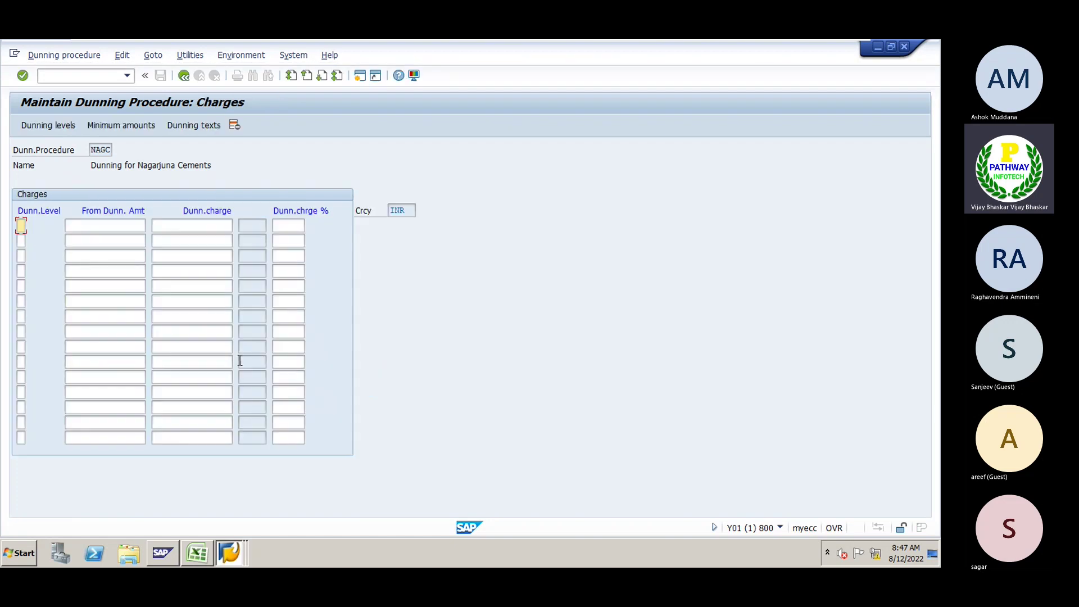
click(91, 226)
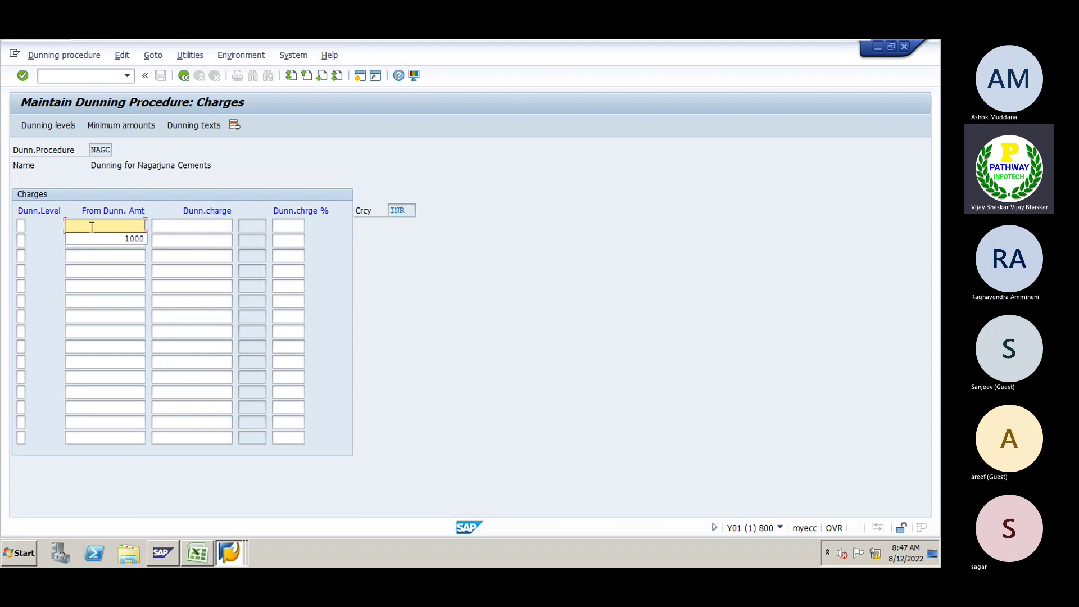
key(Down)
key(Return)
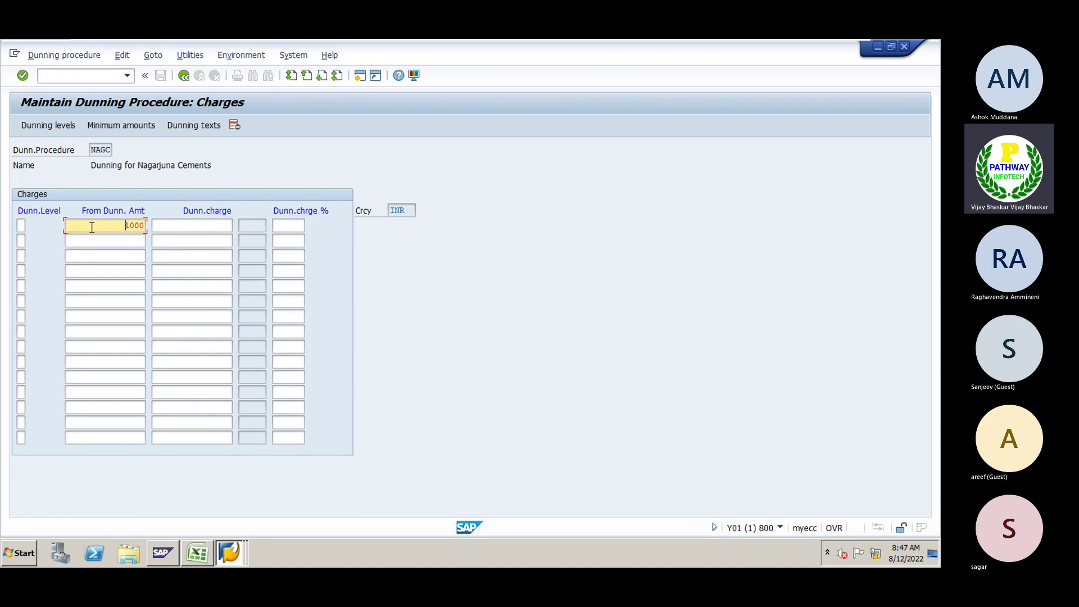
Enter dunning levels 2, 3 and 4 in the first three charge rows.
click(20, 225)
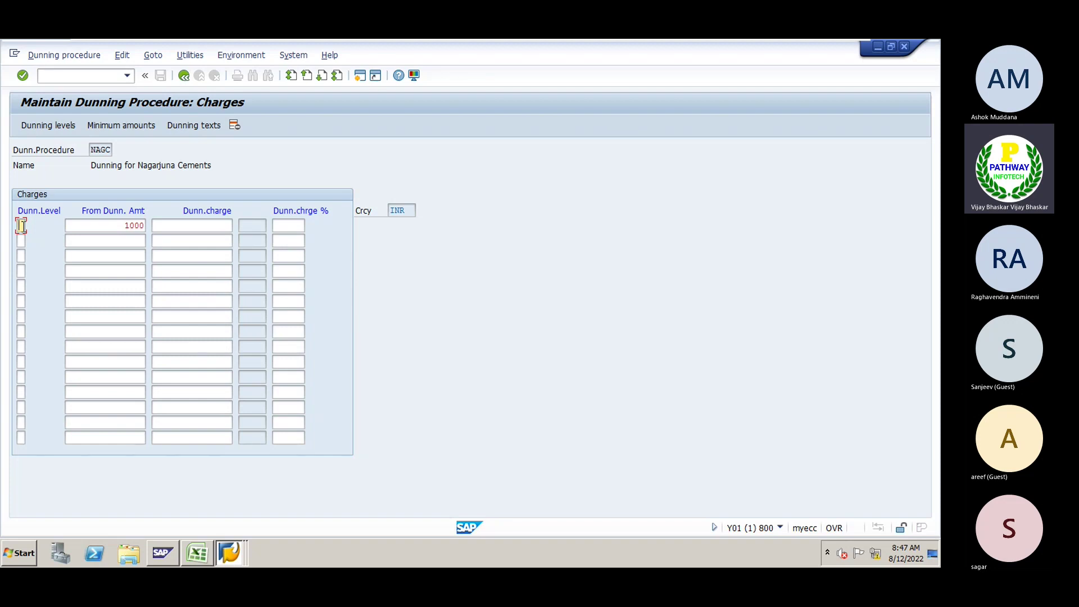
text(2)
key(Down)
text(3)
key(Down)
text(4)
Check the interest and charges rows in the Excel workbook, and set the level 2 dunning charge to 100 in SAP.
click(125, 225)
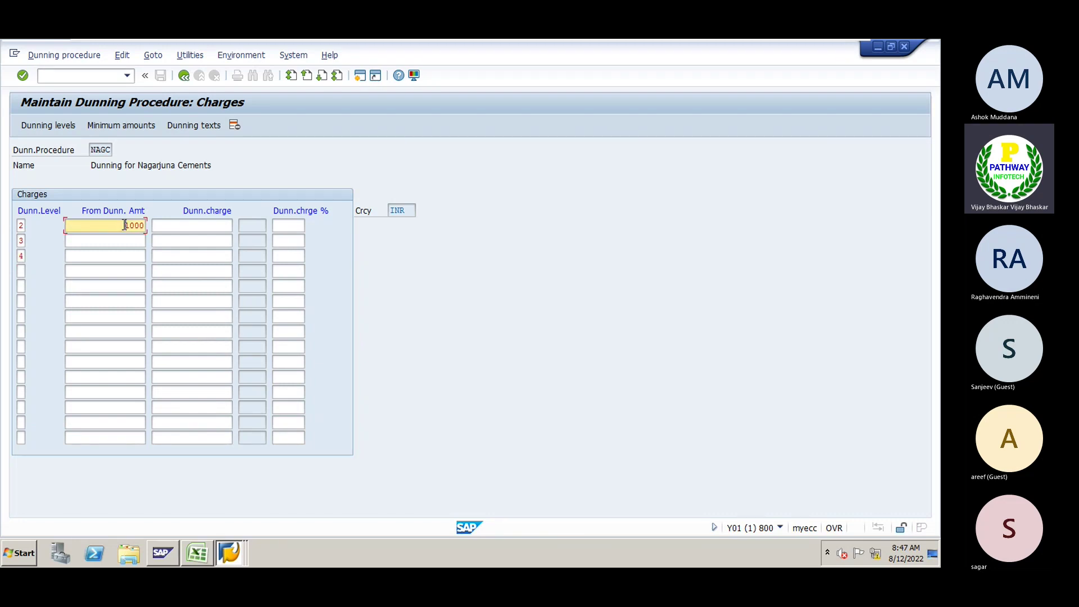
click(169, 226)
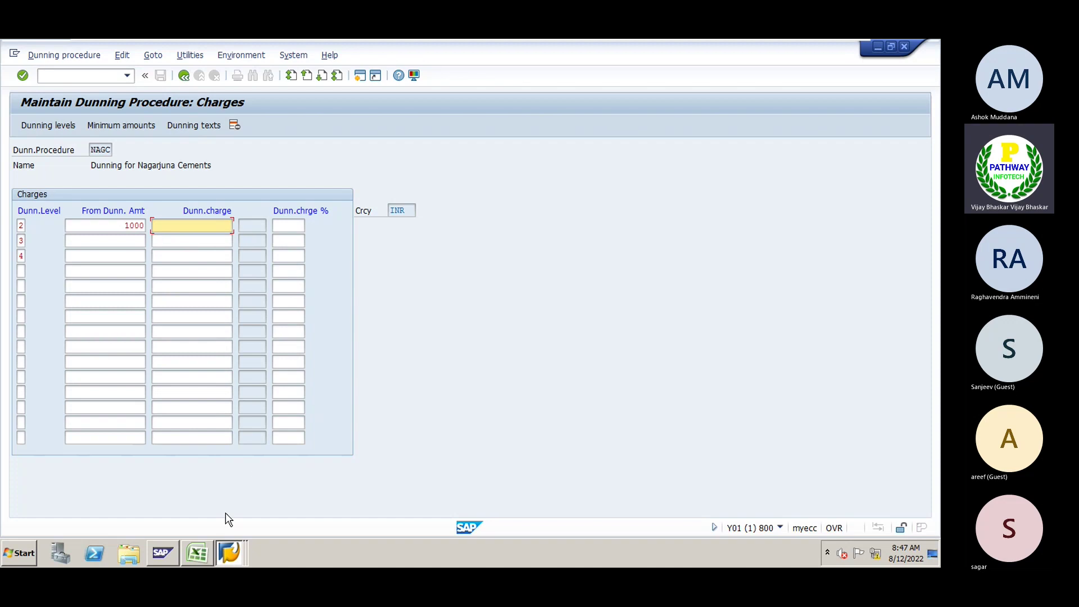
click(196, 554)
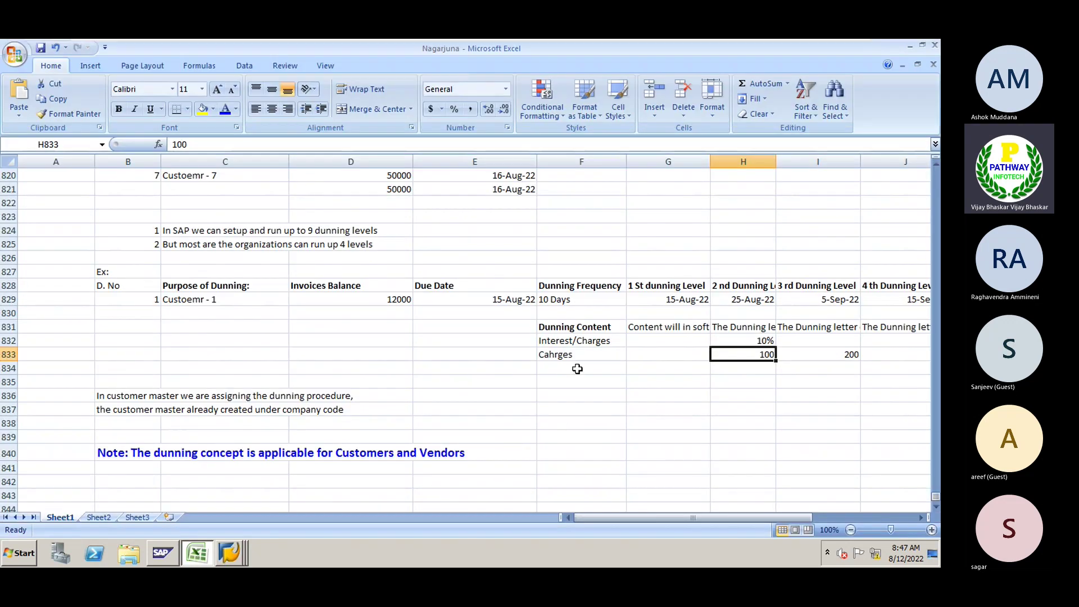
click(568, 341)
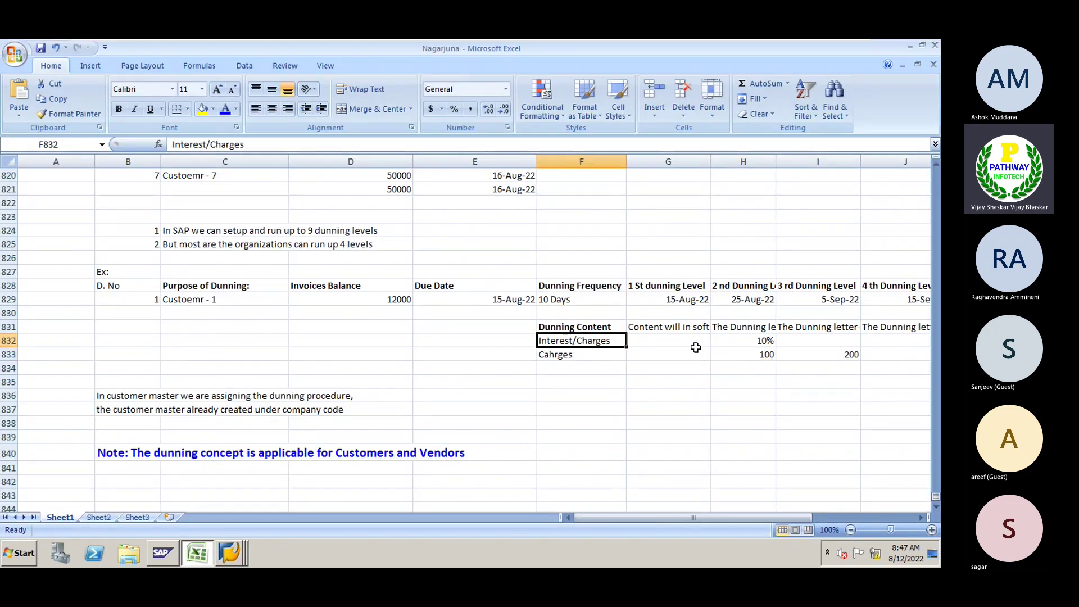
click(735, 339)
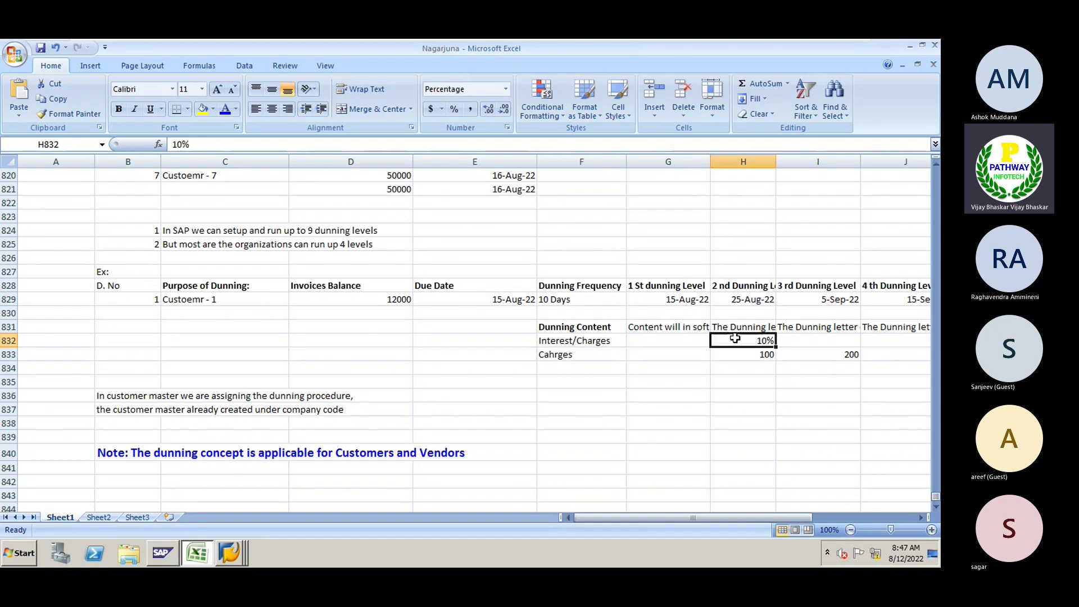
key(alt+Tab)
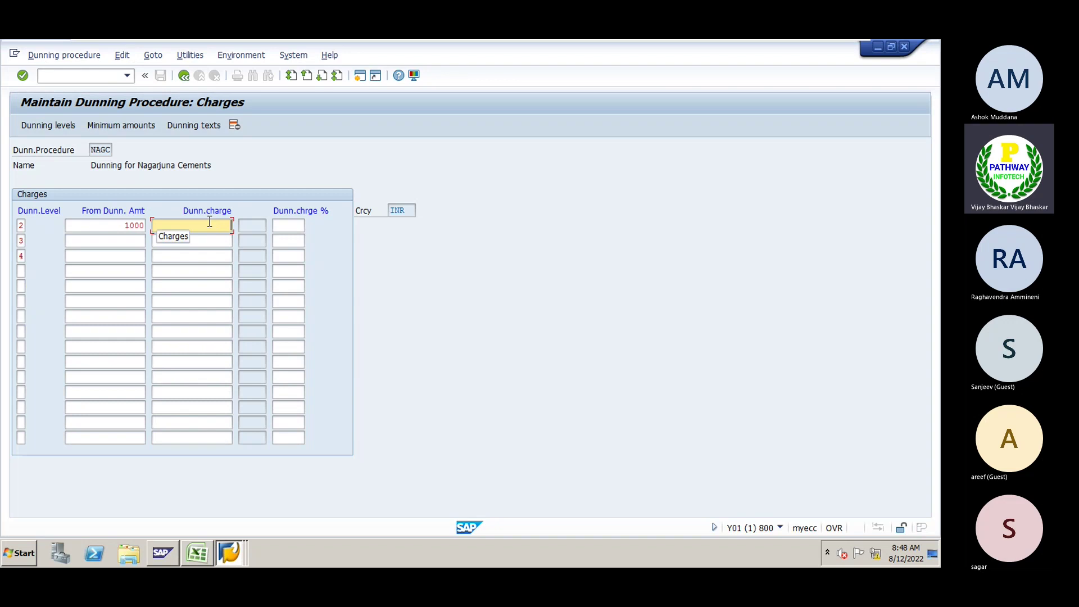
text(2)
key(BackSpace)
text(100)
click(290, 230)
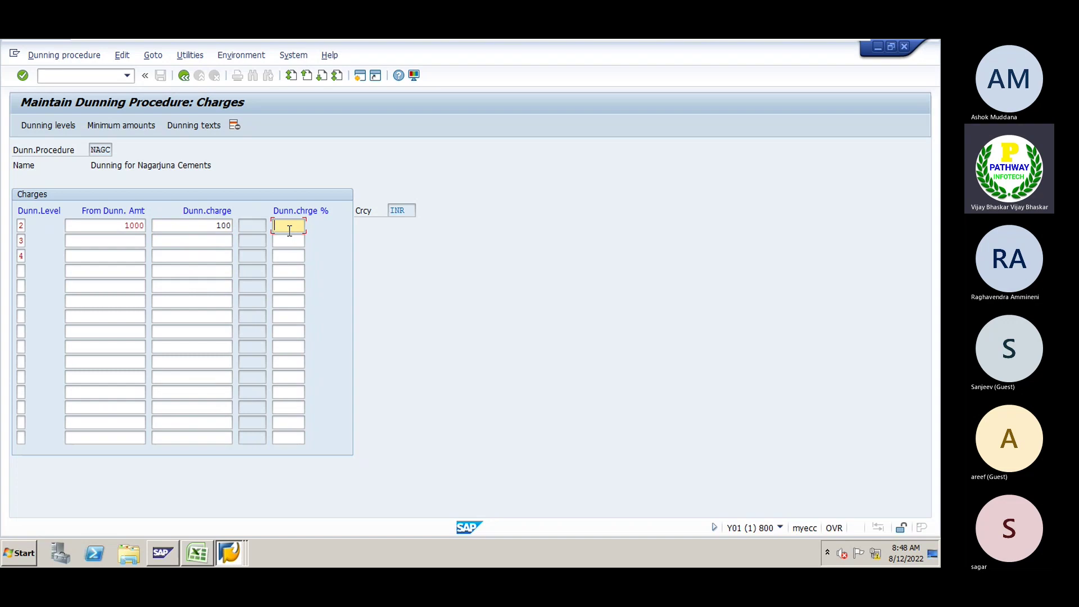
Set the from-dunning amount to 1000 for levels 3 and 4, with dunning charges of 200 and 500.
drag(122, 226, 145, 225)
click(125, 242)
text(1000)
key(Tab)
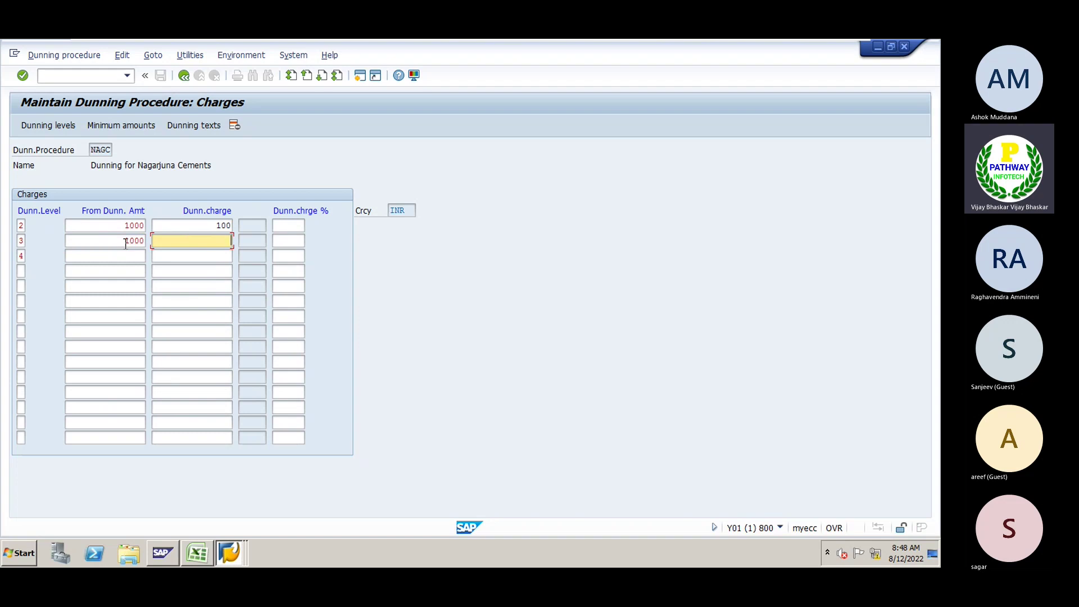
text(200)
click(113, 257)
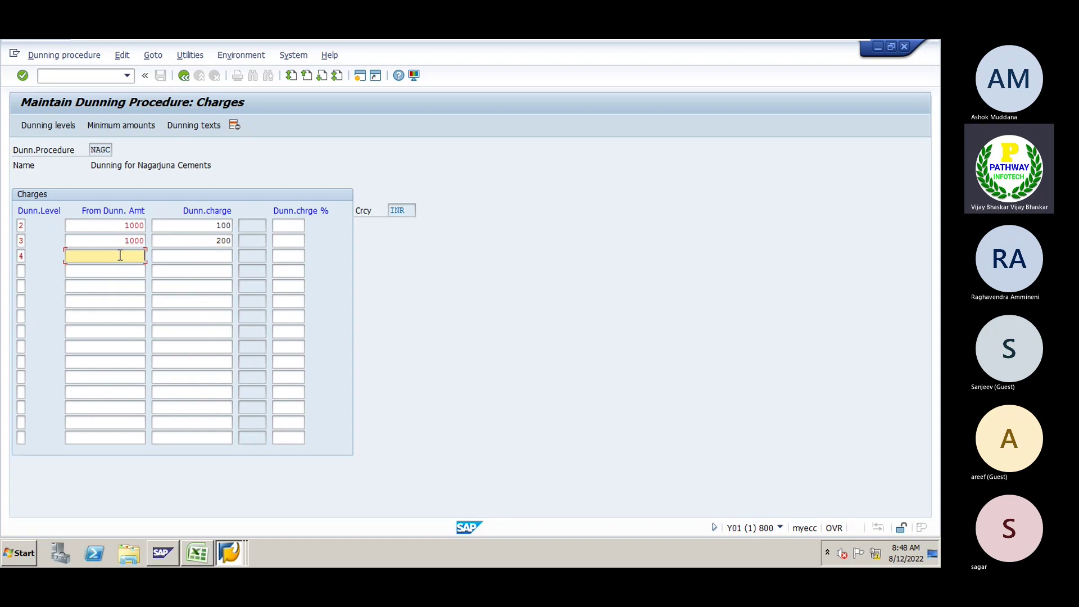
text(1000)
key(Tab)
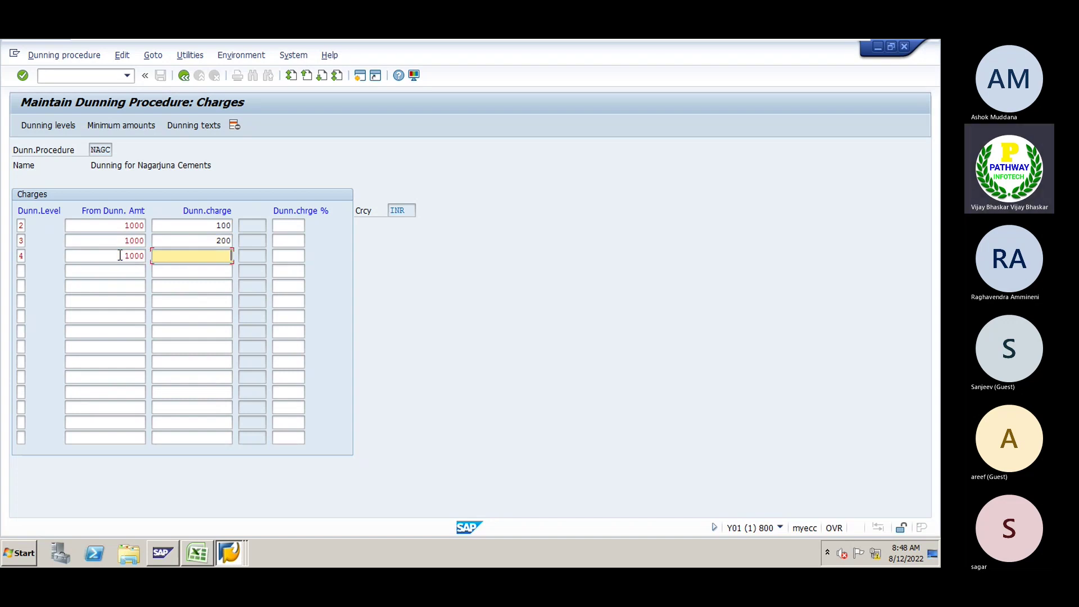
text(500)
View the minimum amounts in INR without entering any, and open the dunning texts for company code NAGC, account type Customer.
click(114, 127)
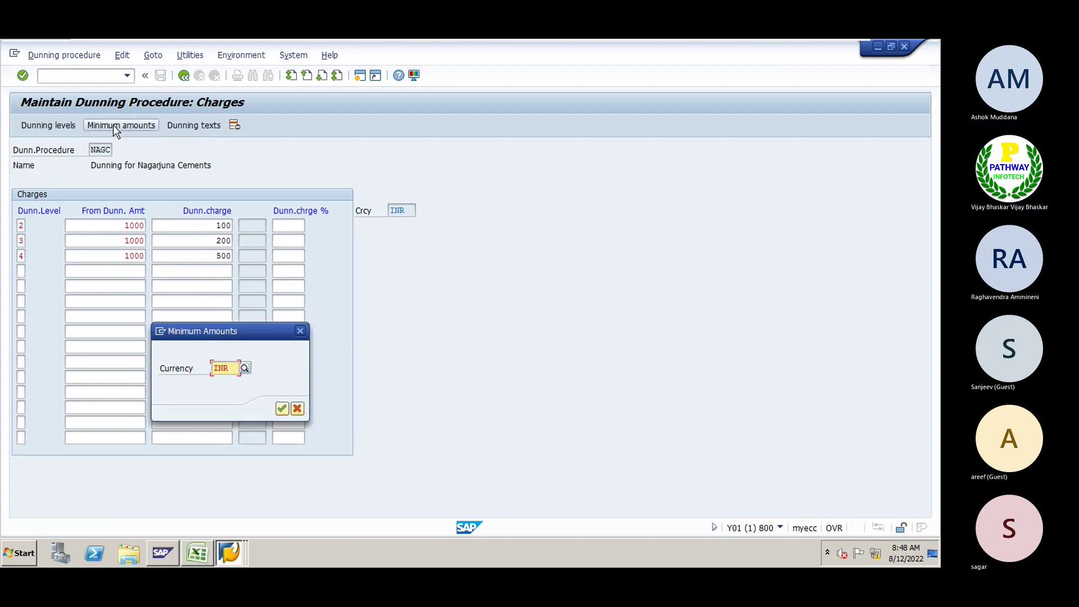
key(Return)
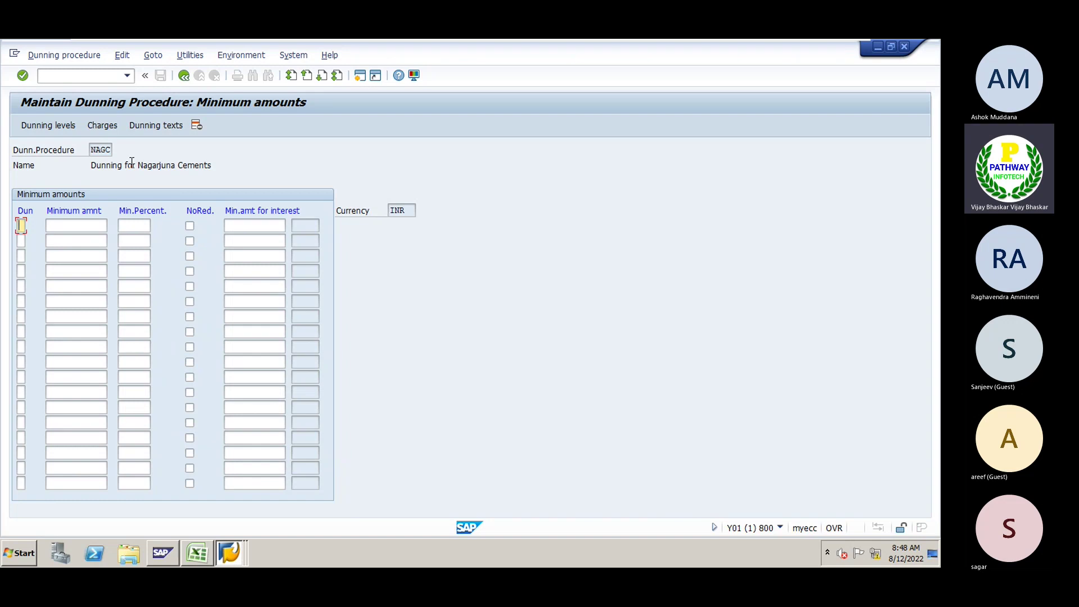
click(250, 226)
click(150, 126)
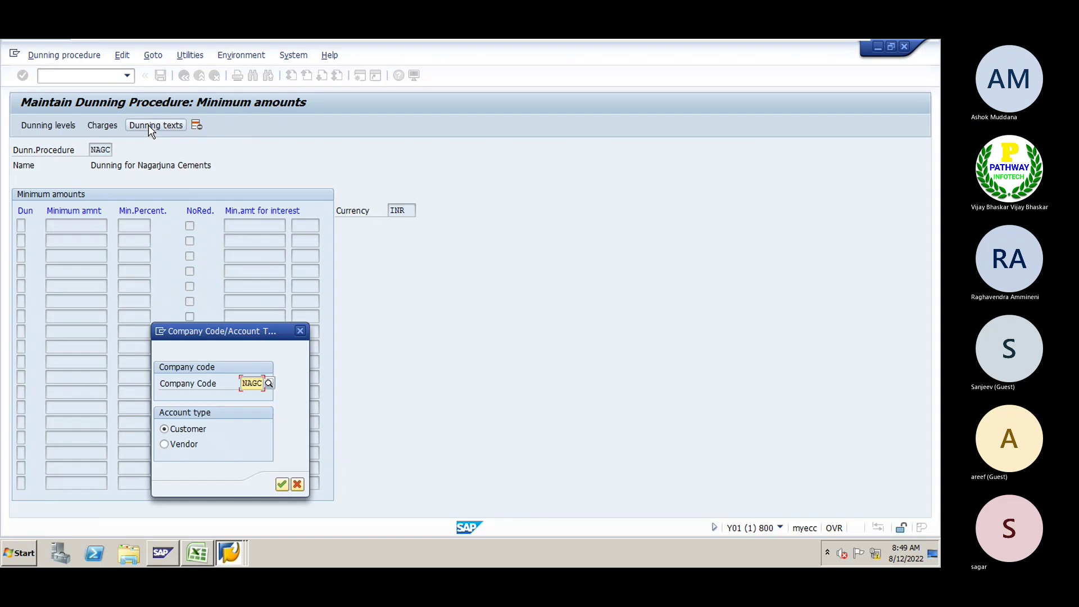
key(Return)
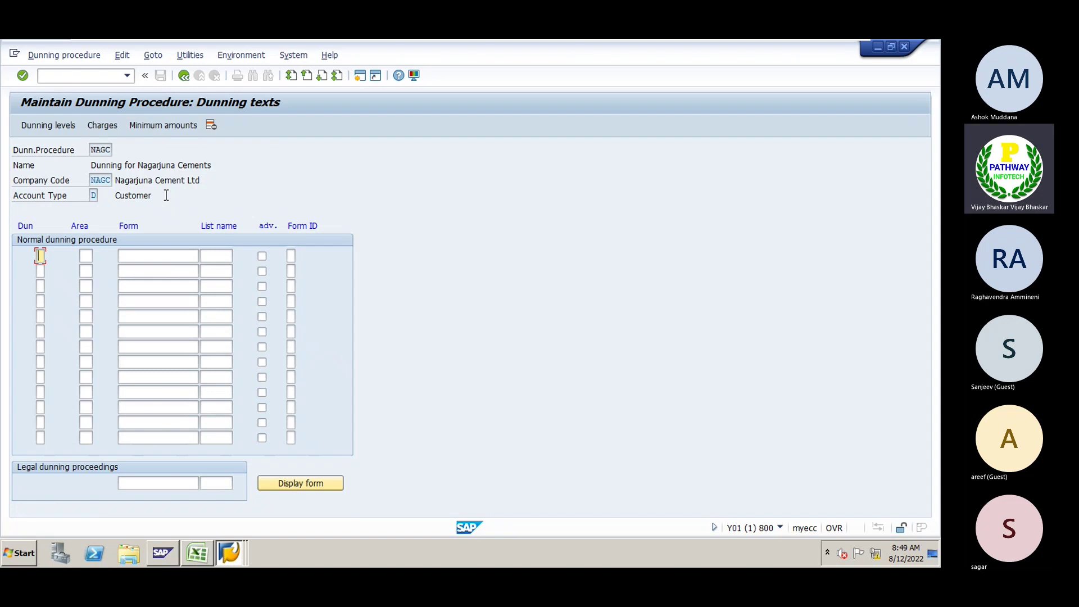
Add dunning level 1 to the normal dunning procedure texts with form F150_DUNN_01.
key(F4)
key(Down)
key(Down)
key(Down)
key(Down)
key(Return)
key(Tab)
key(F4)
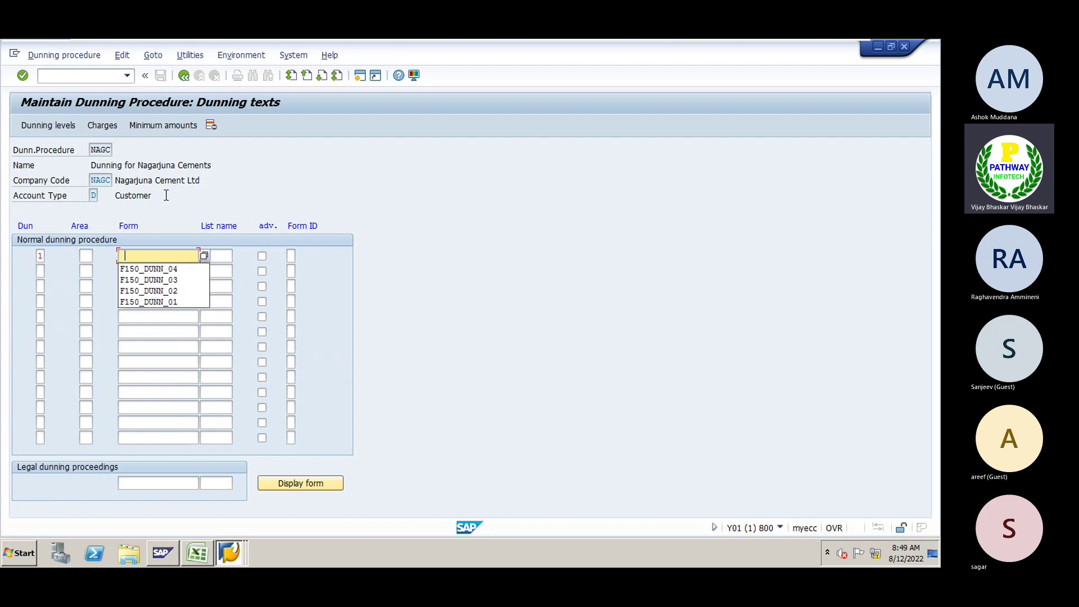
key(Down)
key(Down)
key(Down)
key(Down)
key(Return)
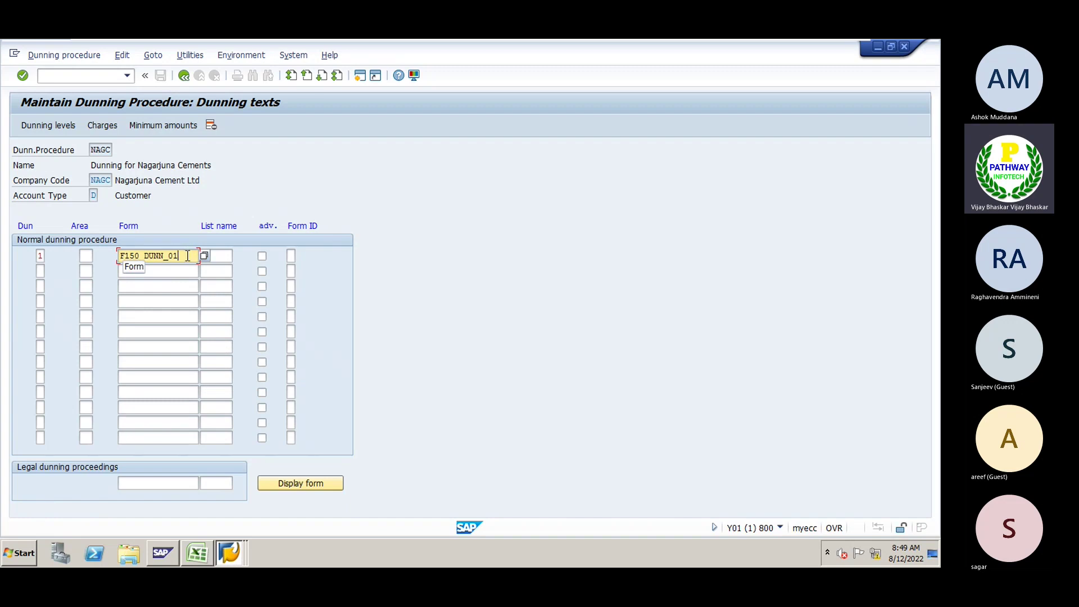
drag(188, 255, 121, 256)
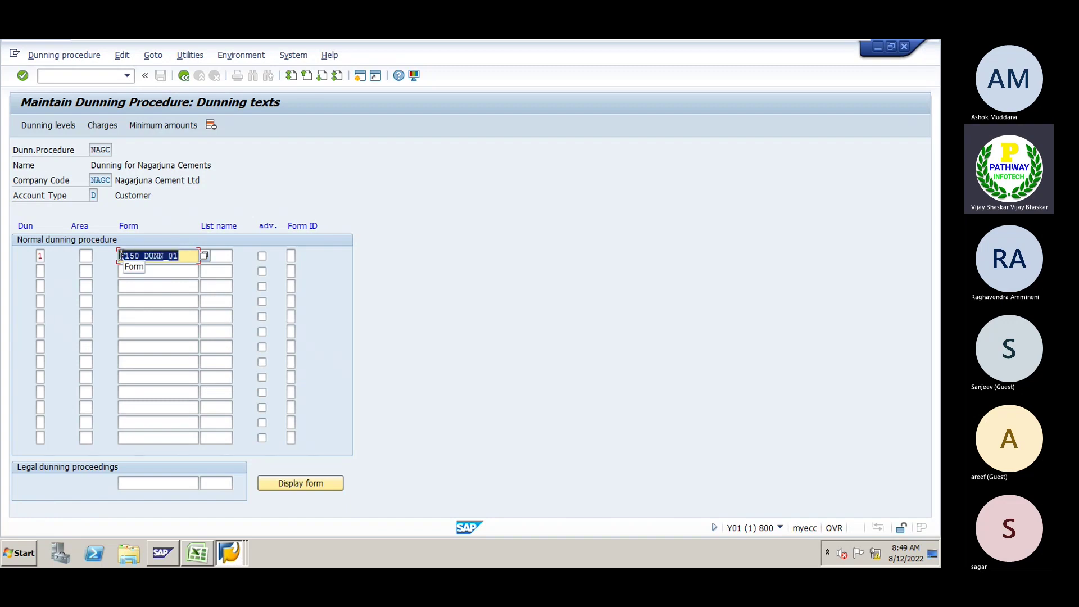
click(121, 256)
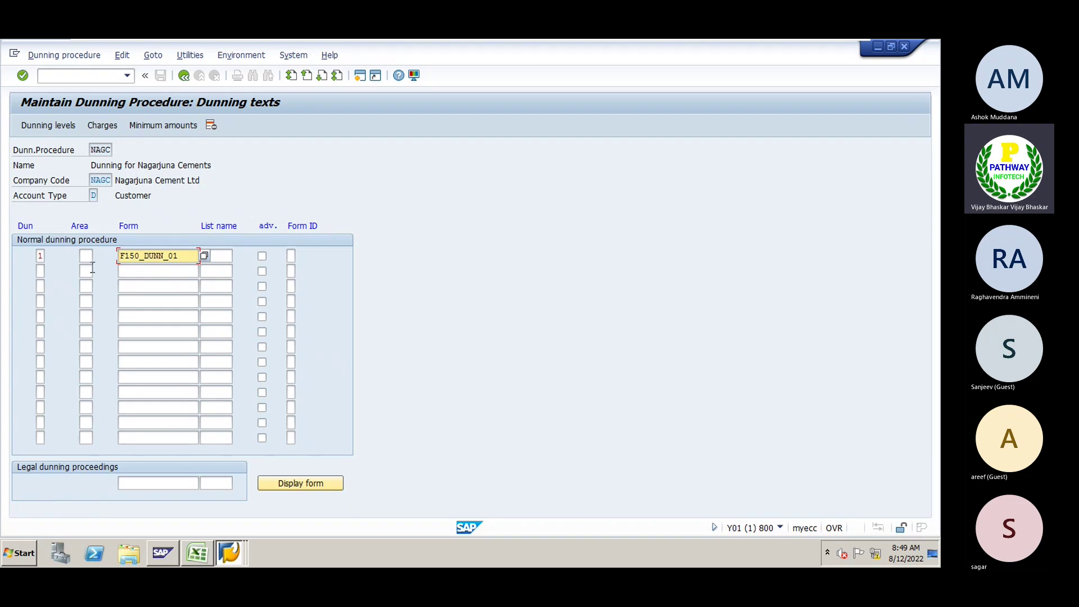
Add dunning level 2 with form F150_DUNN_02 in the second dunning text row.
click(40, 271)
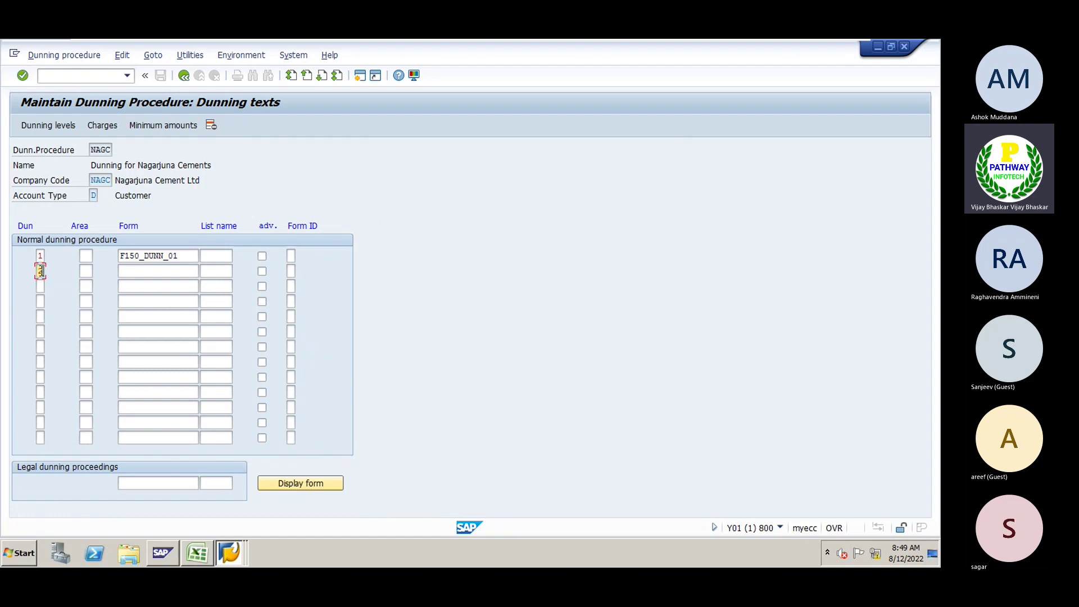
key(Tab)
key(Tab)
text(F)
key(Down)
key(Down)
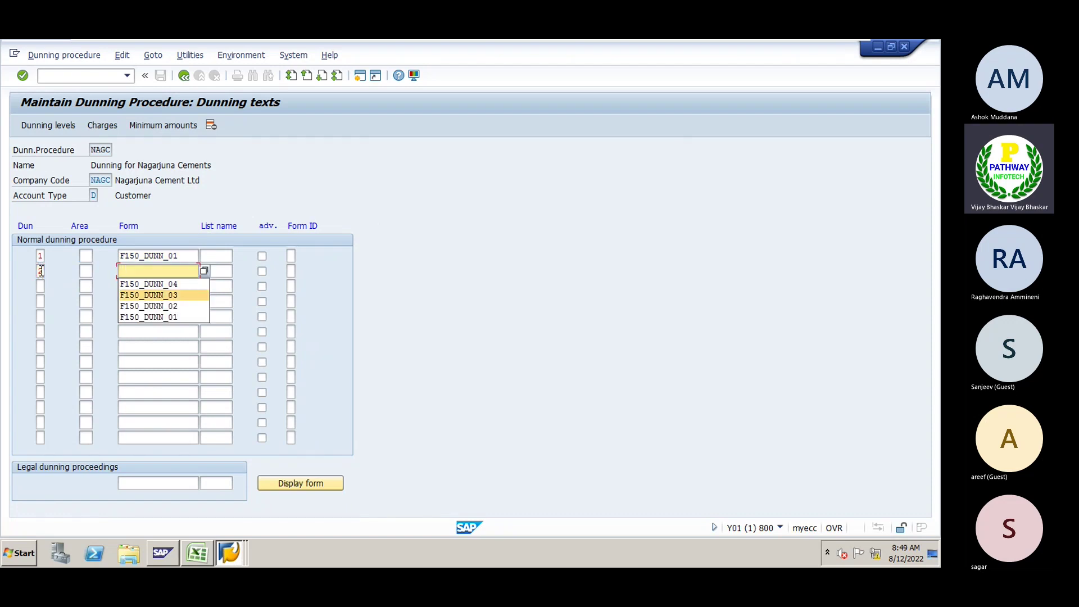
key(Return)
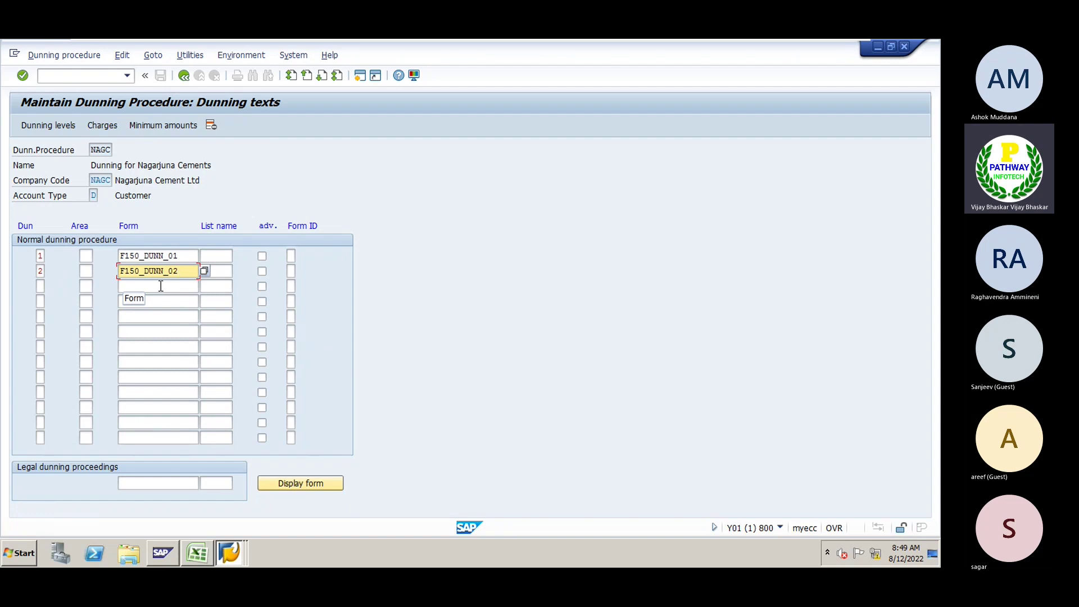
Add dunning level 3 with form F150_DUNN_03 in the third dunning text row.
click(40, 287)
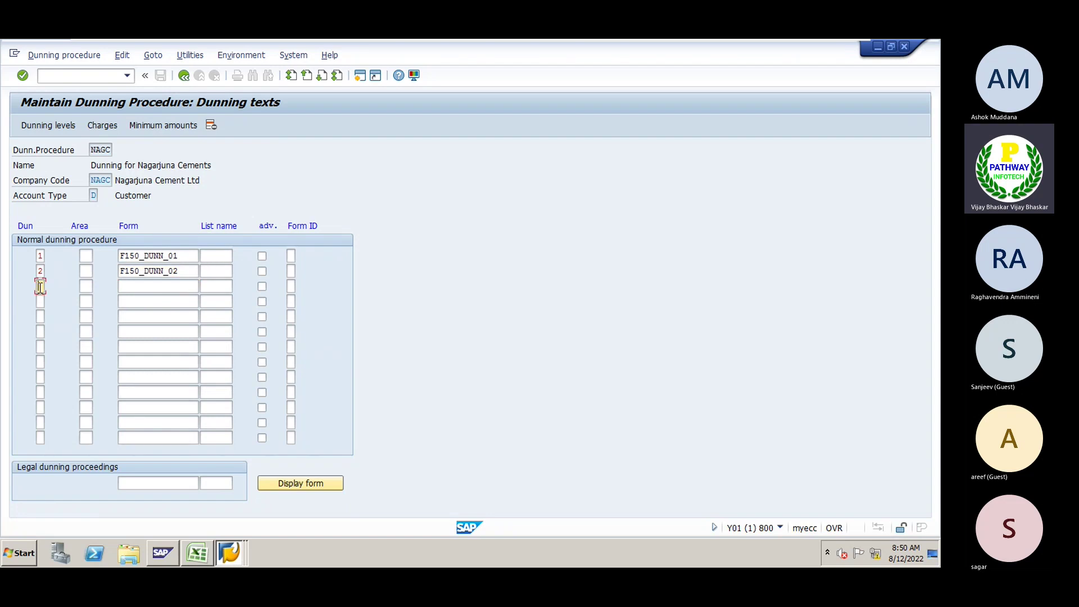
key(Tab)
key(Tab)
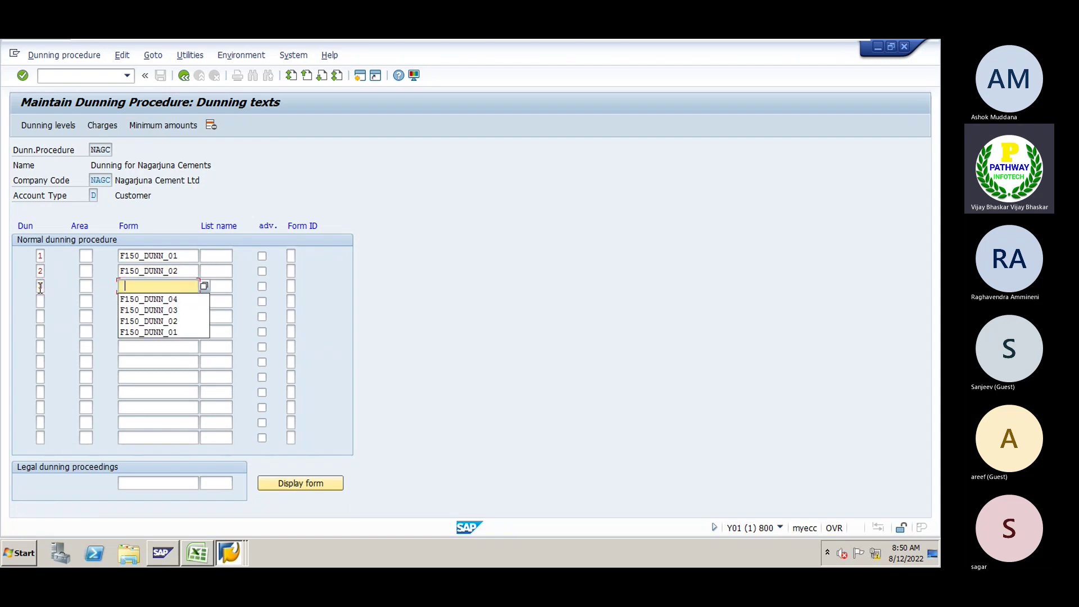
key(Down)
key(Down)
key(Return)
key(Tab)
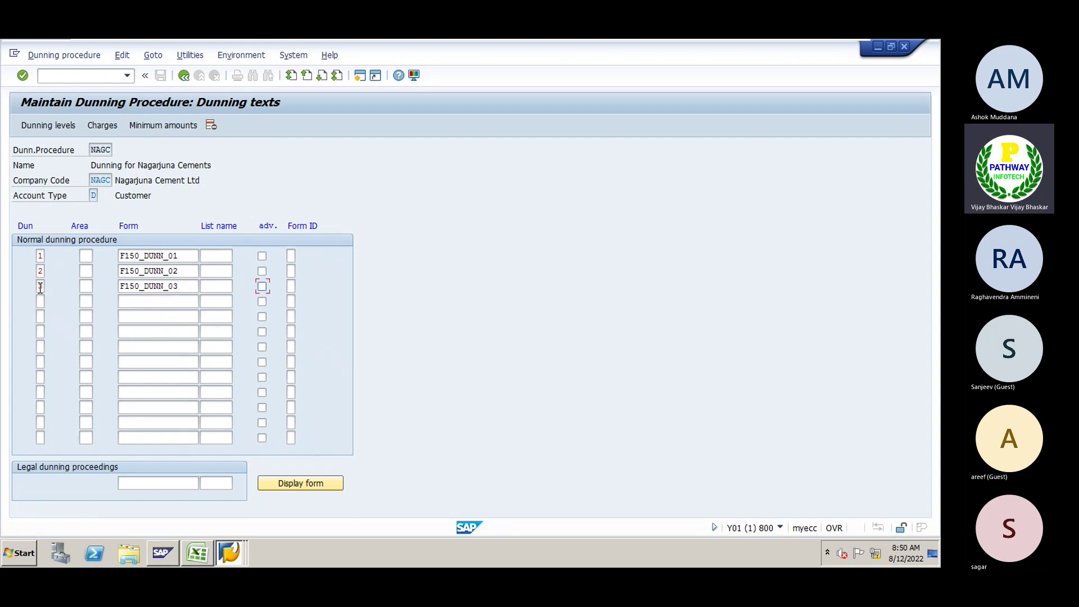
Add dunning level 4 with form F150_DUNN_04 in the fourth dunning text row.
key(Tab)
key(Tab)
text(4)
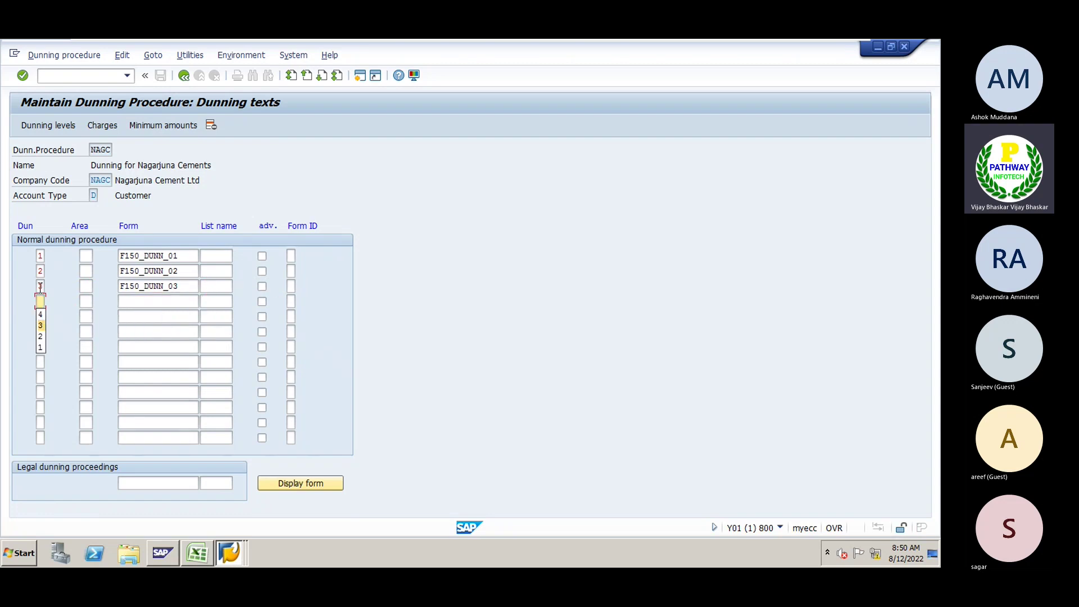
key(Tab)
key(Tab)
key(Down)
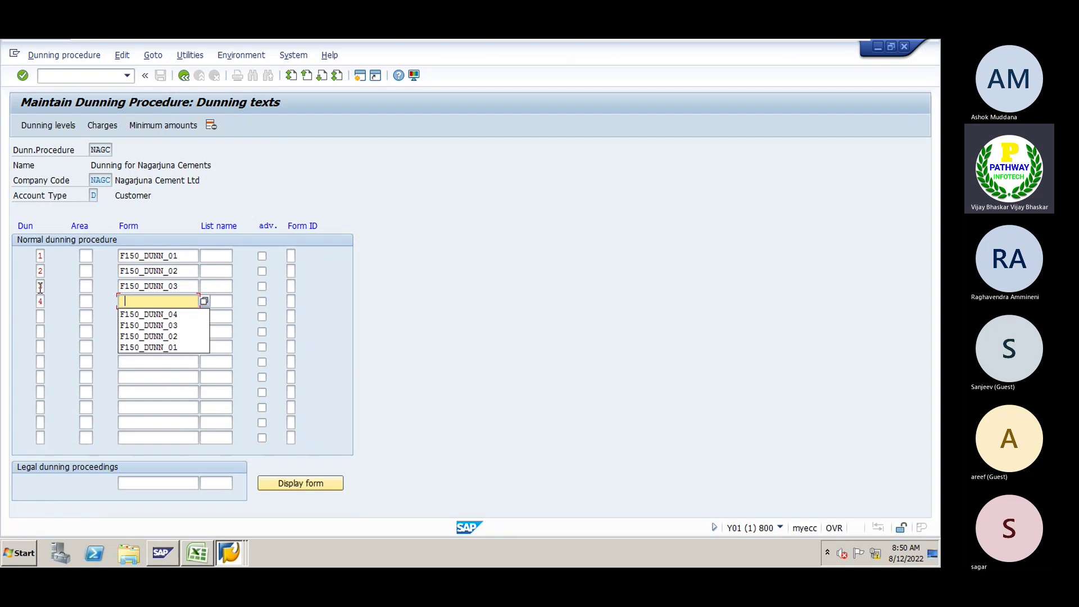
key(Down)
key(Return)
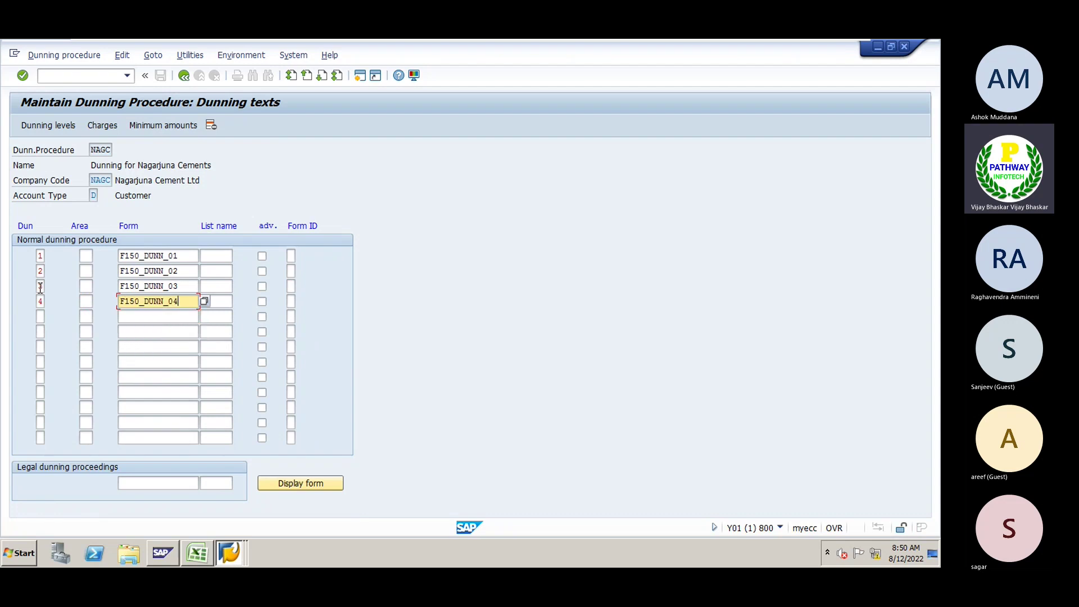
key(Return)
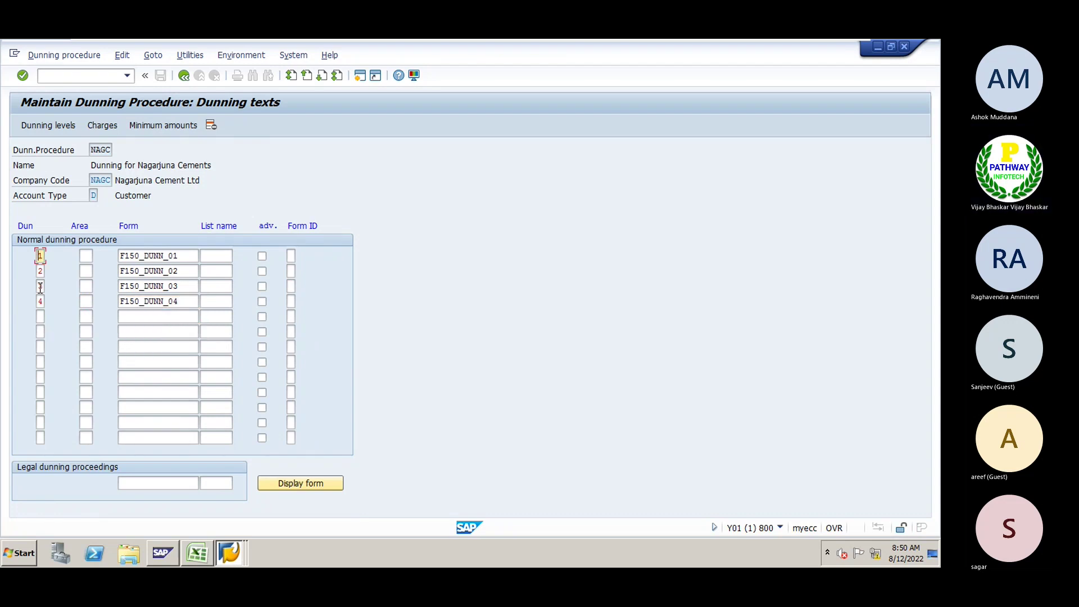
Return to the procedure overview and save dunning procedure NAGC to customizing request Y01K900067.
click(184, 78)
click(161, 76)
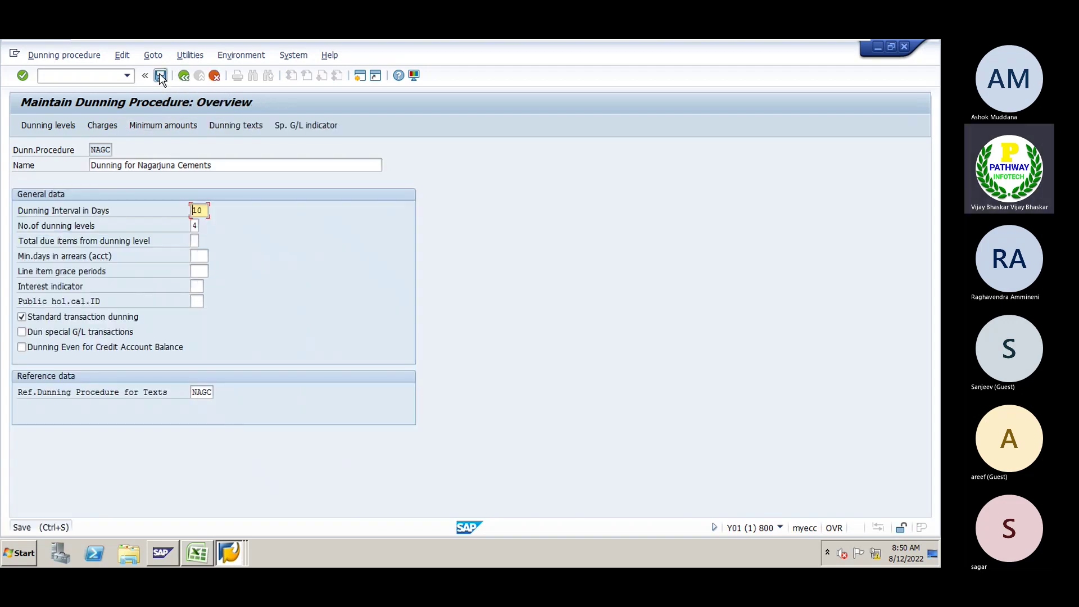
key(Return)
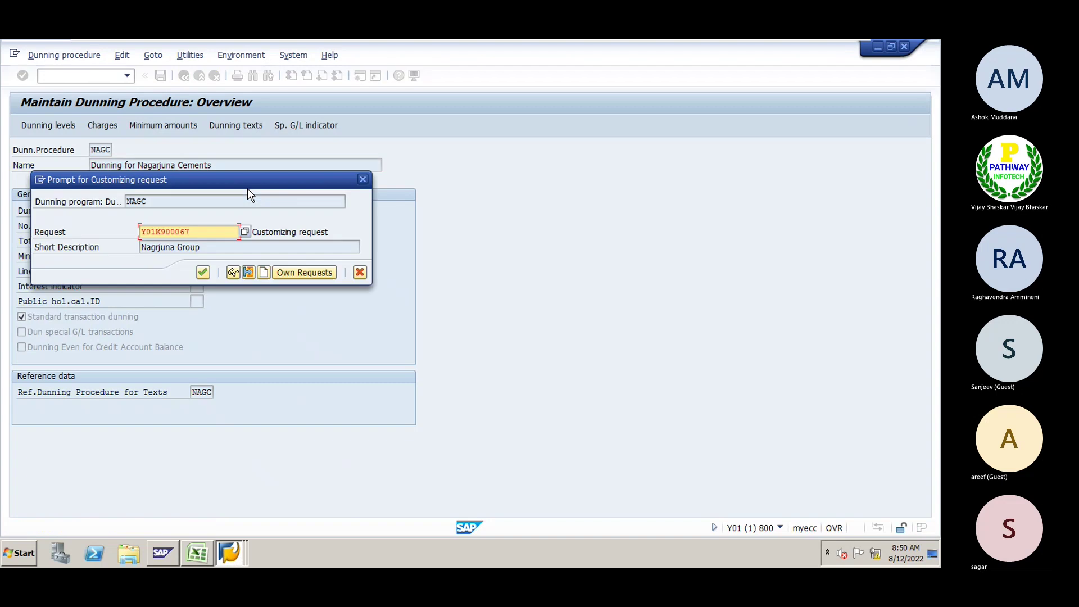
click(202, 272)
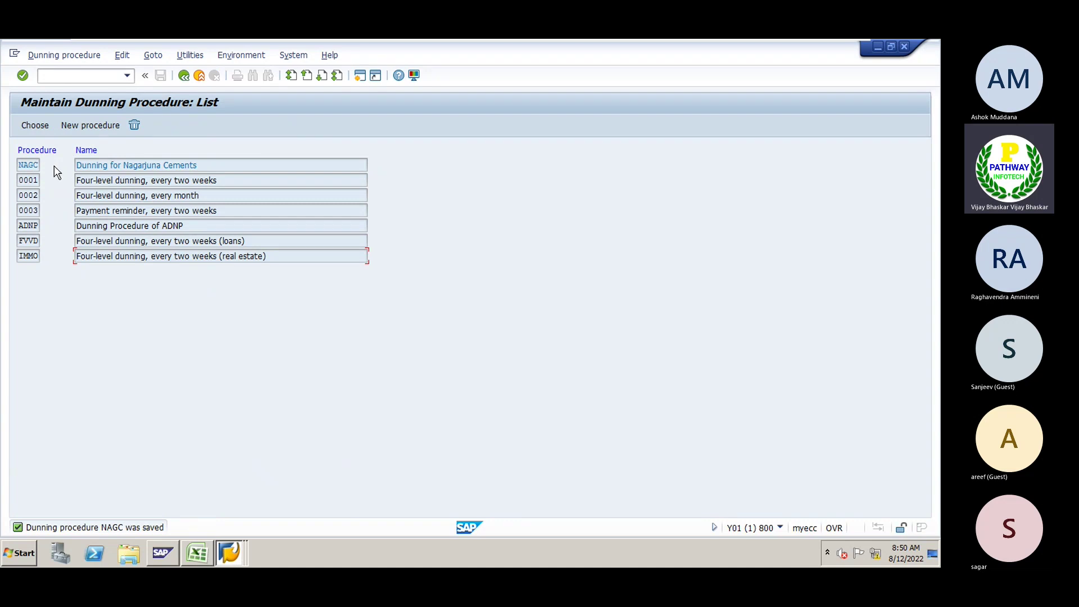
click(22, 164)
Switch to the SAP Easy Access session and open customer Sonata Group in company code NAGC for changing with transaction FD02.
mouse_move(236, 564)
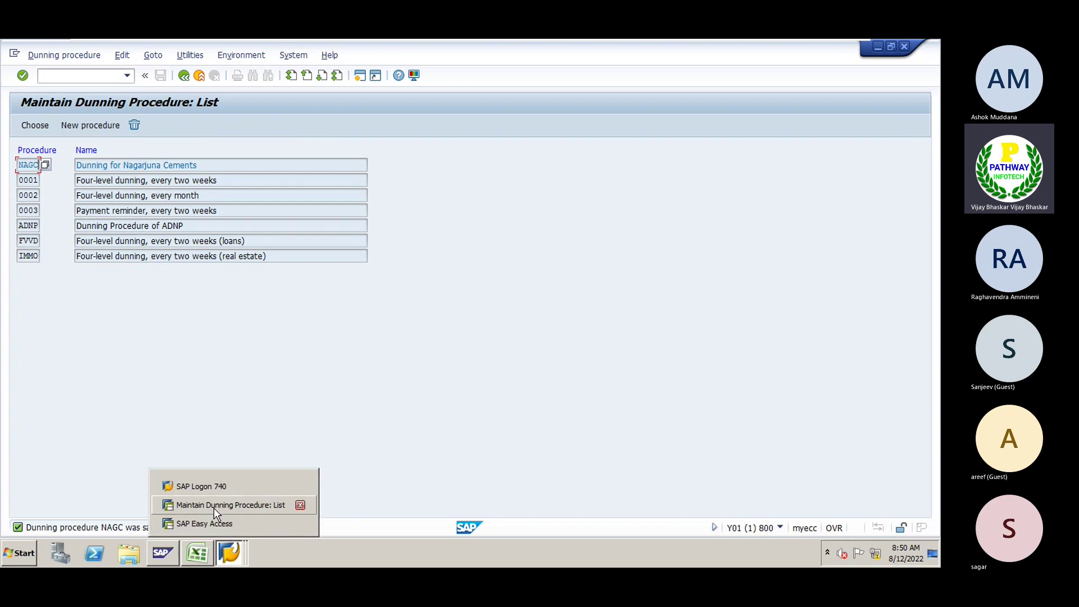
click(203, 525)
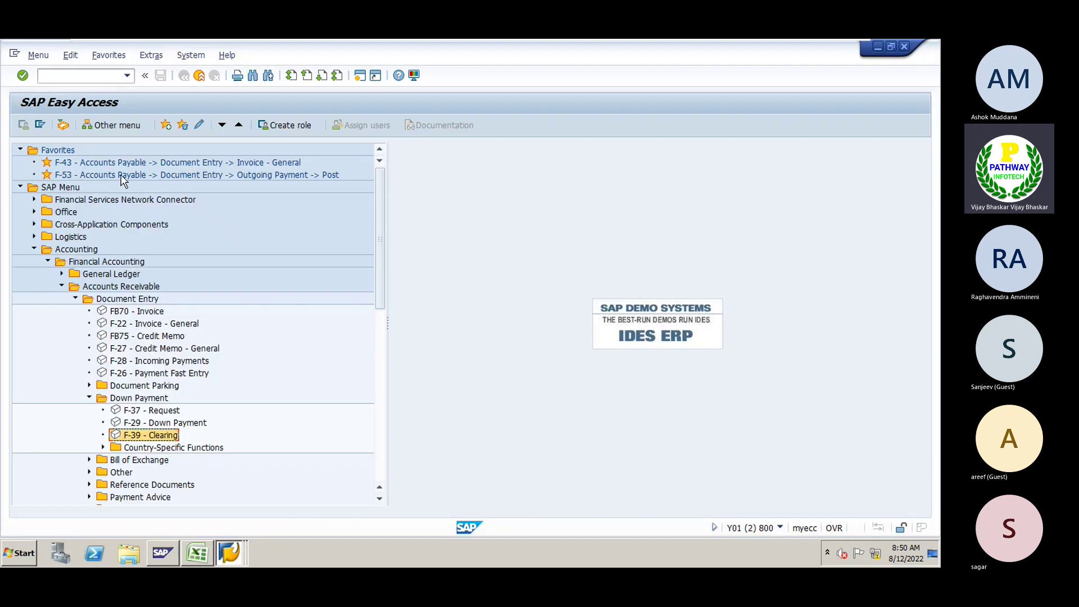
text(/nfd02)
key(Return)
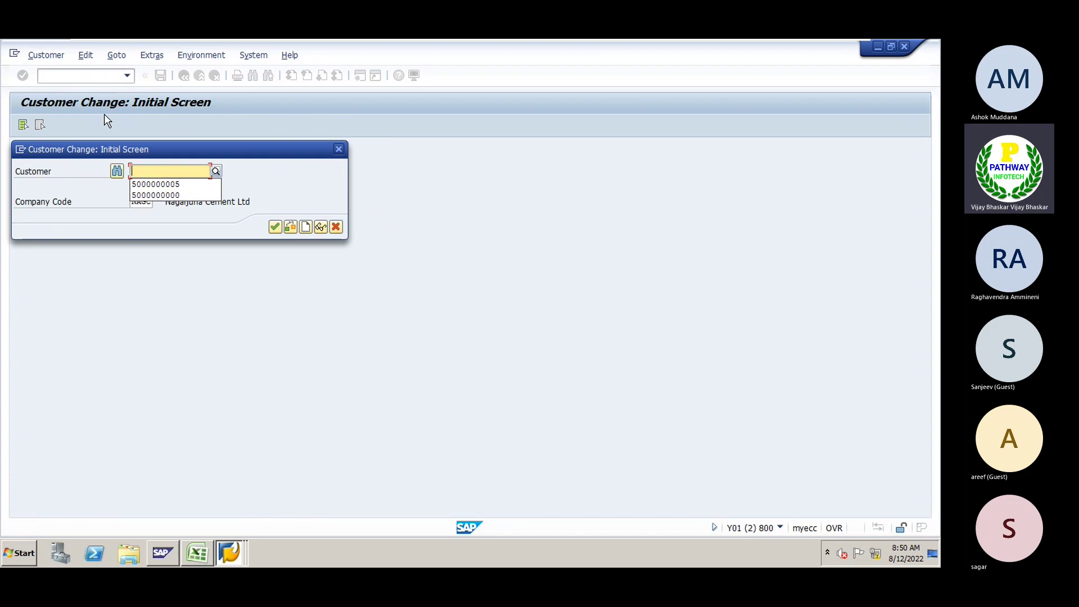
click(214, 168)
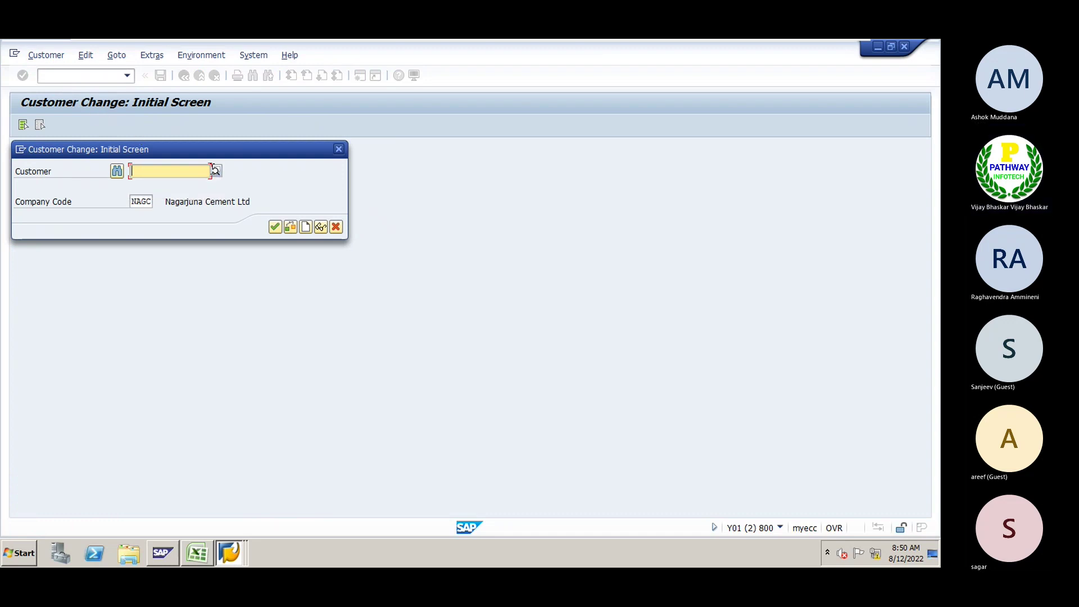
click(217, 172)
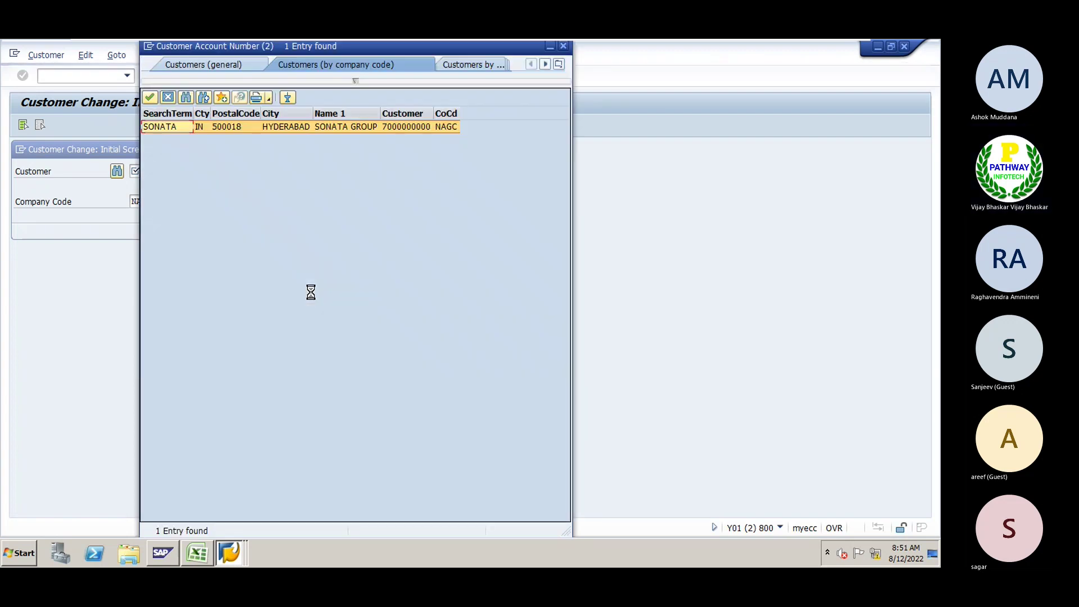
double_click(262, 129)
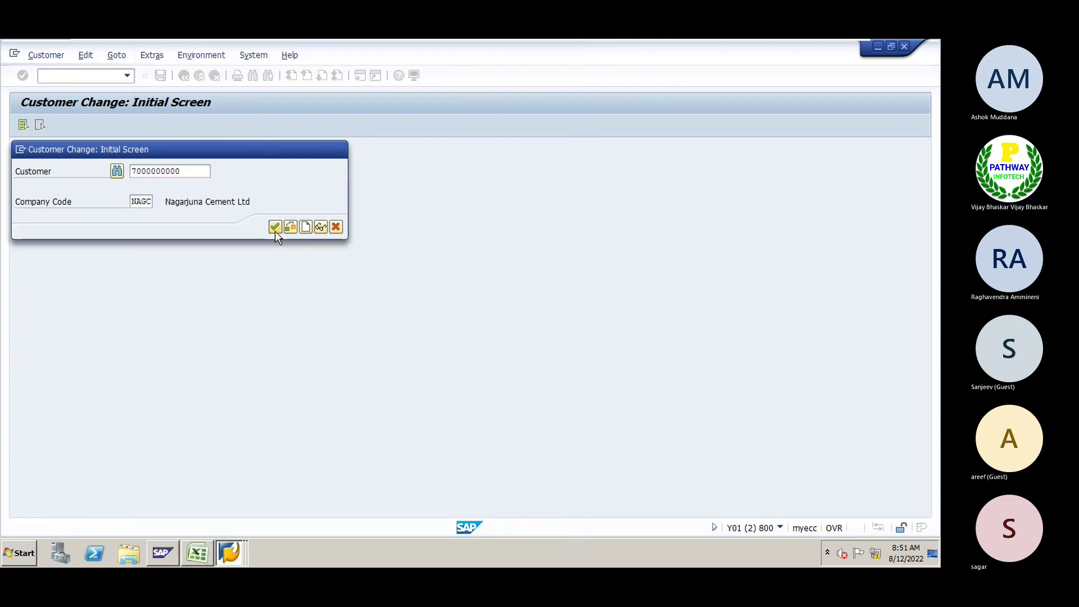
click(275, 230)
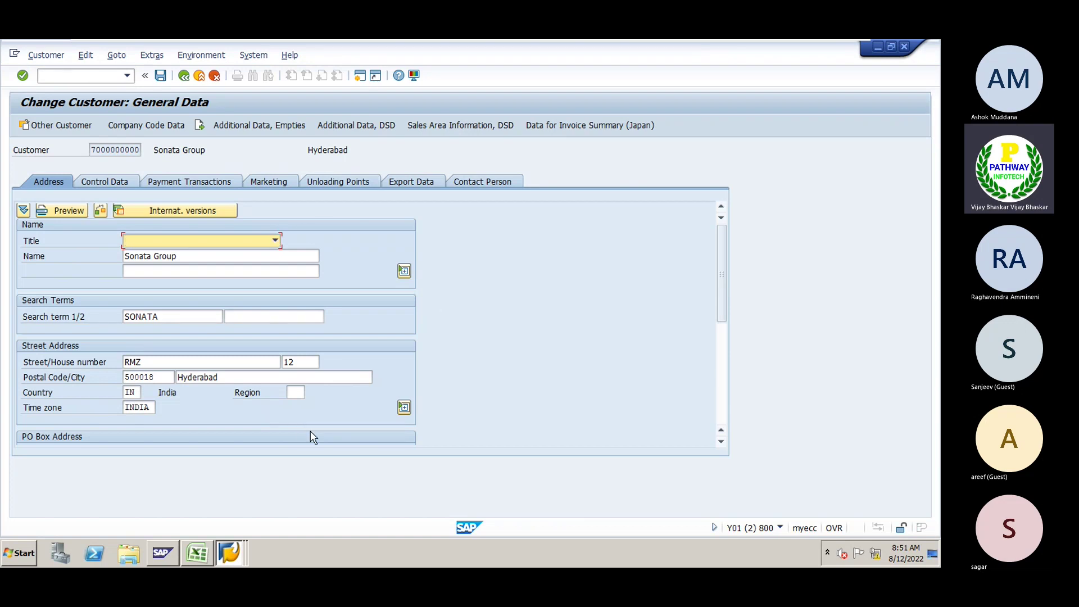
Switch to the Nagarjuna workbook in Excel and review the notes on the segments in the FI customer master.
click(198, 552)
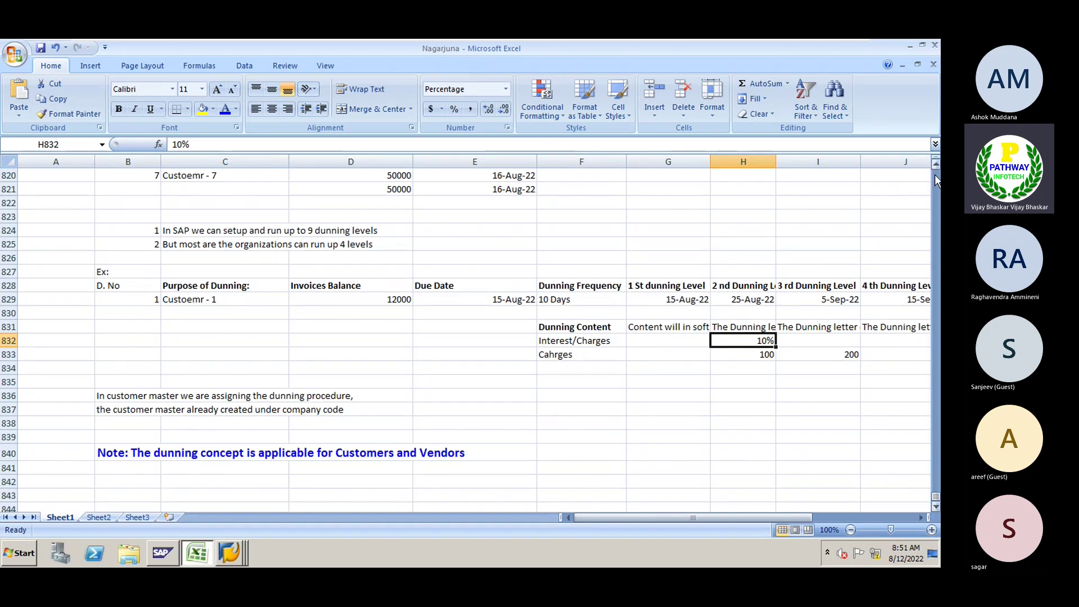
scroll(936, 180, up, 16)
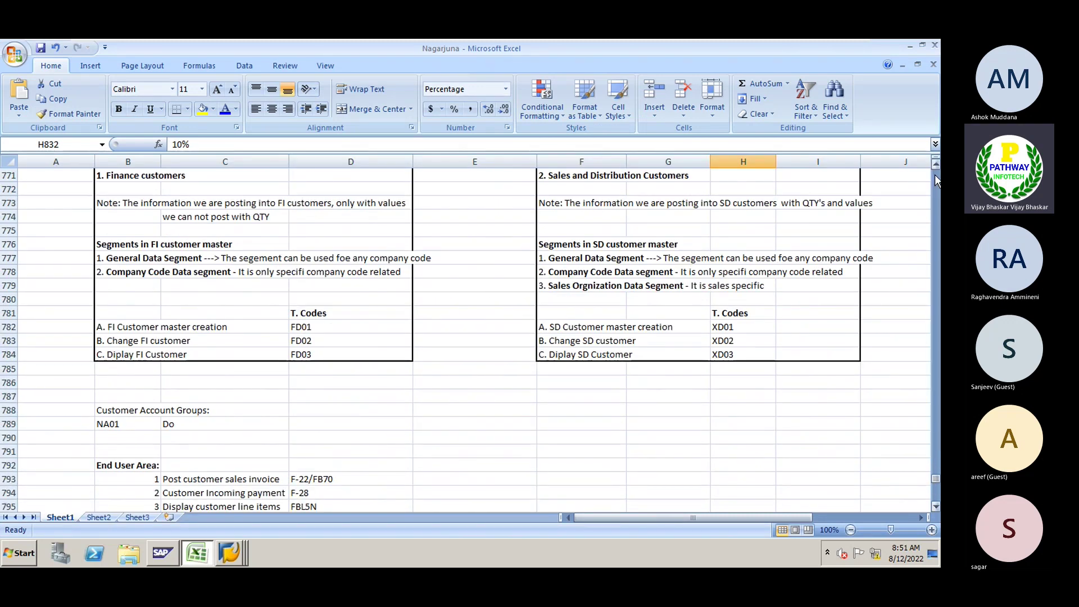
click(116, 245)
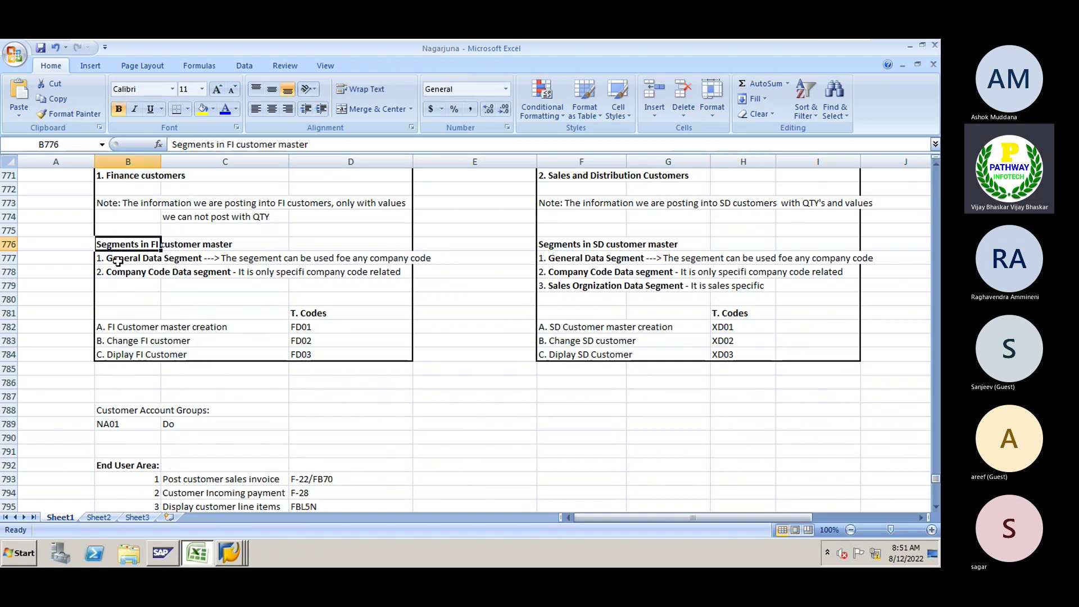
click(118, 260)
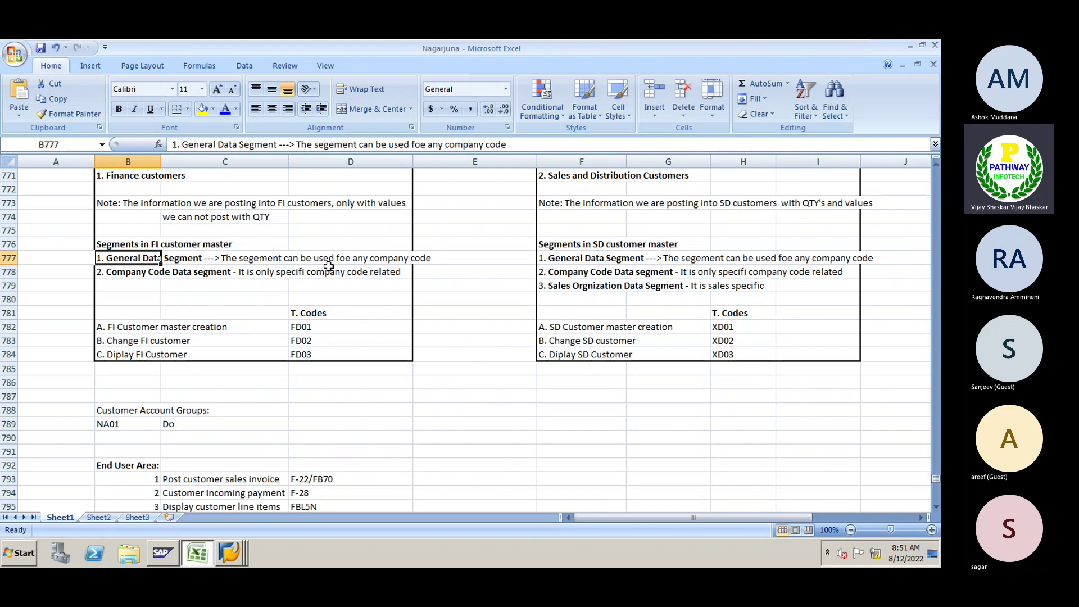
click(129, 275)
Switch back to SAP and assign dunning procedure NAGC in the customer's company code correspondence data.
key(alt+Tab)
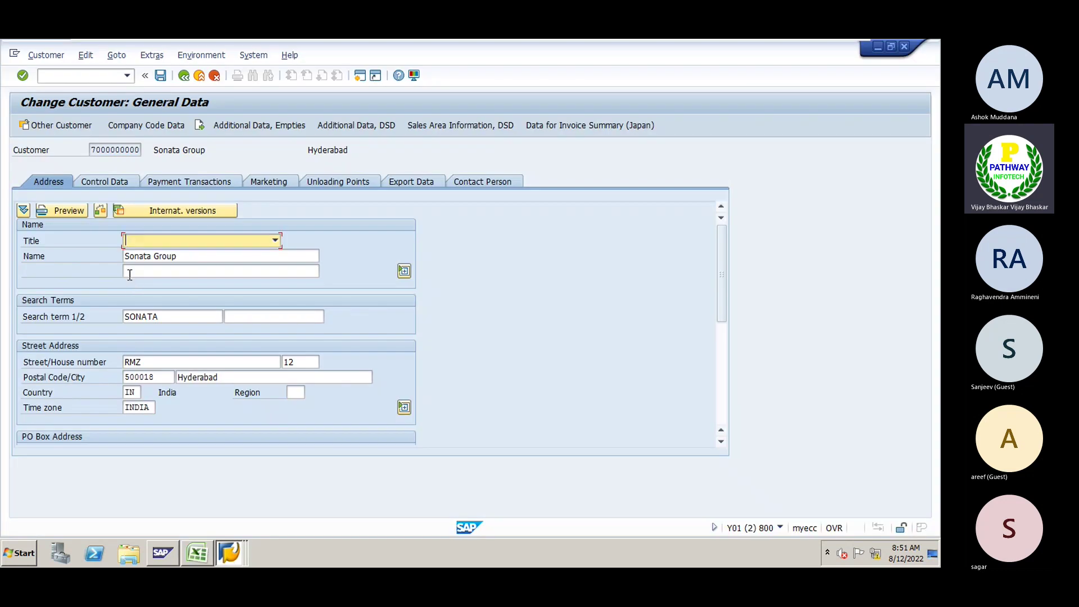
click(157, 127)
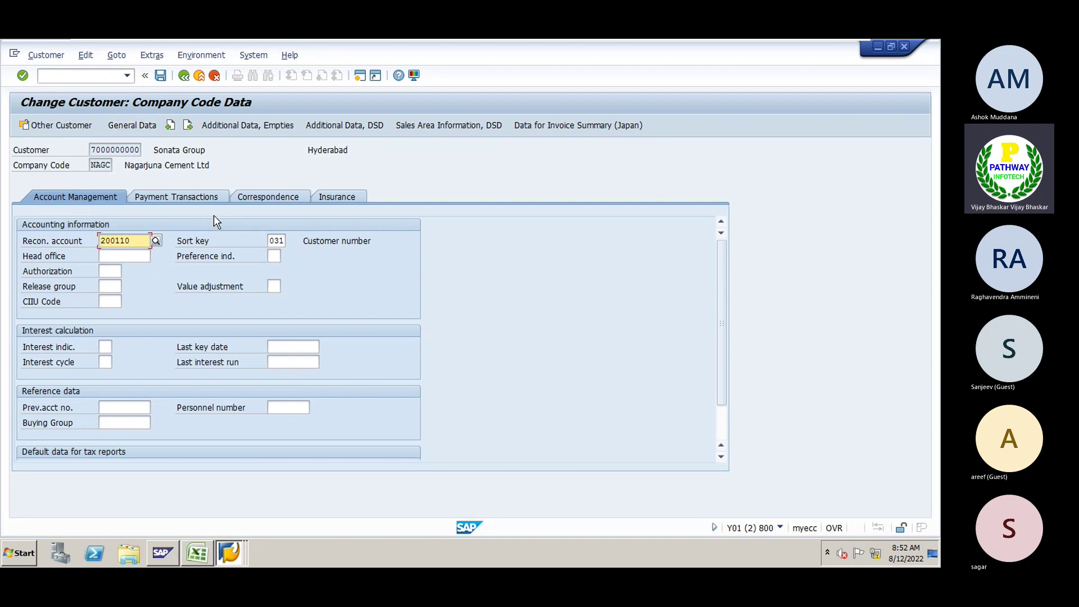
click(271, 194)
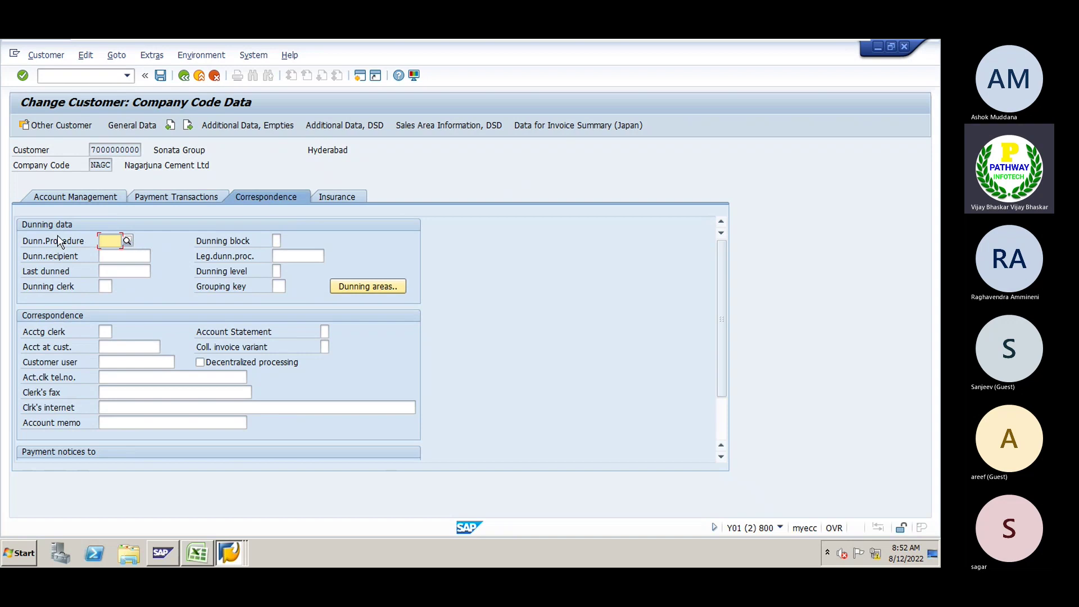
click(127, 241)
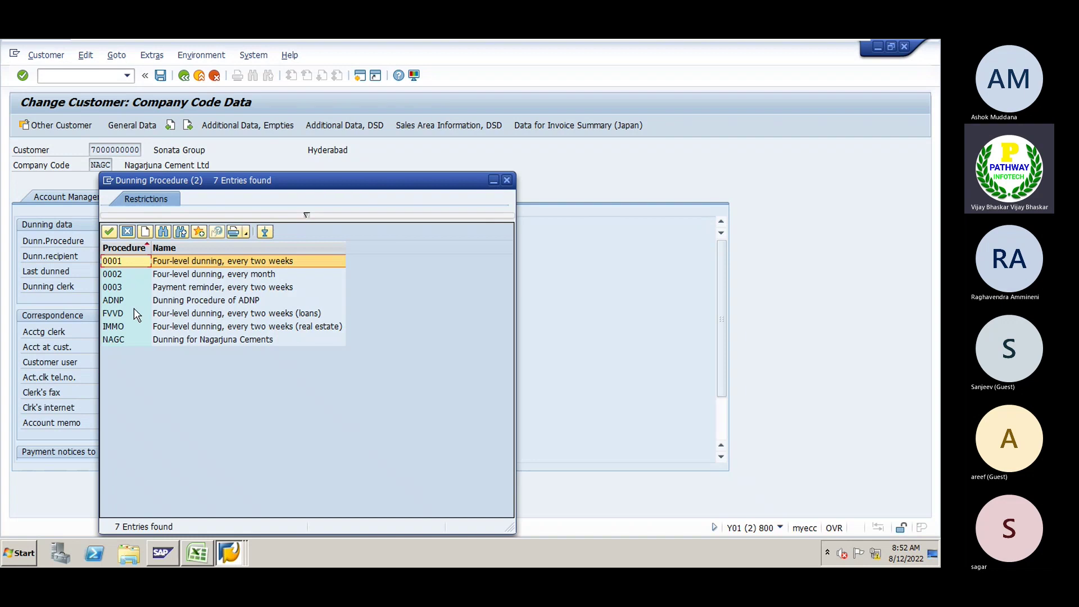
double_click(116, 339)
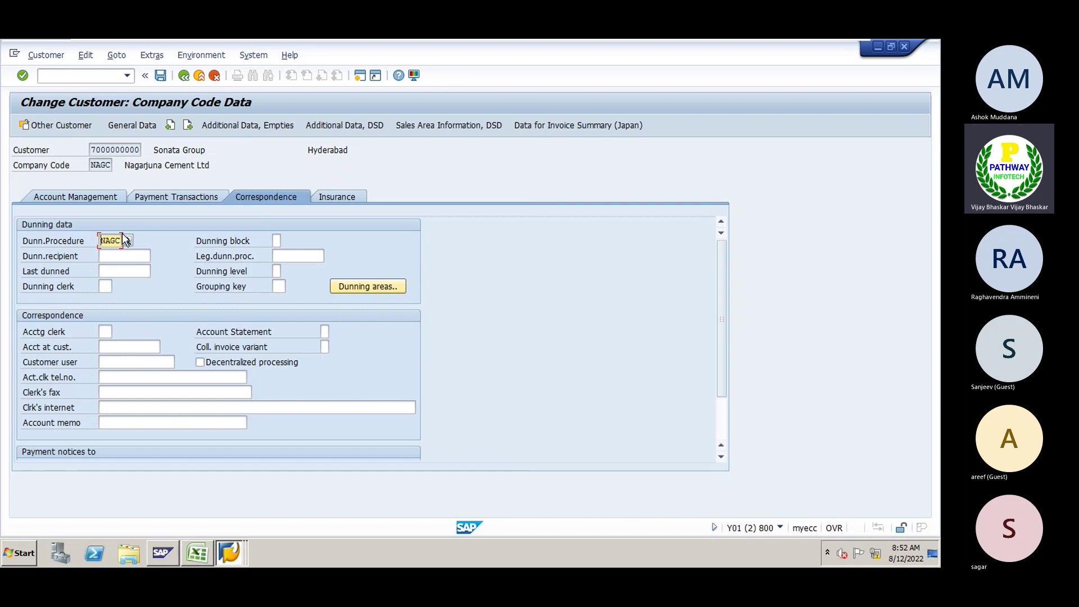
Check the customer number, dunning procedure and dunning block fields, and save the customer master changes.
click(94, 150)
drag(94, 150, 141, 149)
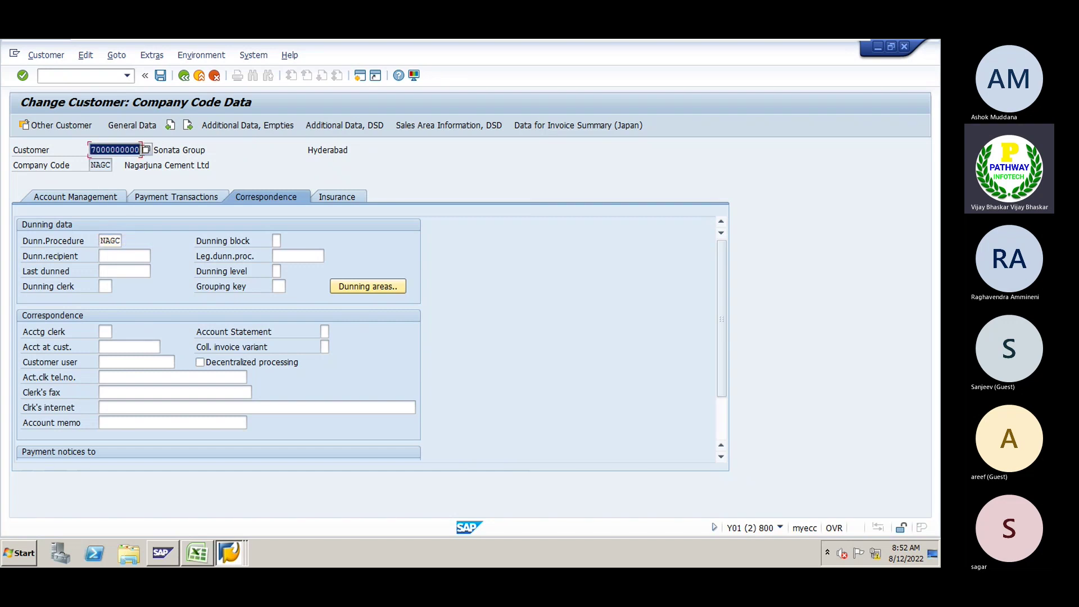
click(139, 150)
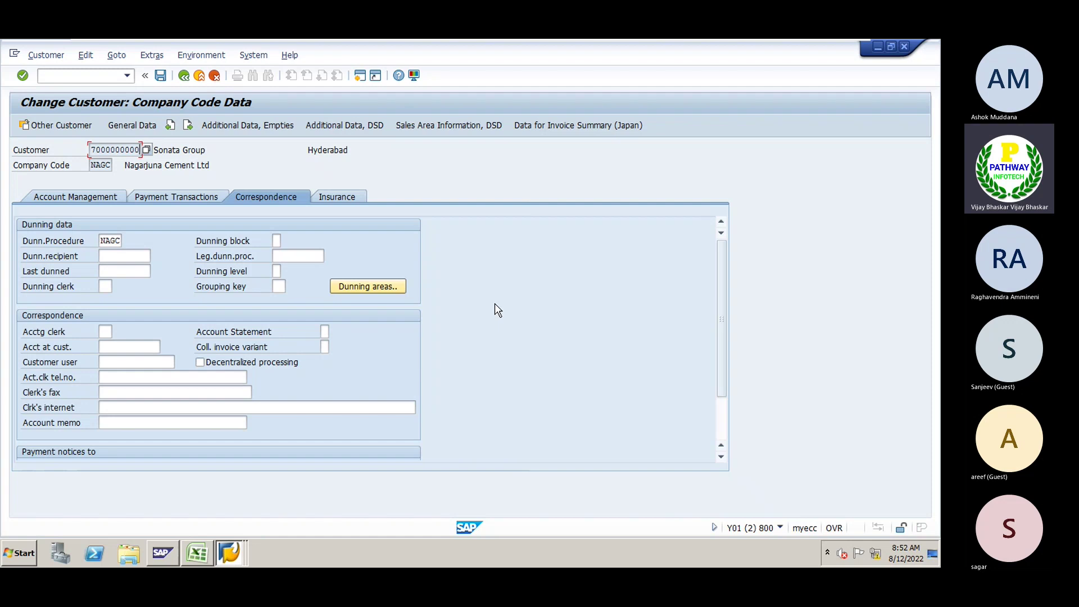
click(276, 240)
drag(98, 240, 125, 247)
click(277, 240)
click(160, 75)
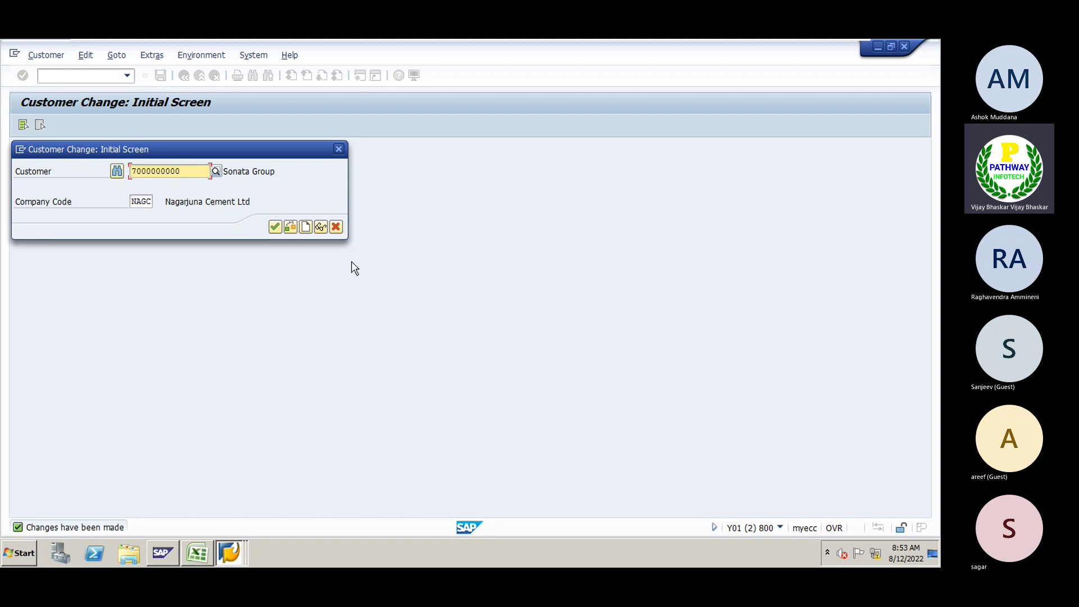
Leave the customer change transaction and open customer invoice entry with transaction F-22.
click(335, 226)
click(79, 76)
text(/)
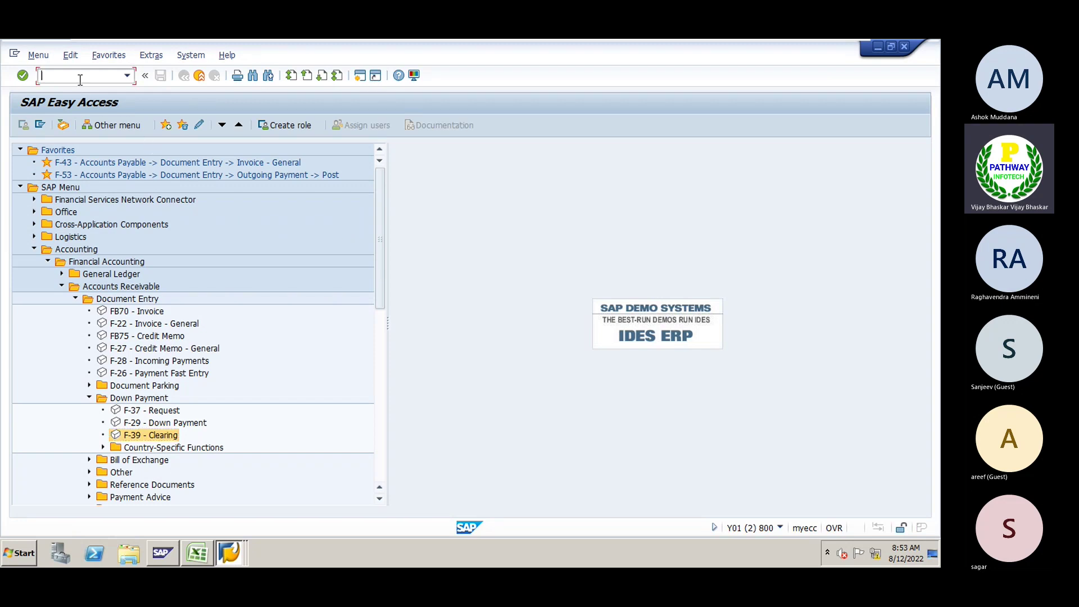
text(nf-22)
key(Return)
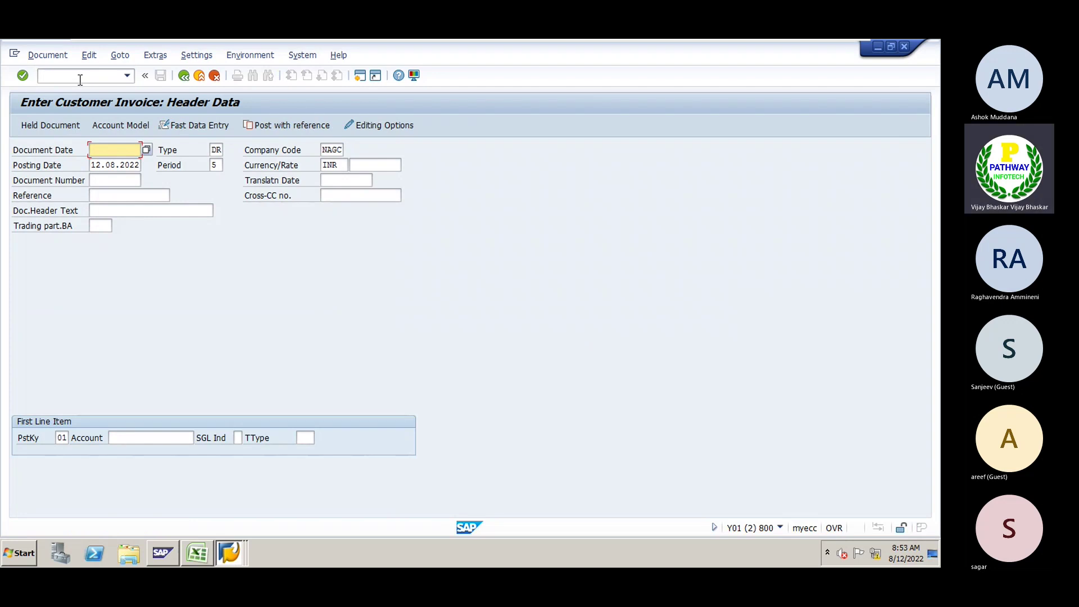
key(BackSpace)
key(Down)
key(Return)
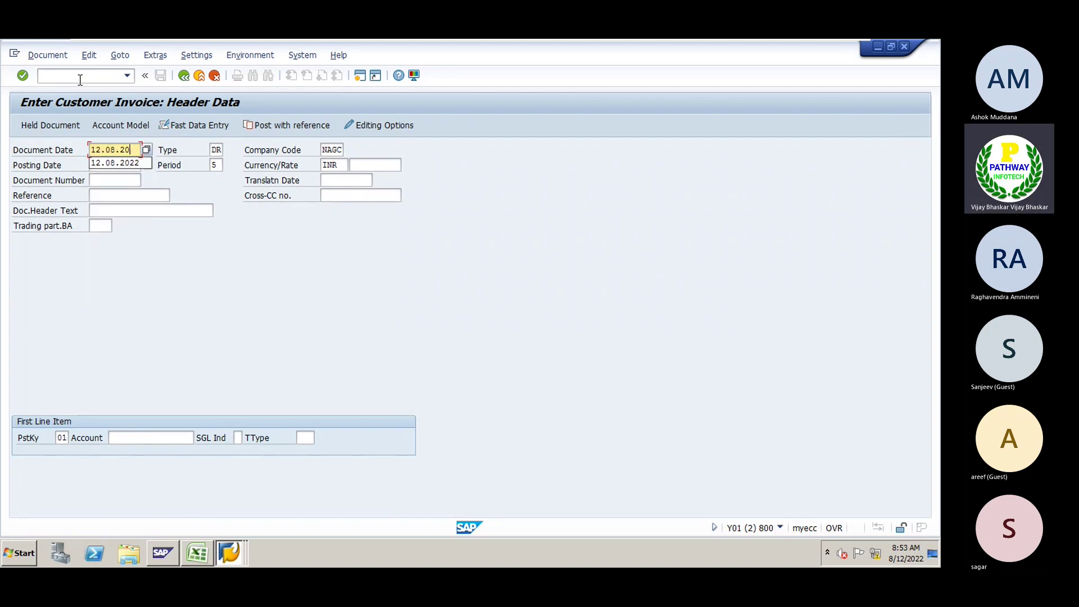
key(BackSpace)
key(BackSpace)
key(BackSpace)
key(BackSpace)
key(BackSpace)
key(BackSpace)
key(BackSpace)
key(BackSpace)
key(BackSpace)
key(BackSpace)
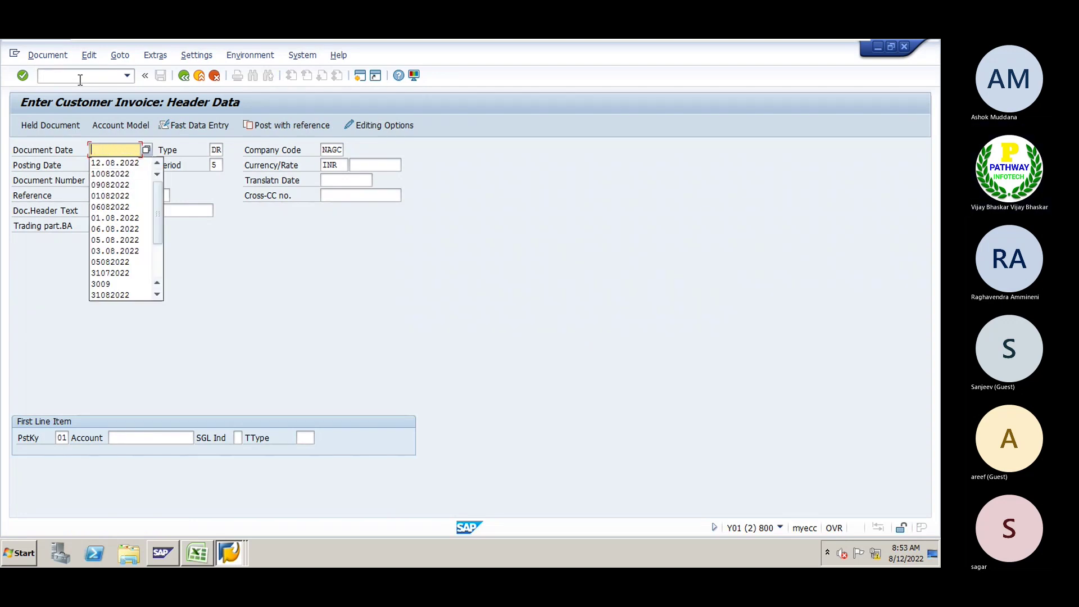
Set the customer invoice's document date to 01082022.
text(01)
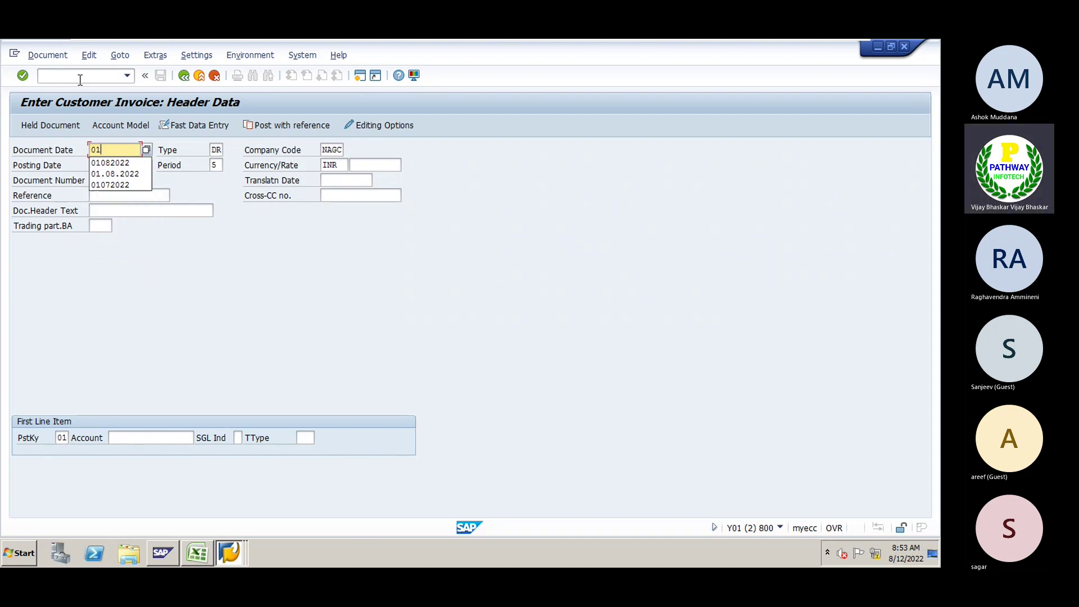
key(Down)
key(Return)
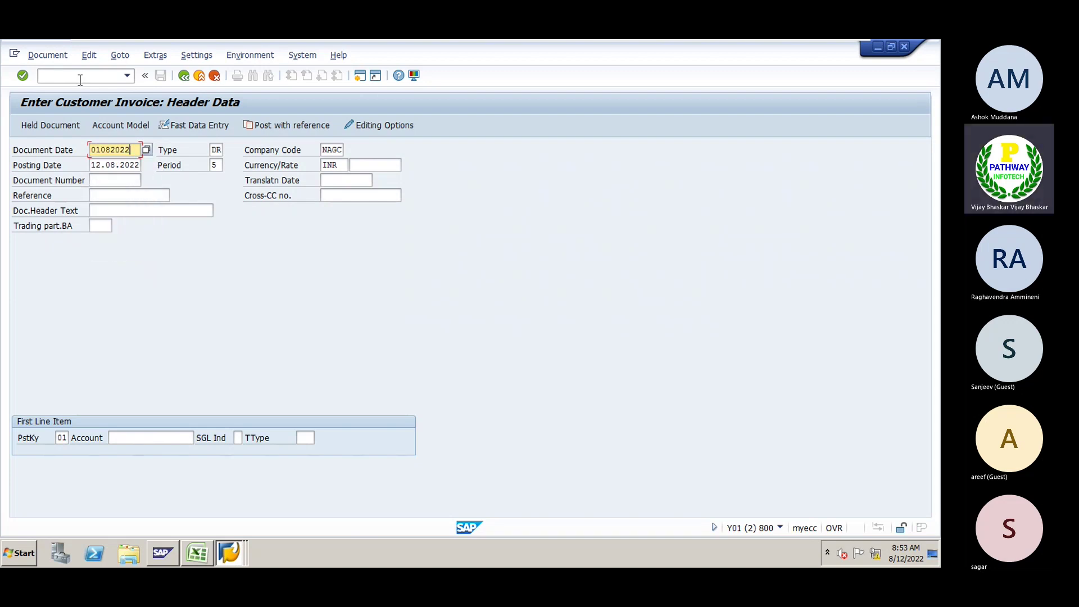
key(Tab)
key(Tab)
key(Tab)
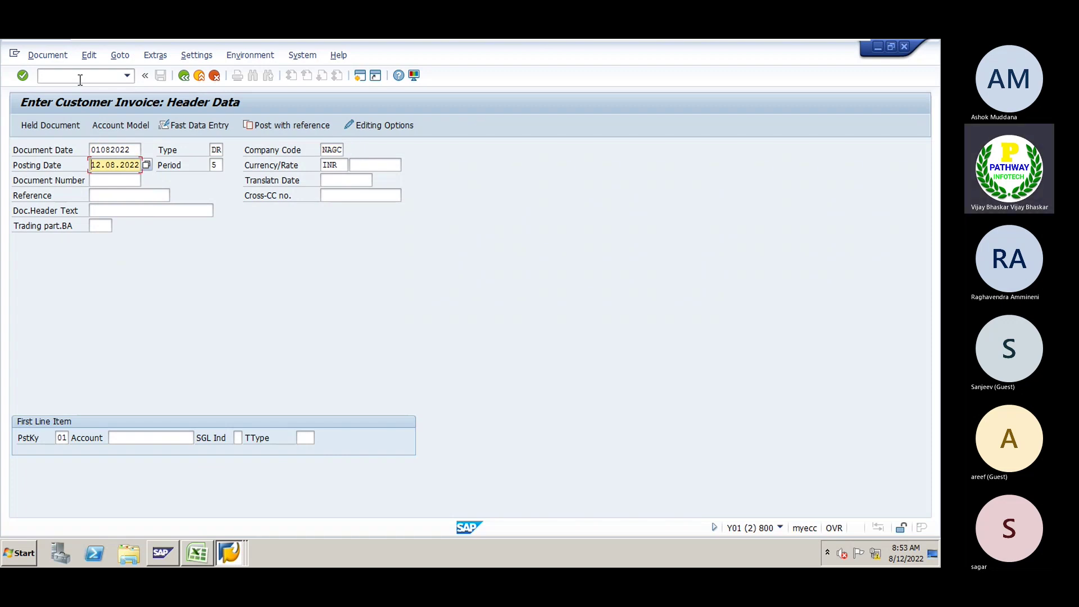
Enter Sonata Group's customer account for the first line item with posting key 01 and proceed to the customer item.
key(Tab)
key(Tab)
key(Tab)
key(Tab)
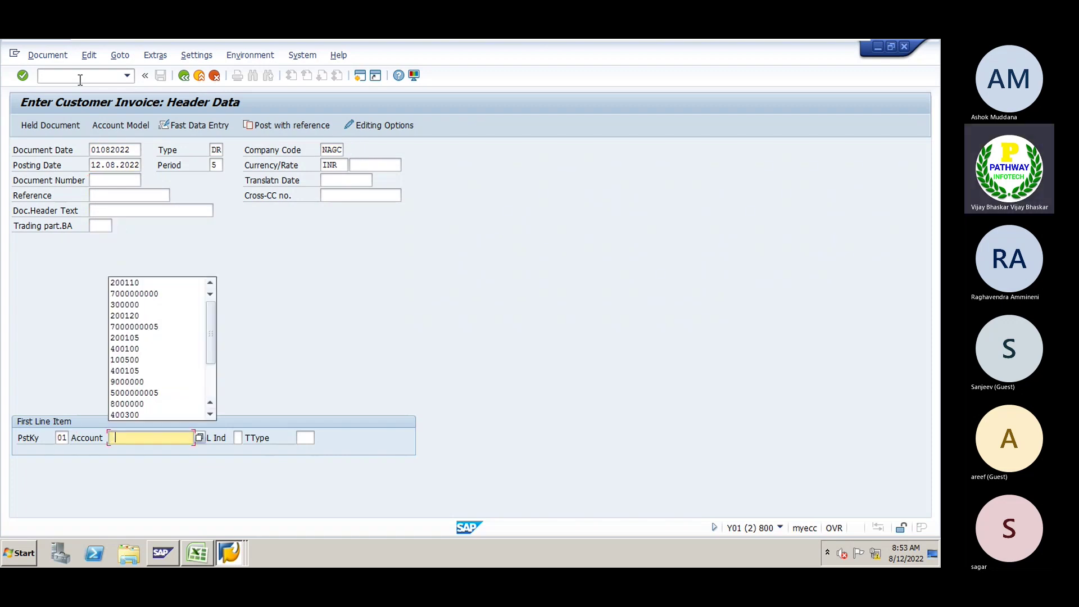
key(Down)
key(Down)
key(Return)
key(Return)
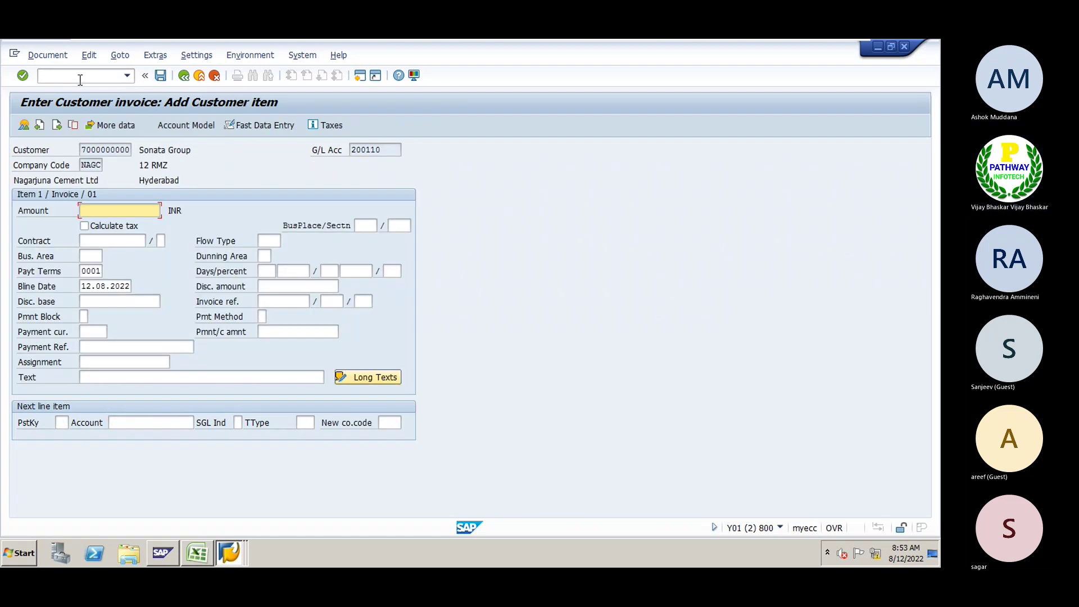
Enter 6666 as the customer item's amount and choose "Custoemr Invoice" as its text.
text(6666)
key(Tab)
key(Down)
key(Down)
key(Down)
key(Down)
key(Down)
key(Down)
key(Down)
key(Down)
key(Down)
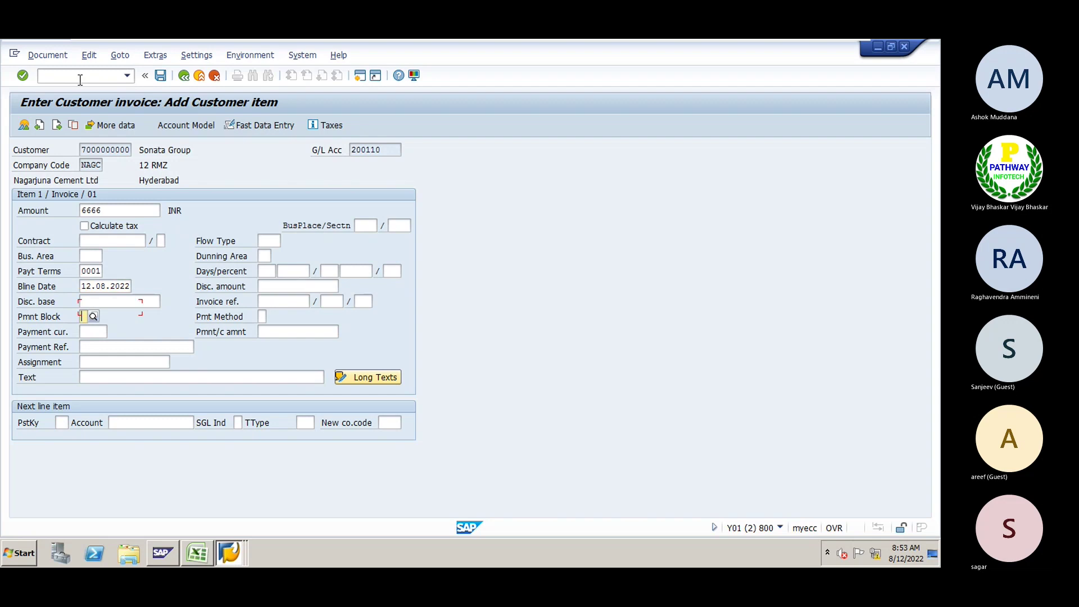
key(Down)
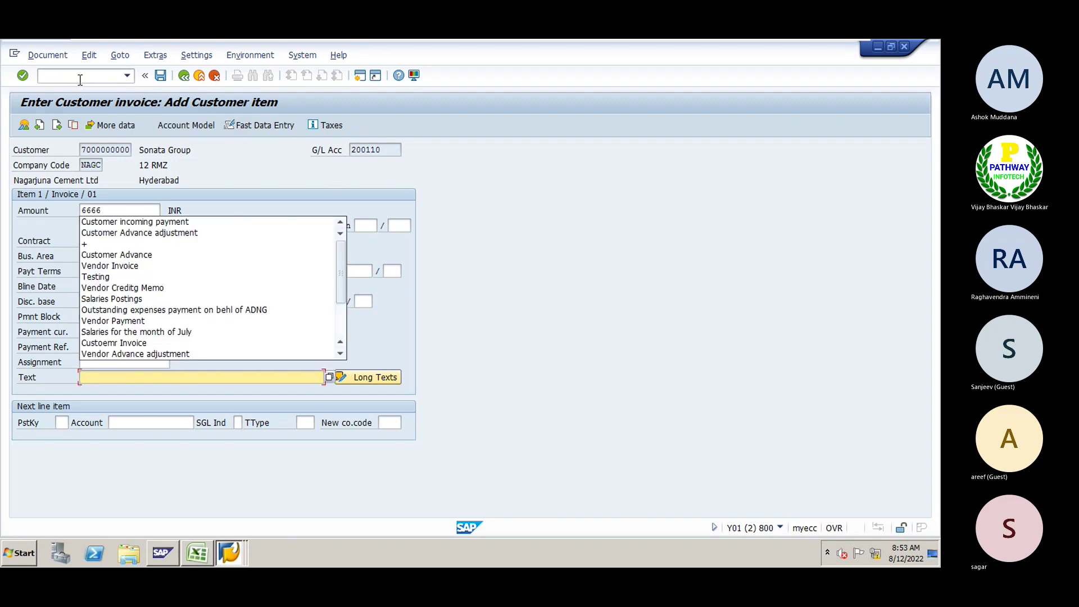
key(Down)
key(Down)
key(Down)
key(Down)
key(Down)
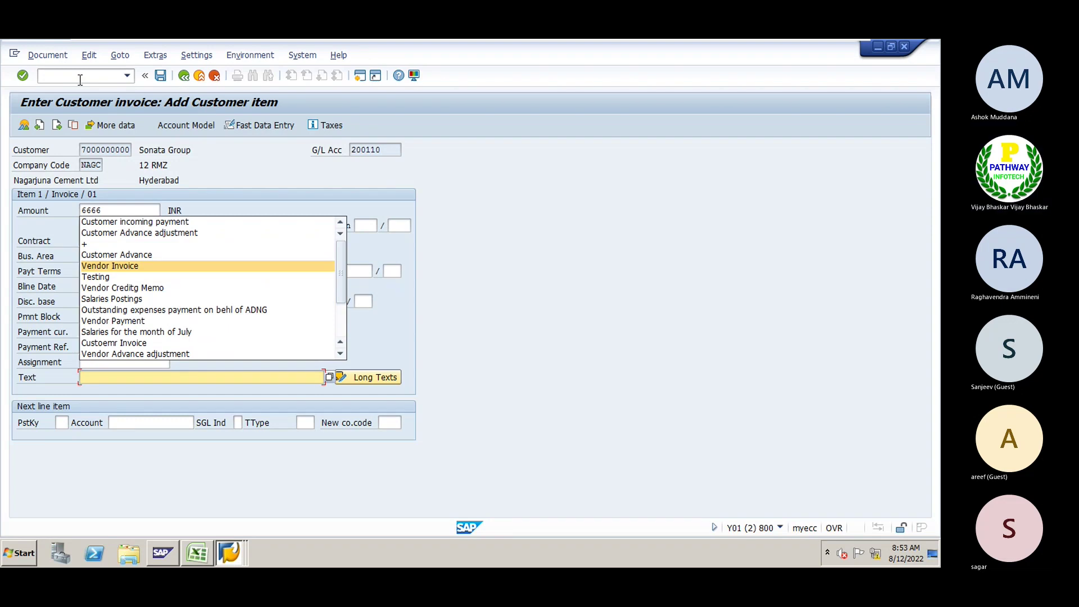
key(Down)
key(Down)
key(Down)
key(Down)
key(Down)
key(Down)
key(Down)
key(Return)
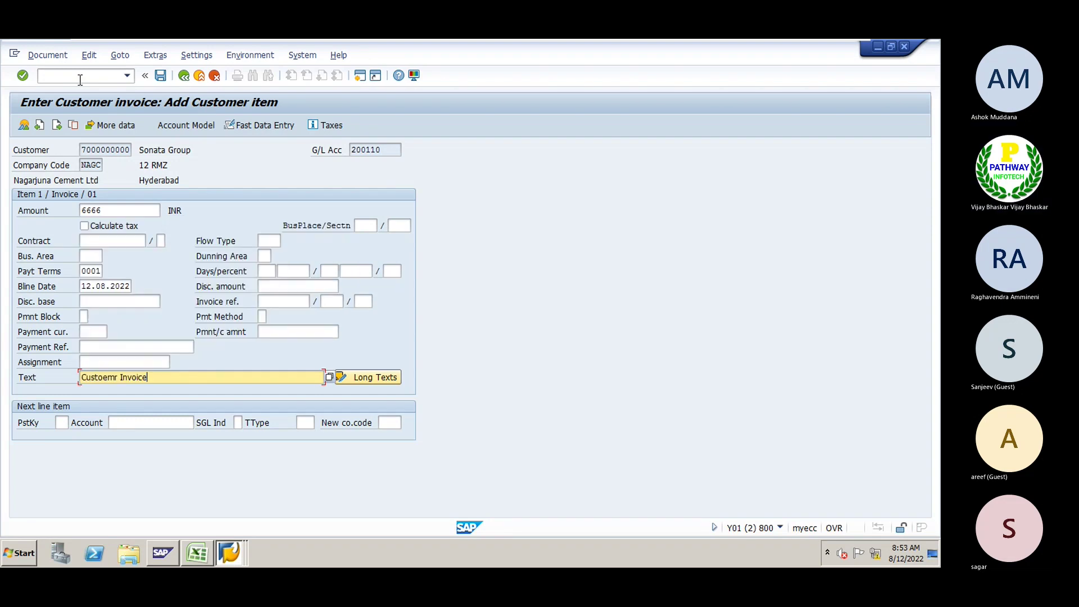
key(Tab)
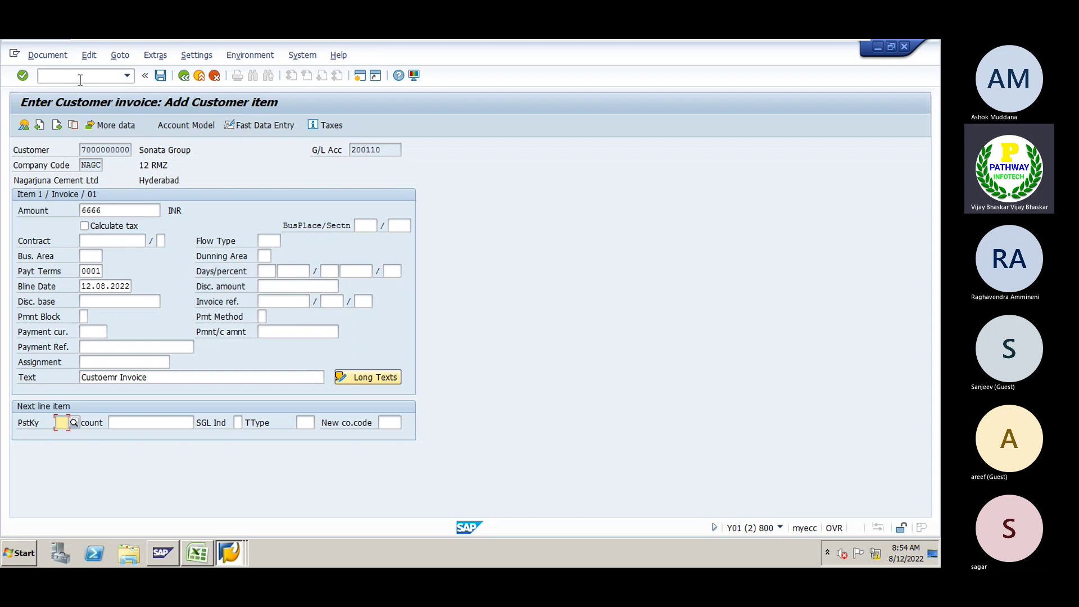
Add the next line item with posting key 50 and G/L account 300000, and proceed to its details.
text(50)
key(Tab)
key(Down)
key(Down)
key(Down)
key(Down)
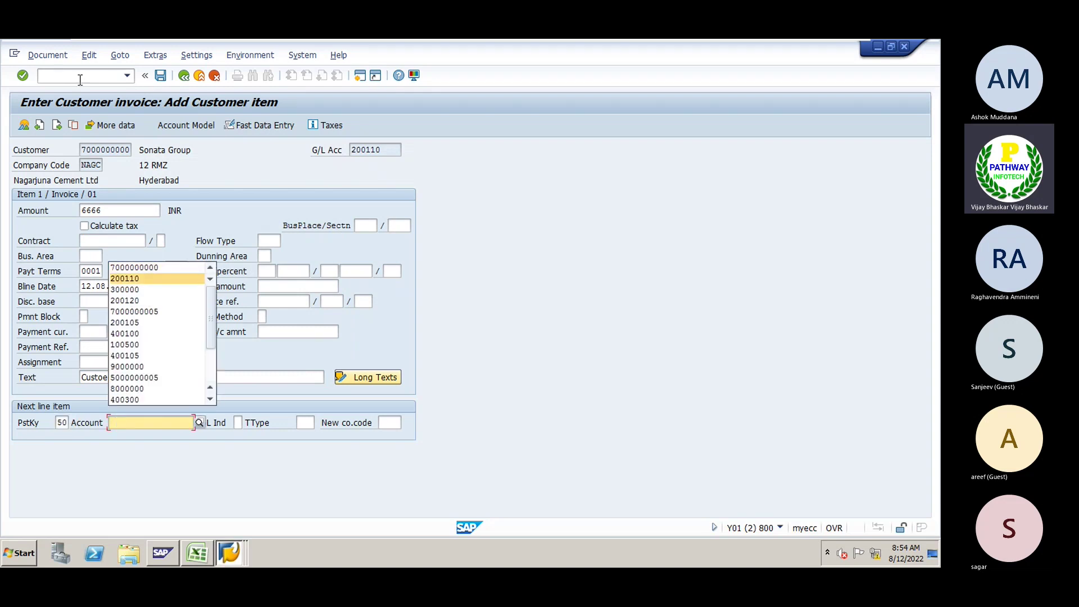
key(Return)
key(Return)
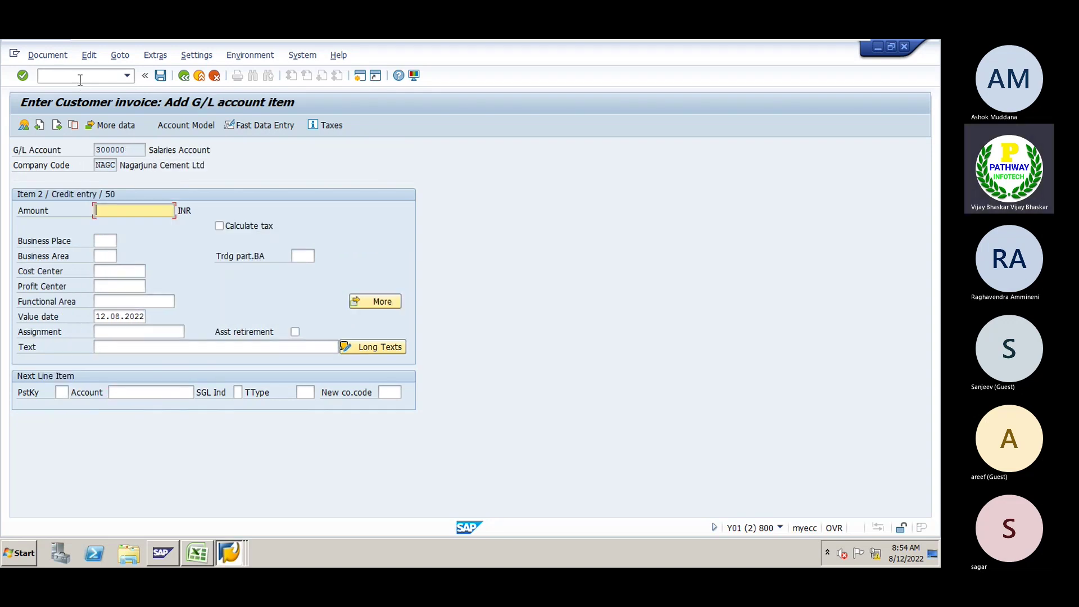
Fill the G/L item's amount with * and its text with + to carry over the customer item's values.
key(Tab)
key(Tab)
key(Tab)
key(Tab)
key(Tab)
key(Tab)
key(Tab)
key(Tab)
key(Tab)
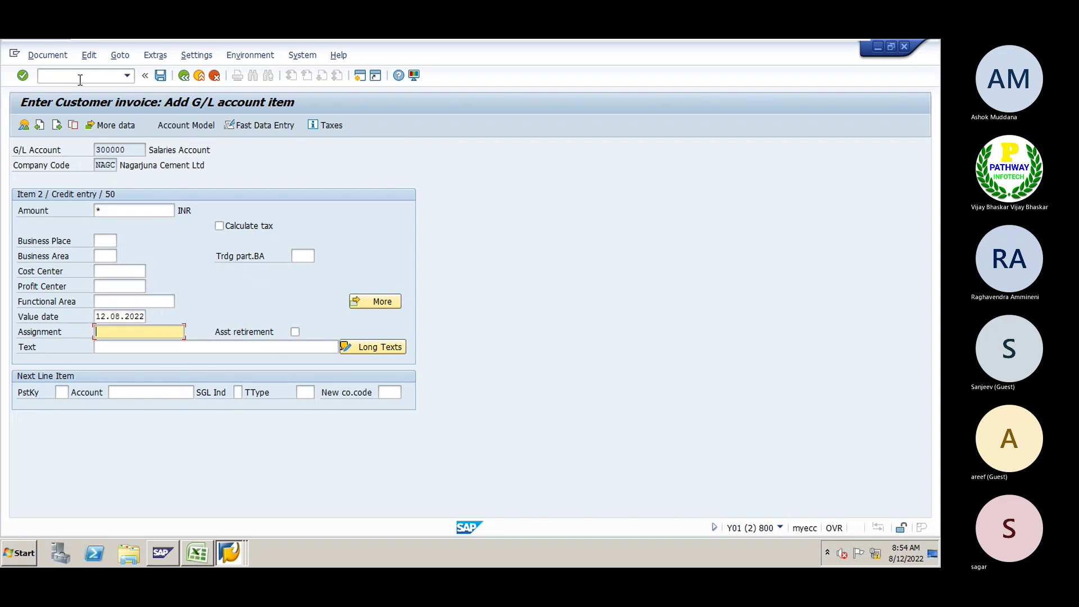
text(+)
key(Return)
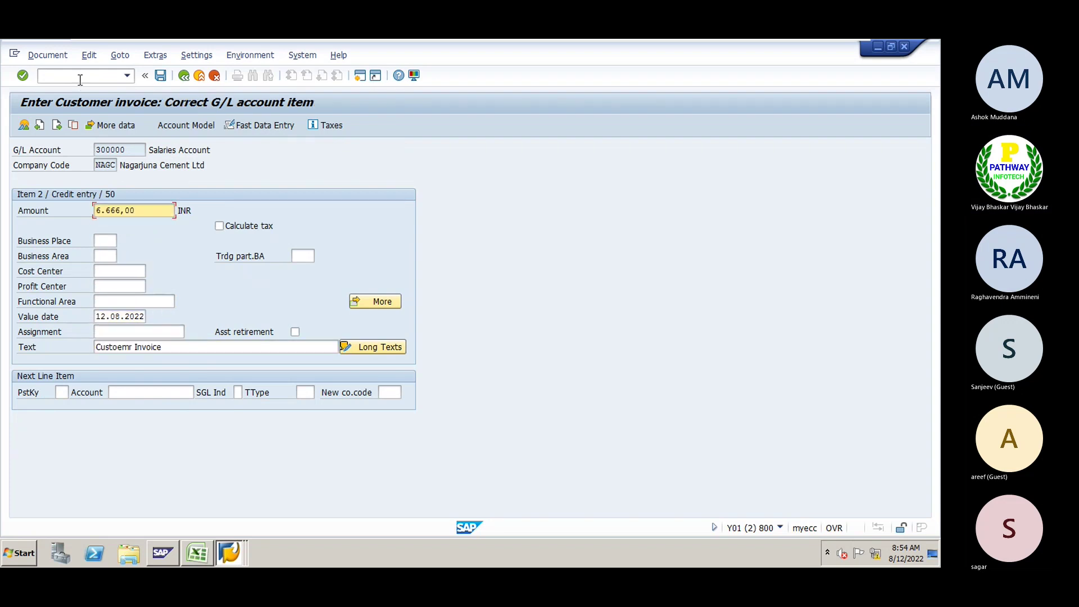
Simulate the customer invoice and post it.
click(48, 55)
click(53, 118)
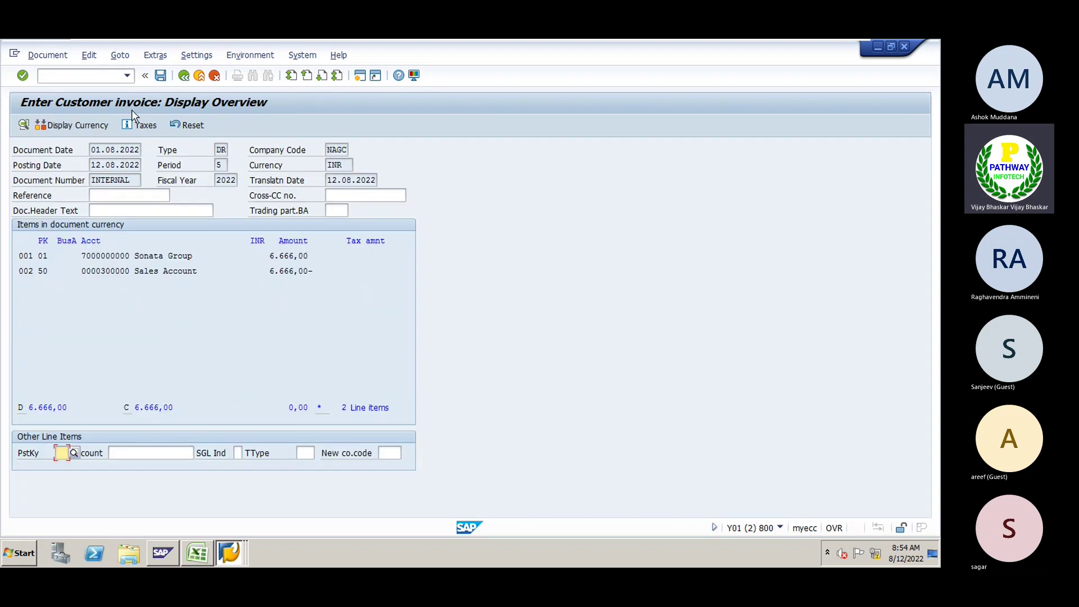
click(164, 77)
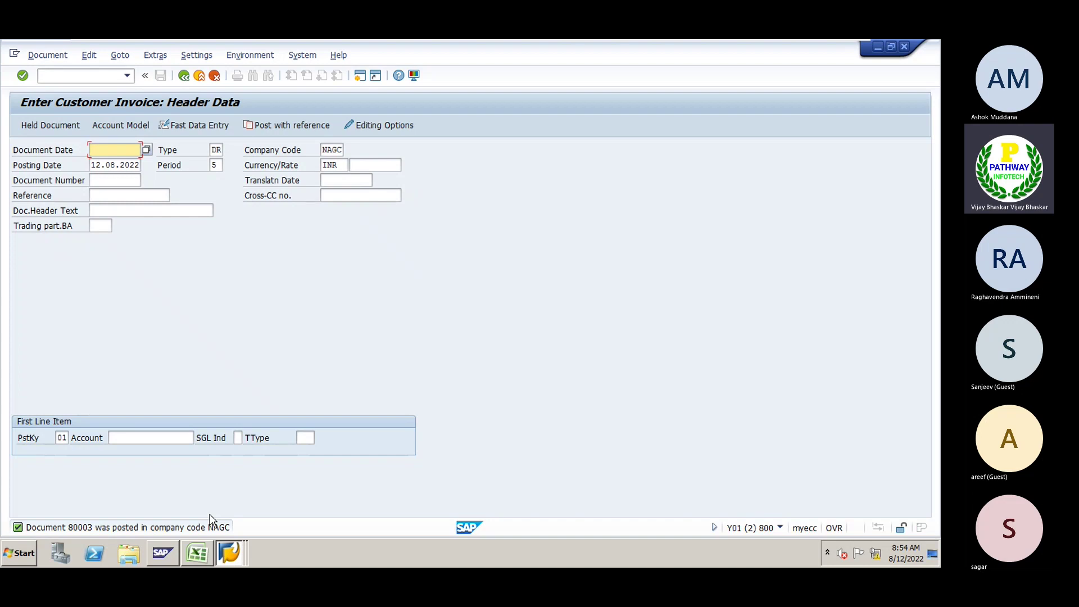
Look at the dunning procedure list in the other session and return to the customer invoice session.
click(229, 545)
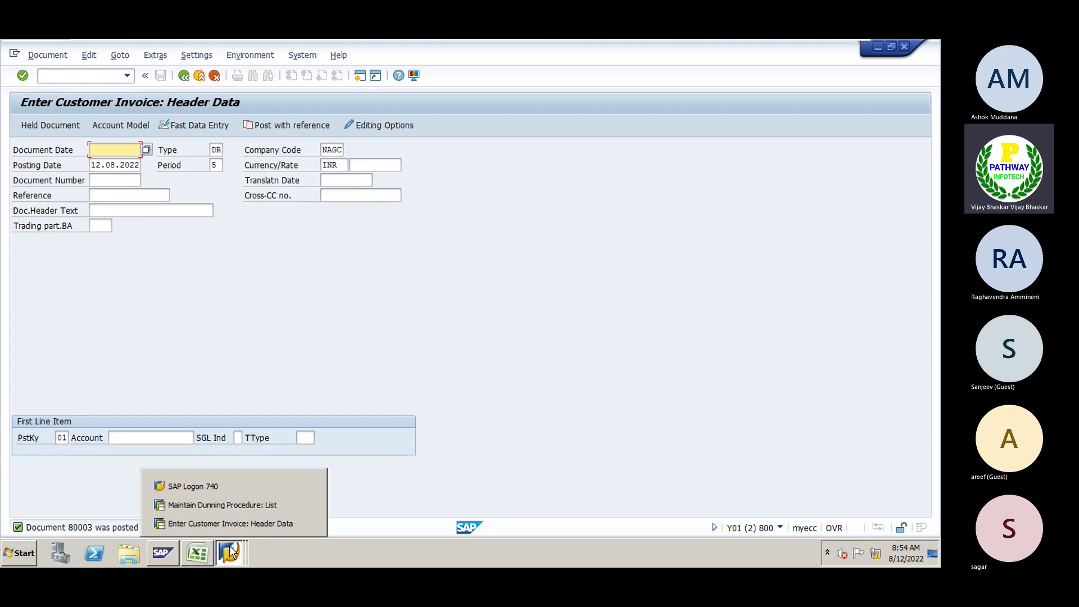
click(214, 506)
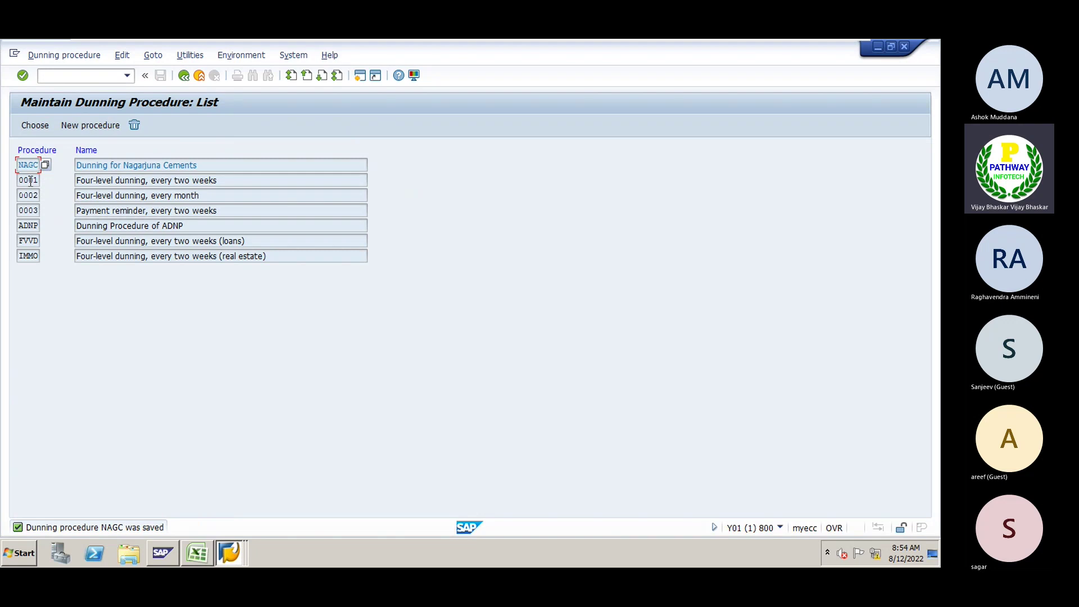
click(233, 553)
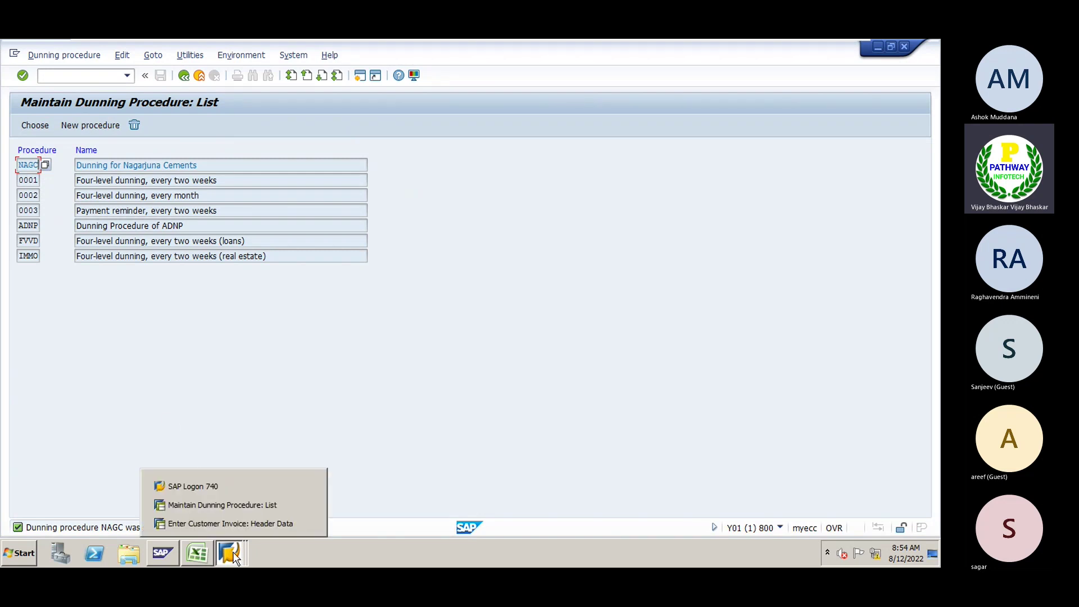
click(208, 524)
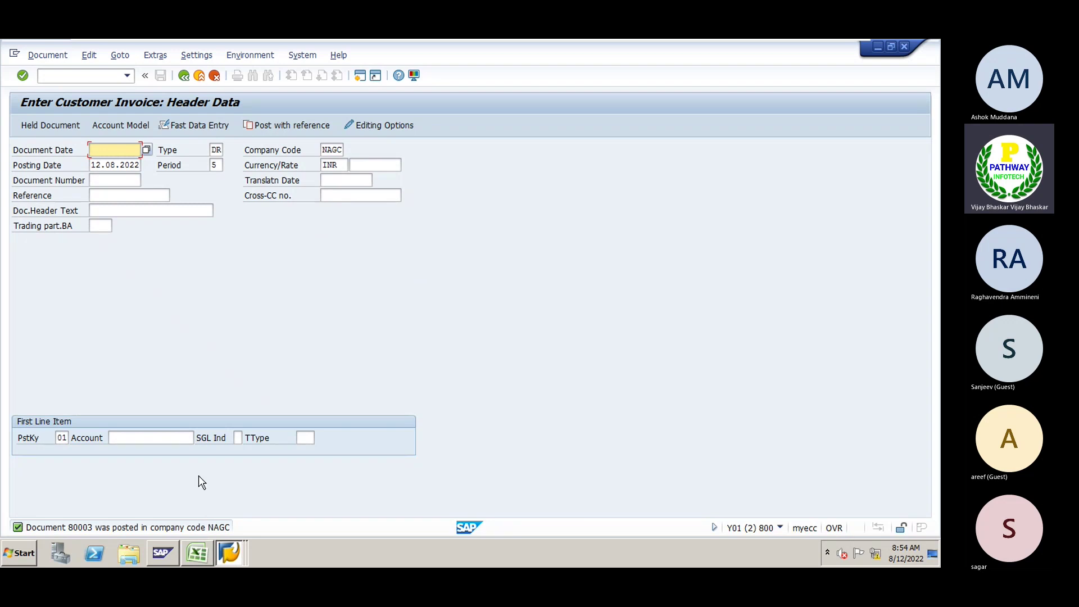
click(142, 436)
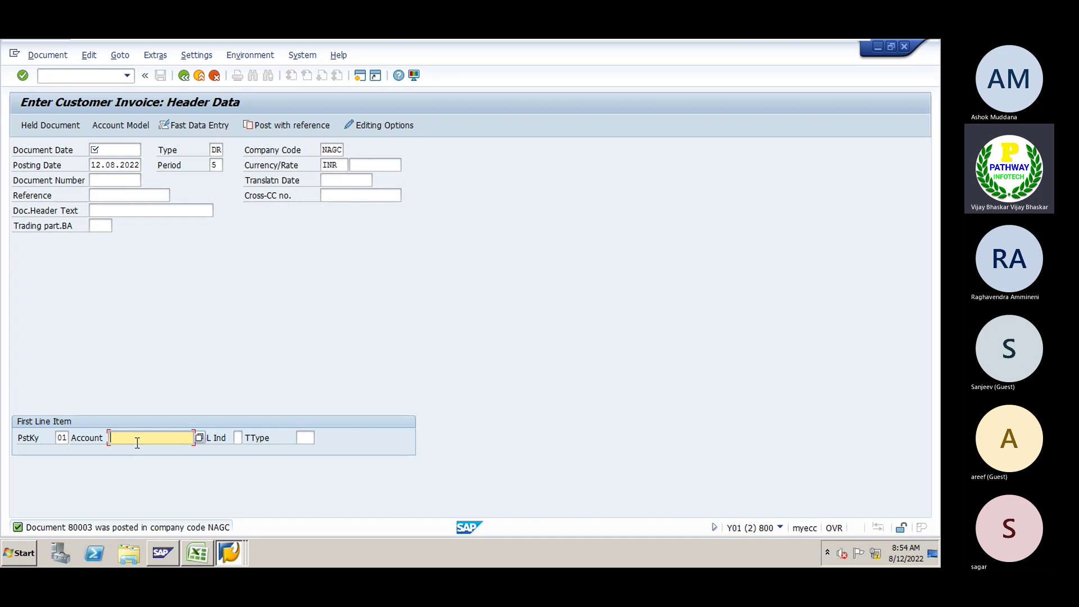
click(137, 442)
key(Down)
key(Return)
drag(165, 440, 110, 438)
click(109, 439)
drag(159, 439, 113, 436)
click(107, 439)
click(113, 436)
Display Sonata Group's line items with transaction FBL5N and examine the amounts of the open invoices.
click(87, 75)
text(/n)
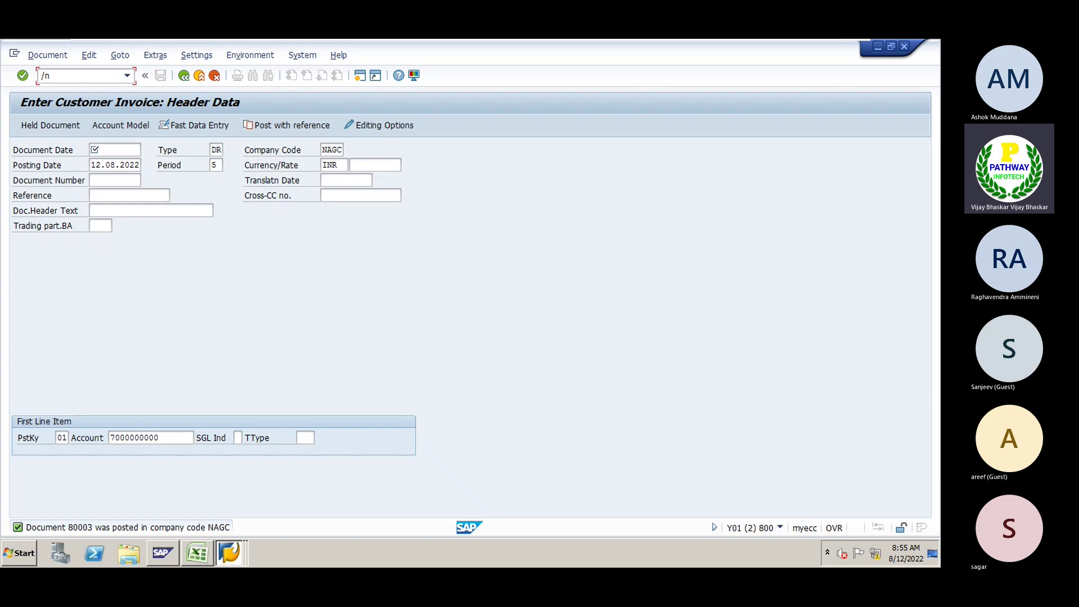
text(fbl5n)
key(Return)
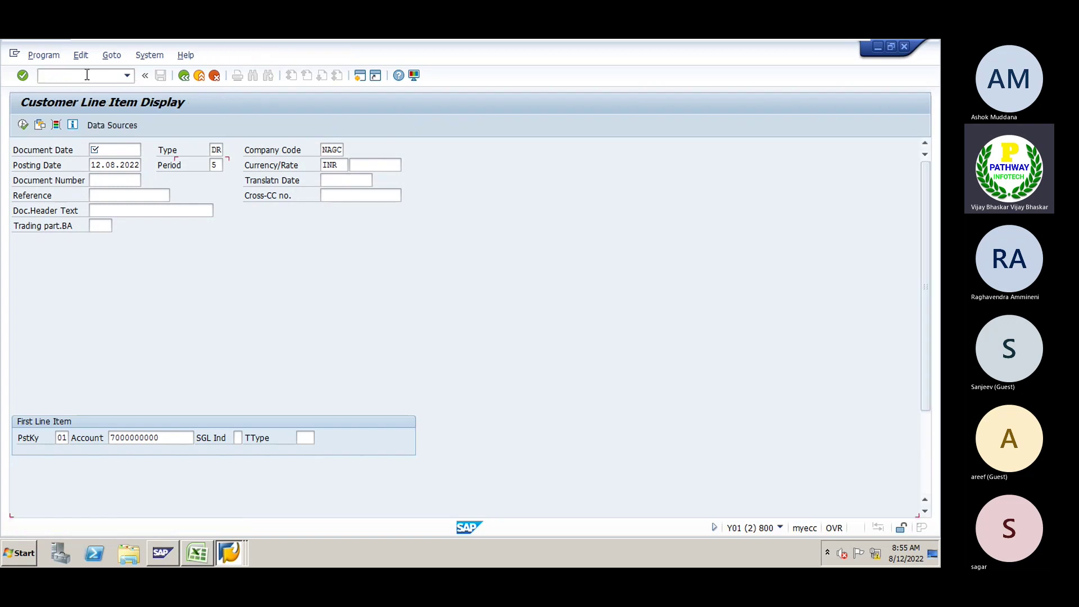
click(22, 124)
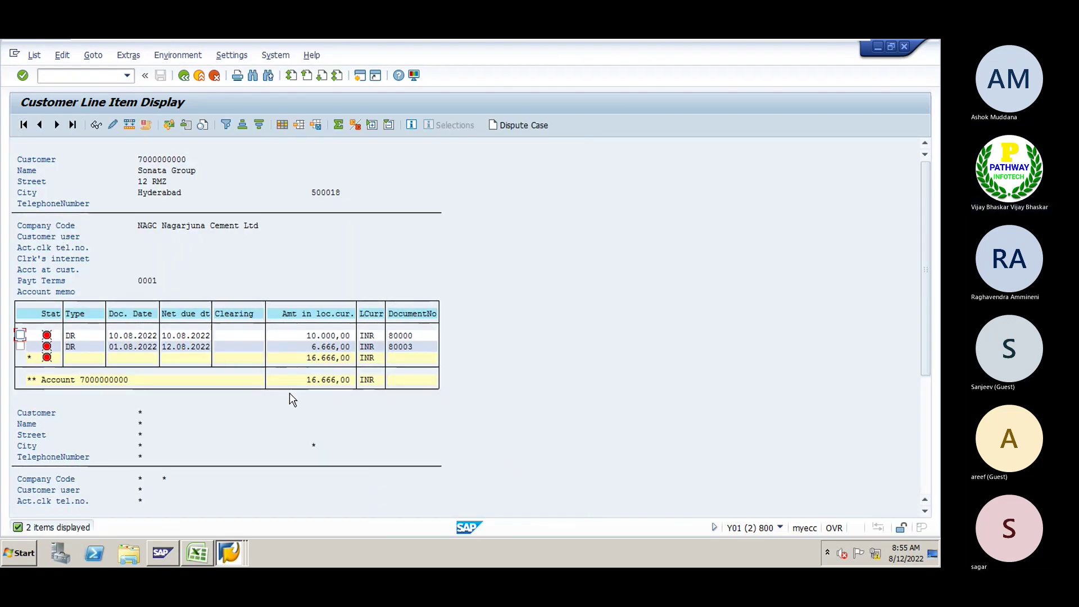
click(317, 336)
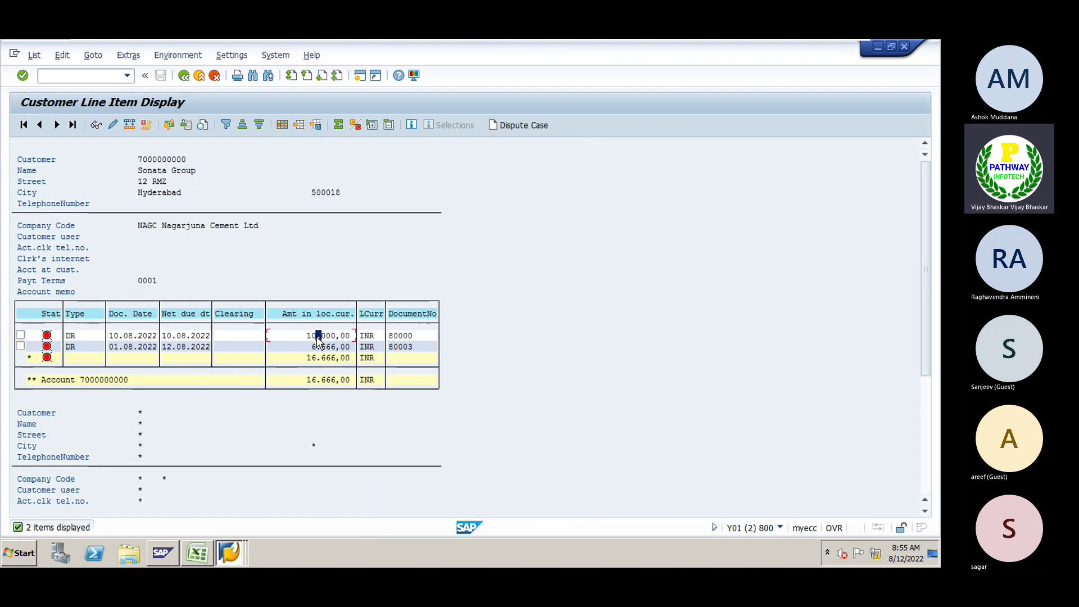
click(318, 347)
Switch to the dunning procedure session and open the dunning run with transaction F150.
key(alt+Tab)
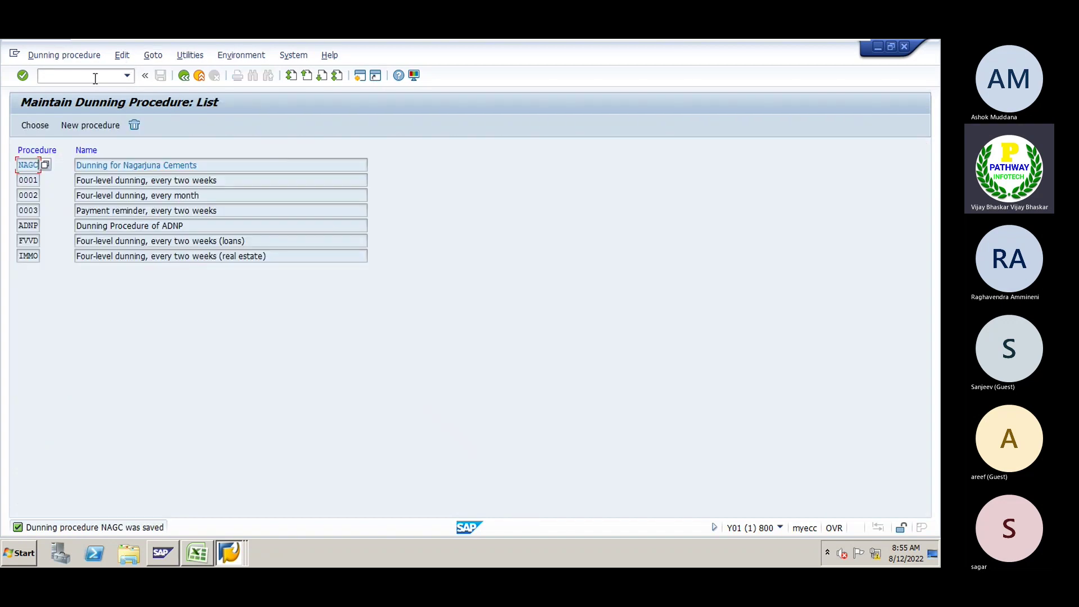
click(95, 78)
text(/nf150)
key(Return)
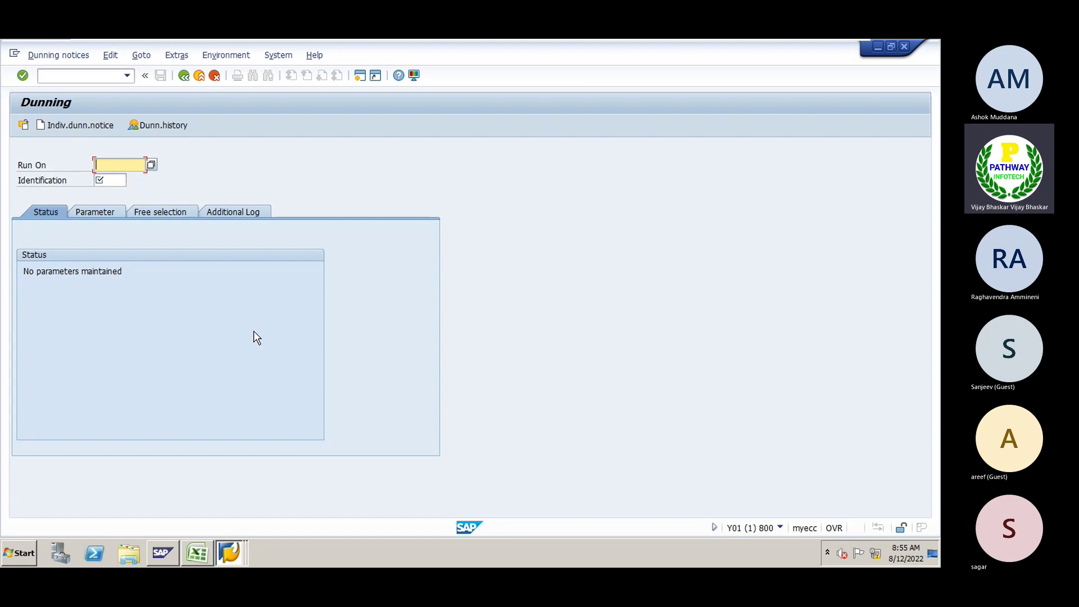
Set the dunning run's date to 12082022 and its identification to NAGC1.
text(12082022)
key(Tab)
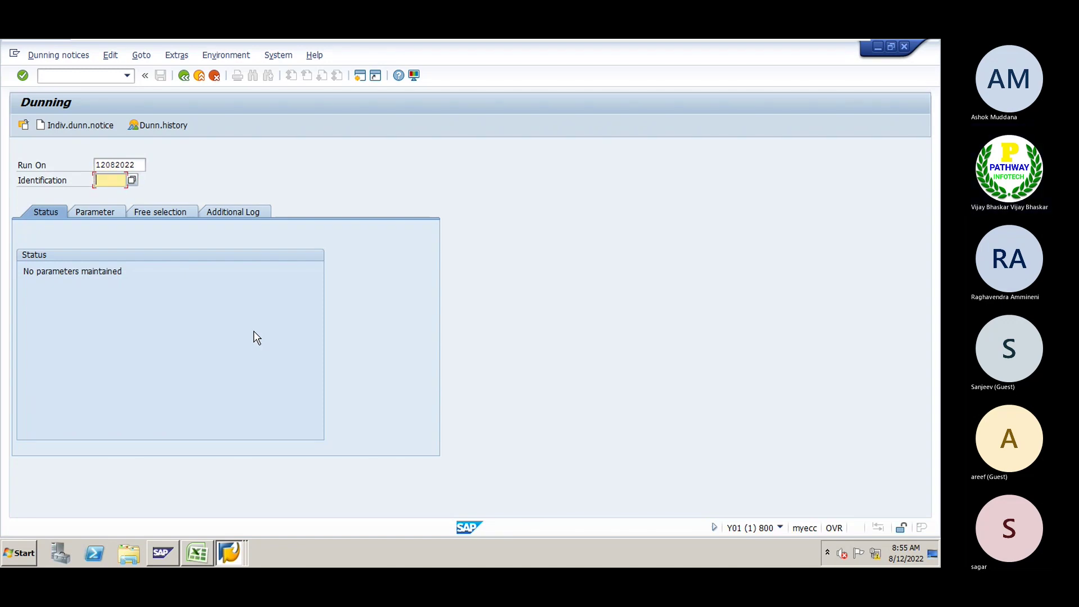
text(NAGC1)
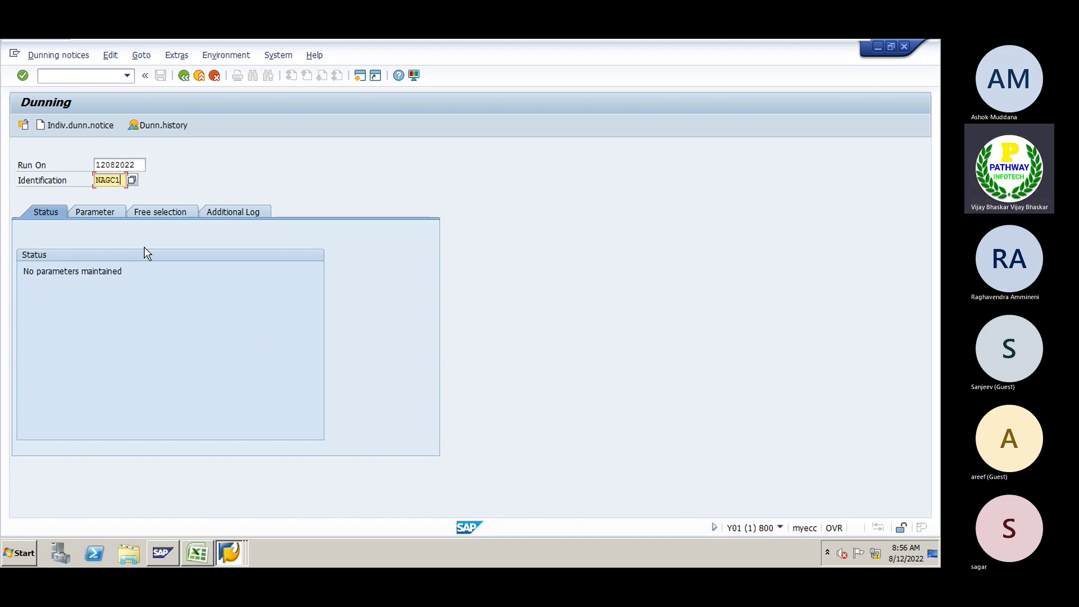
key(Return)
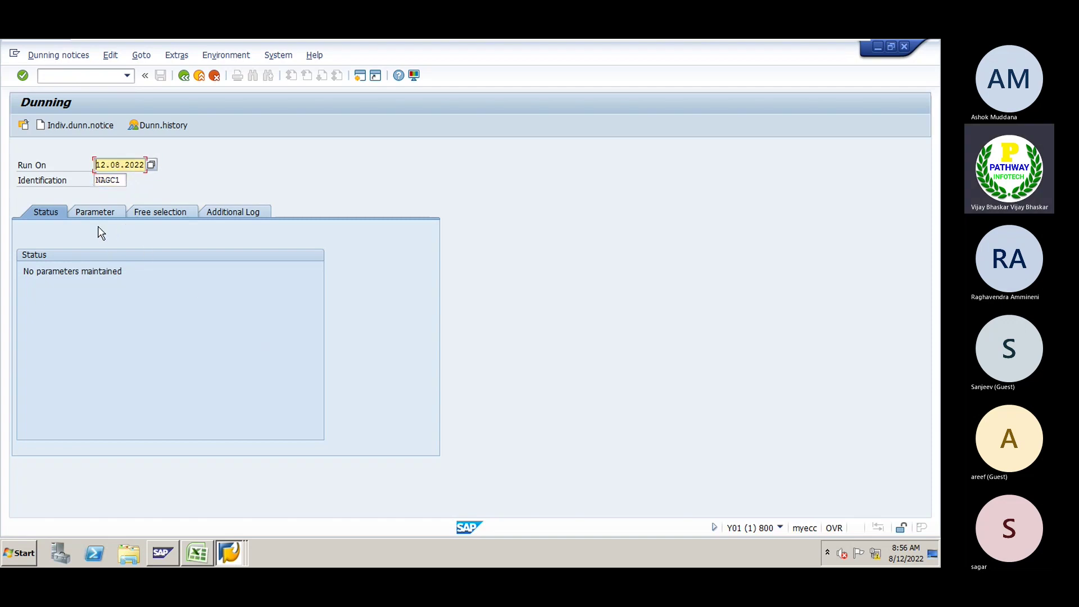
In the run's parameters, set both the dunning date and the documents-posted-up-to date to 12082022.
click(96, 212)
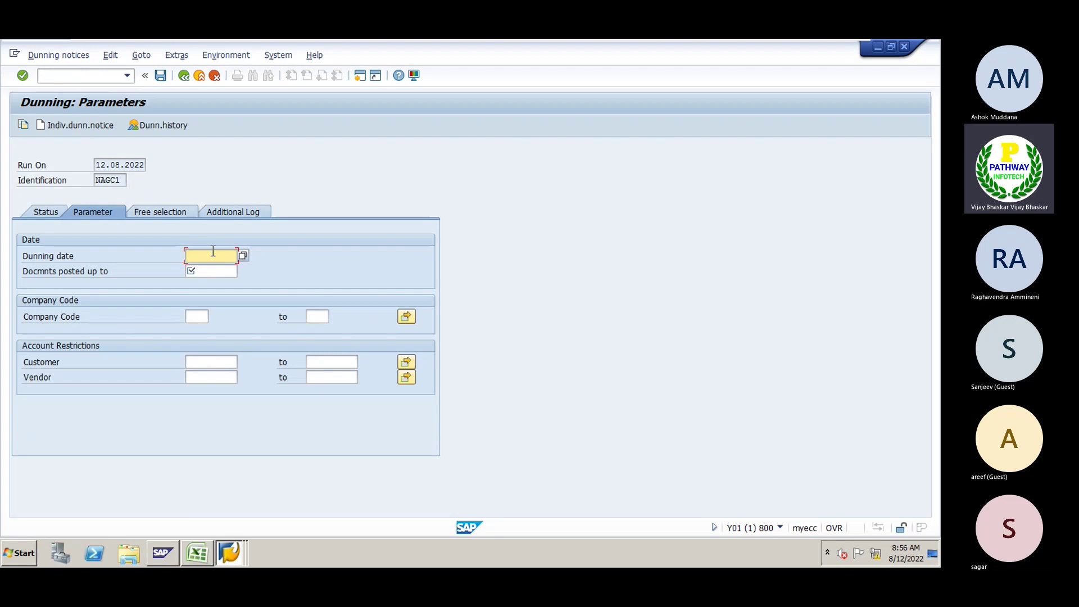
text(12082022)
click(204, 271)
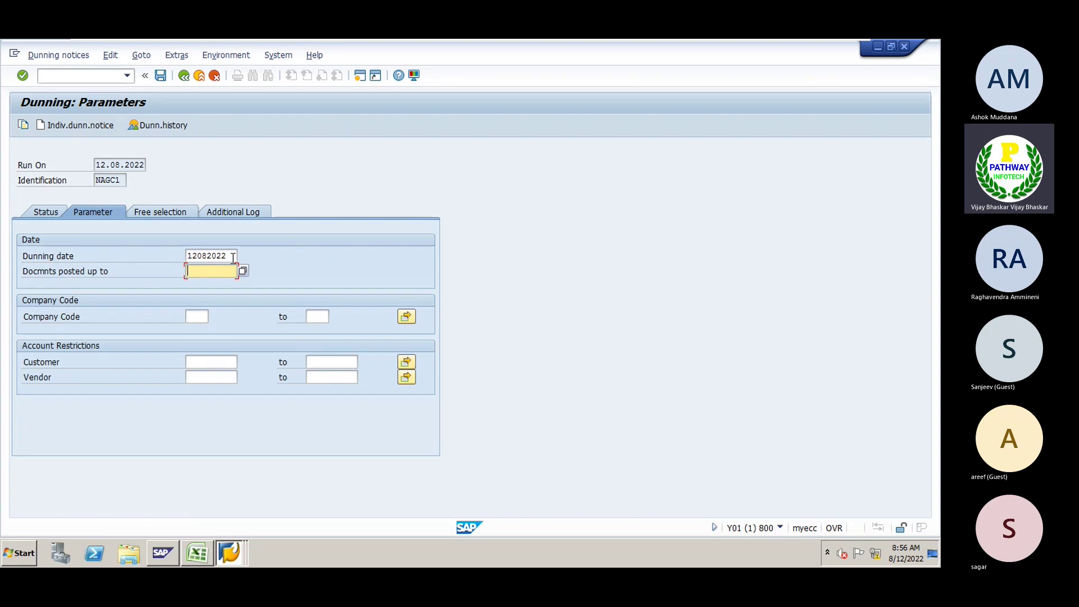
drag(233, 256, 183, 257)
key(ctrl+c)
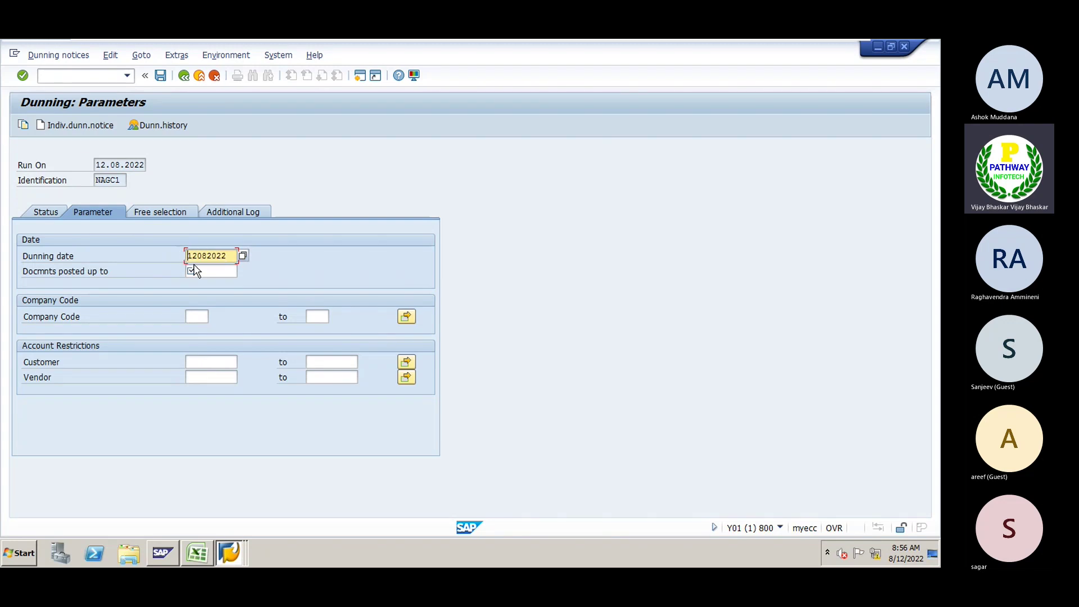
click(198, 270)
key(ctrl+v)
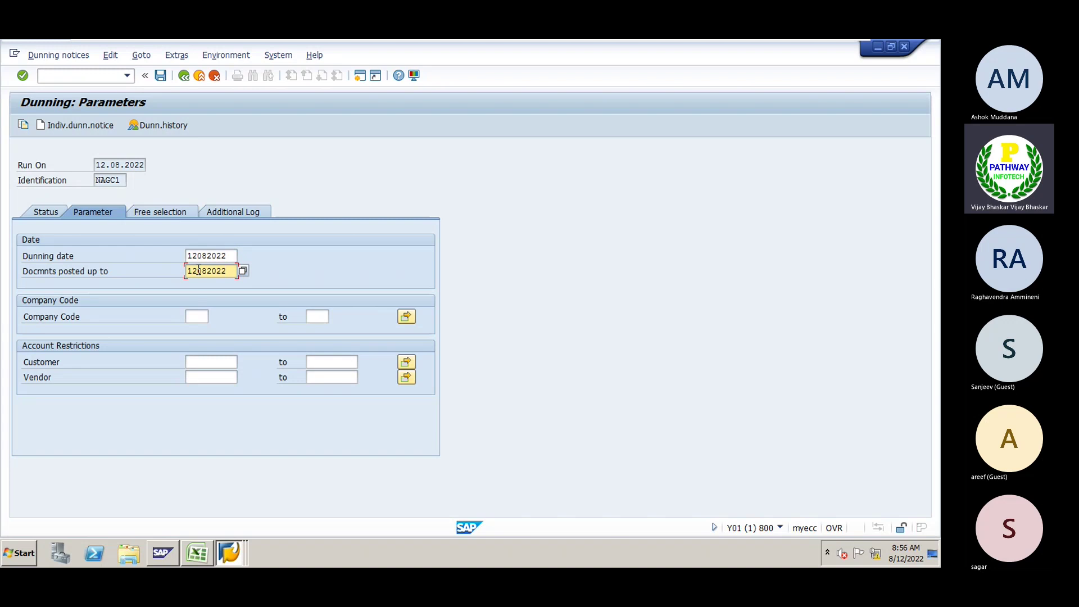
Set the dunning run's company code to NAGC.
click(196, 315)
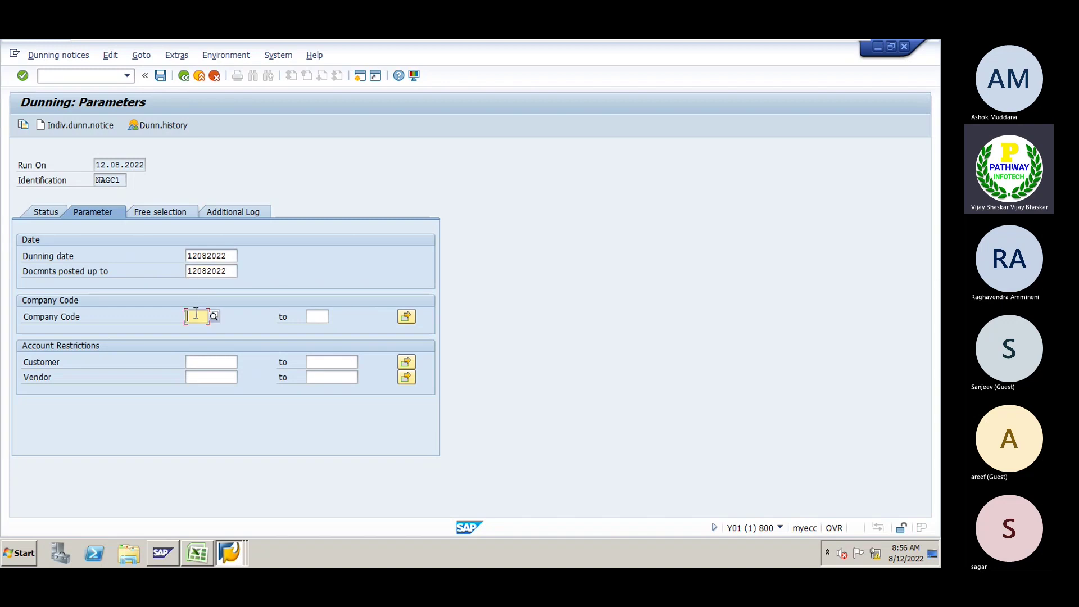
text(NAGC)
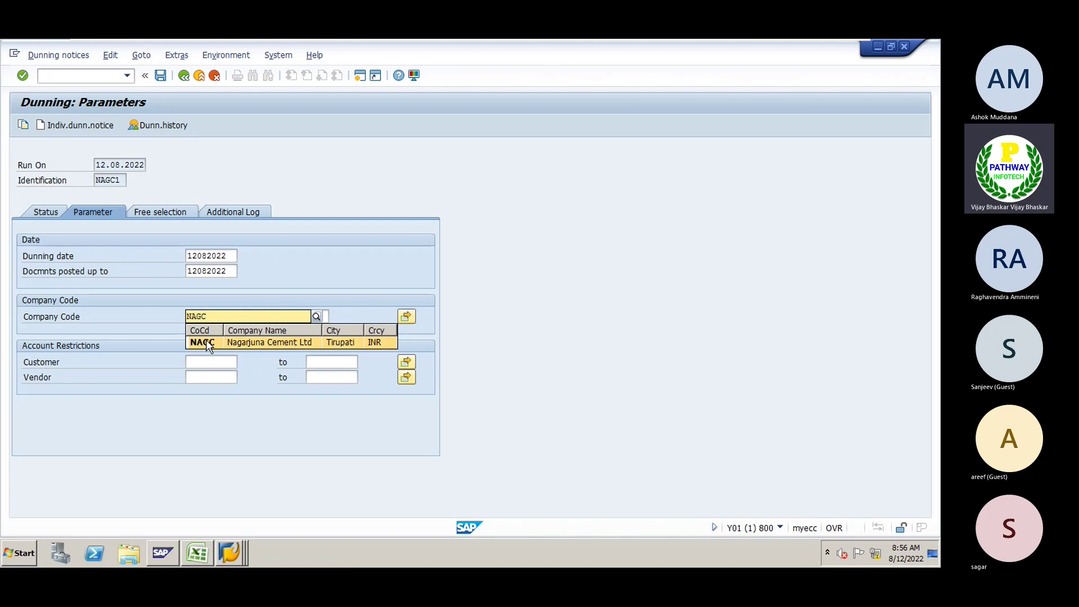
click(207, 343)
Restrict the dunning run to Sonata Group by copying its customer number from the line item display session into the customer restriction.
click(201, 362)
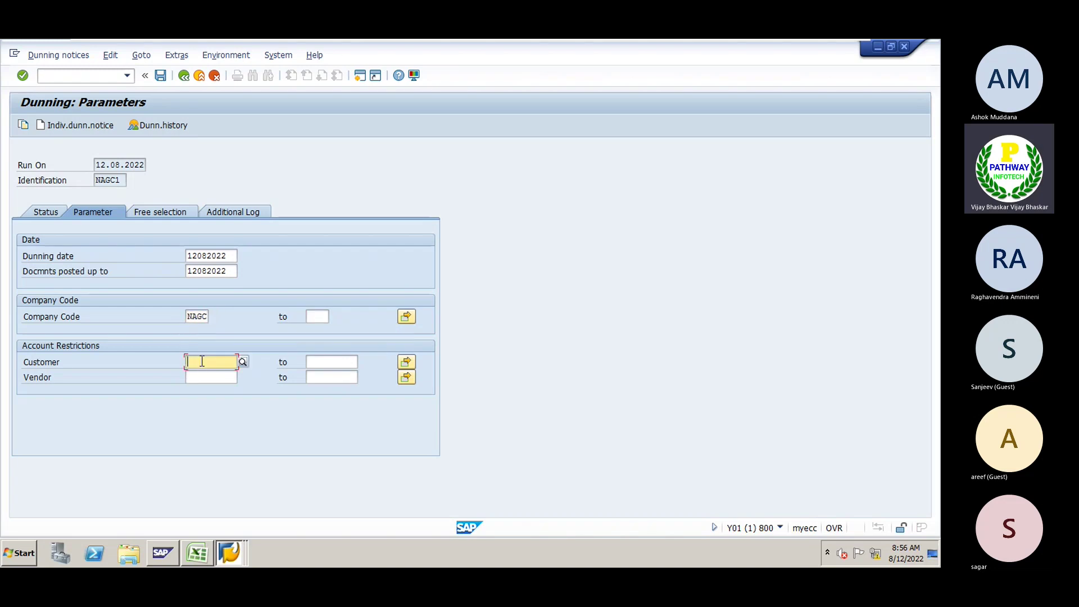
click(201, 377)
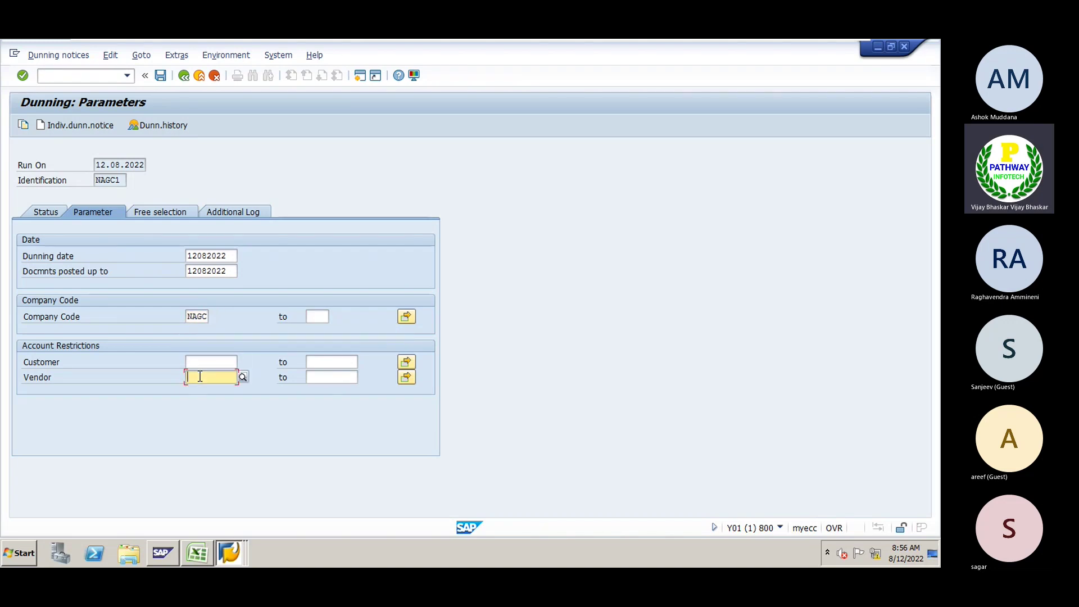
click(198, 364)
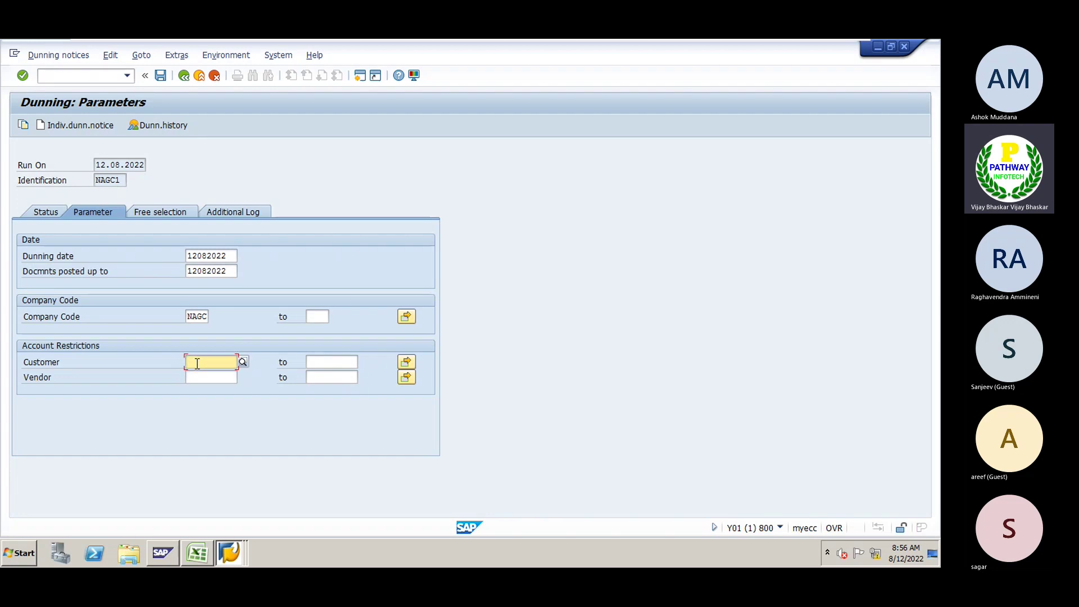
key(alt+Tab)
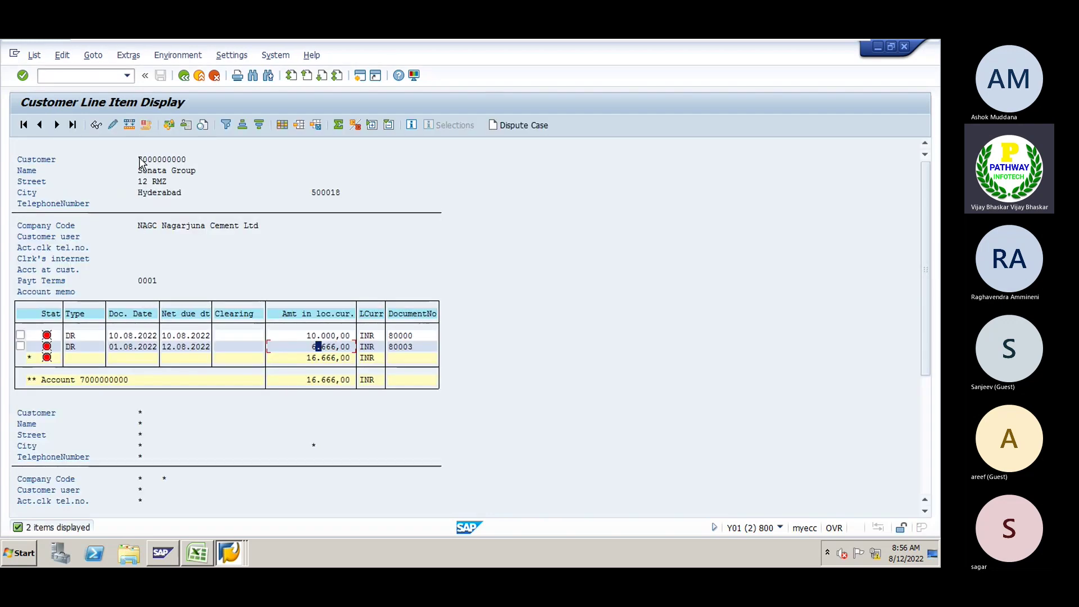
key(alt+Tab)
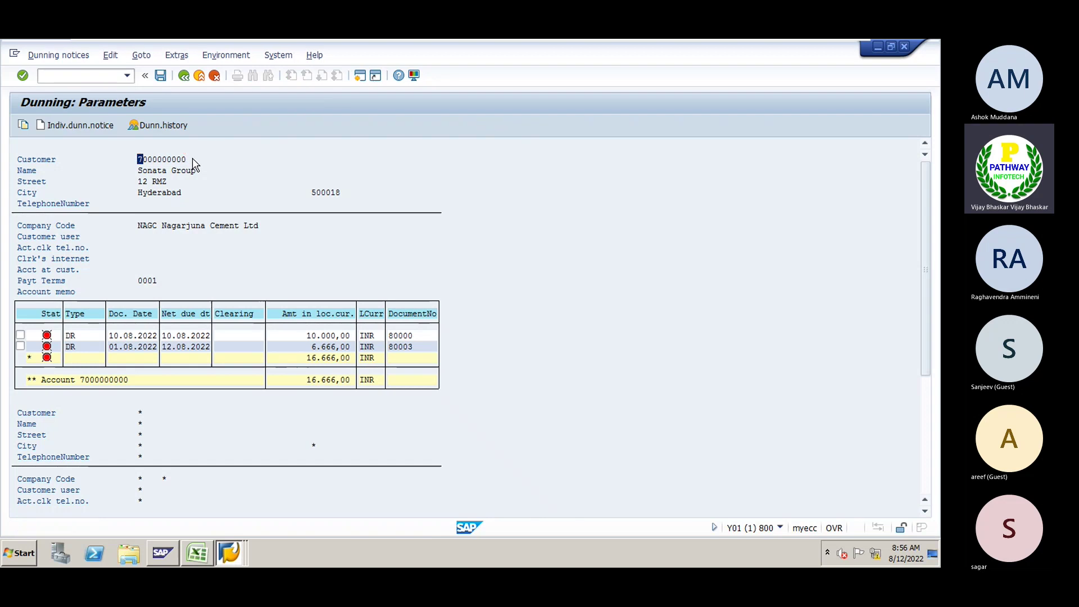
key(ctrl+v)
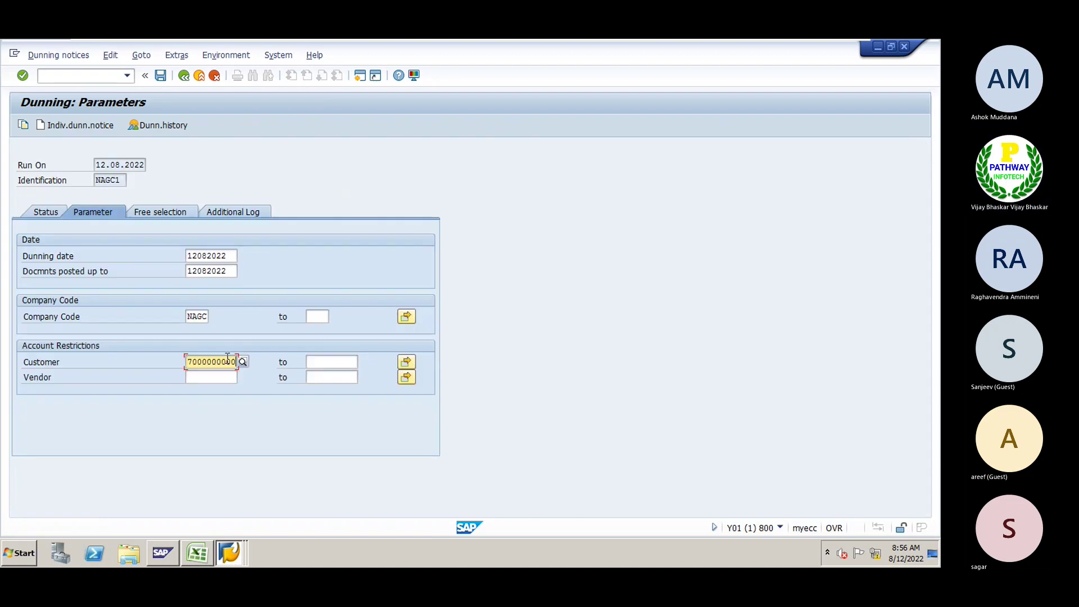
Enter the same customer number for the run's additional log and save the dunning run details.
click(168, 211)
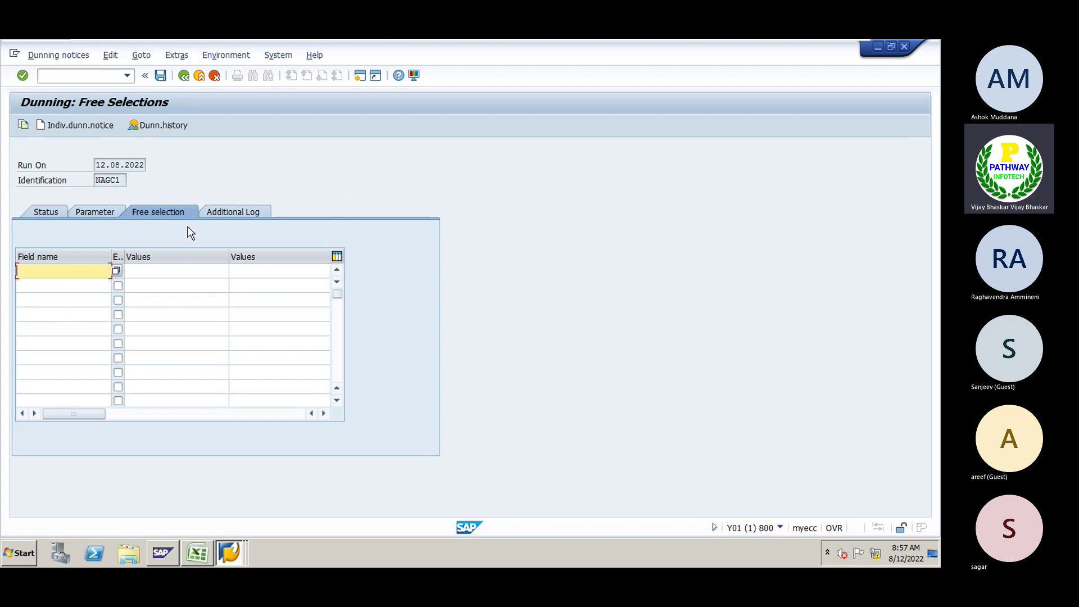
click(222, 211)
click(211, 256)
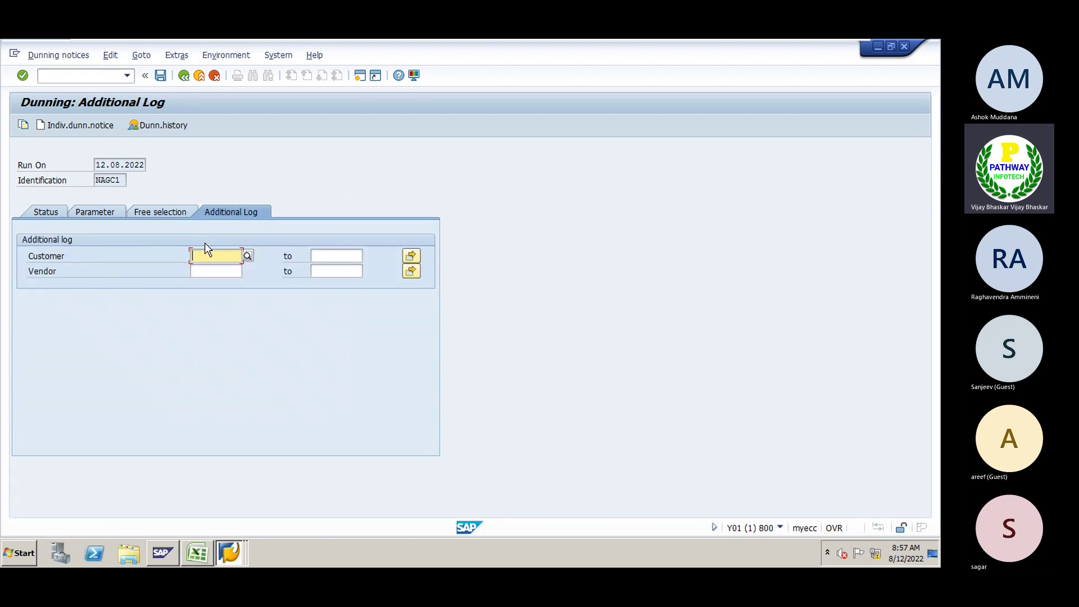
key(ctrl+v)
click(161, 76)
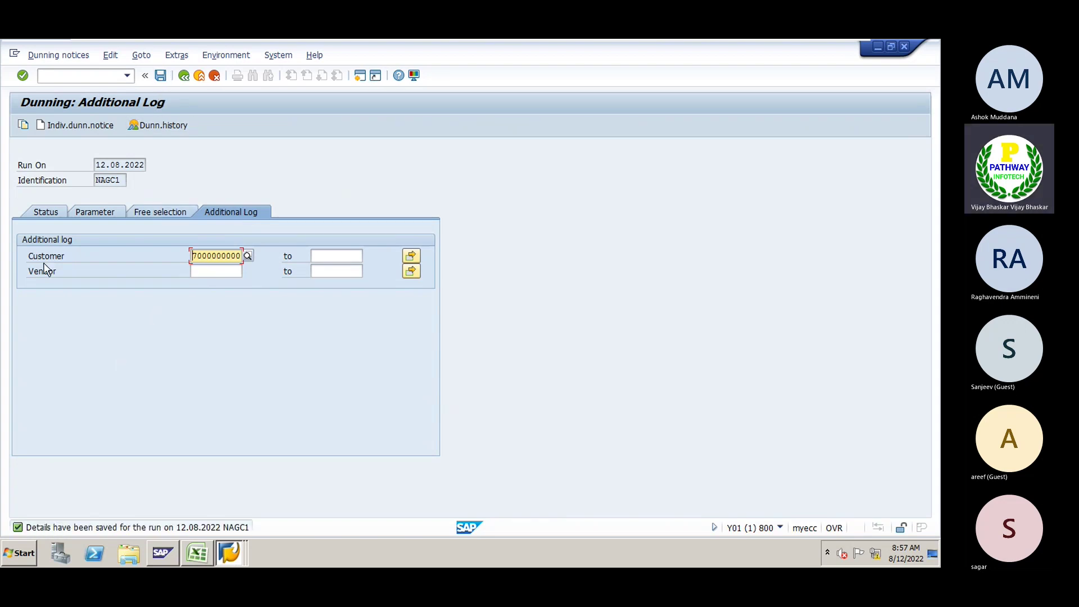
Schedule the dunning selection to start immediately, with dunning print included and LP01 as output device.
click(45, 216)
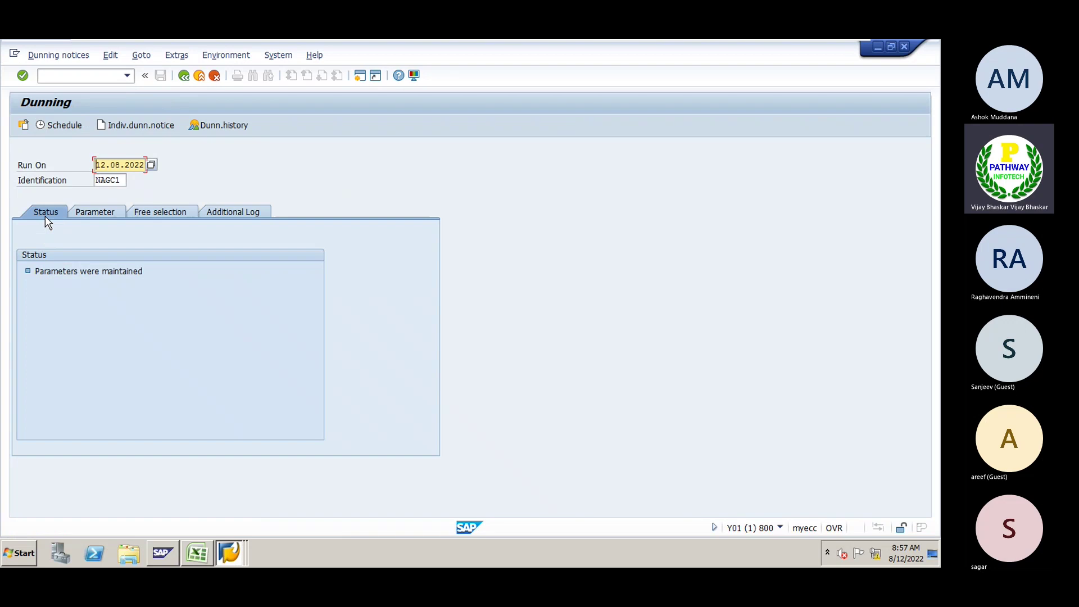
click(65, 126)
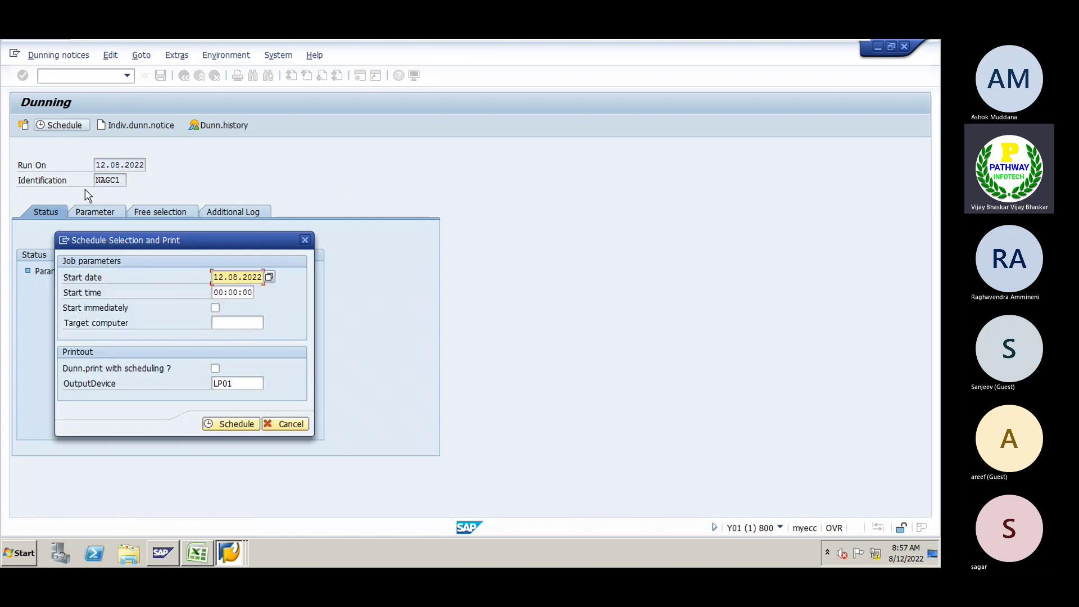
click(216, 309)
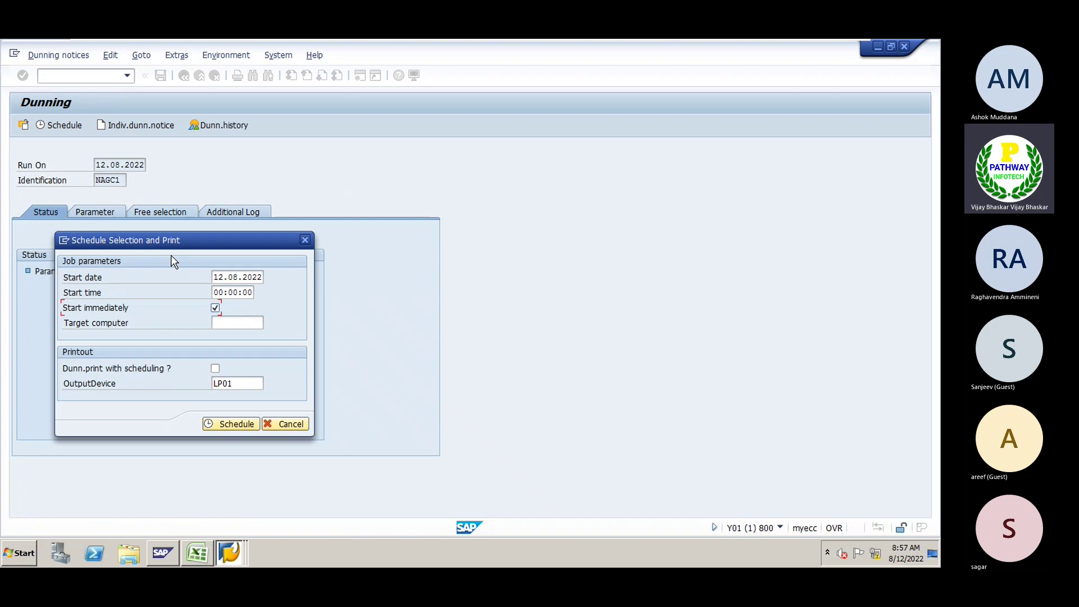
click(215, 369)
drag(241, 383, 221, 384)
click(229, 429)
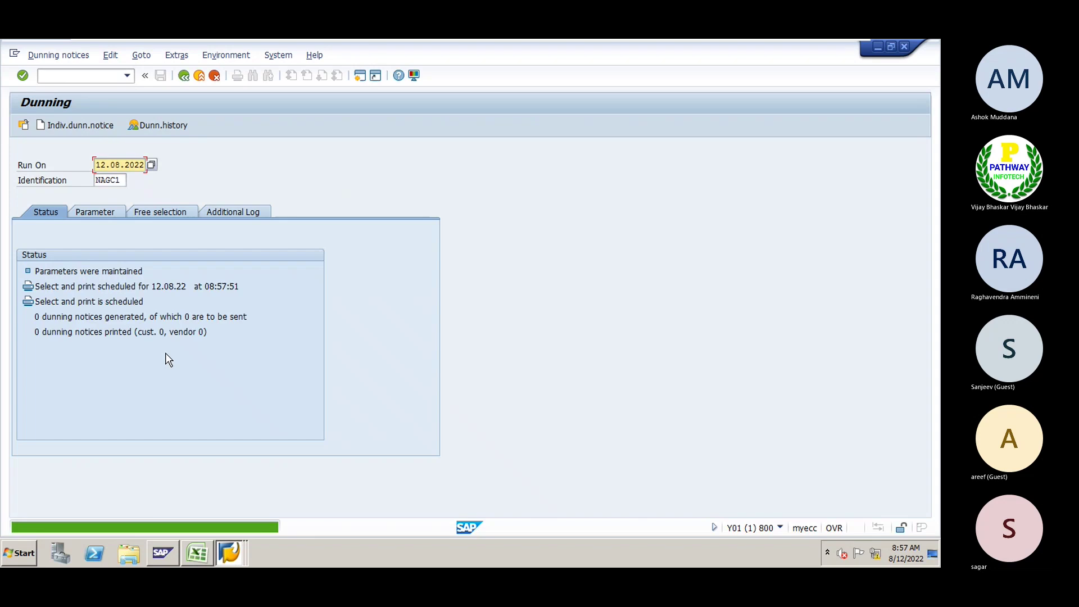
Refresh the dunning run's status and review its progress and the generated and printed dunning notices.
key(Return)
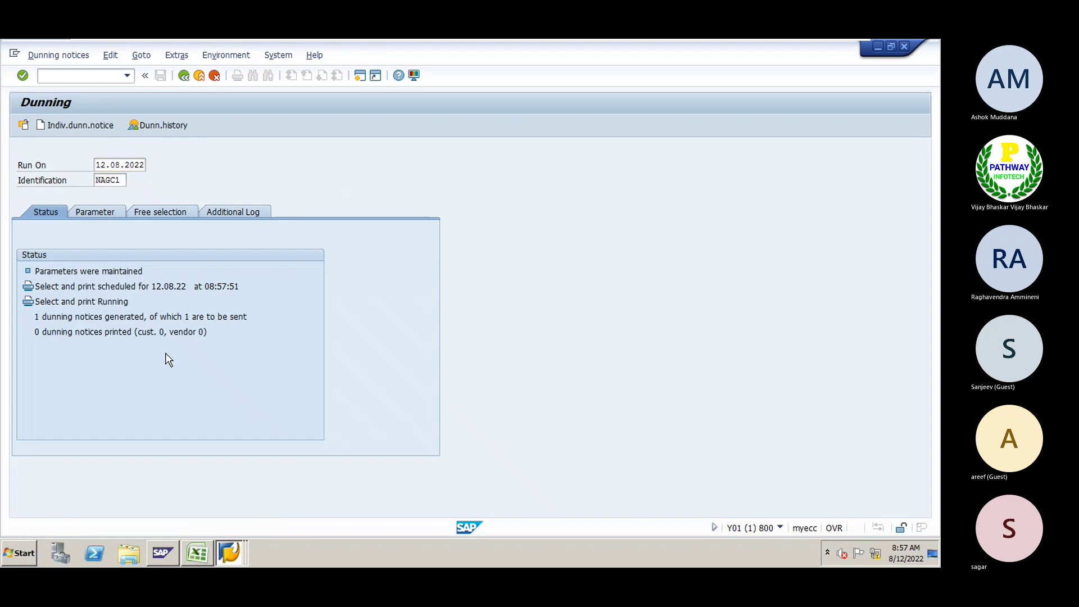
key(Return)
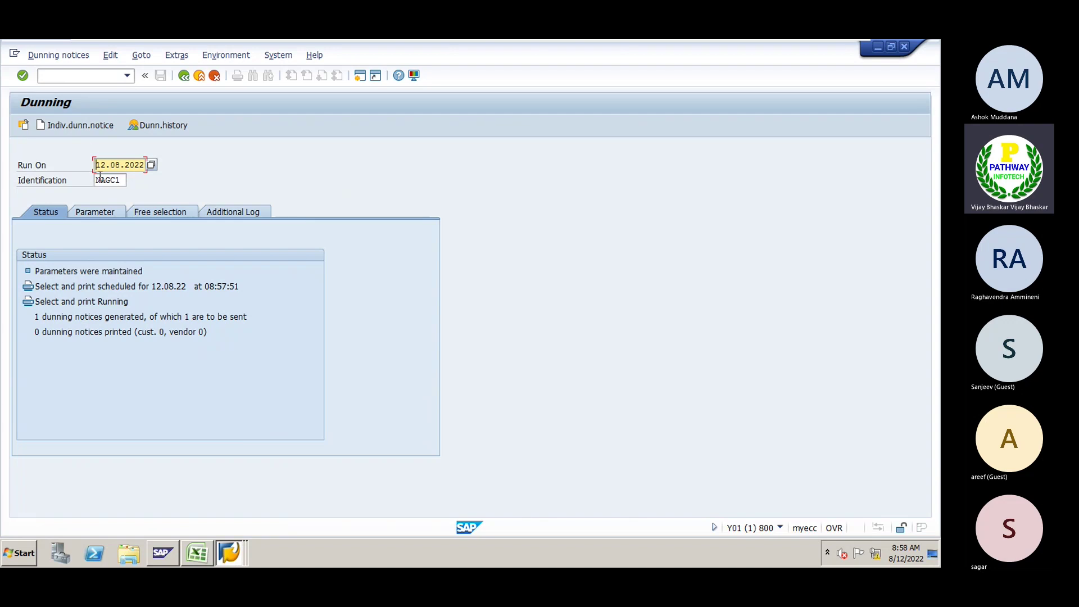
click(75, 137)
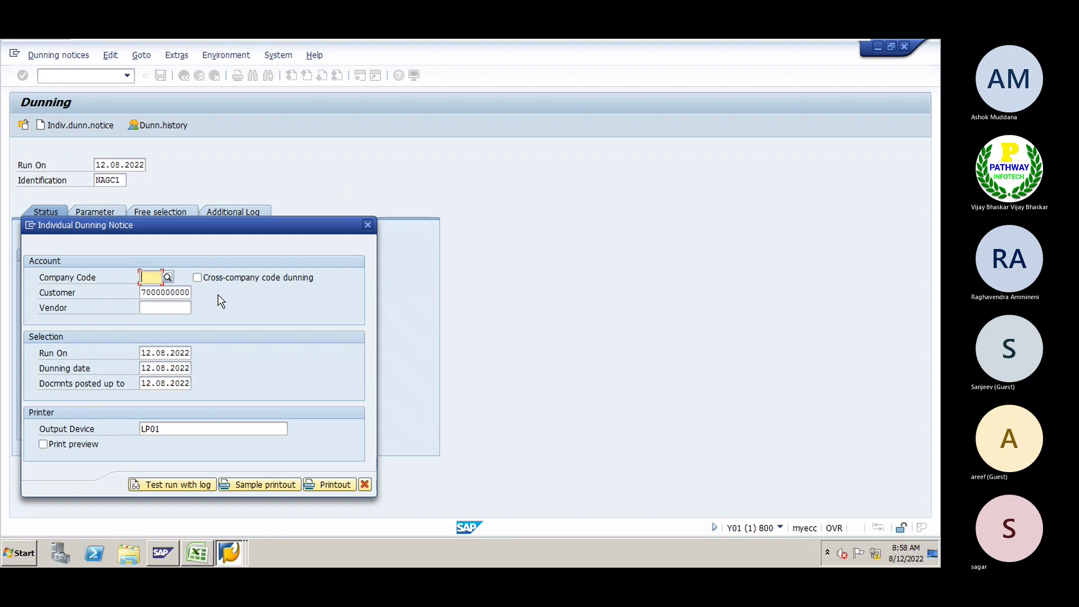
click(368, 224)
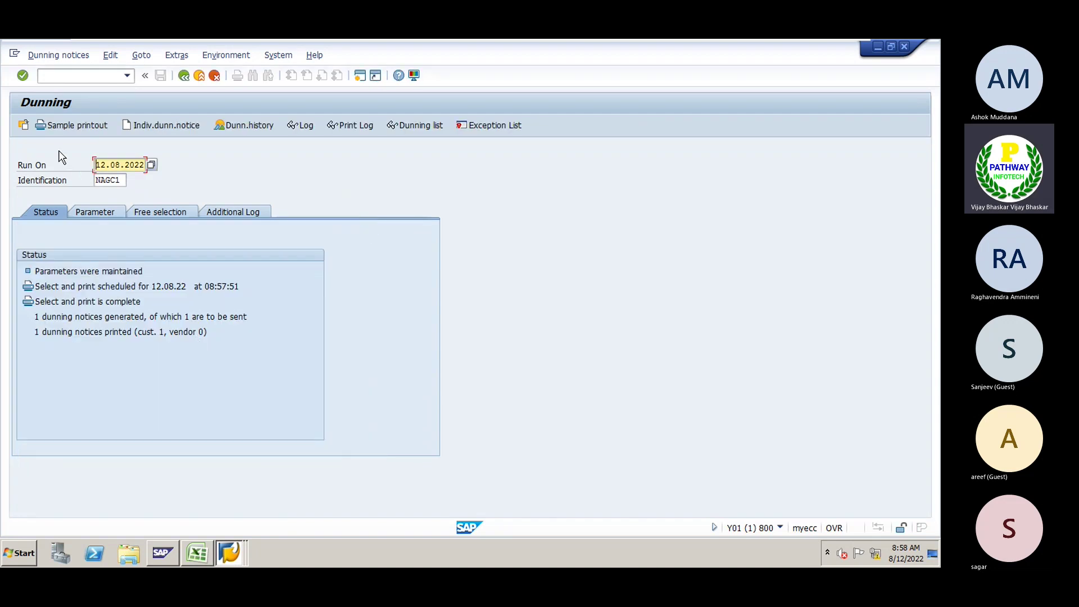
click(218, 318)
click(218, 319)
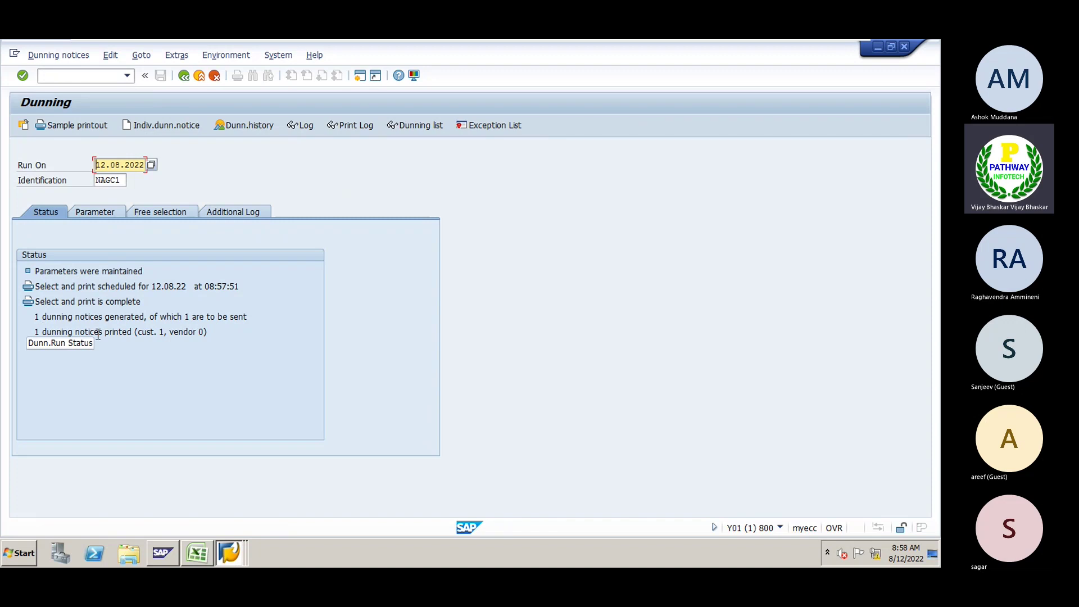
drag(163, 333, 200, 335)
click(204, 333)
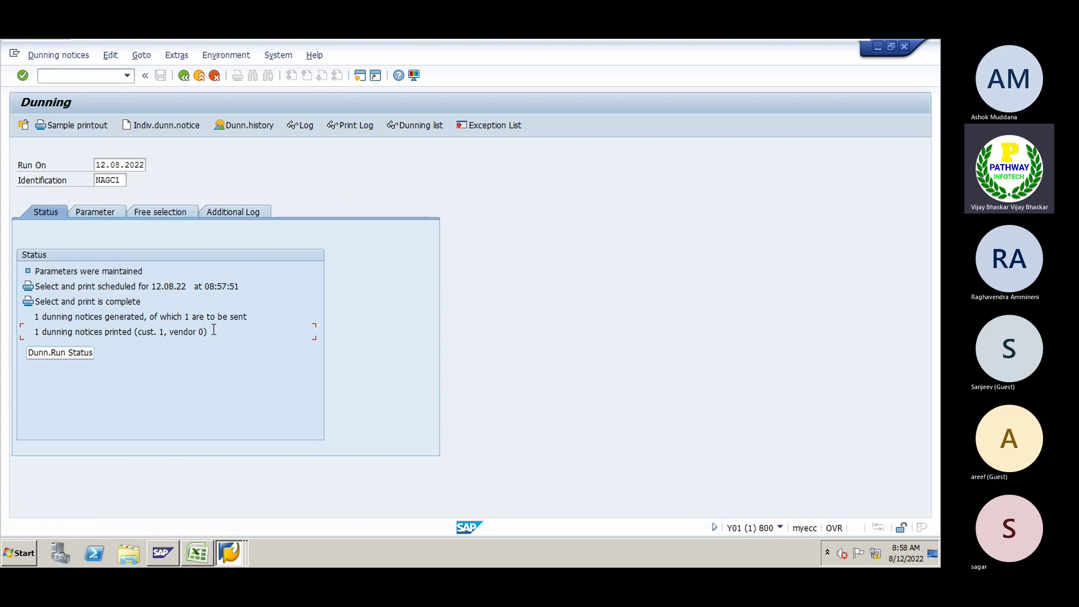
Check the dunning run's exception list and read its job log through to the last entries.
click(492, 126)
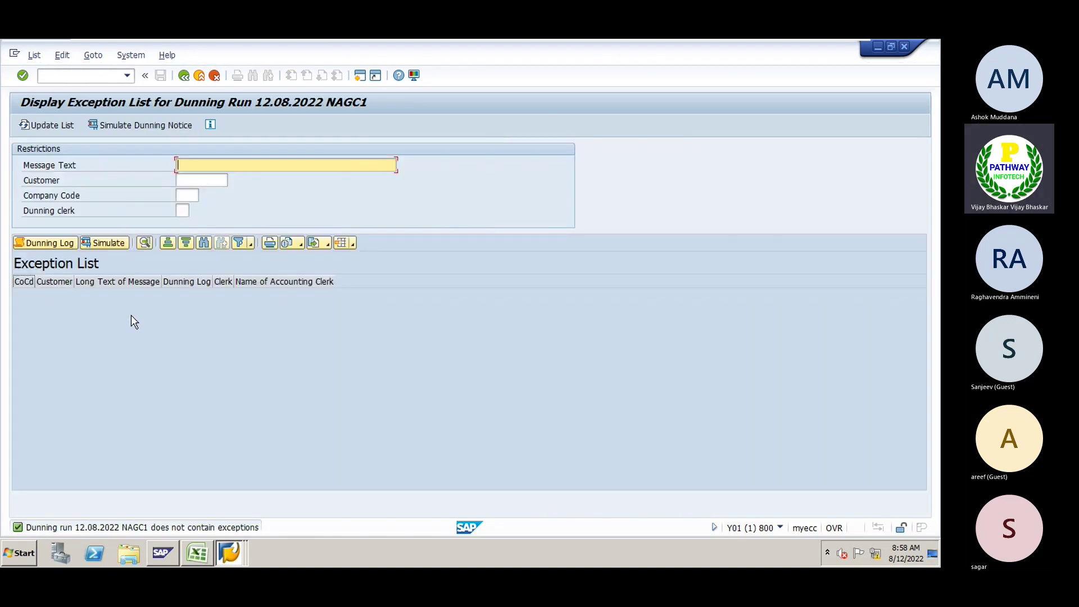
click(184, 76)
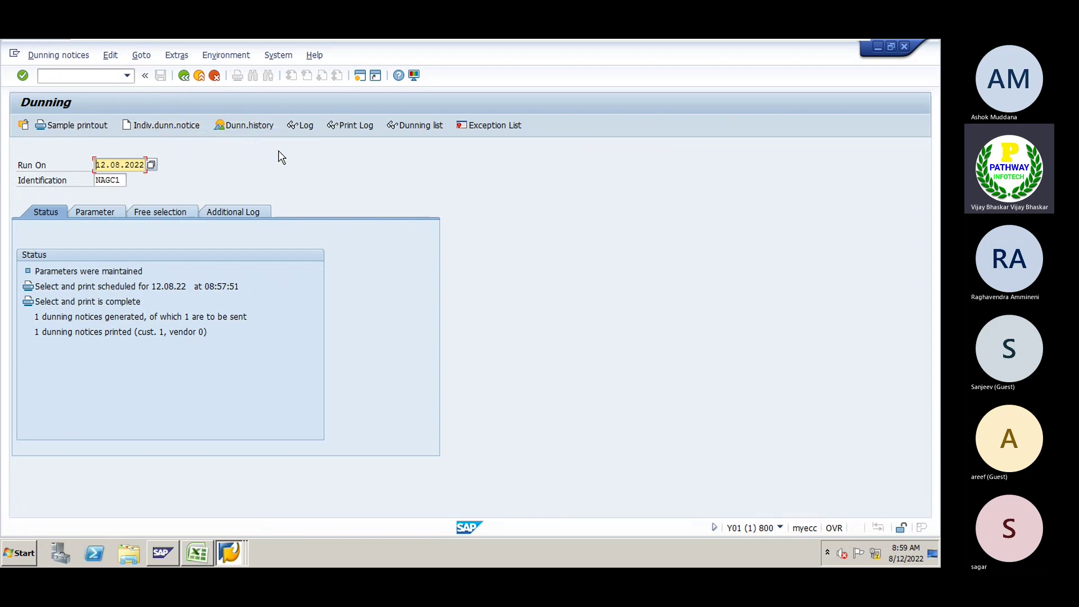
click(304, 126)
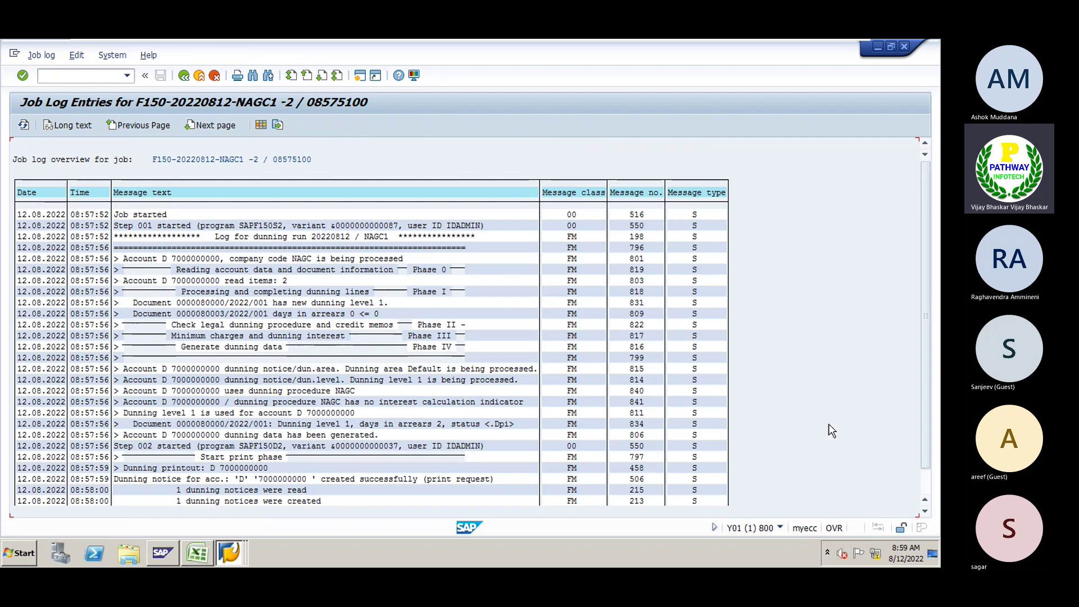
click(926, 488)
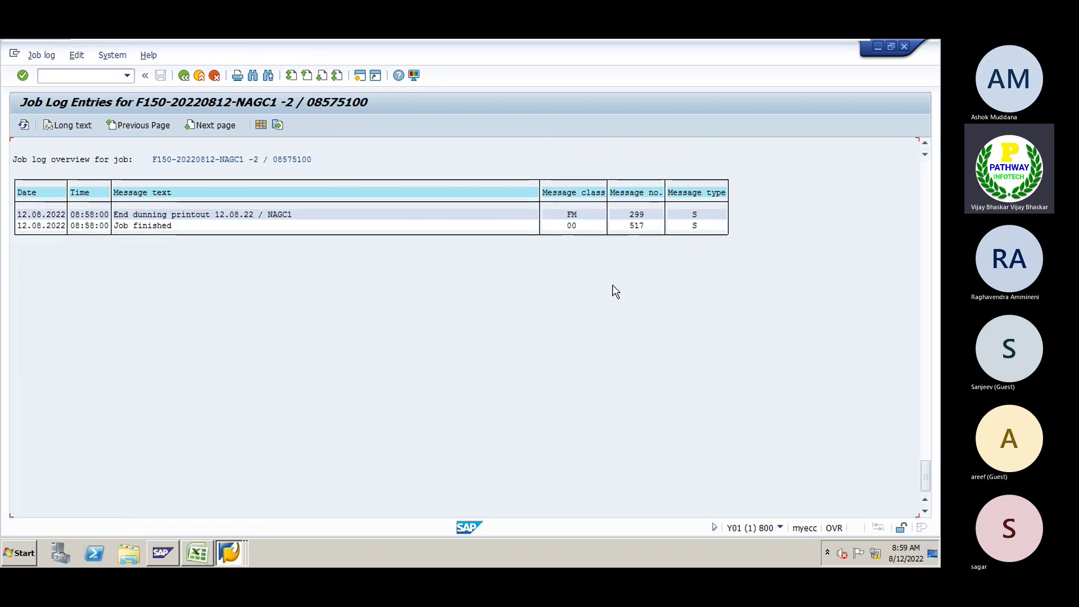
click(181, 78)
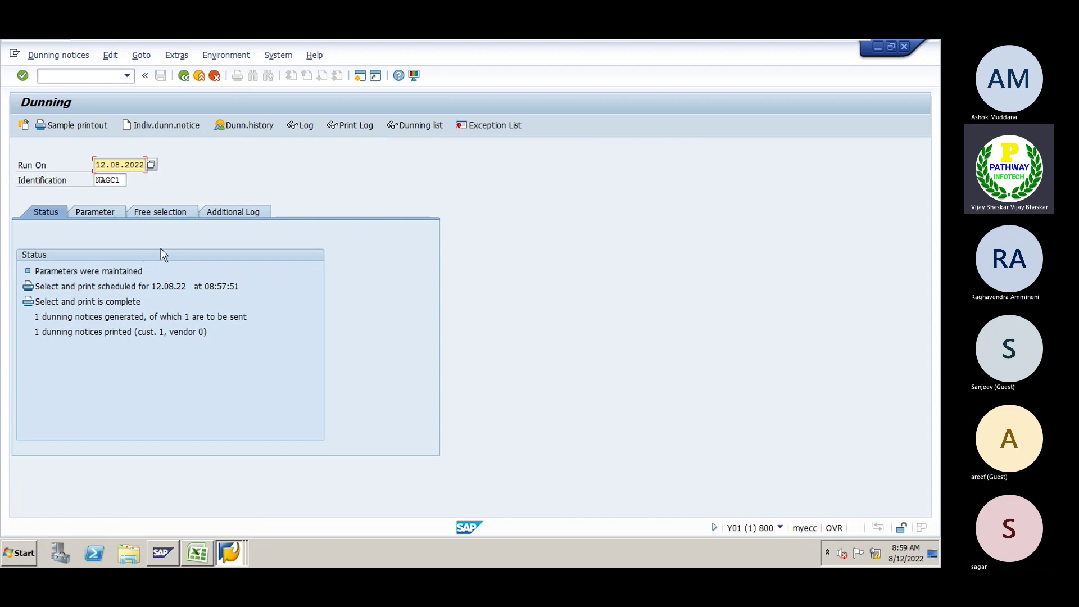
Run the dunning history for account type D (Customers) and company code NAGC.
click(250, 126)
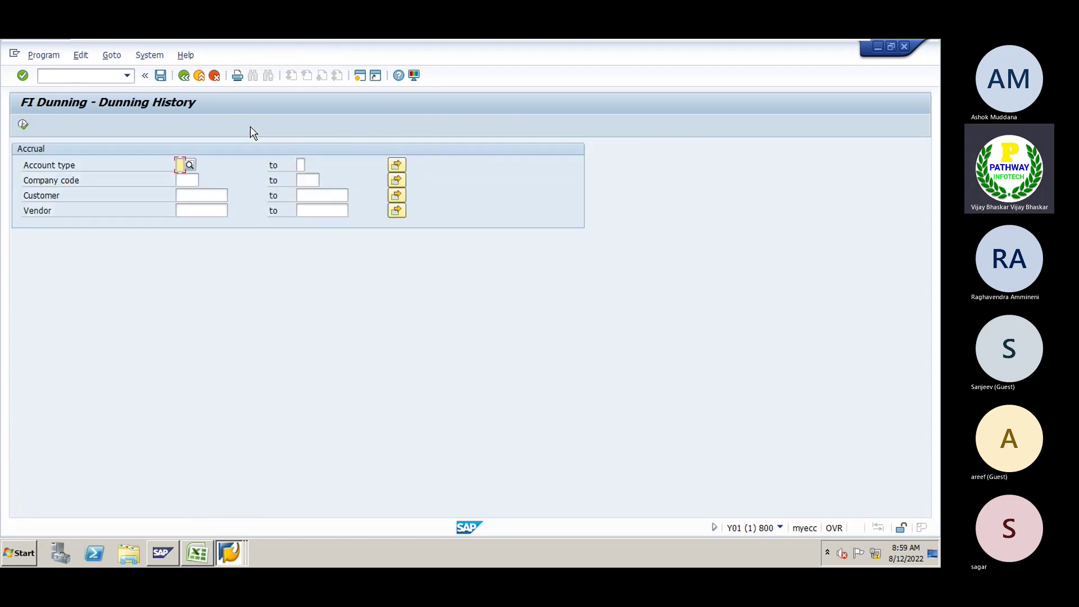
click(190, 164)
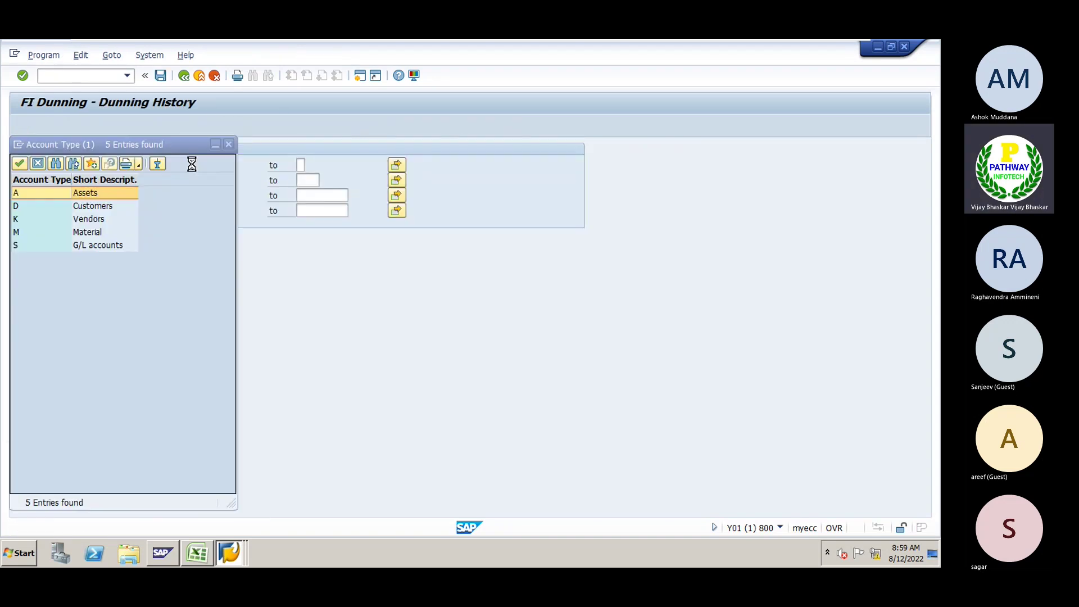
double_click(19, 205)
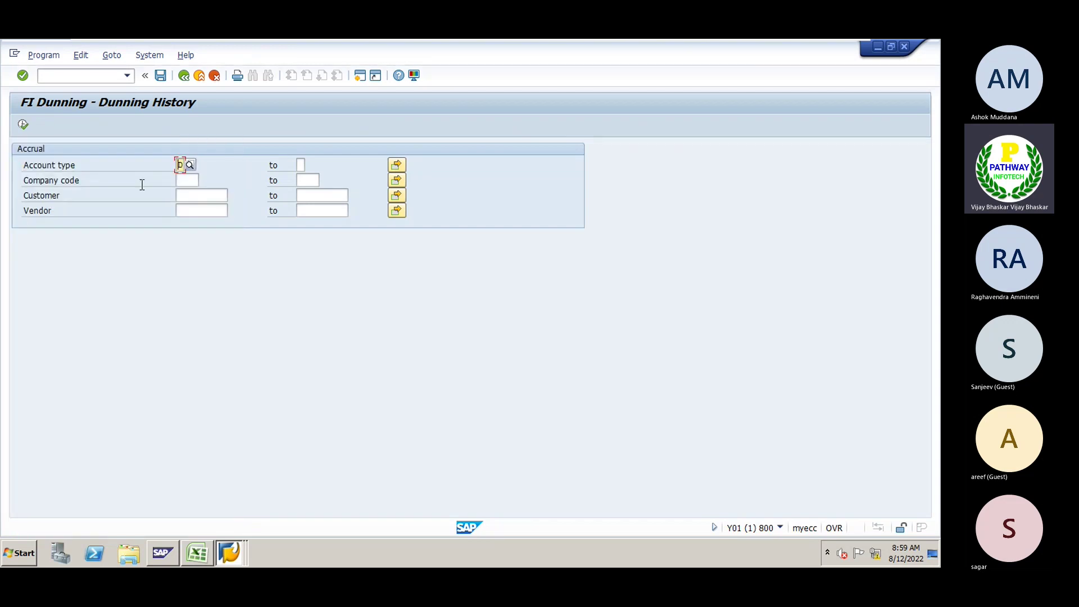
click(179, 182)
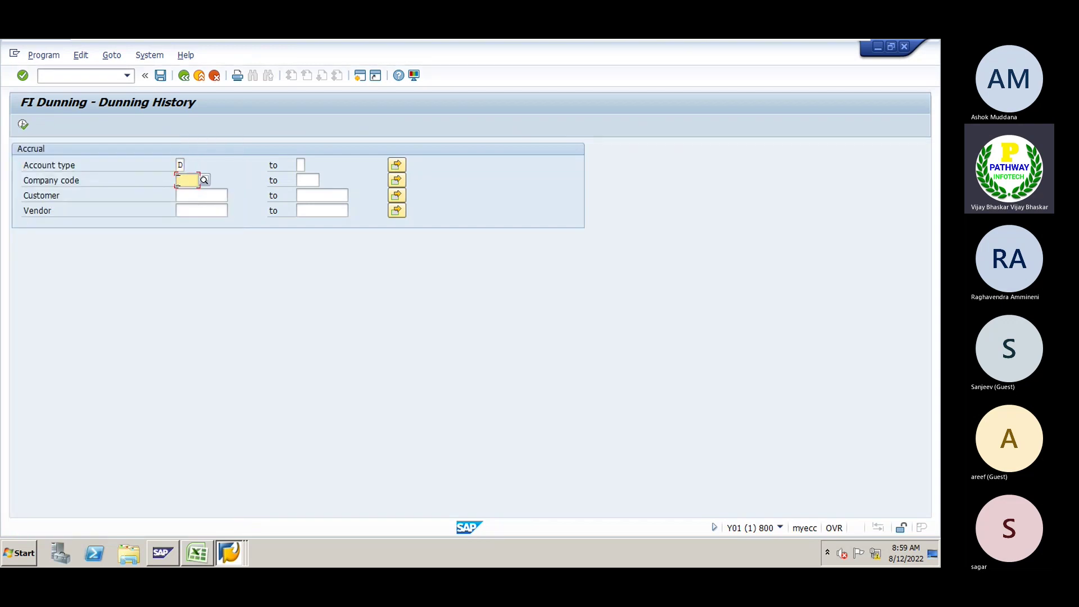
text(NAGC)
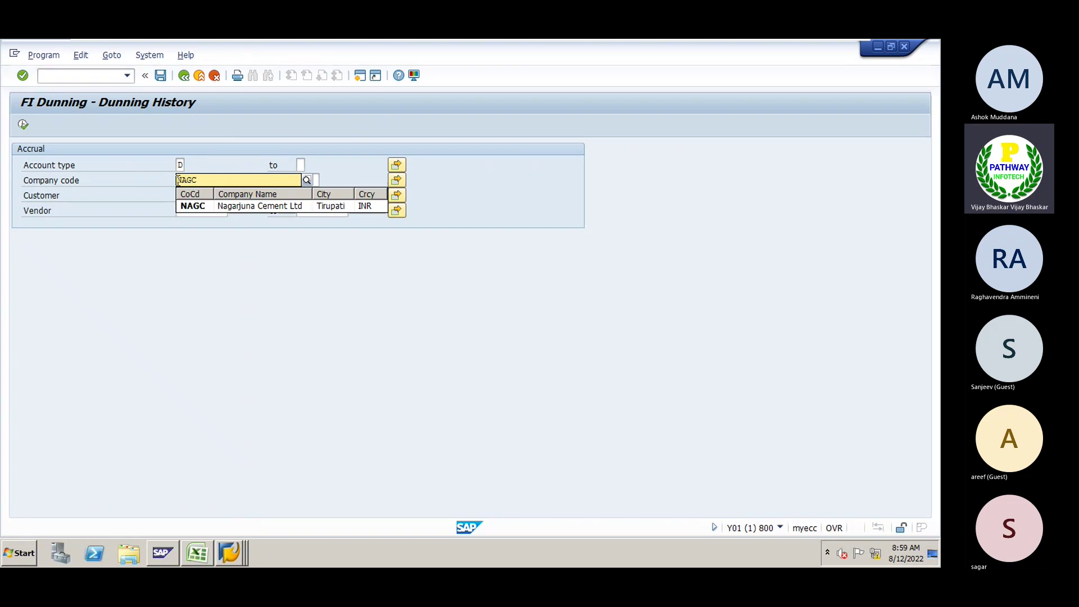
key(Return)
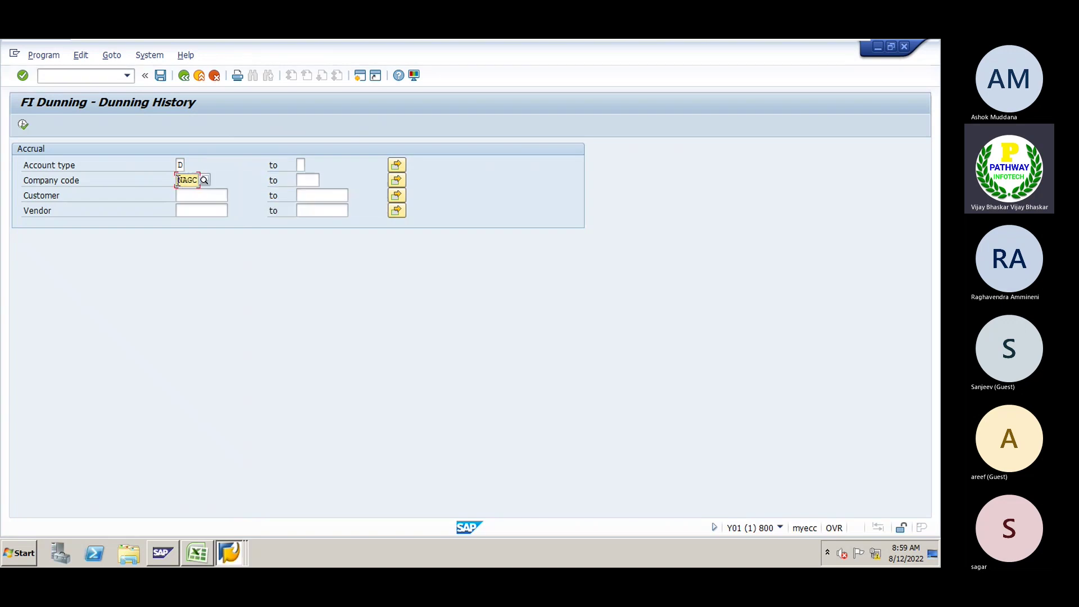
click(207, 197)
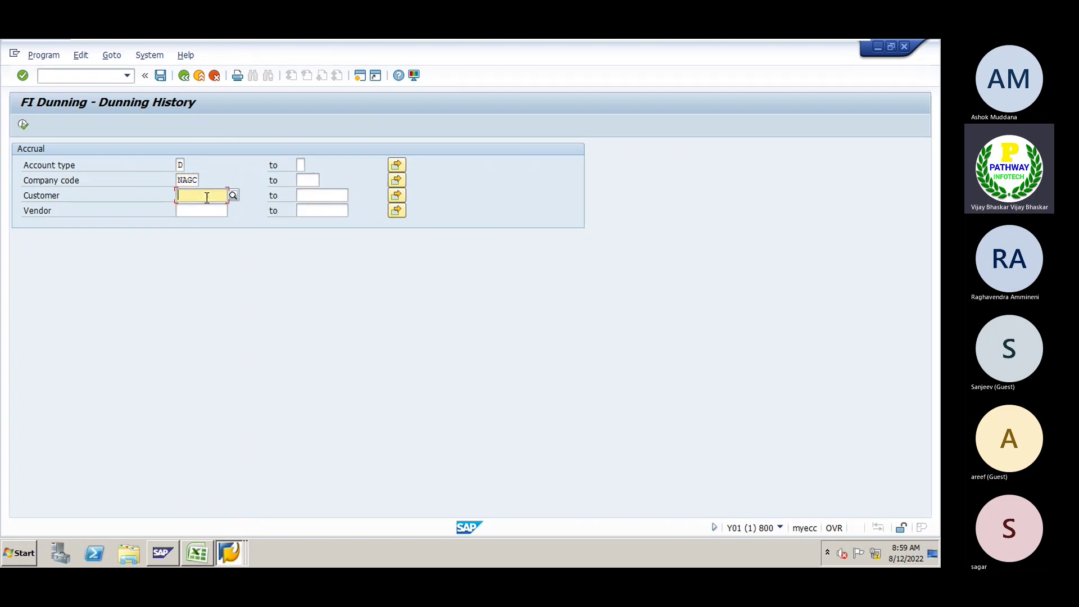
click(23, 124)
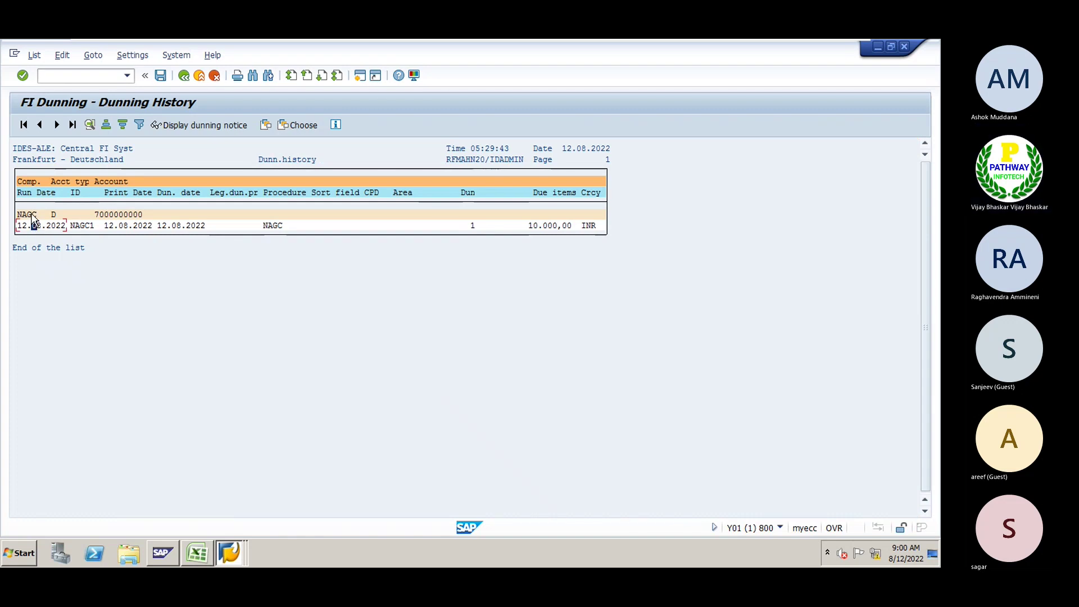
Display the dunning notice of the NAGC1 run from the history and open its print preview.
click(32, 216)
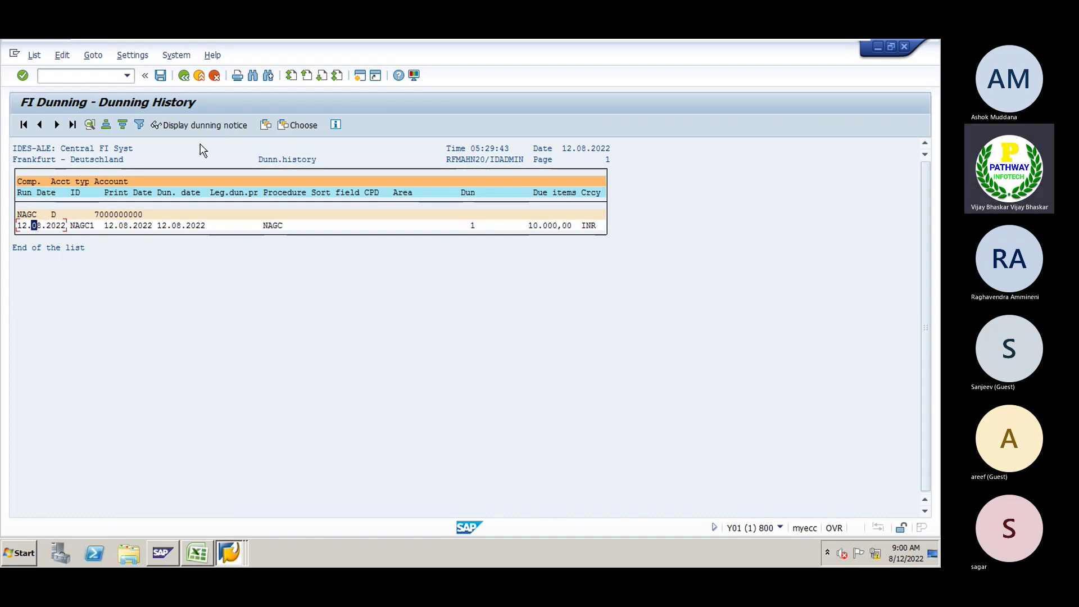
click(208, 127)
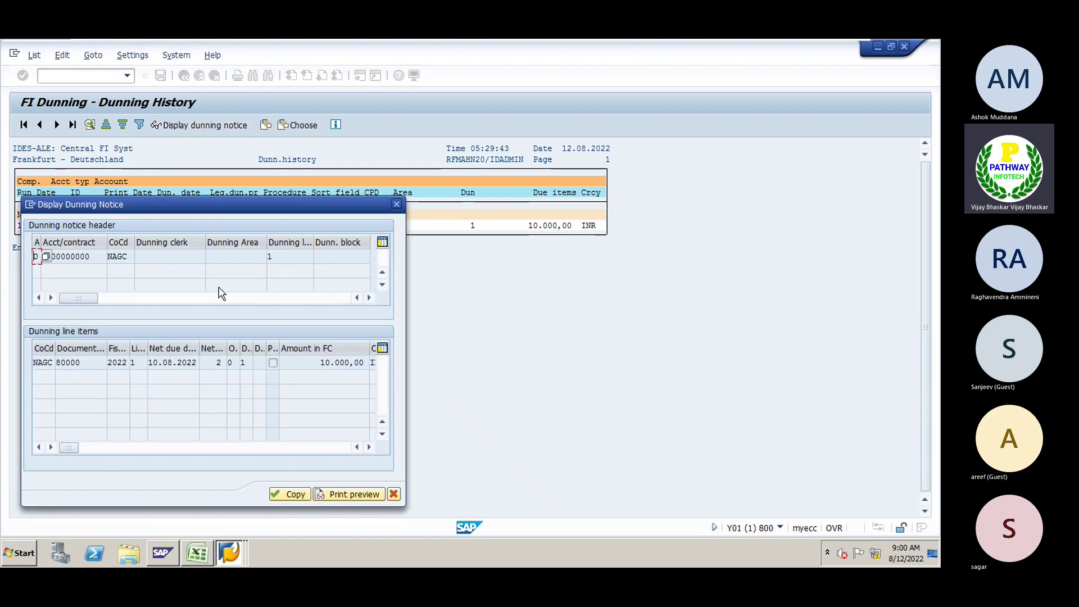
click(339, 492)
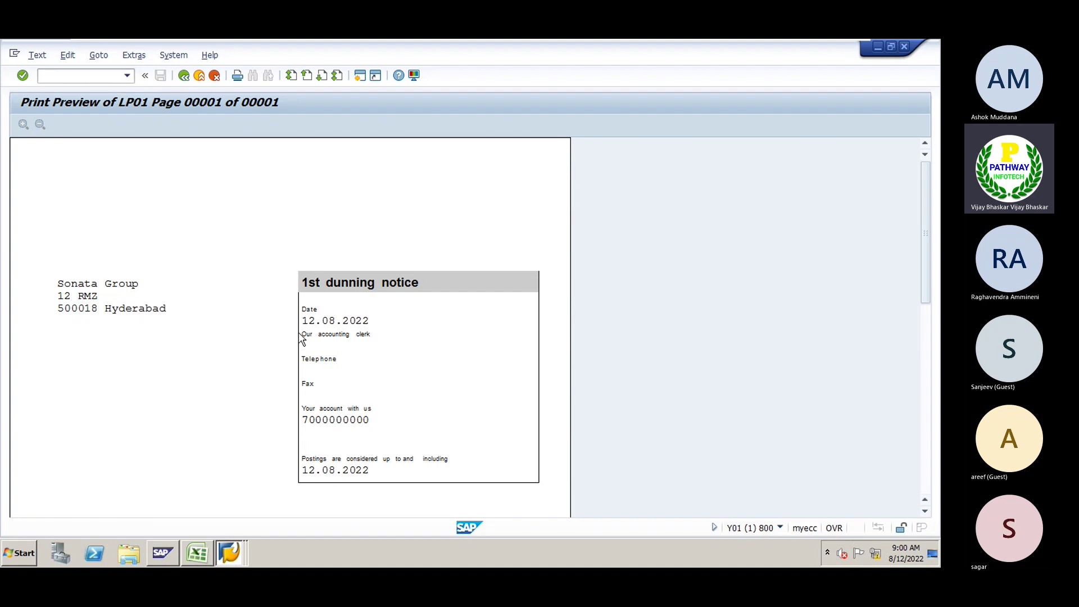
Read the first dunning notice's print preview through to the due items table and return to its start.
drag(926, 223, 929, 300)
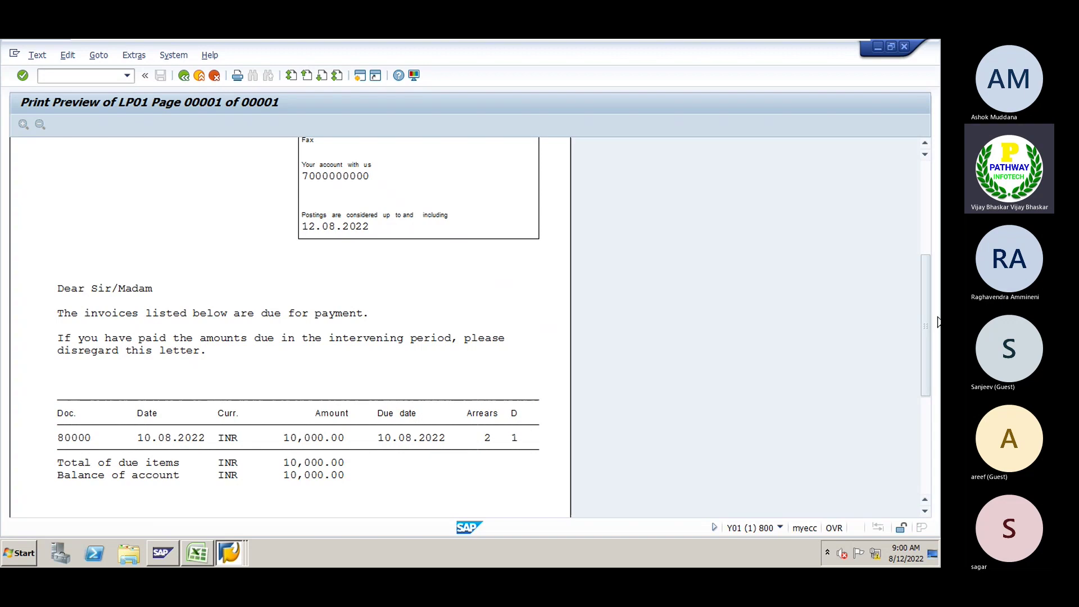
drag(928, 315, 935, 430)
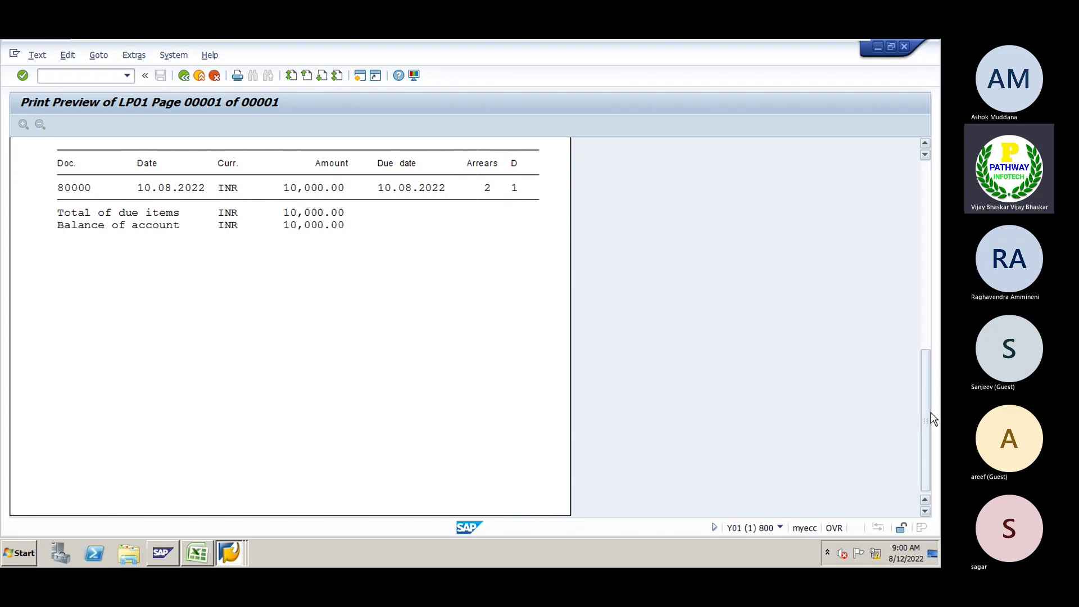
drag(929, 413, 920, 210)
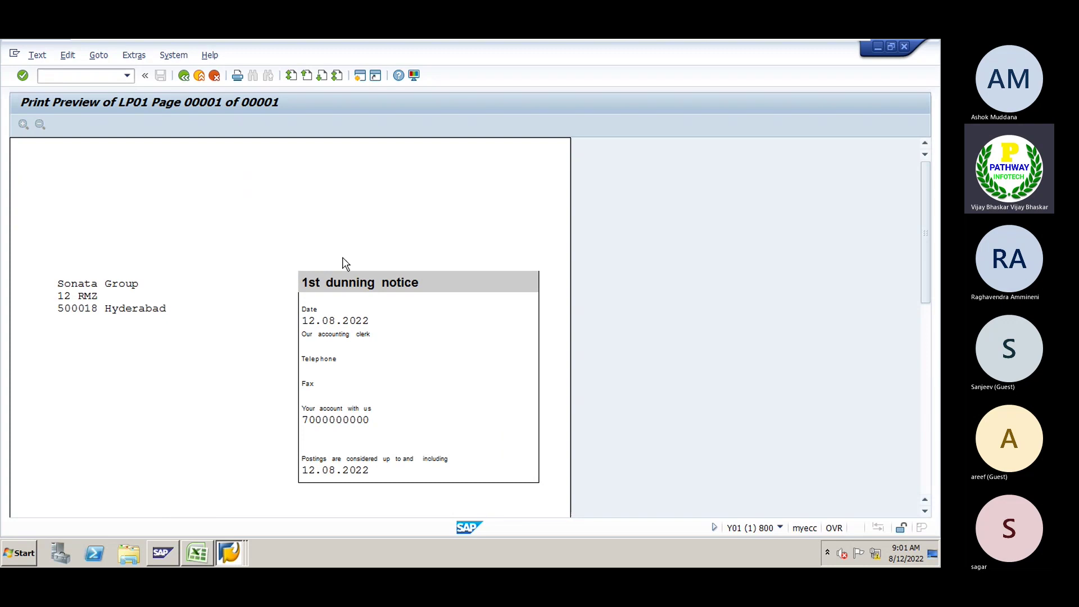
Switch to the Customer Line Item Display session and compare the document and net due dates of Sonata Group's two invoices.
key(alt+Tab)
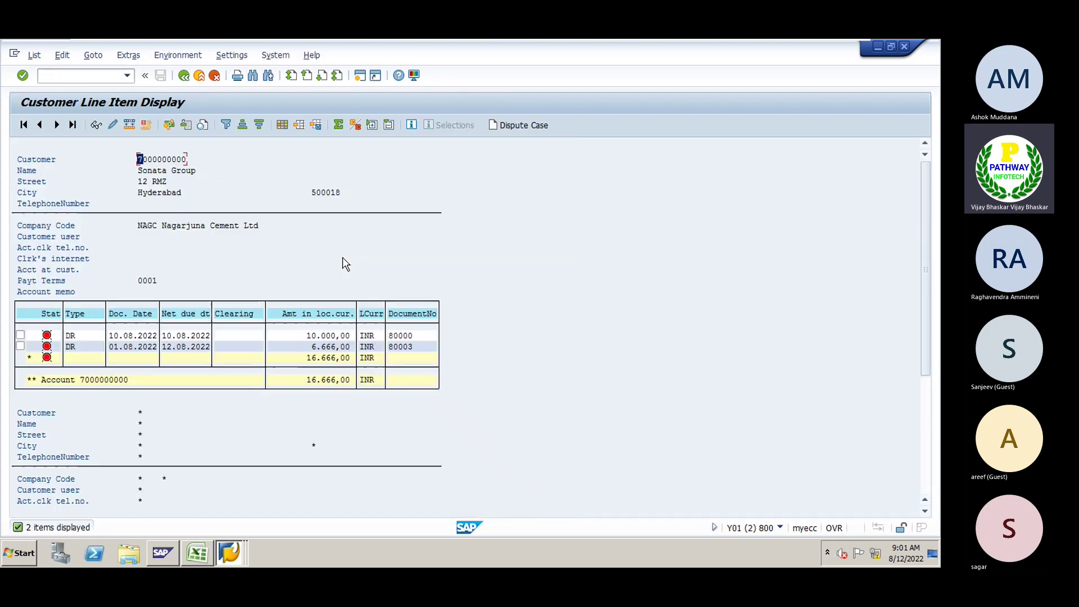
click(131, 336)
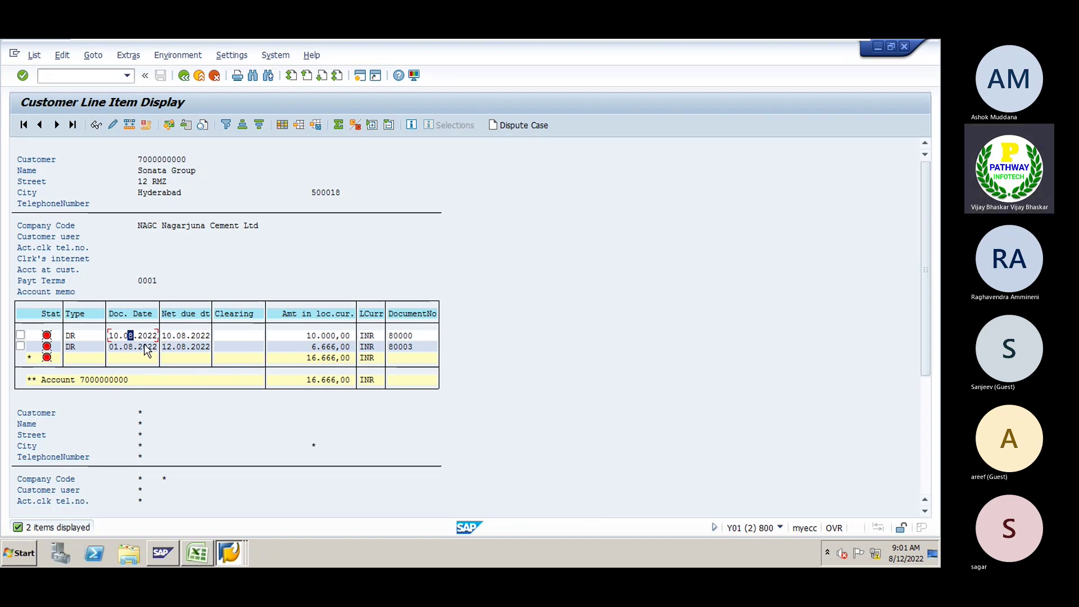
click(178, 346)
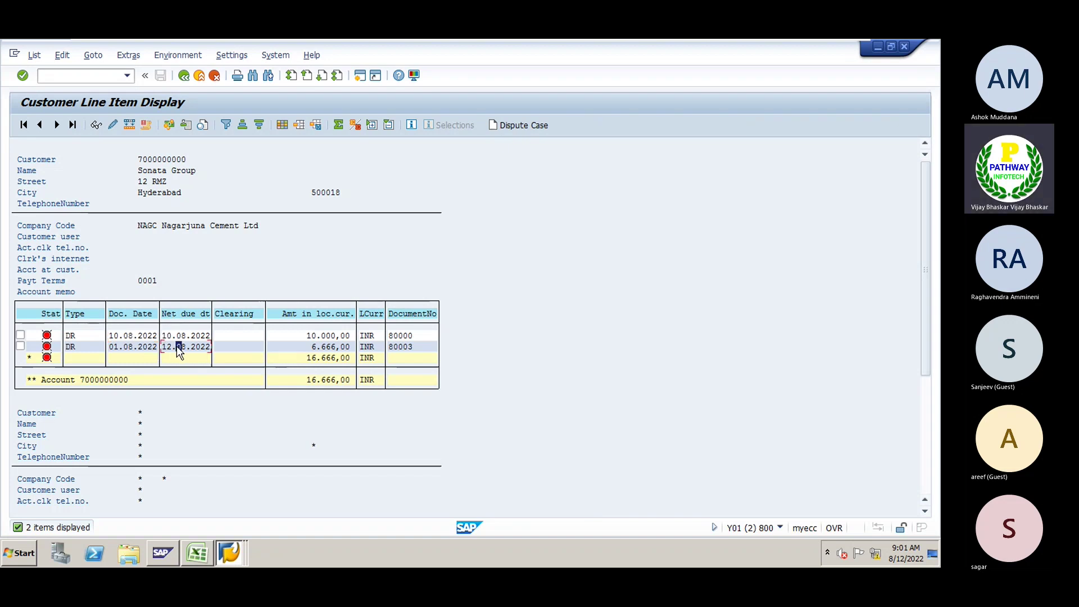
Open the 10.000,00 INR invoice's line item and display Sonata Group's company code correspondence data from it.
double_click(123, 335)
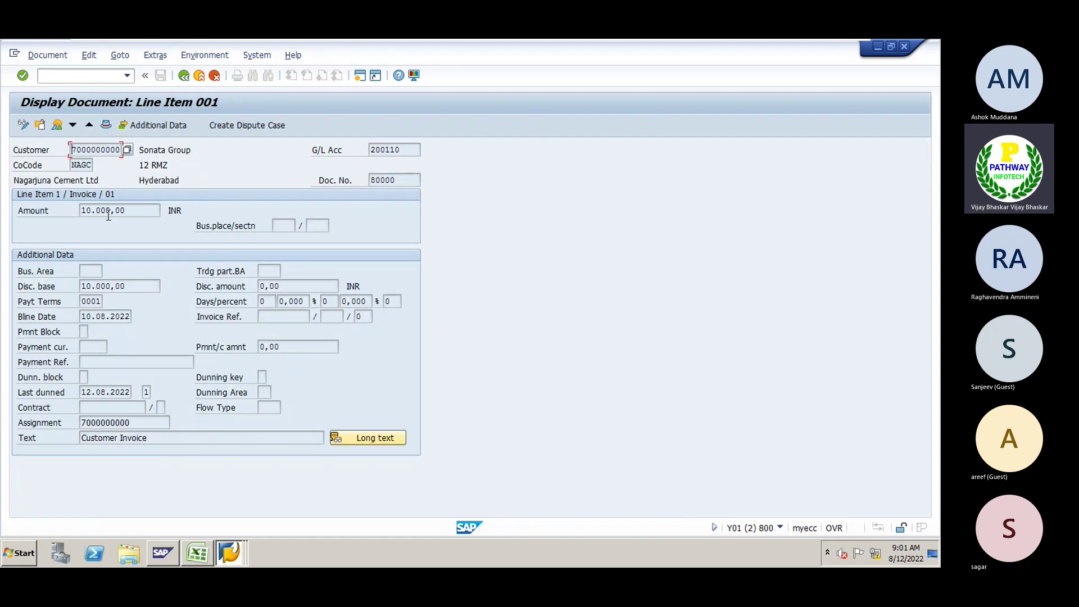
double_click(87, 151)
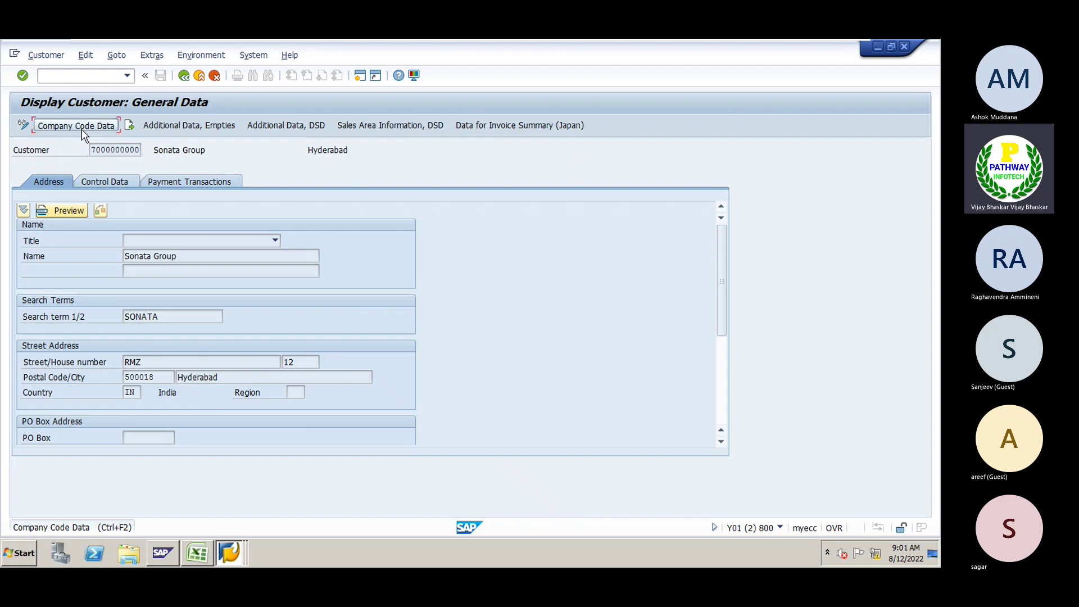
click(85, 125)
click(251, 197)
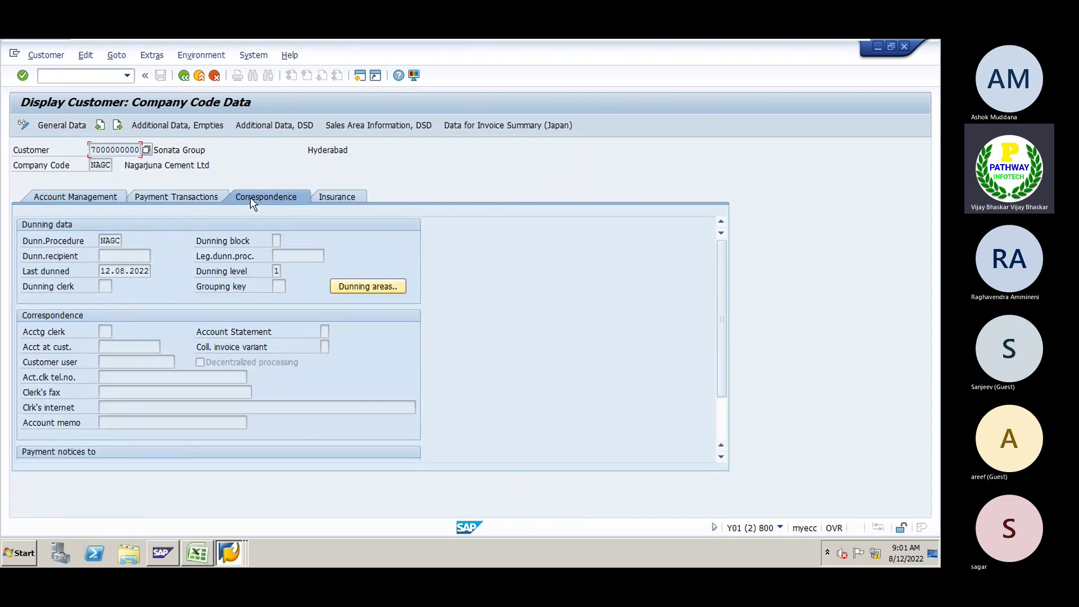
Check the customer's dunning level and last dunned date, and review the procedure and level in the dunning areas overview.
double_click(274, 271)
drag(99, 270, 149, 271)
click(155, 271)
click(364, 288)
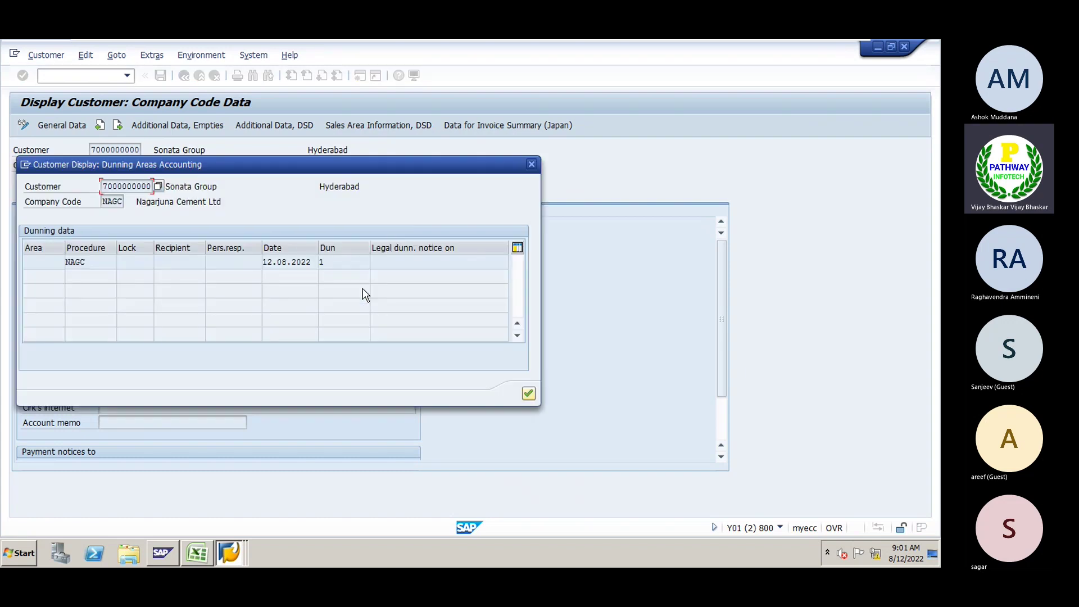
click(95, 262)
click(343, 262)
click(532, 165)
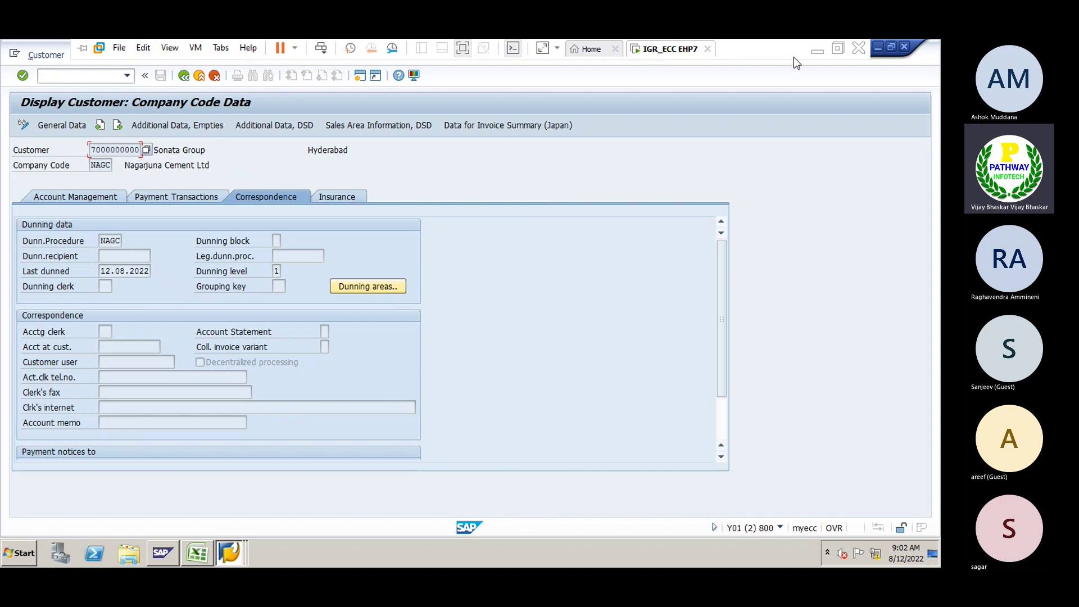
Minimize the virtual machine, switch to the Microsoft Teams meeting and stop its recording.
click(816, 47)
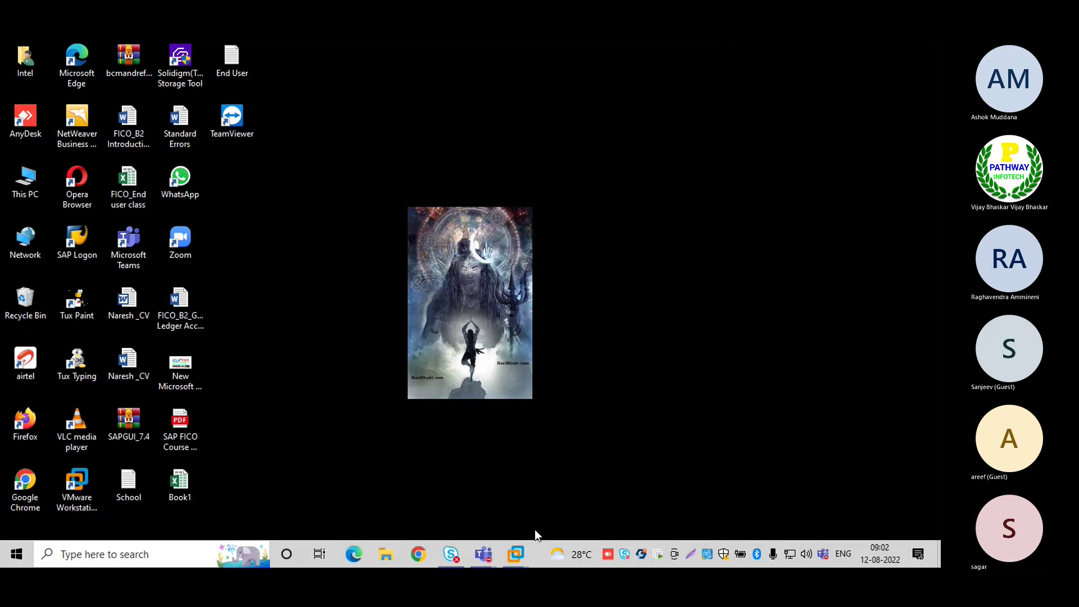
mouse_move(483, 557)
click(454, 477)
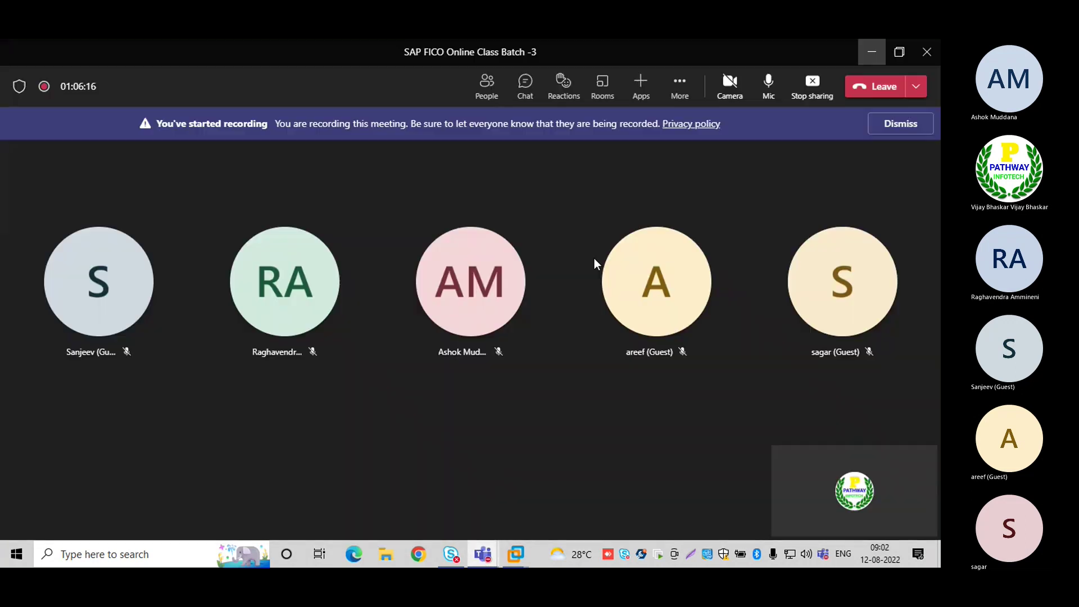
click(678, 88)
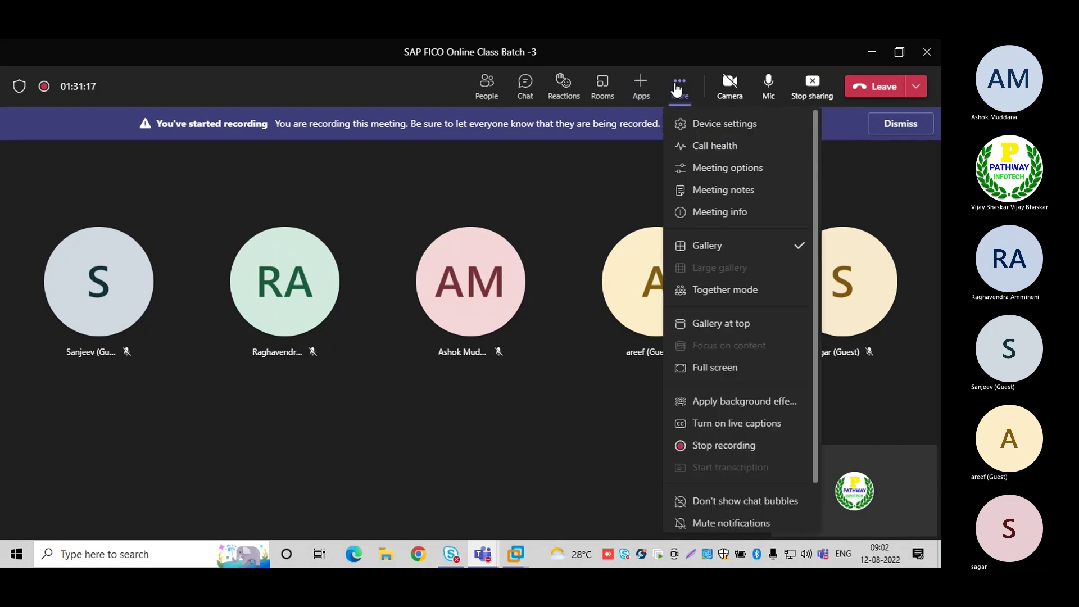
click(695, 445)
click(547, 320)
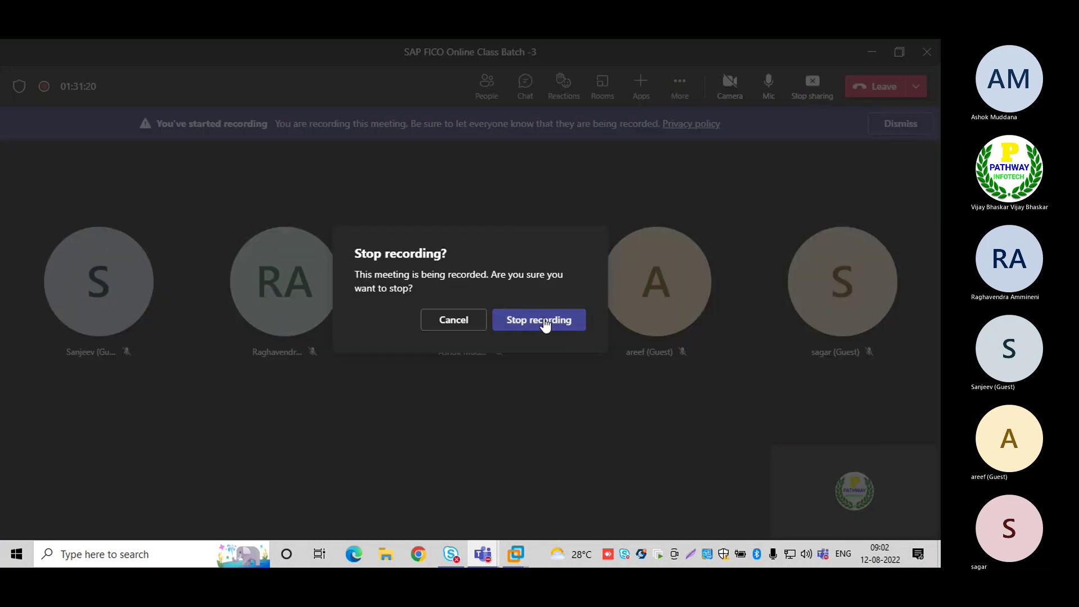